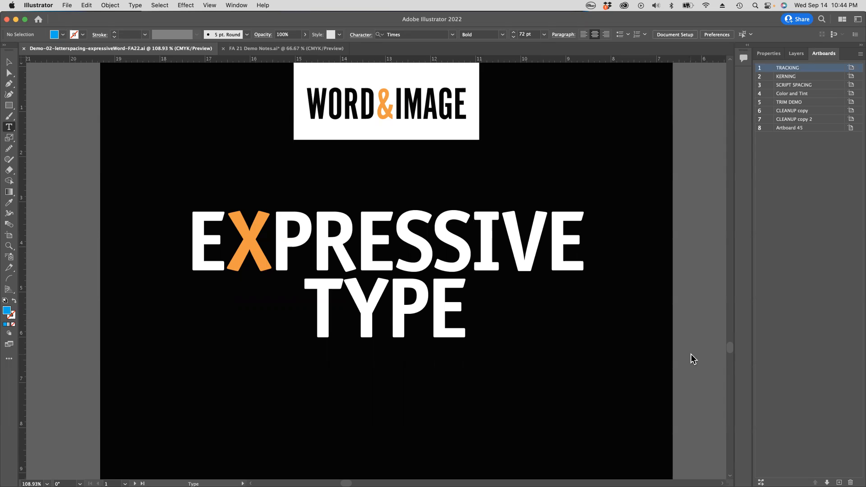
Step: Go to the Tracking artboard and open the Character panel
scroll(684, 346, right, 10)
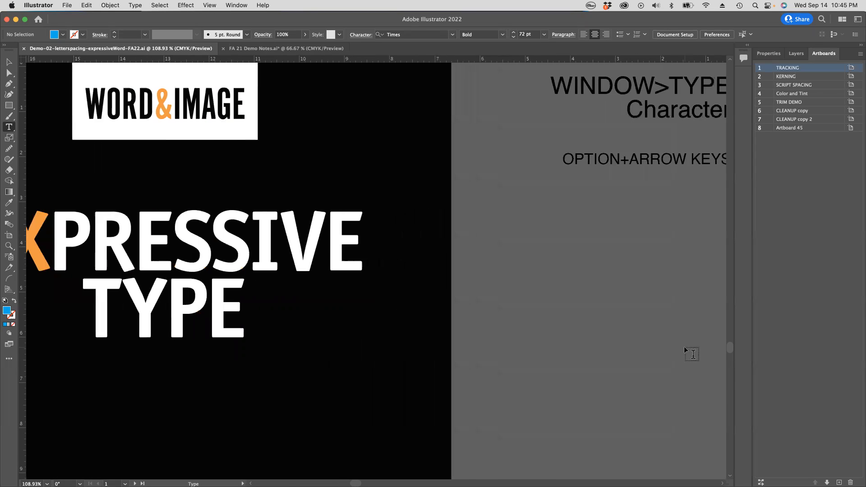
scroll(685, 350, right, 6)
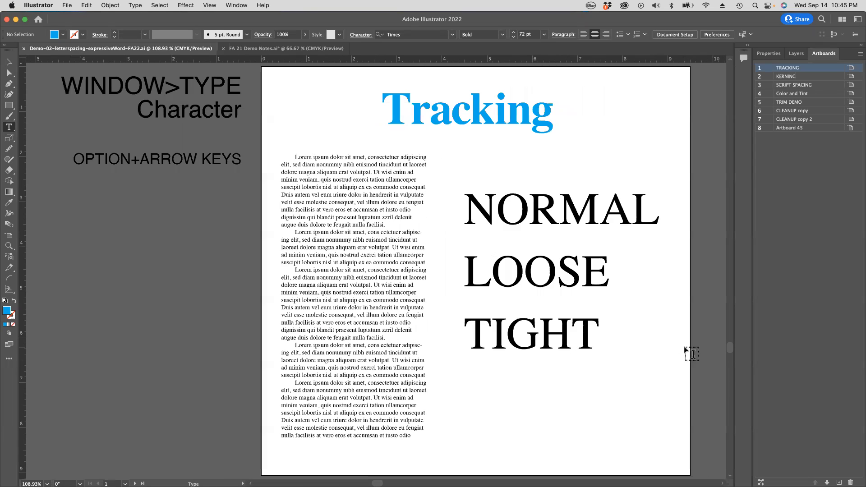
scroll(684, 348, right, 1)
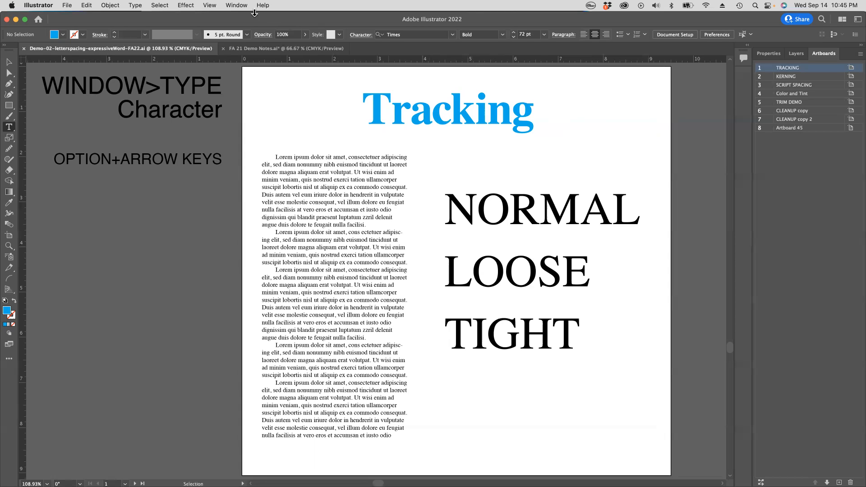
click(237, 6)
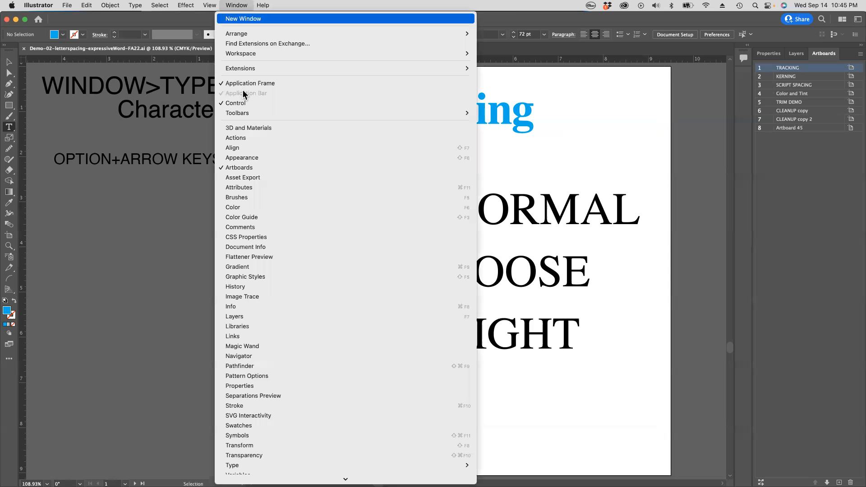
scroll(273, 385, down, 4)
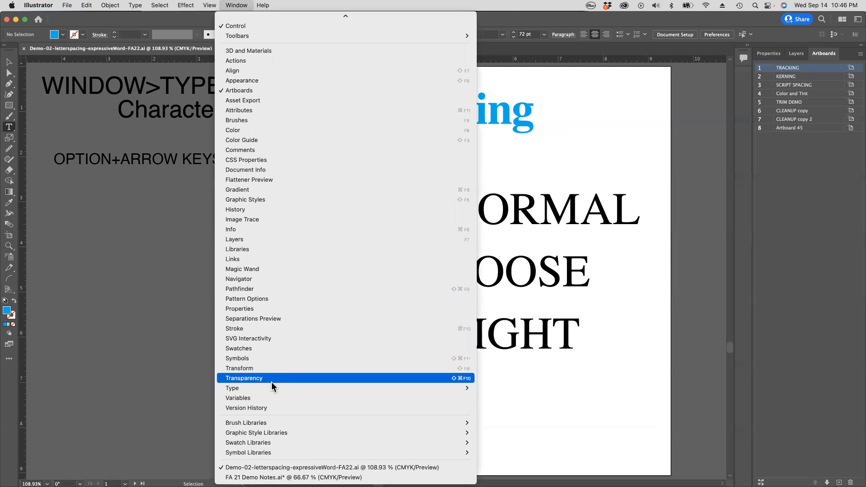
mouse_move(268, 387)
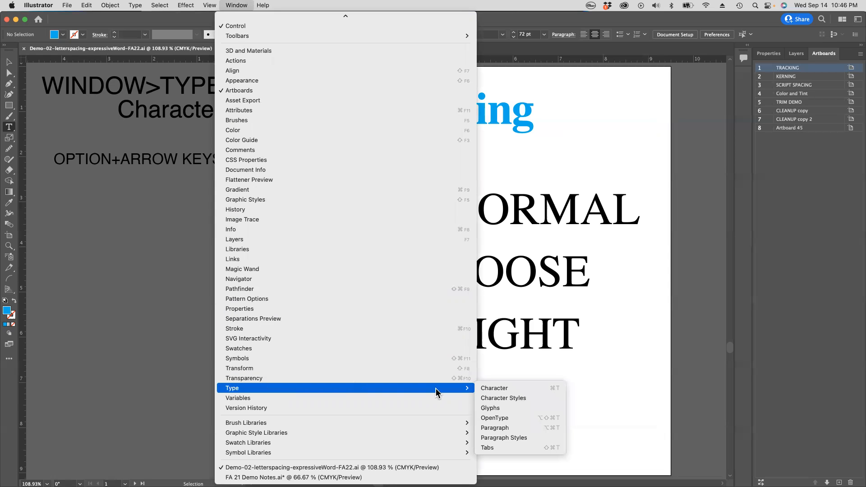
click(489, 389)
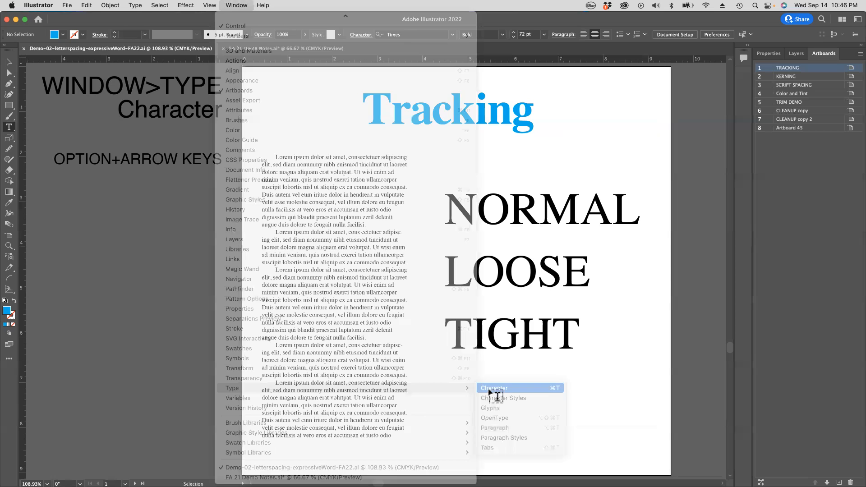
Step: Separate the Character panel from its floating group and close the remaining Paragraph and OpenType group
drag(412, 71, 614, 171)
click(458, 71)
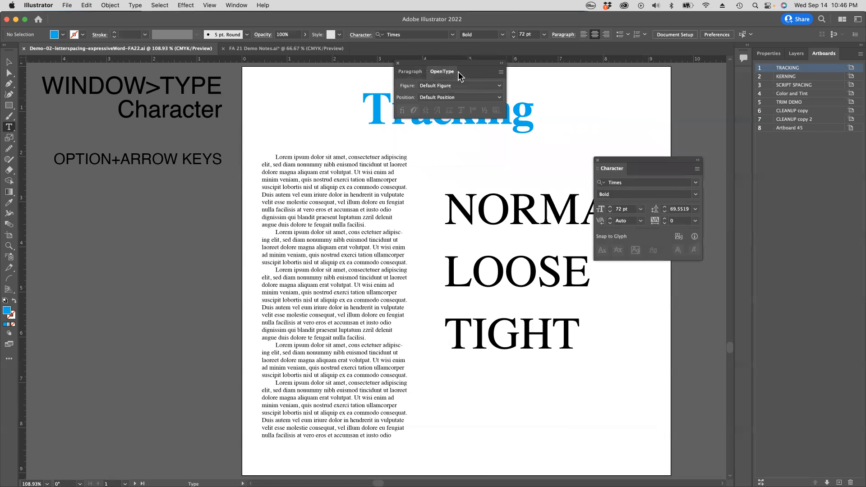
click(398, 63)
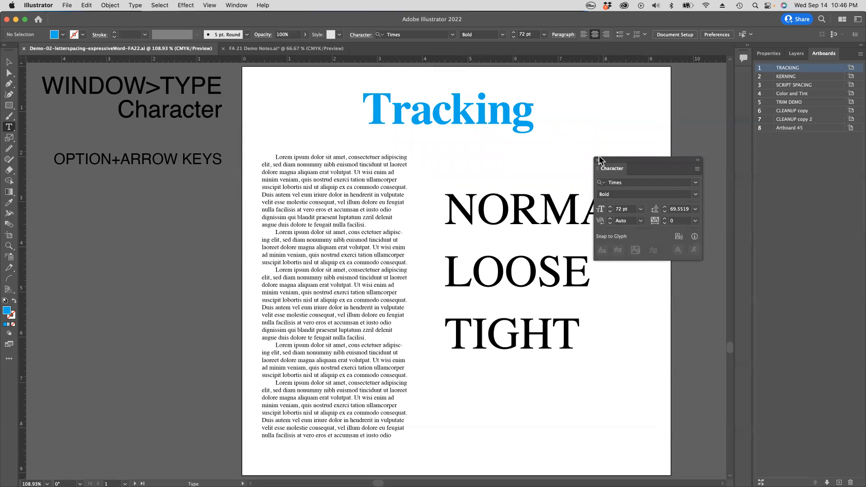
Step: Dock the Character panel as an icon beside the Artboards panel and expand it
drag(615, 171, 745, 78)
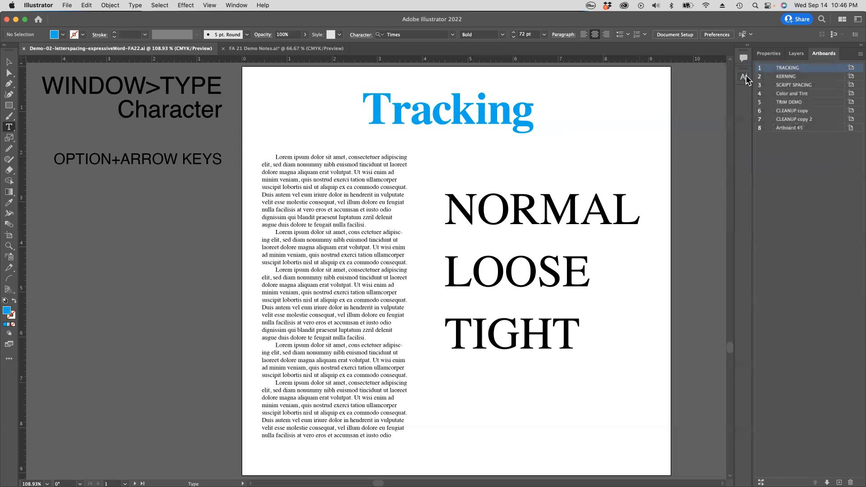
click(744, 78)
click(744, 77)
click(744, 77)
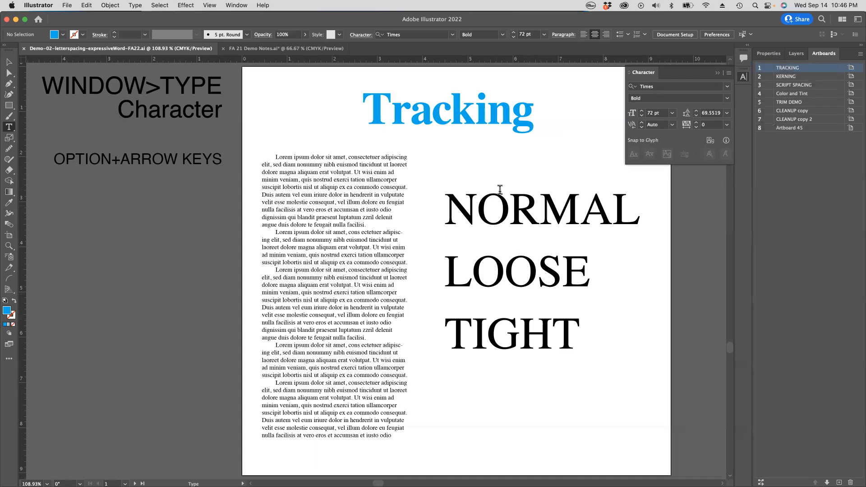
Step: Select the word NORMAL to inspect its tracking value
drag(448, 202, 632, 202)
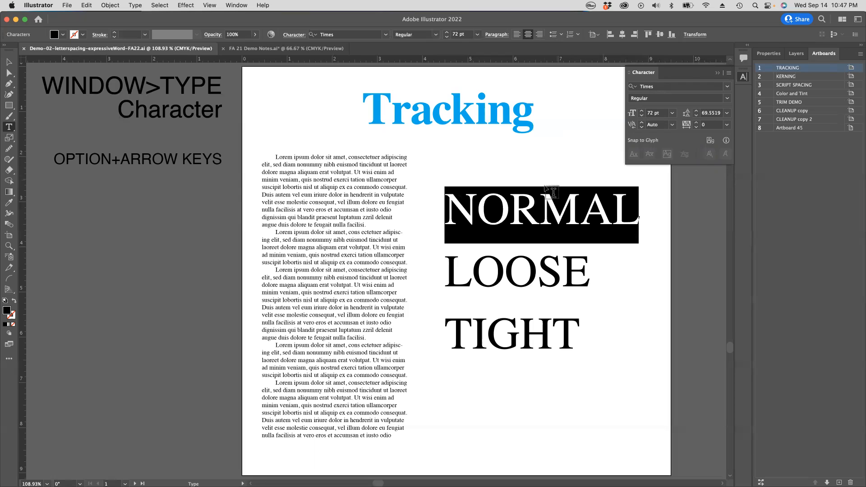
click(526, 199)
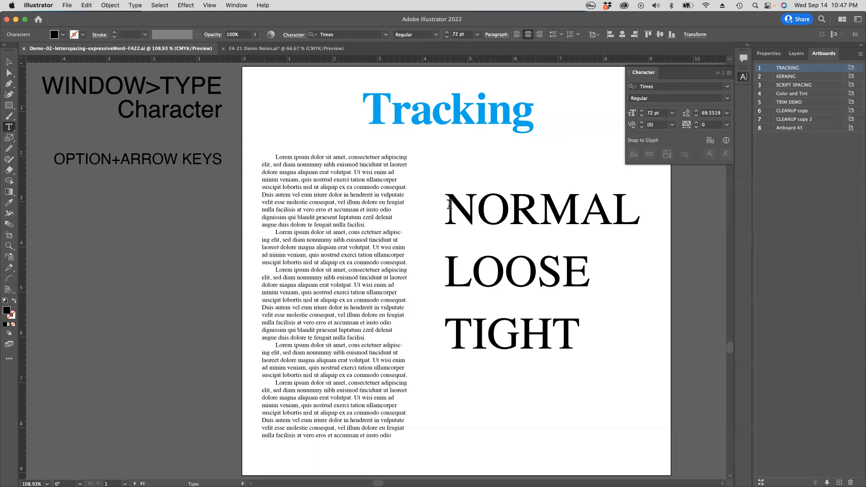
drag(452, 205, 665, 205)
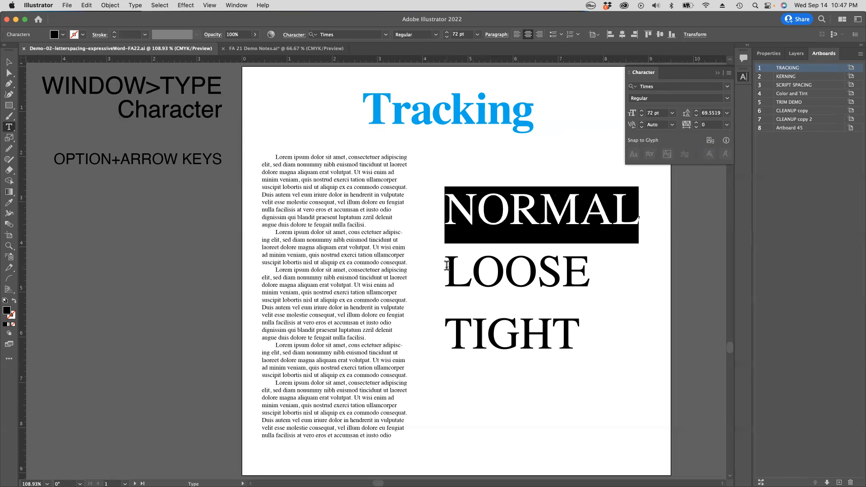
Step: Set the tracking of the word LOOSE to 200
drag(446, 266, 629, 271)
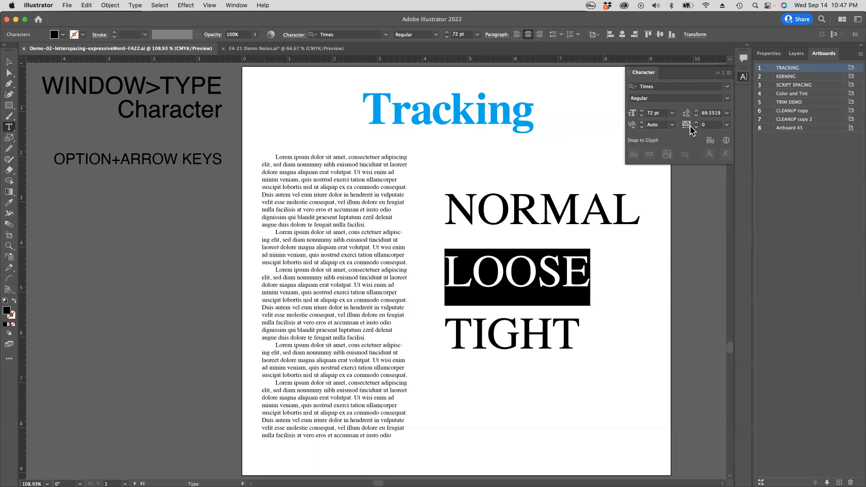
click(727, 125)
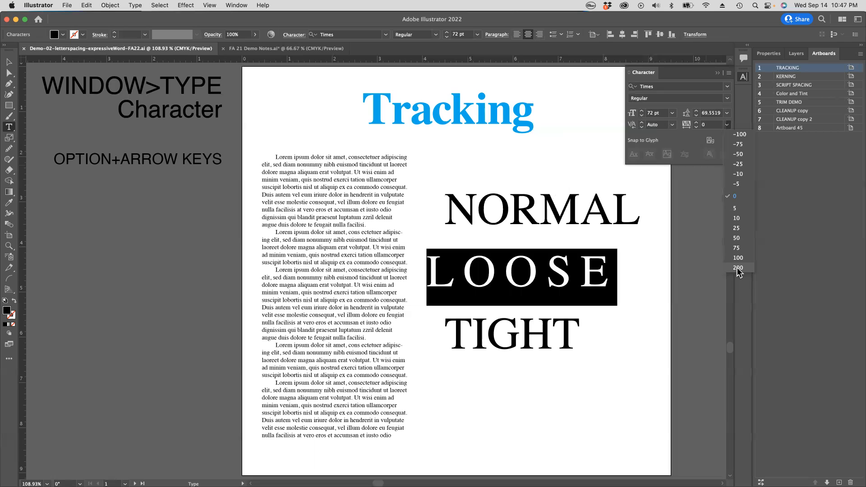
click(738, 268)
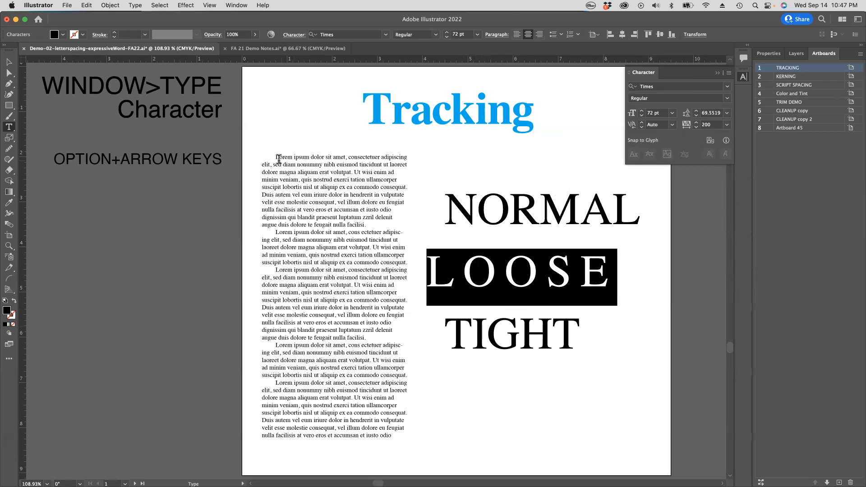
Step: Try a tracking of 200 on the entire lorem ipsum text column and undo it
drag(275, 157, 317, 289)
key(super+a)
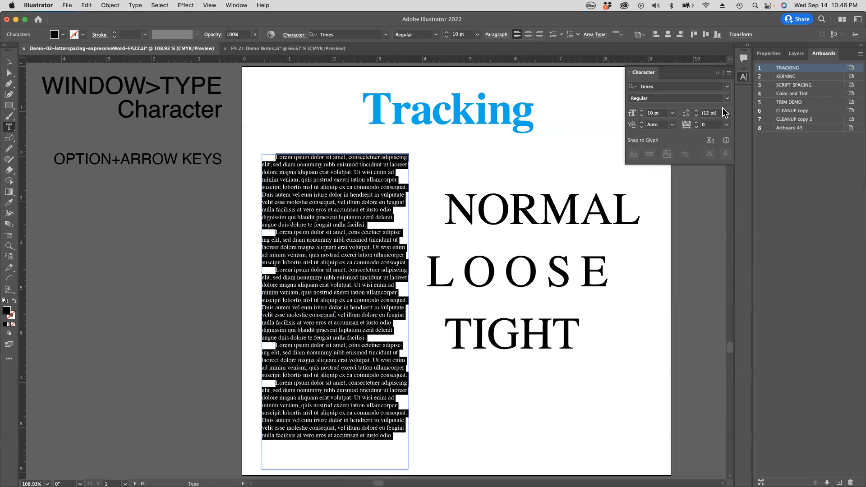
click(726, 126)
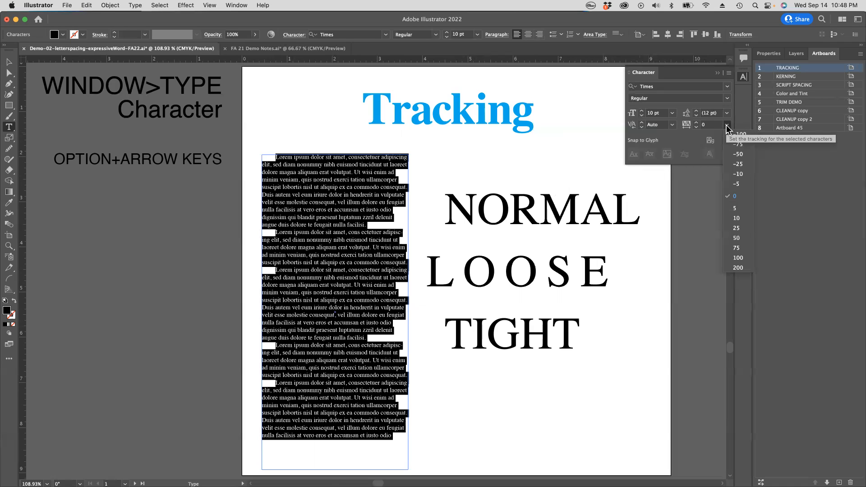
click(737, 268)
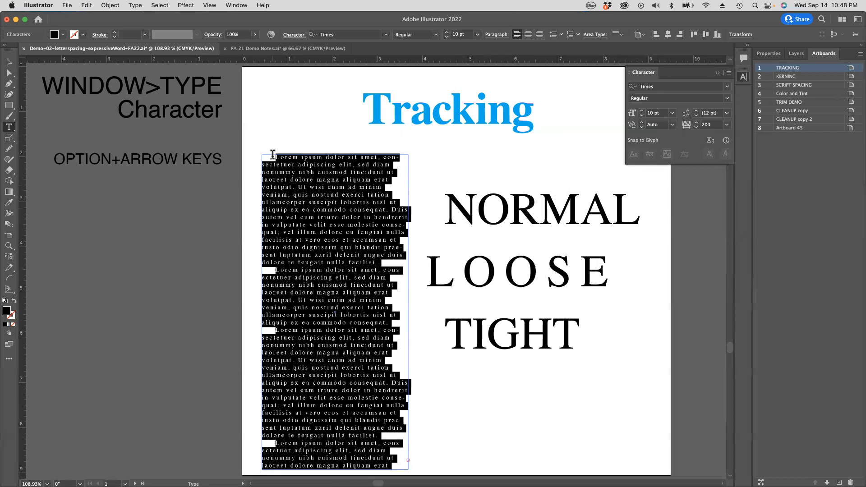
super+click(253, 180)
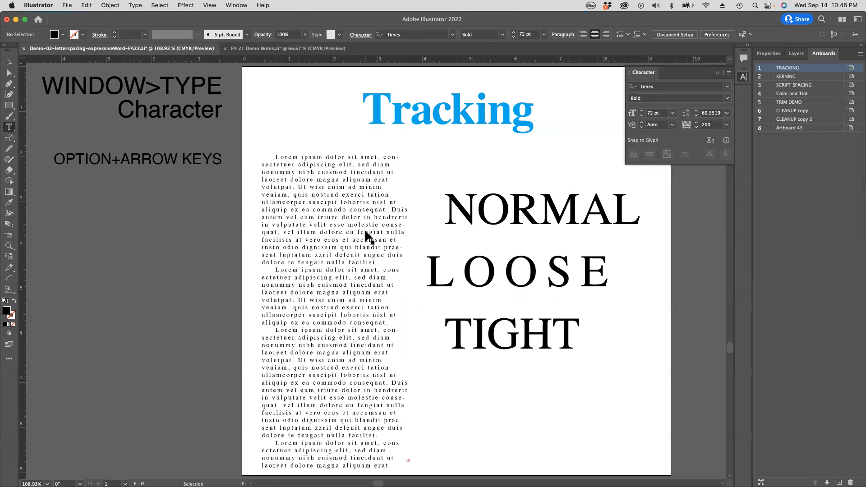
key(super+z)
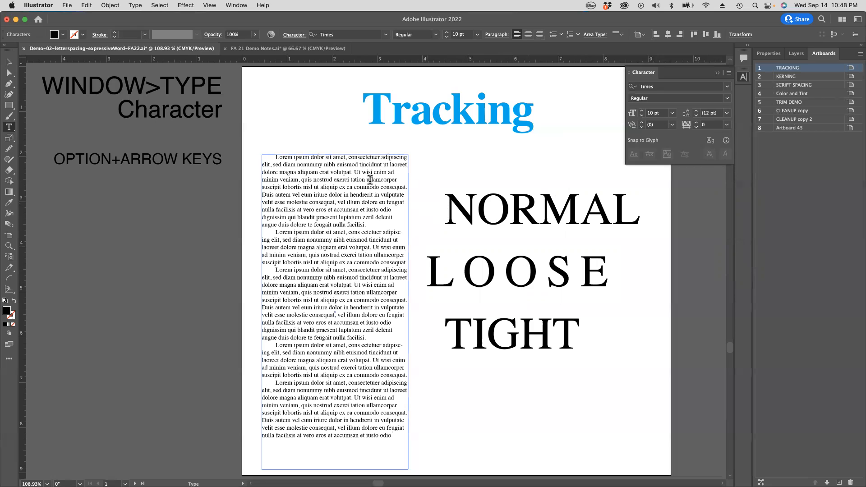
Step: Preview 8 pt leading and a tracking of 25 on the whole body text column, leaving tracking at 0
drag(276, 157, 396, 442)
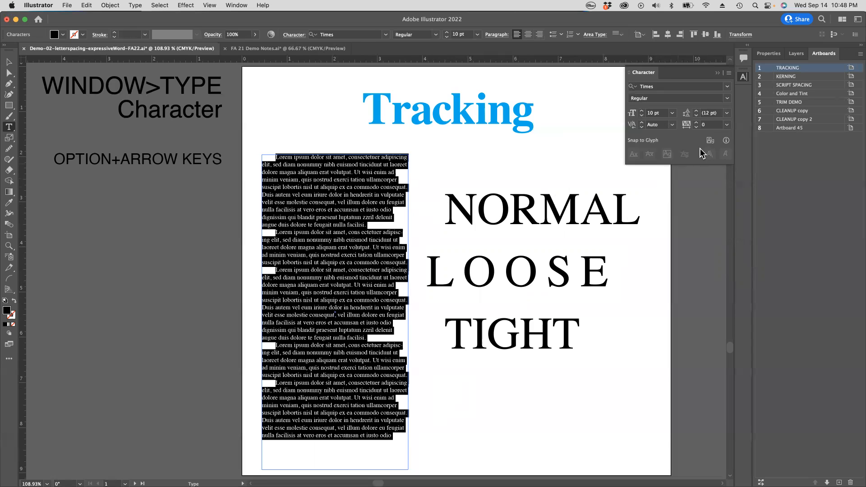
click(727, 114)
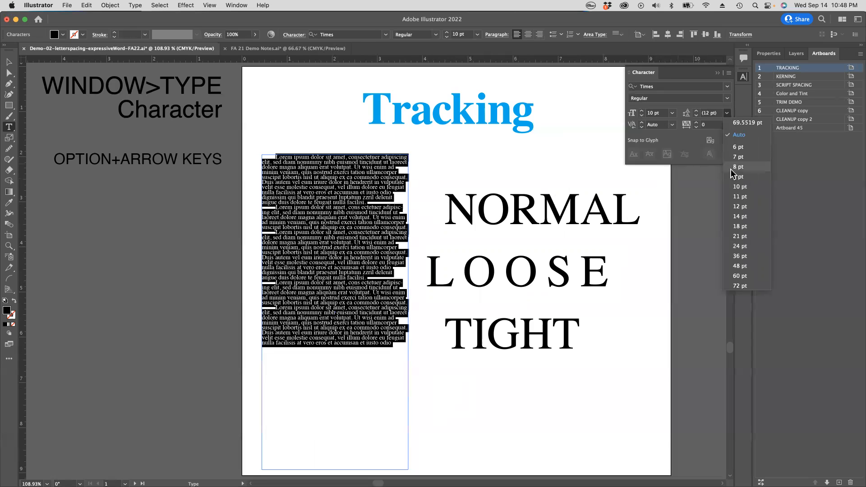
click(727, 112)
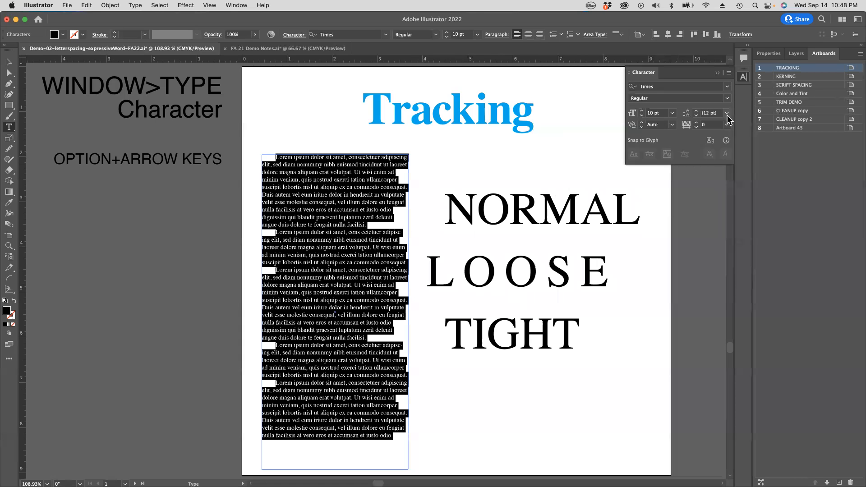
click(726, 126)
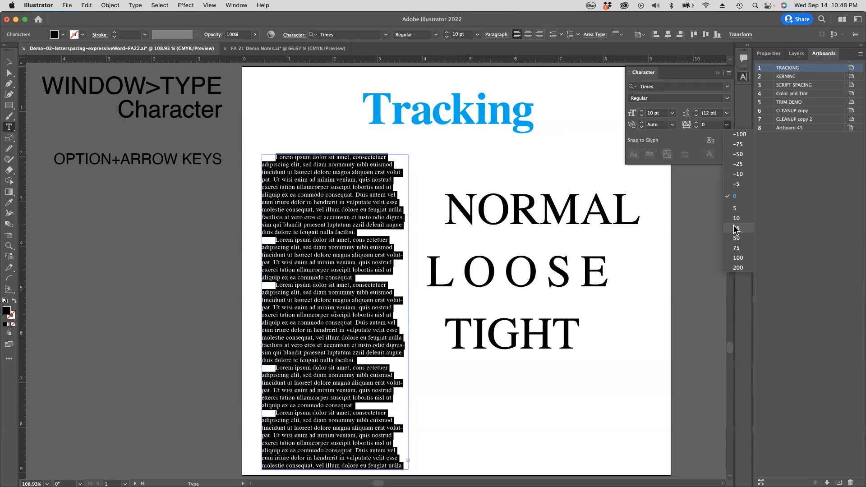
click(736, 196)
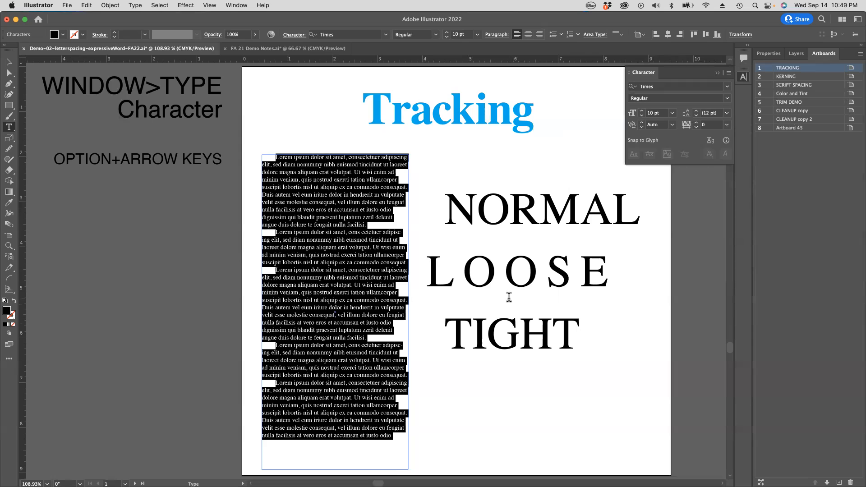
Step: Preview negative tracking values such as -5 on the word TIGHT and leave its tracking at 0
double_click(475, 331)
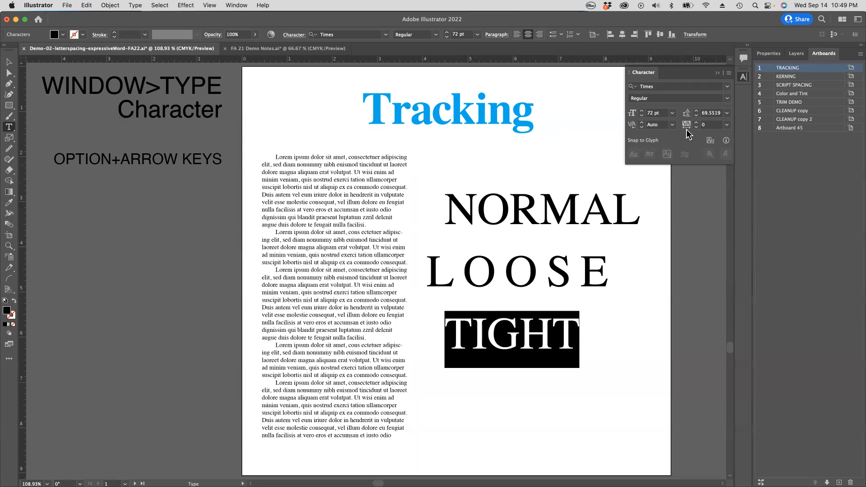
click(727, 125)
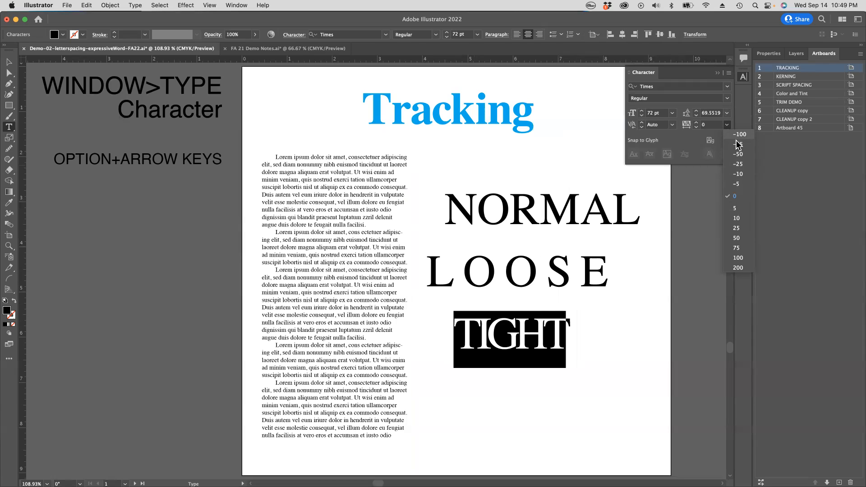
click(735, 195)
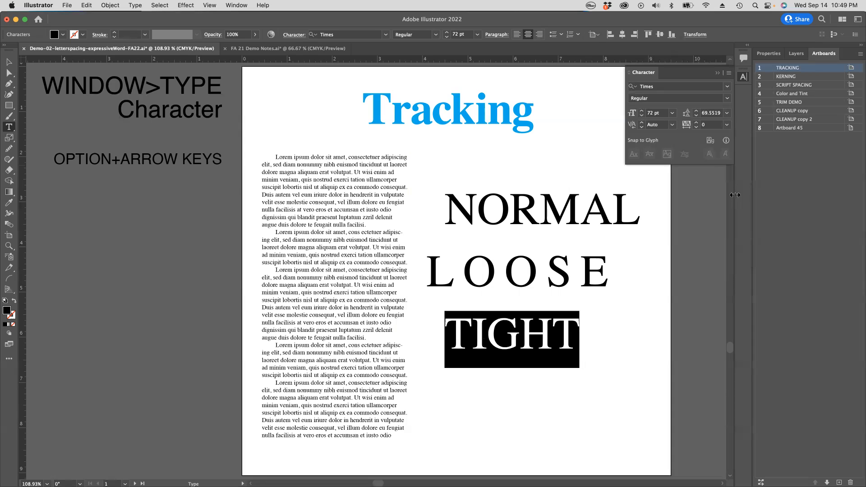
Step: Set the tracking of the entire lorem ipsum text column to -100 and deselect it
click(277, 156)
key(super+a)
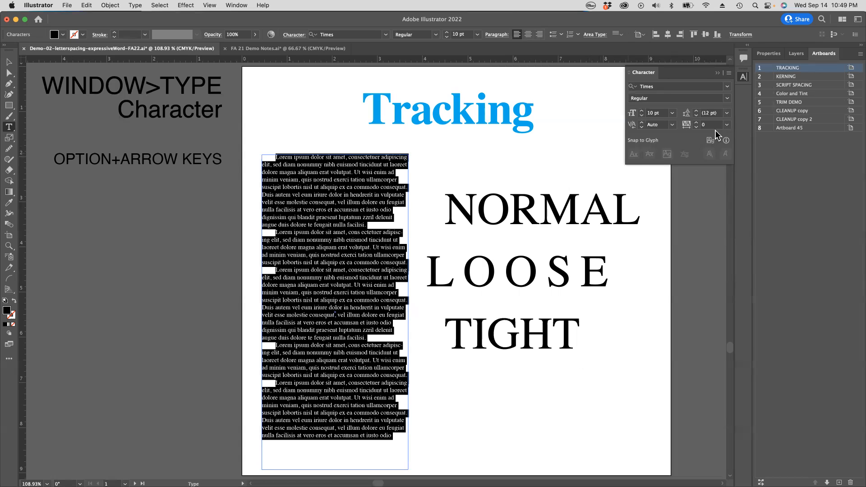
click(727, 126)
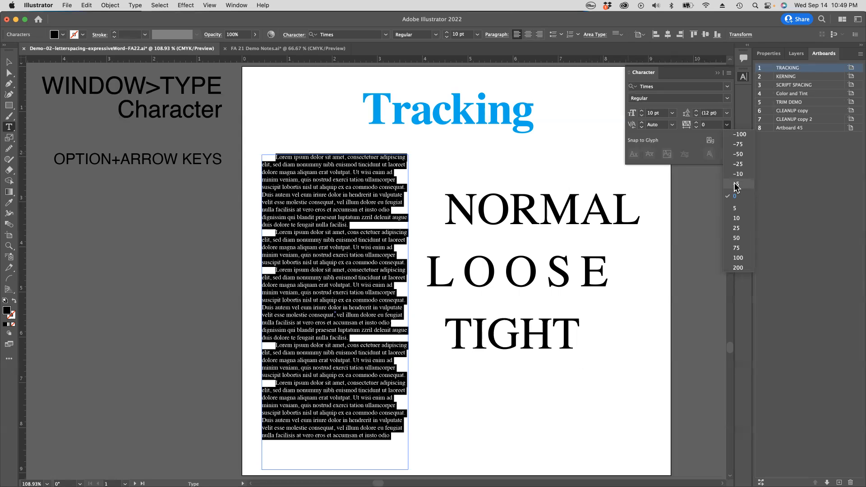
click(739, 136)
key(Escape)
Step: Select the whole word NORMAL and loosen its tracking to 100
drag(273, 153, 418, 233)
drag(591, 300, 472, 276)
drag(592, 318, 280, 225)
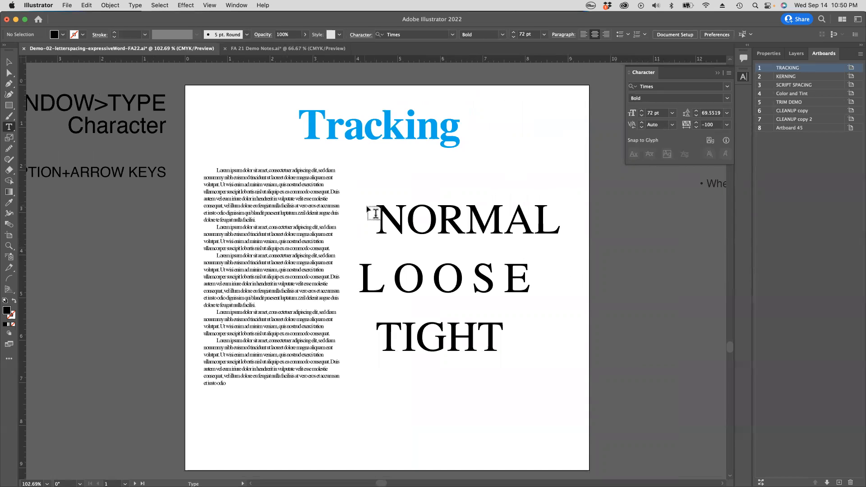
drag(378, 208, 551, 218)
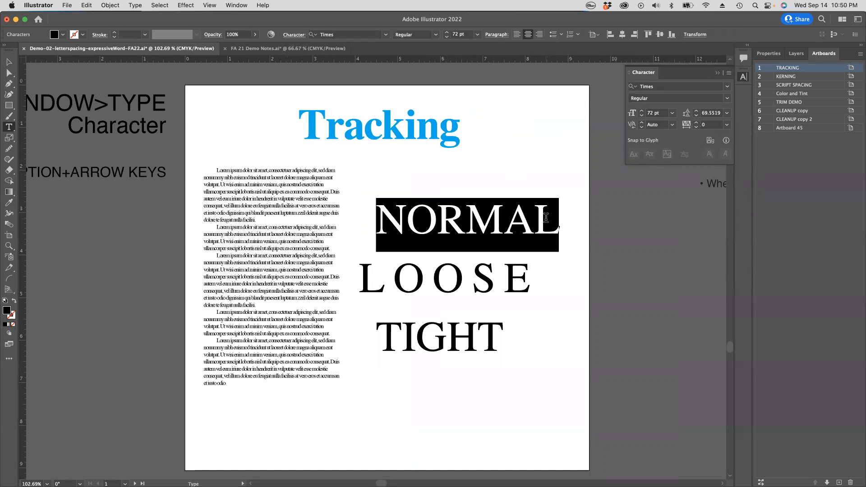
scroll(541, 216, down, 1)
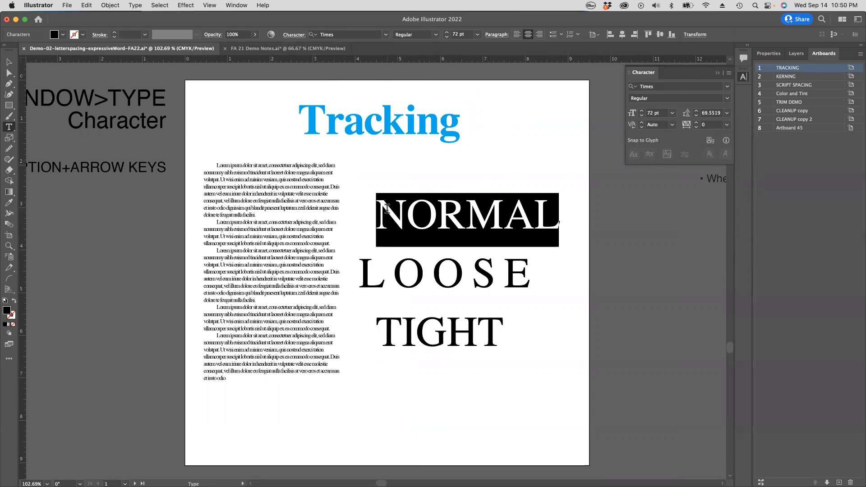
drag(378, 209, 582, 216)
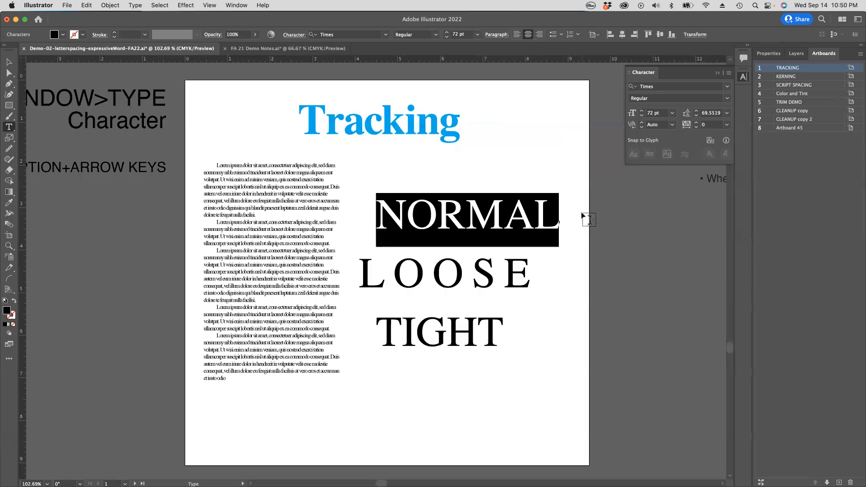
key(alt)
key(alt+Right)
key(alt+Right)
key(alt+Right)
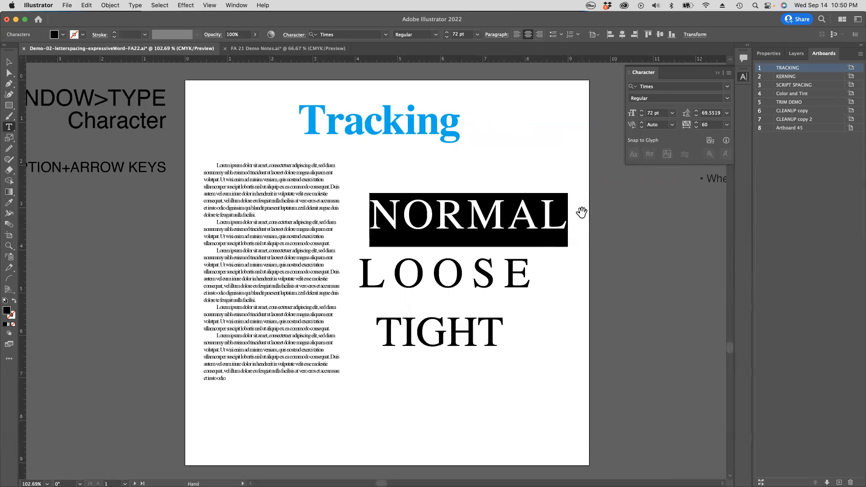
key(alt+Right)
key(alt+Right)
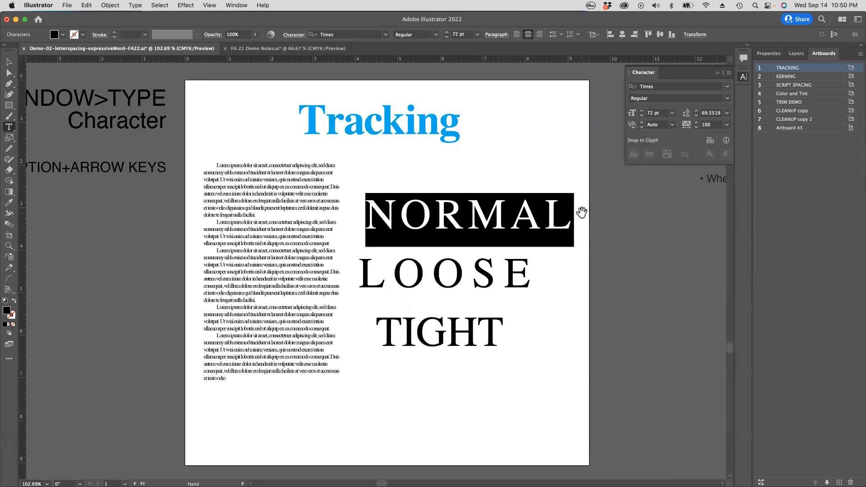
Step: Alternately tighten and loosen the tracking of NORMAL between about 40 and 120, leave it at 60 and deselect the word
key(alt+Left)
key(alt+Right)
key(alt+Right)
key(alt+Left)
key(alt+Left)
key(alt+Left)
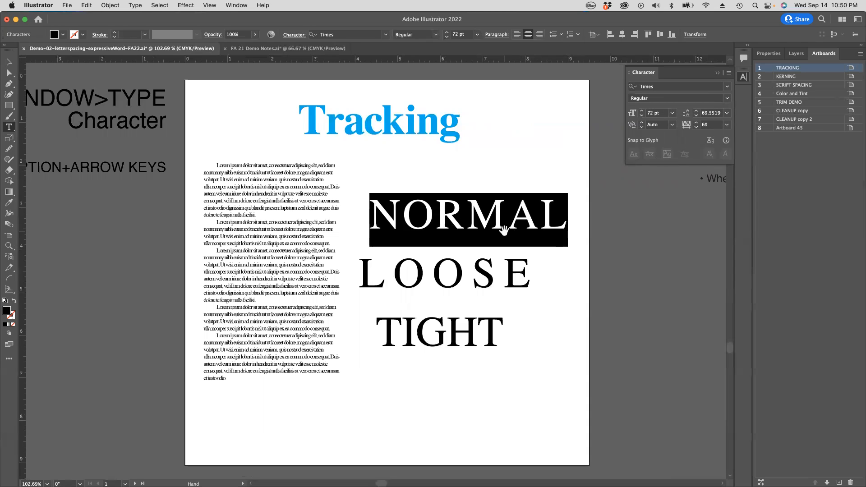
key(alt+Right)
key(alt+Right)
key(alt+Right)
key(alt+Left)
key(alt+Left)
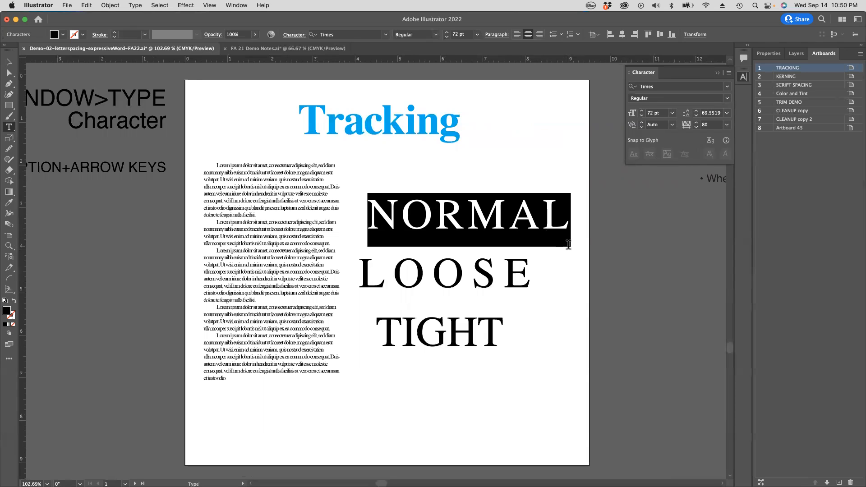
key(alt+Right)
key(alt+Right)
key(alt+Right)
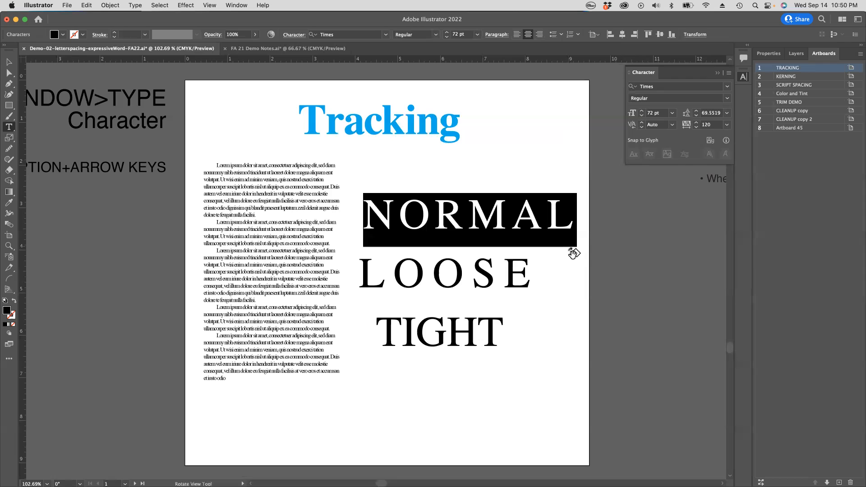
key(alt+Left)
key(alt+Left)
key(alt+Left)
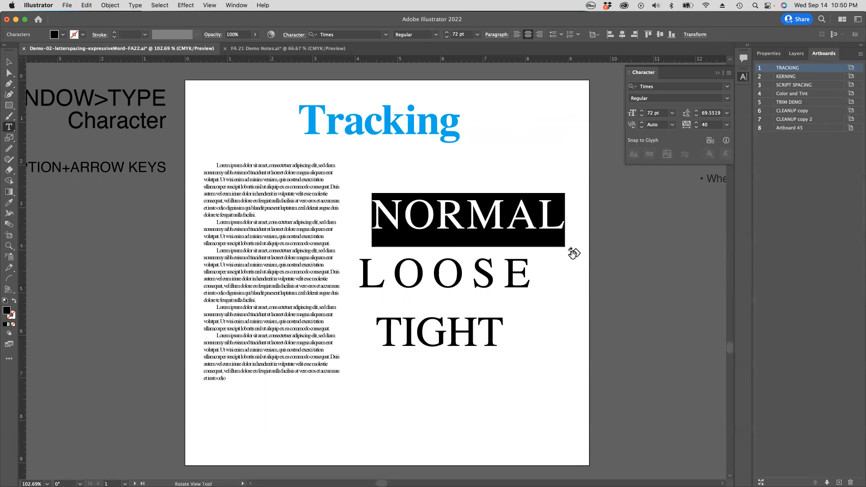
key(alt+Right)
key(alt+Right)
key(alt+Right)
key(alt+Left)
key(alt+Left)
key(alt+Left)
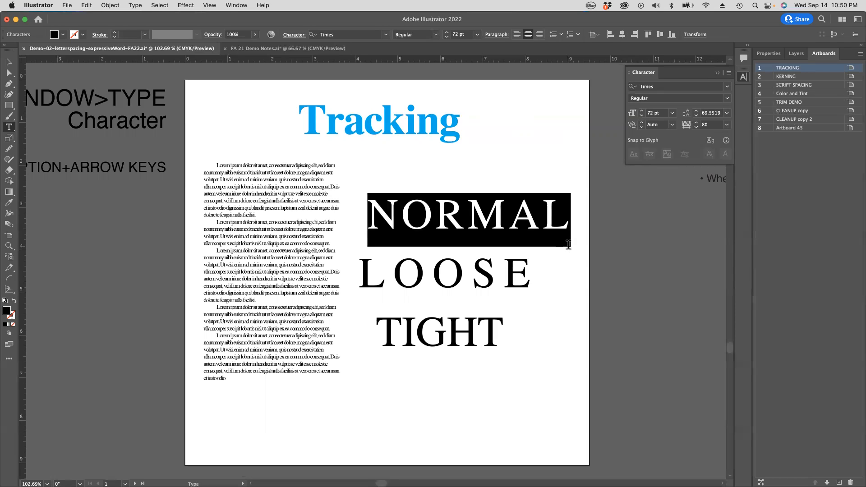
key(alt+Right)
key(alt+Right)
key(alt+Left)
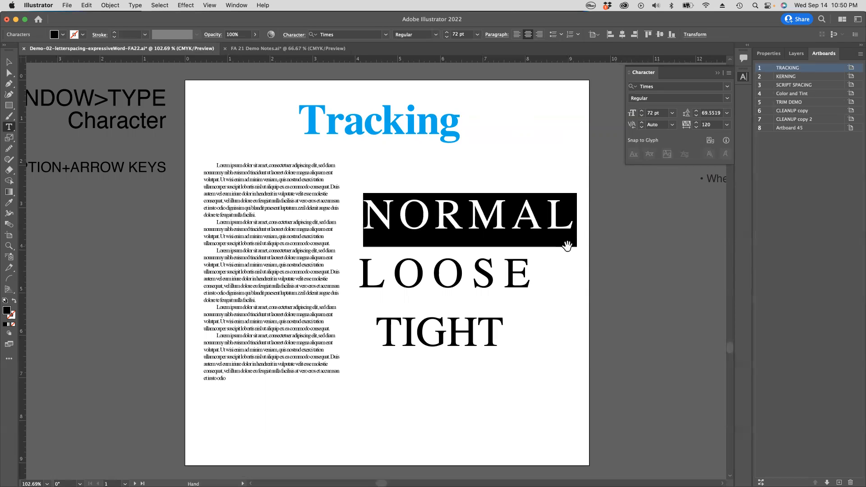
key(alt+Left)
key(alt+Left)
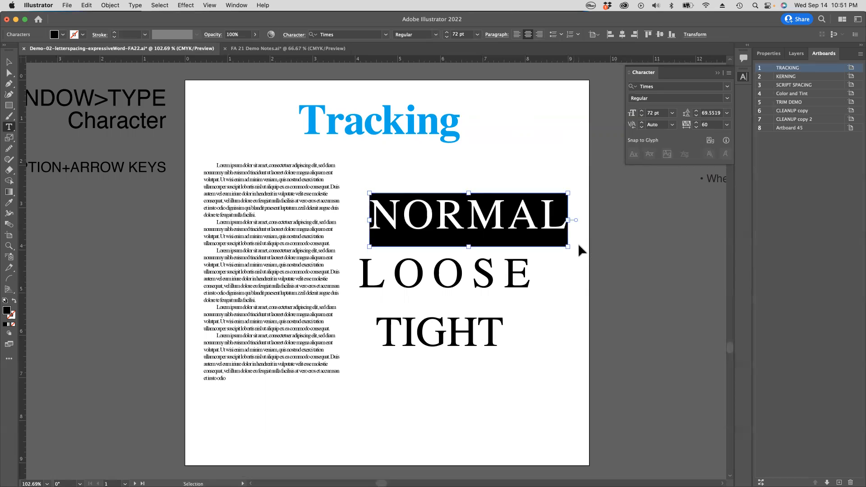
super+click(643, 246)
Step: Examine the spacing of the letter pairs such as WA, MW, TA, VA and TT up close on the Kerning artboard
drag(604, 242, 211, 244)
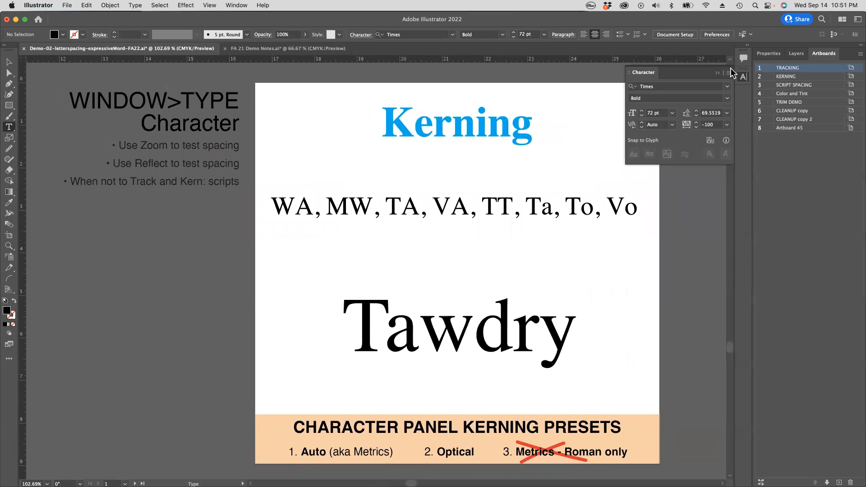
scroll(292, 169, down, 1)
scroll(292, 169, right, 1)
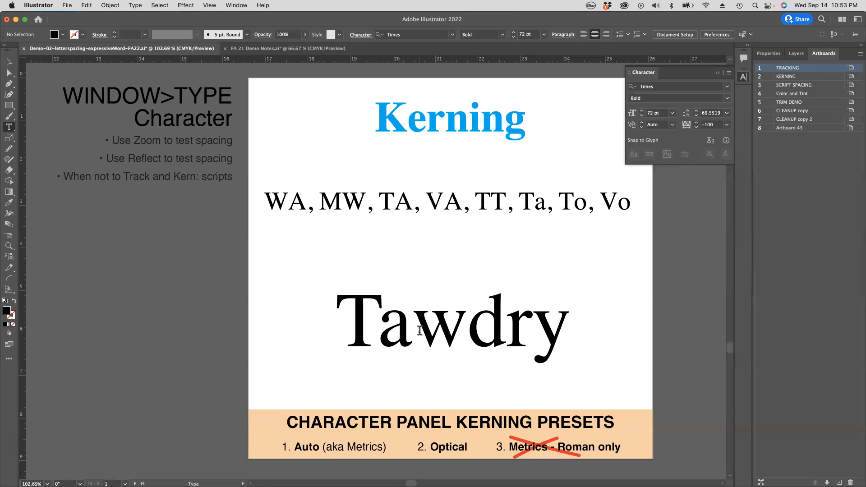
super+click(344, 249)
drag(272, 178, 444, 260)
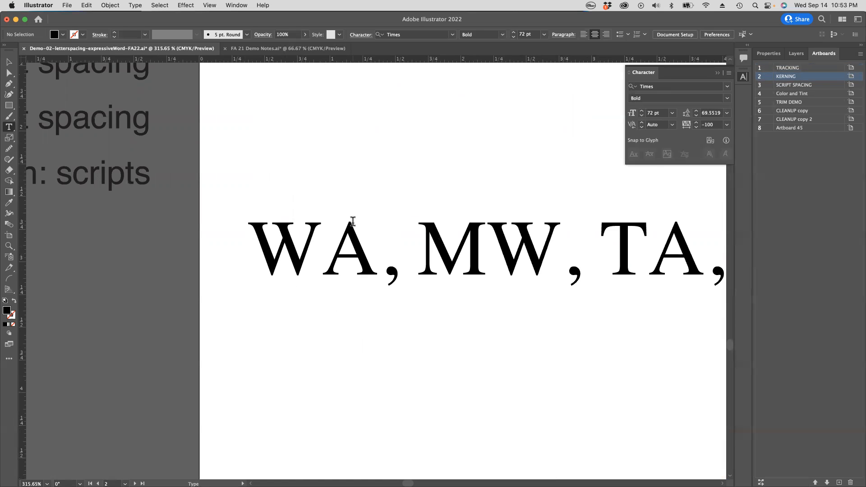
drag(664, 261, 394, 264)
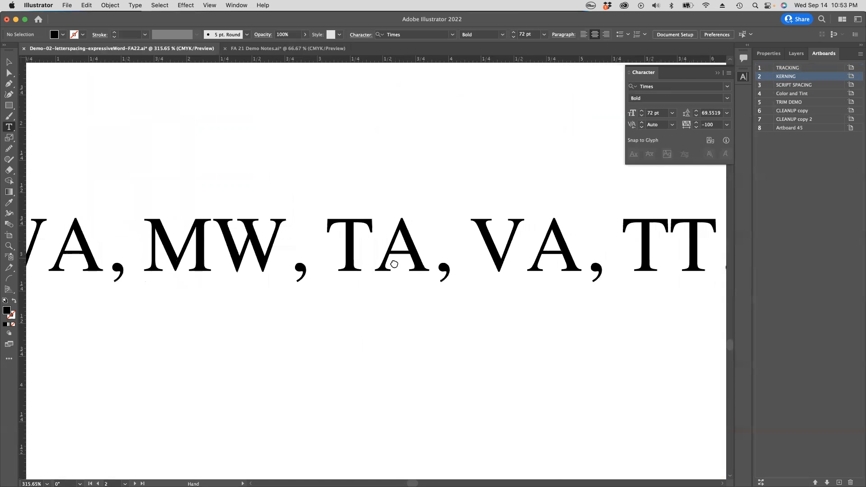
alt+super+click(436, 276)
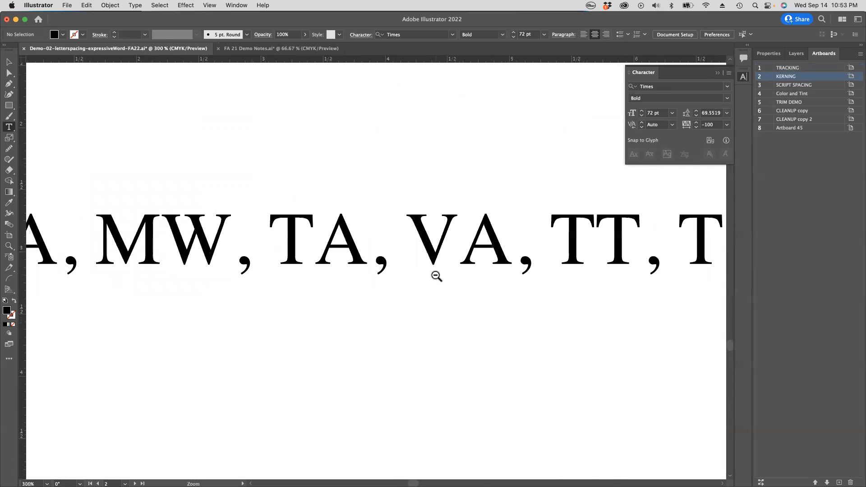
alt+super+click(436, 277)
drag(516, 264, 718, 375)
drag(584, 329, 458, 322)
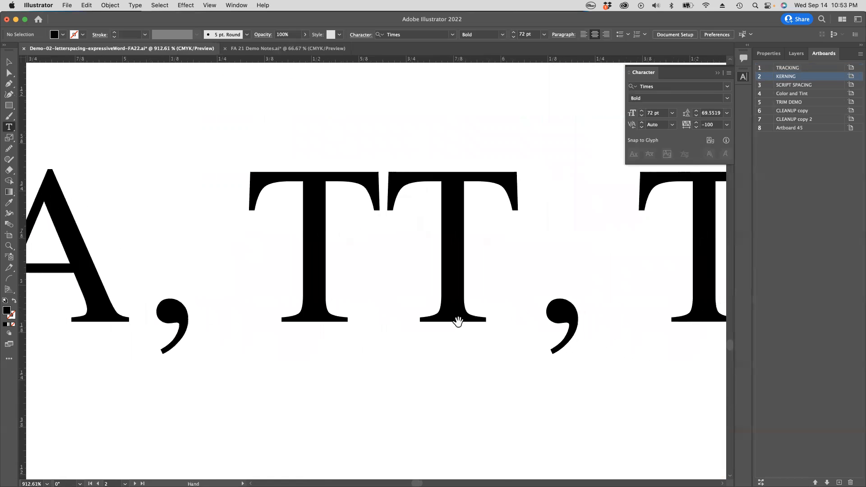
alt+super+click(425, 318)
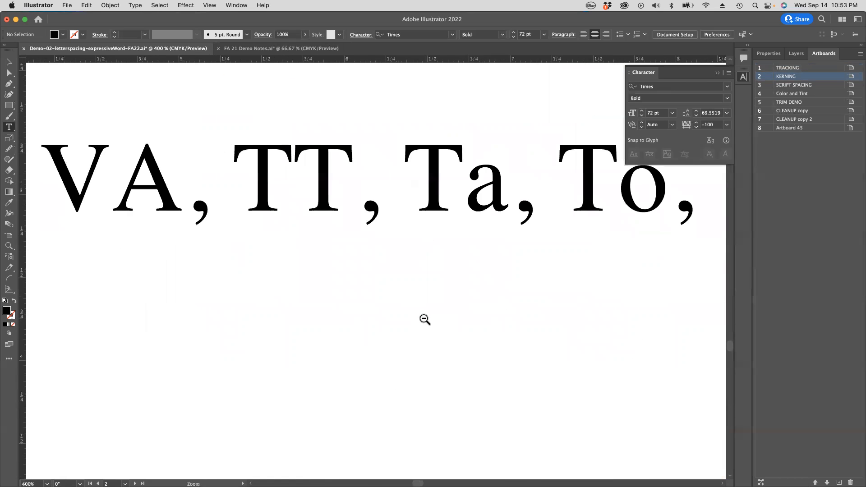
drag(323, 269, 507, 237)
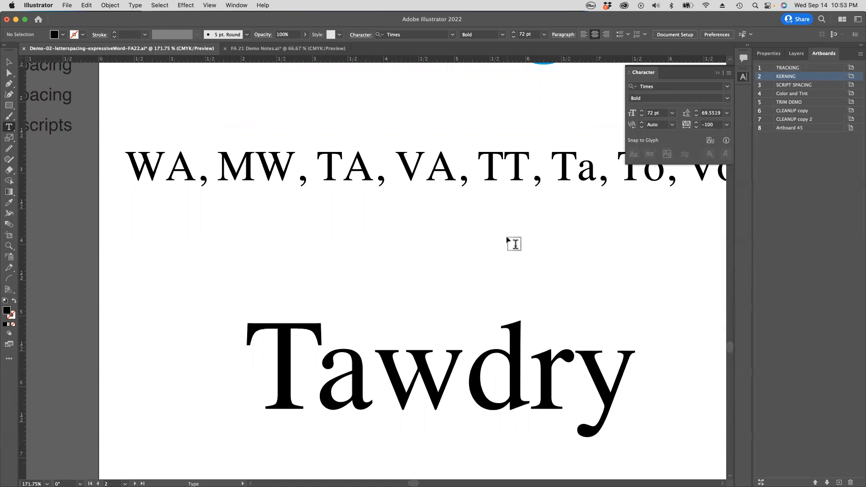
Step: Try a tracking of -20 on the whole word Tawdry twice, returning it to 0 each time, and deselect it
scroll(453, 314, down, 2)
drag(268, 307, 637, 332)
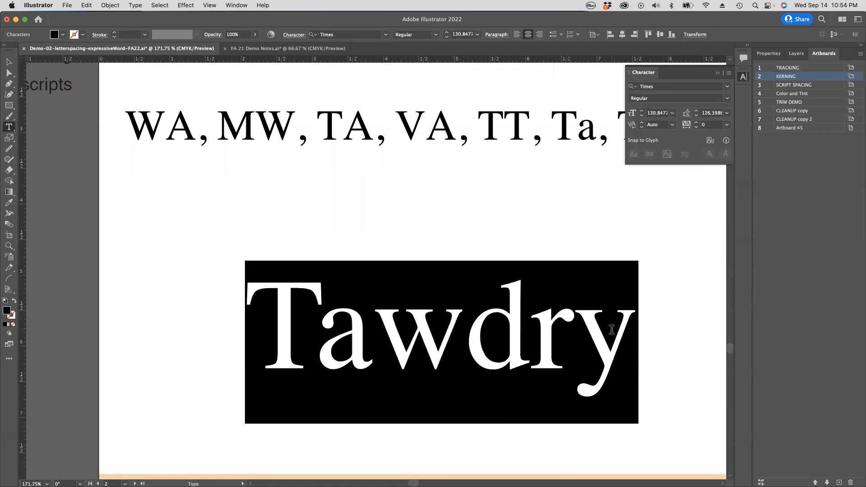
key(alt+Left)
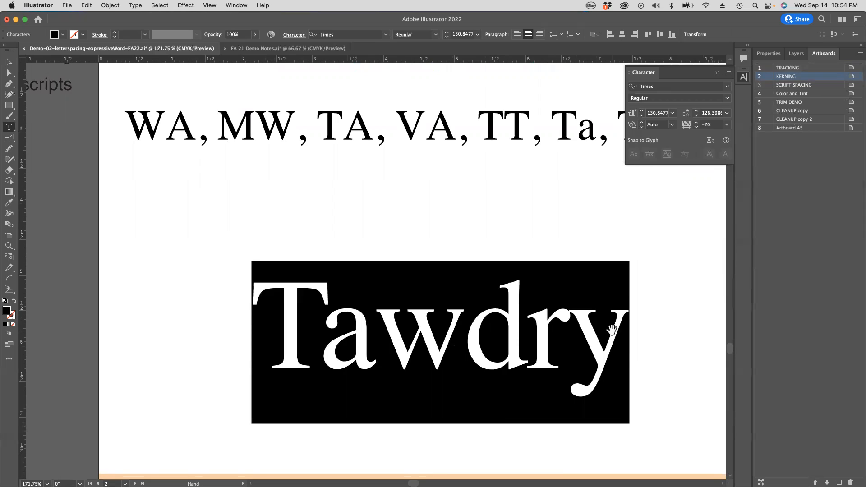
key(alt+Right)
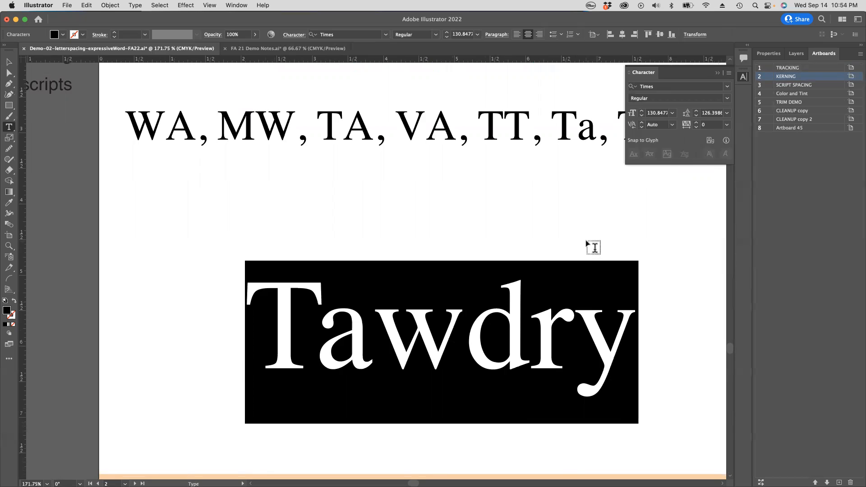
click(509, 236)
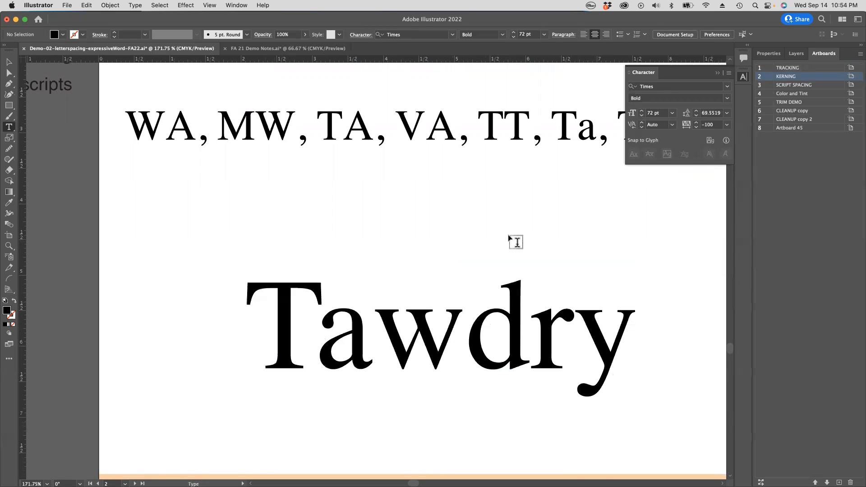
alt+super+click(397, 277)
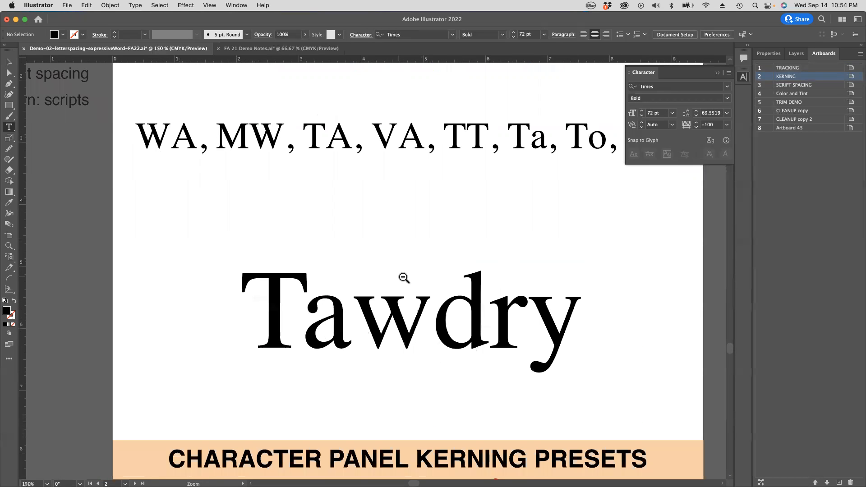
drag(266, 294, 582, 318)
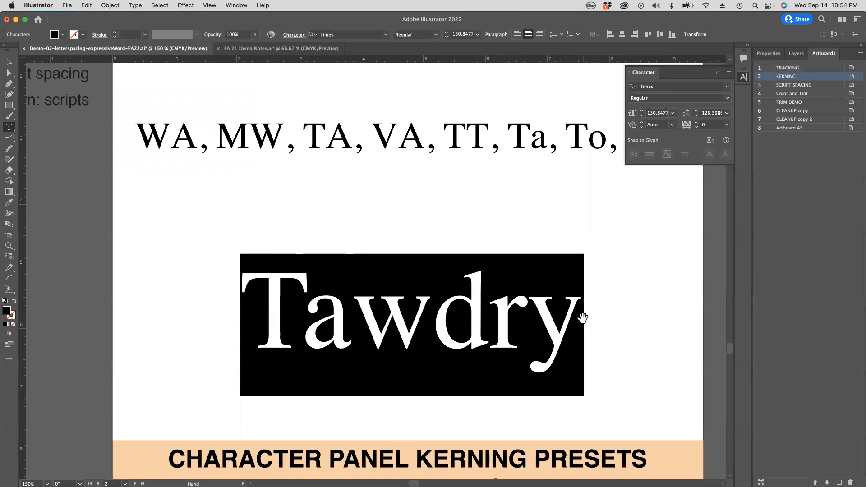
key(alt+Left)
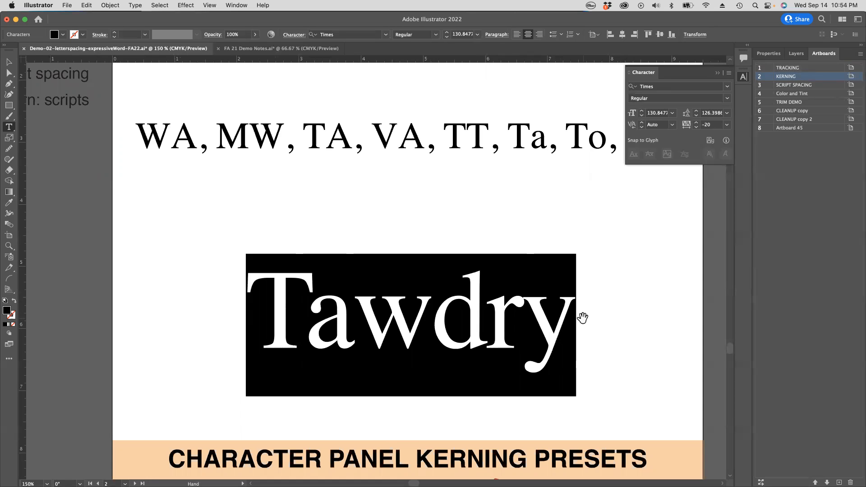
key(alt+Right)
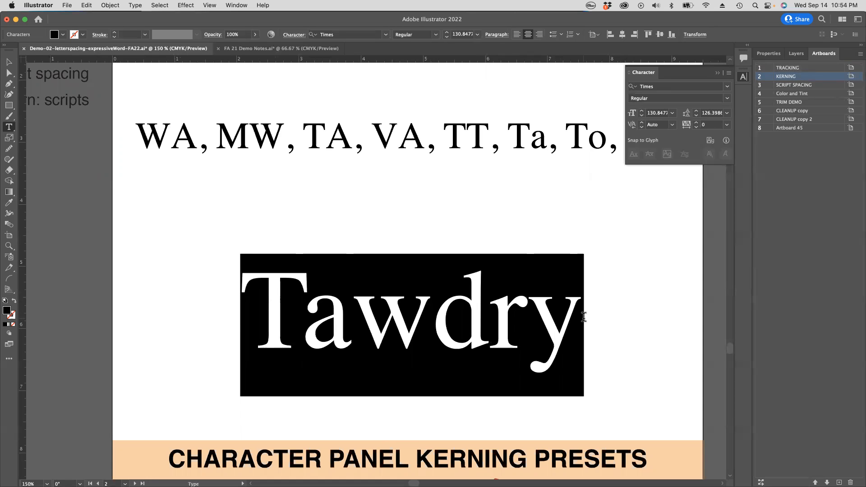
super+click(605, 319)
Step: Select the whole word Tawdry above the kerning presets and set its kerning to Optical
scroll(411, 221, up, 2)
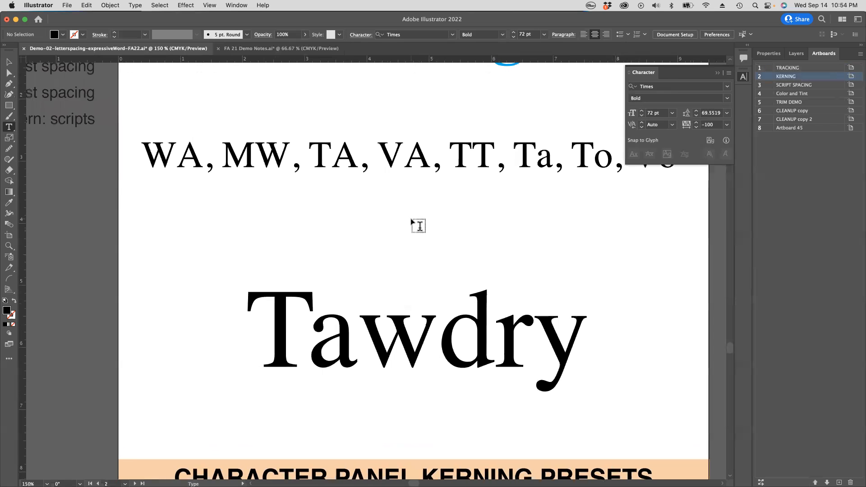
scroll(413, 221, left, 4)
scroll(420, 221, down, 4)
scroll(426, 226, down, 5)
scroll(424, 225, right, 1)
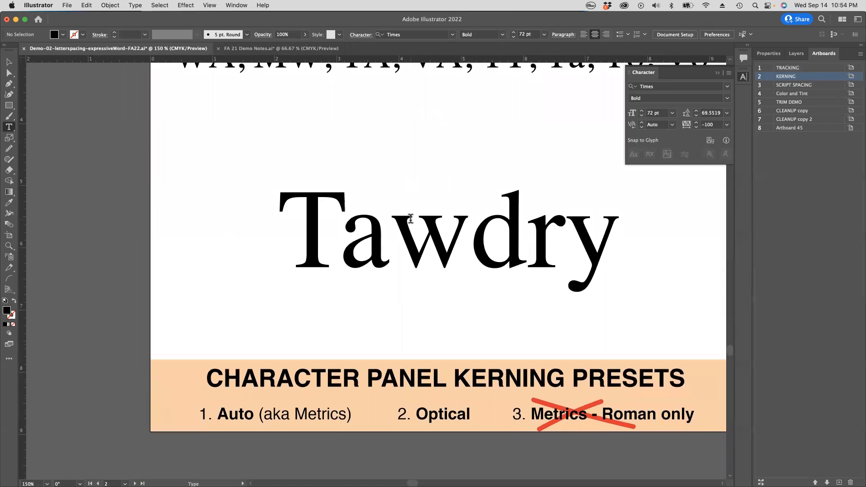
scroll(408, 219, right, 1)
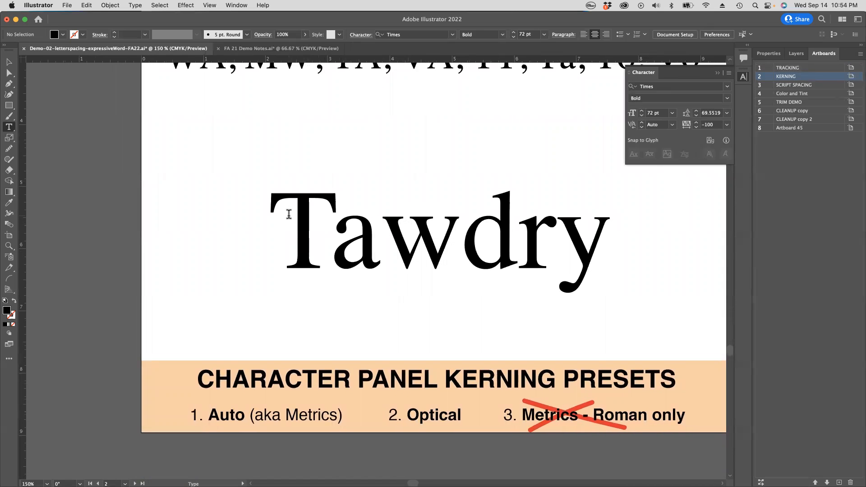
drag(289, 215, 629, 237)
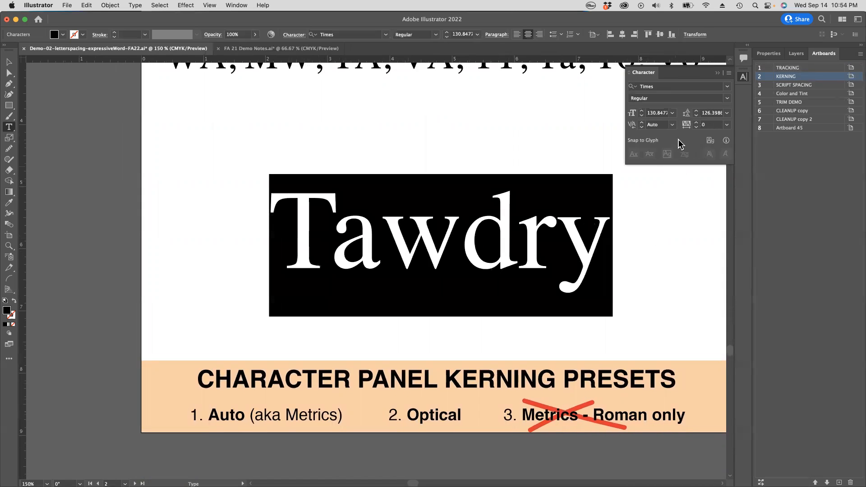
click(12, 130)
click(13, 129)
click(671, 126)
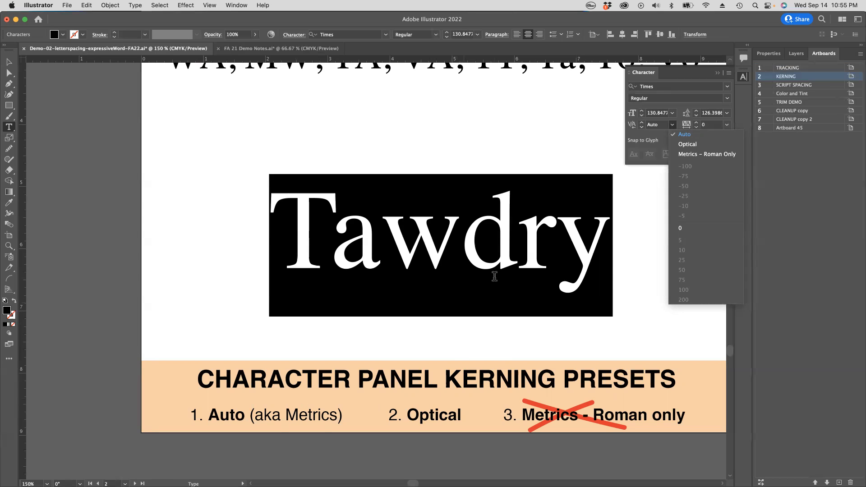
click(688, 144)
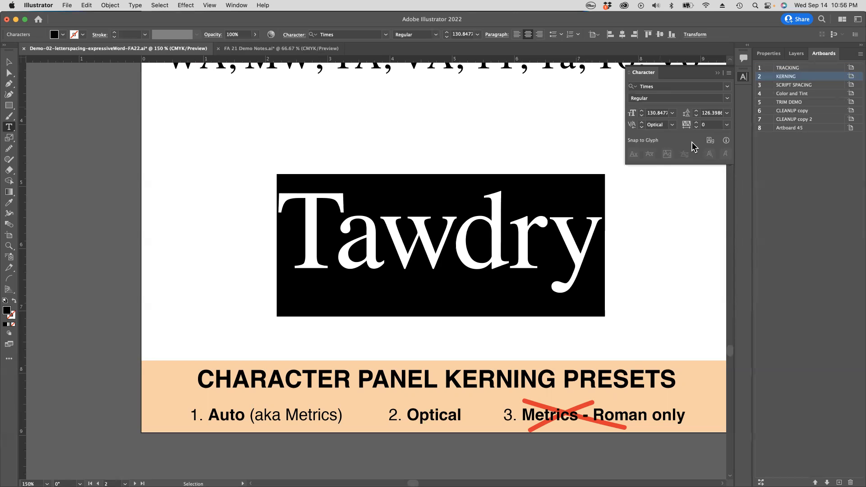
Step: Check the Optical kerning values between individual letter pairs of the word Tawdry
click(554, 202)
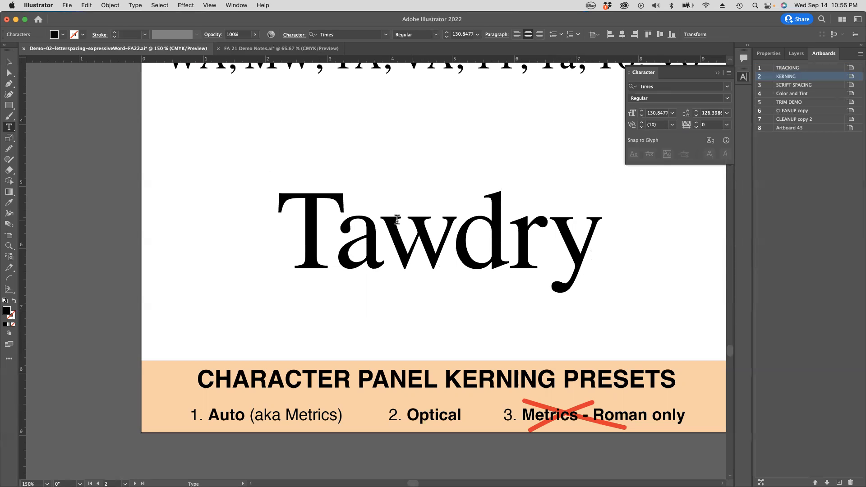
click(379, 221)
click(547, 223)
click(387, 230)
Step: Try Auto kerning on Tawdry, check its letter pairs, set the kerning back to Optical and select the whole word
click(672, 125)
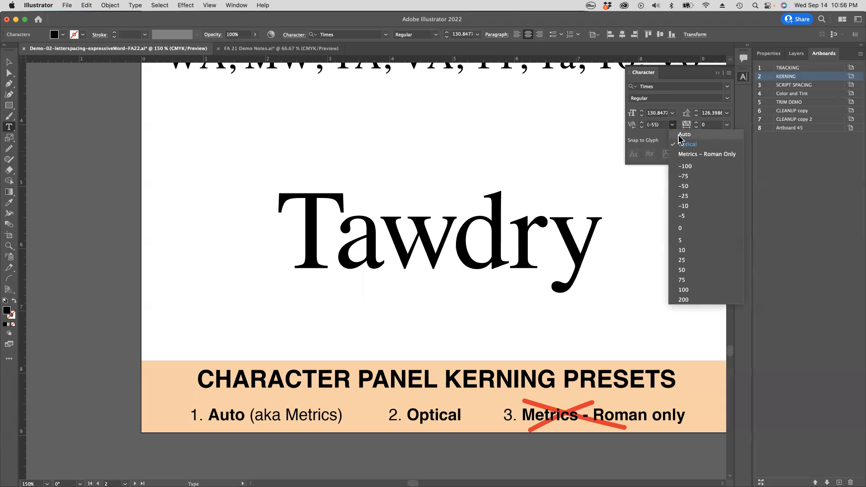
click(681, 134)
click(335, 235)
click(450, 234)
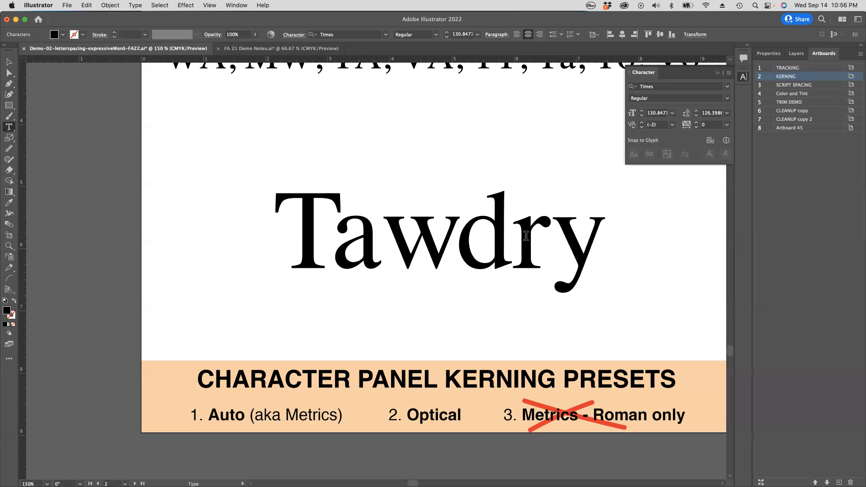
click(555, 239)
click(445, 233)
click(673, 126)
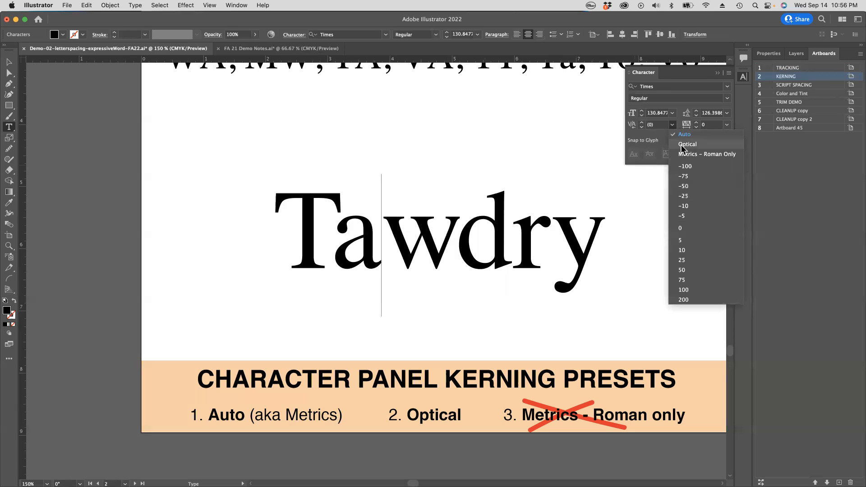
click(683, 145)
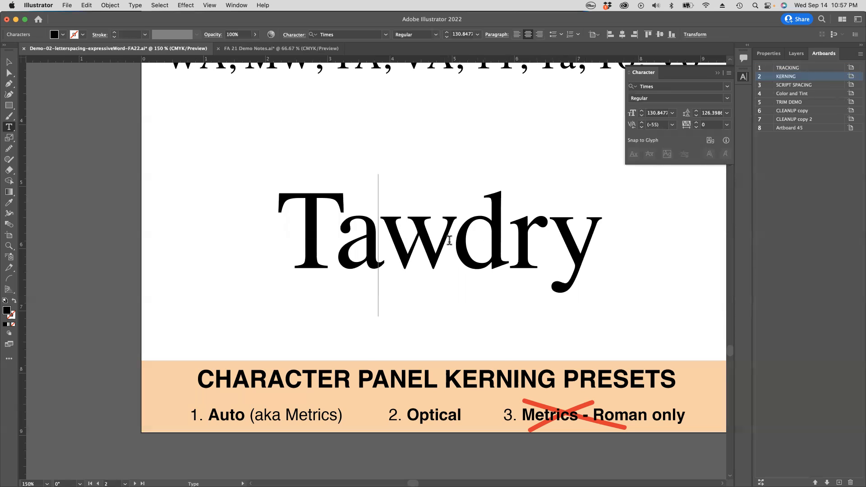
double_click(563, 229)
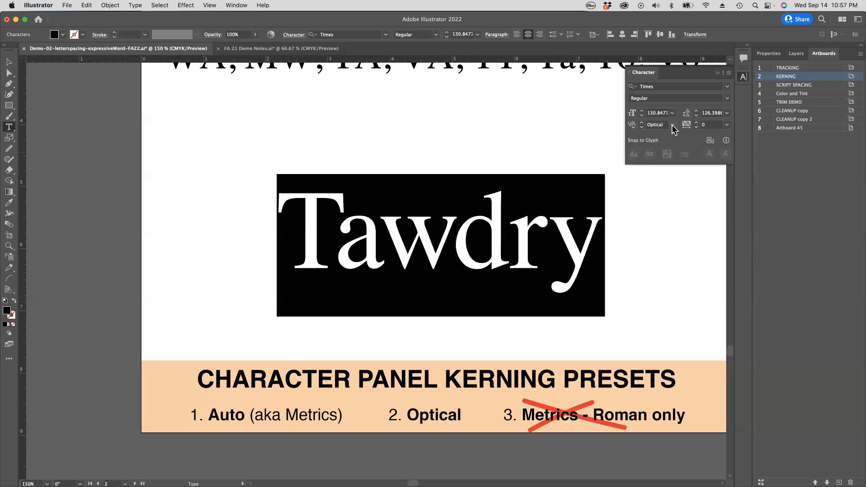
Step: Tighten the kerning in Tawdry to -75 between a and w and to -77 between w and d
click(380, 247)
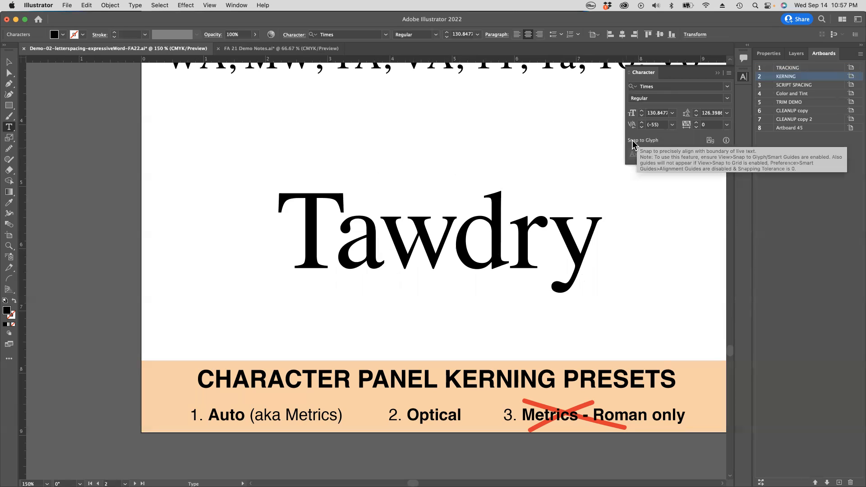
key(alt+Left)
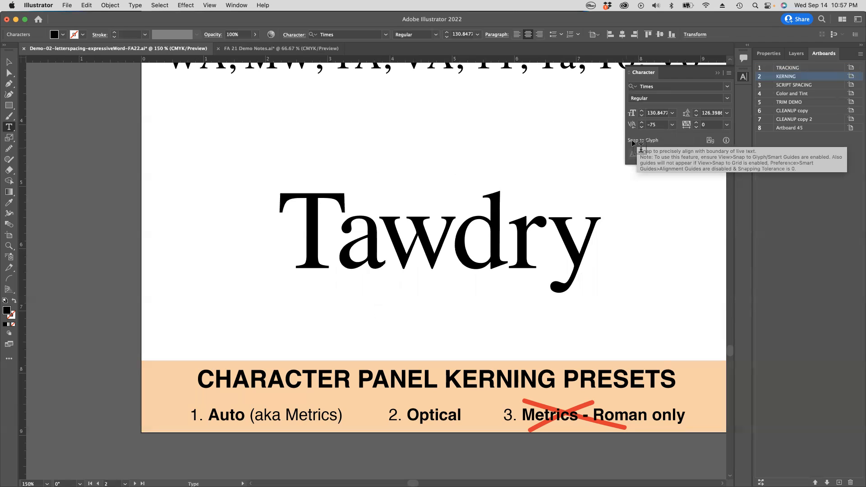
key(alt+Right)
key(alt+Left)
key(Right)
key(alt+Left)
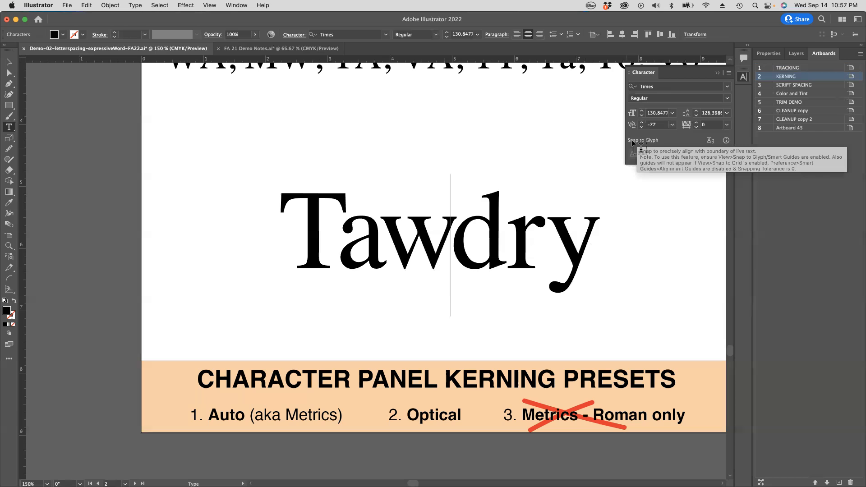
key(super)
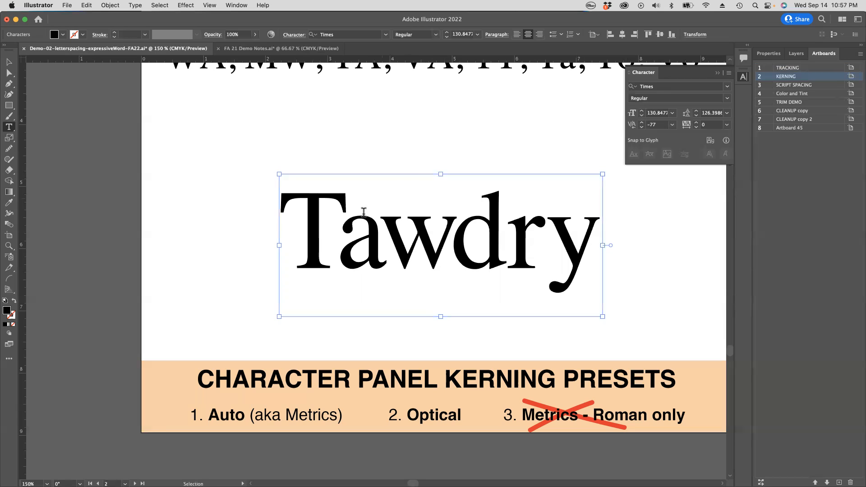
Step: Loosen the T-a pair of Tawdry to -44, tighten its kerning to -124 and deselect the text
click(340, 225)
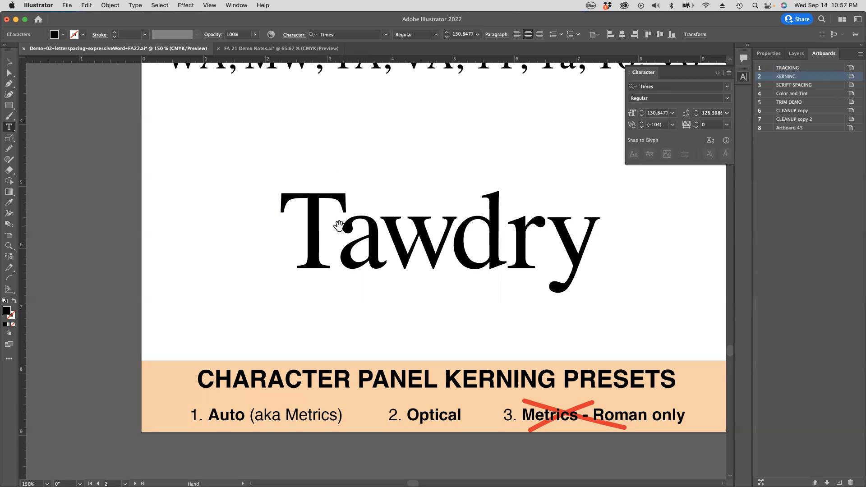
key(alt+Right)
key(alt+Right)
key(alt+Right)
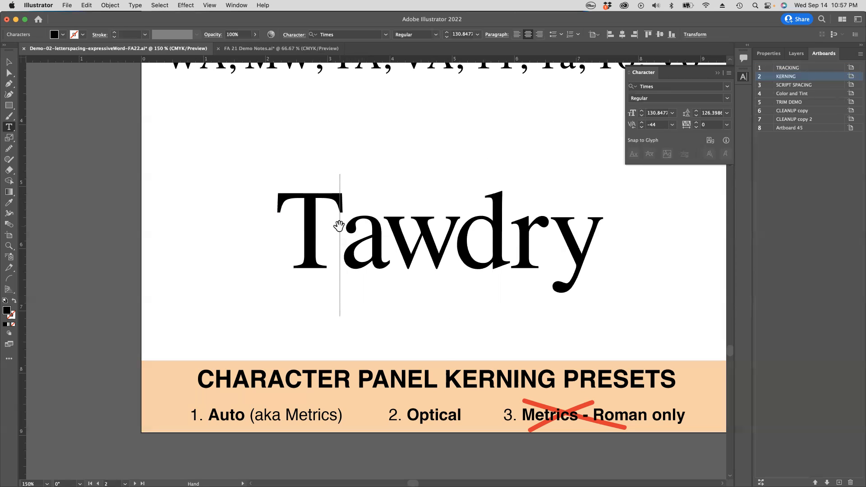
key(alt+Left)
key(alt+Left)
key(alt+Left)
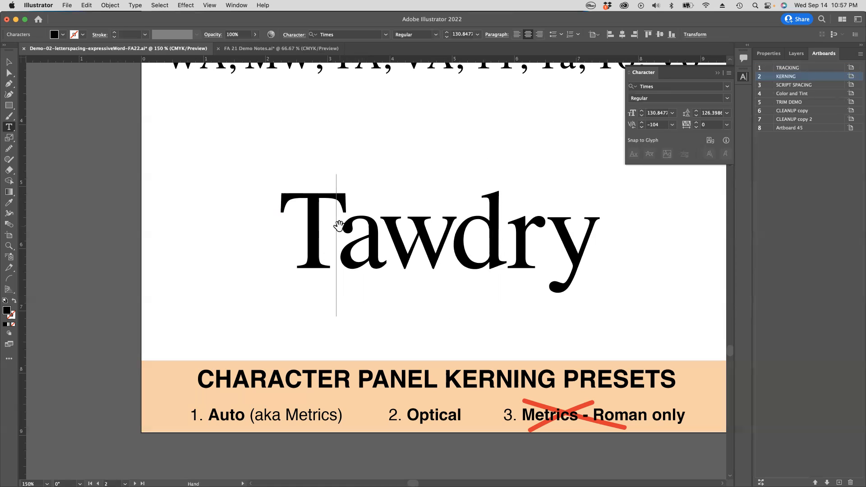
key(alt+Left)
scroll(341, 226, down, 1)
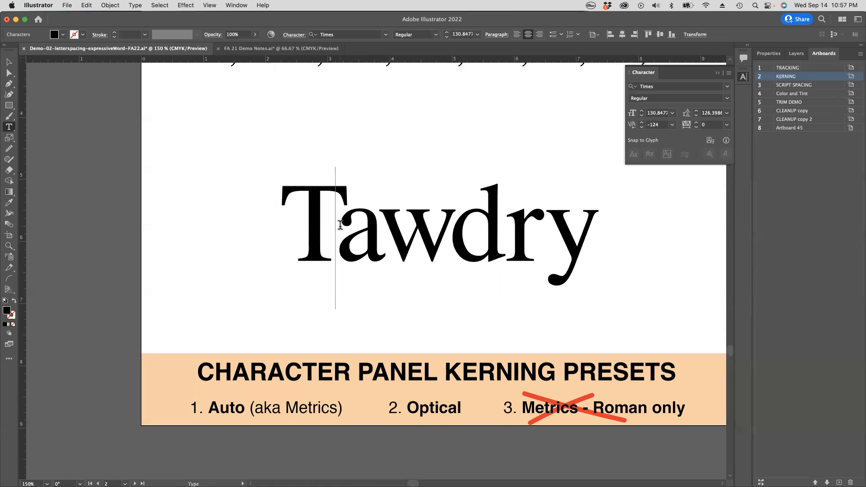
super+click(543, 267)
super+click(196, 224)
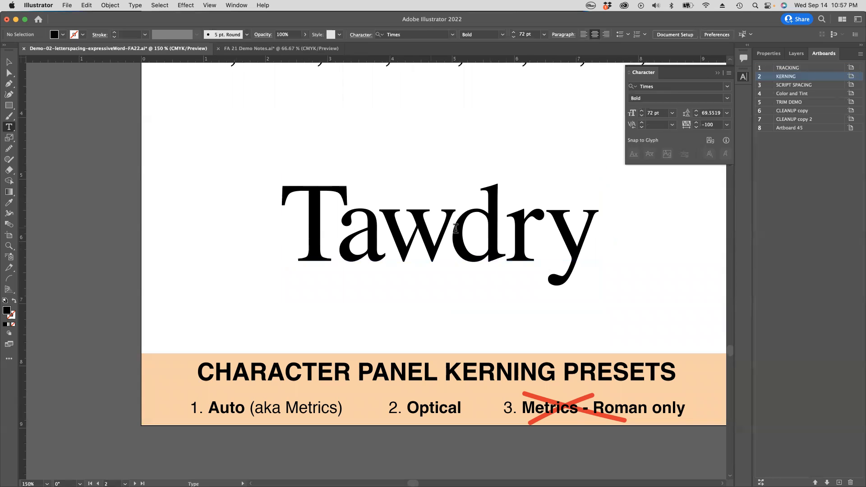
Step: Examine the letterspacing of Tawdry at reduced sizes among the surrounding artboards and again up close
alt+super+click(456, 244)
alt+super+click(448, 245)
drag(377, 288, 488, 276)
super+click(400, 272)
alt+super+click(398, 271)
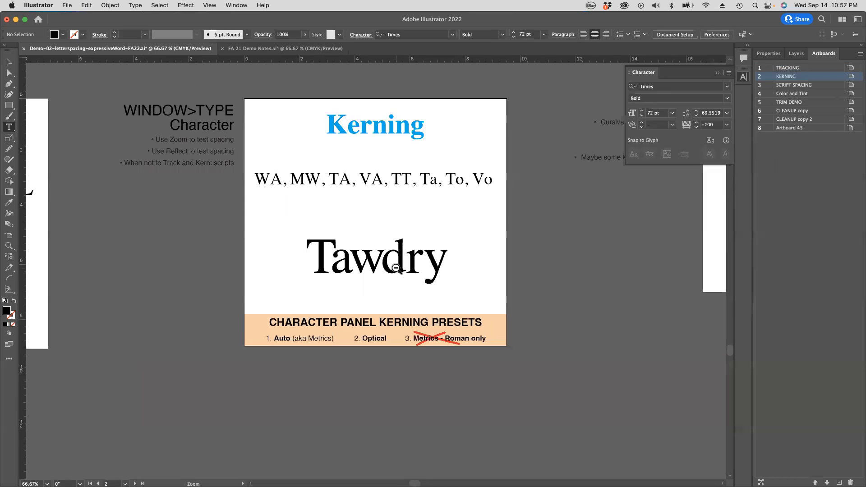
alt+super+click(396, 269)
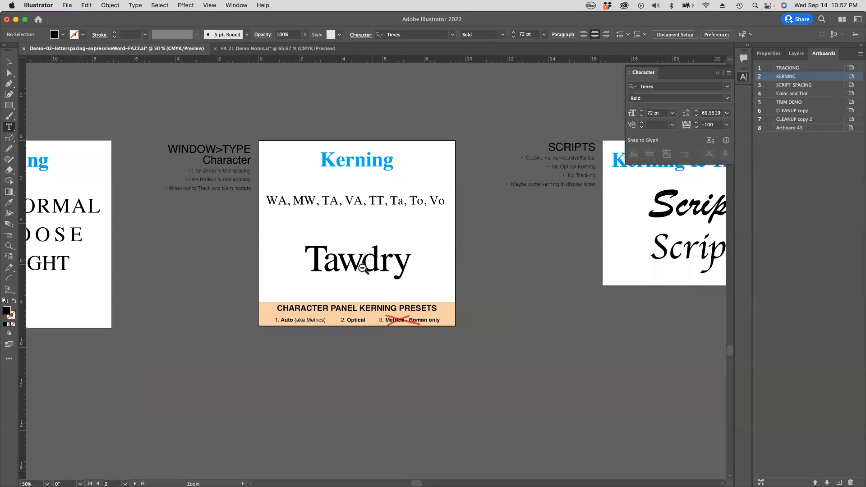
click(10, 250)
alt+click(356, 261)
alt+click(386, 267)
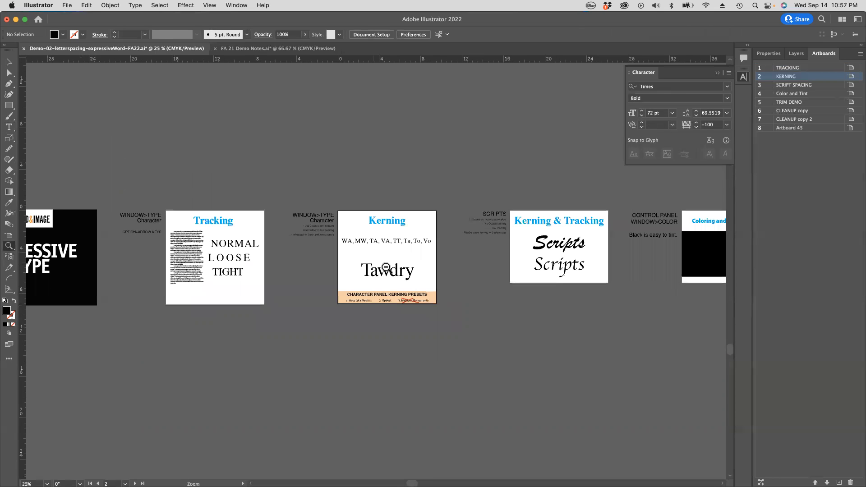
drag(386, 267, 451, 286)
drag(564, 299, 567, 263)
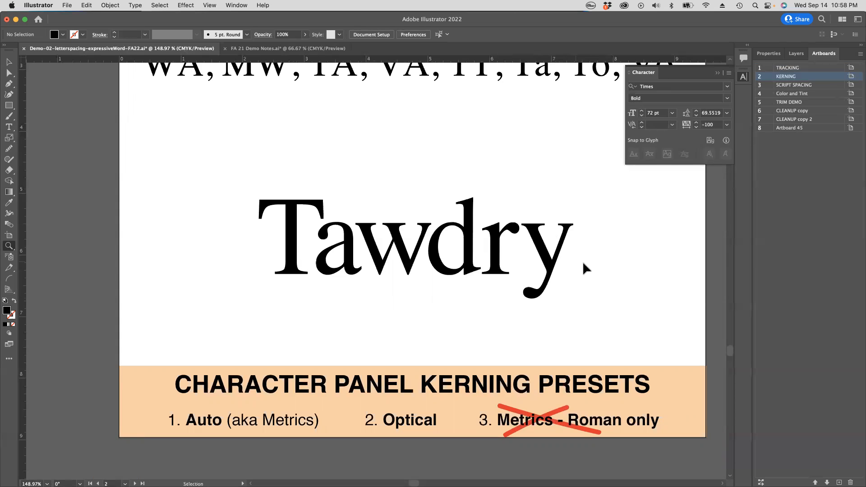
Step: Review the Auto, Optical and Metrics - Roman Only kerning presets without applying any of them
super+click(395, 257)
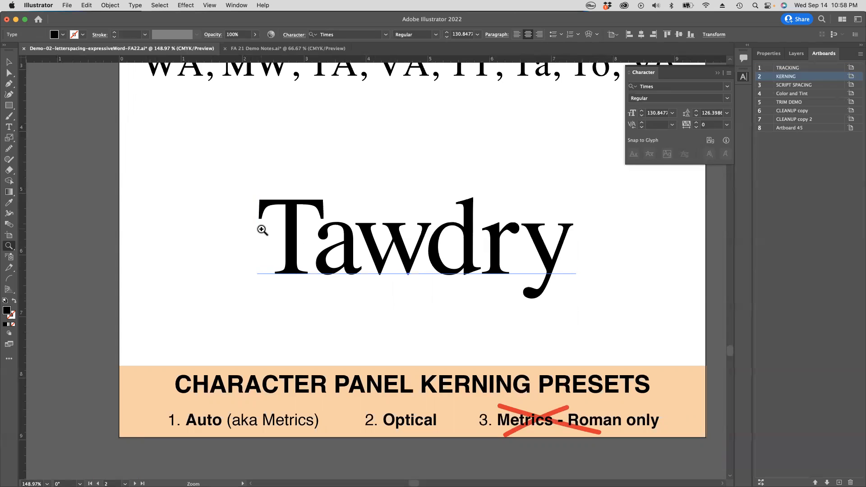
super+click(296, 148)
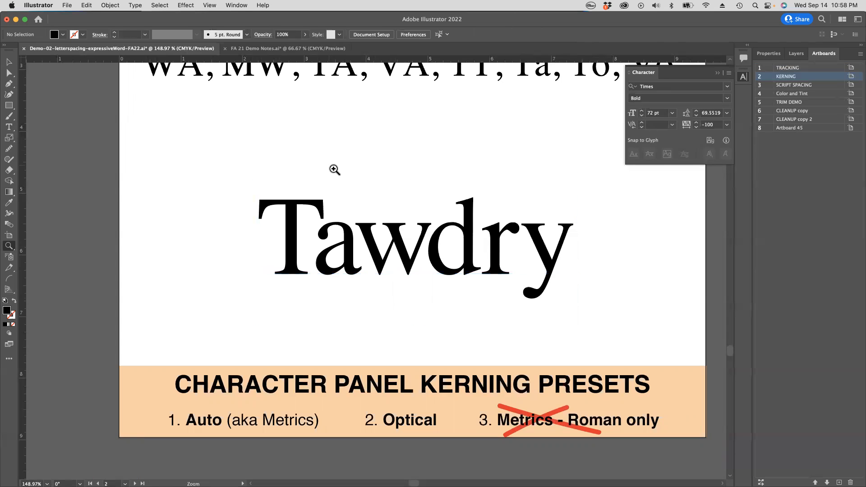
click(673, 125)
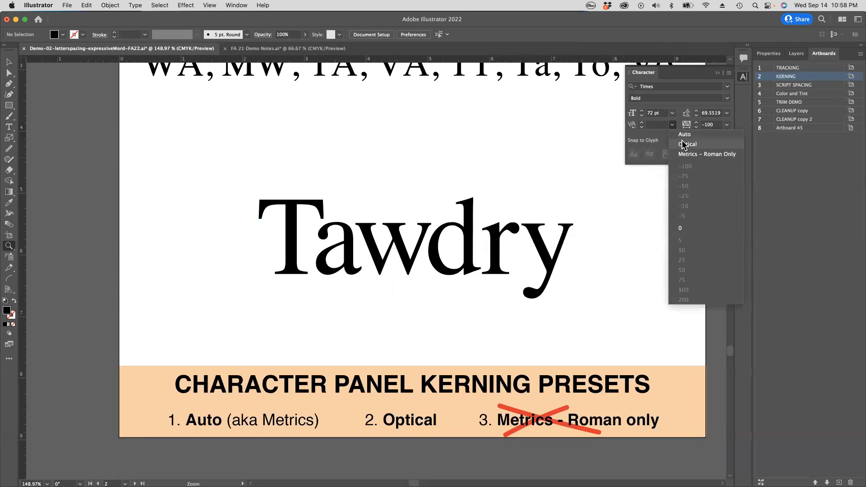
click(471, 128)
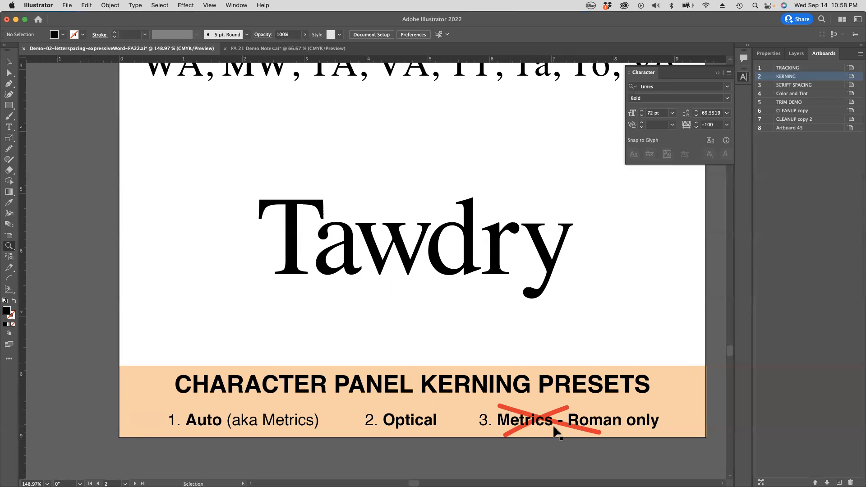
click(672, 125)
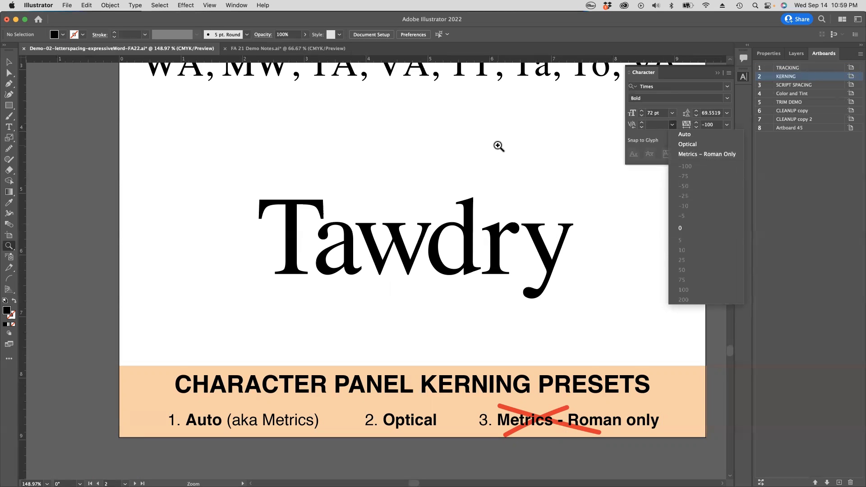
key(Escape)
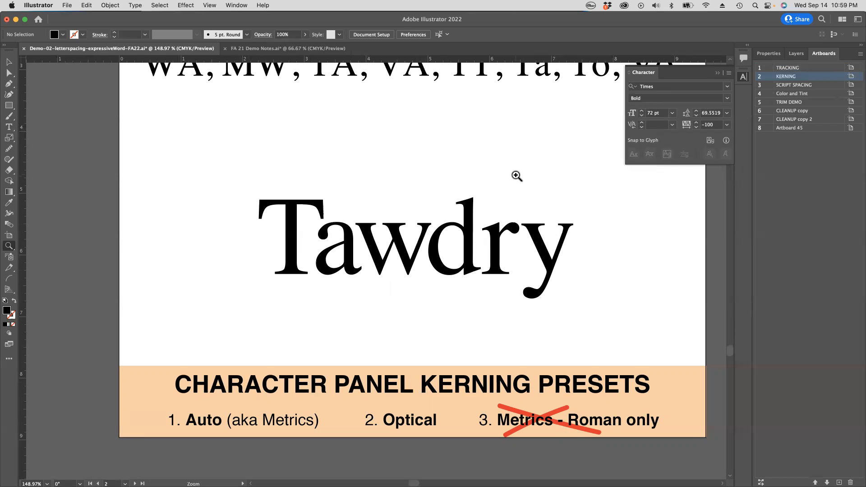
Step: Collapse the Character panel and examine the two Scripts samples on the Kerning & Tracking artboard up close
alt+click(457, 199)
alt+click(457, 199)
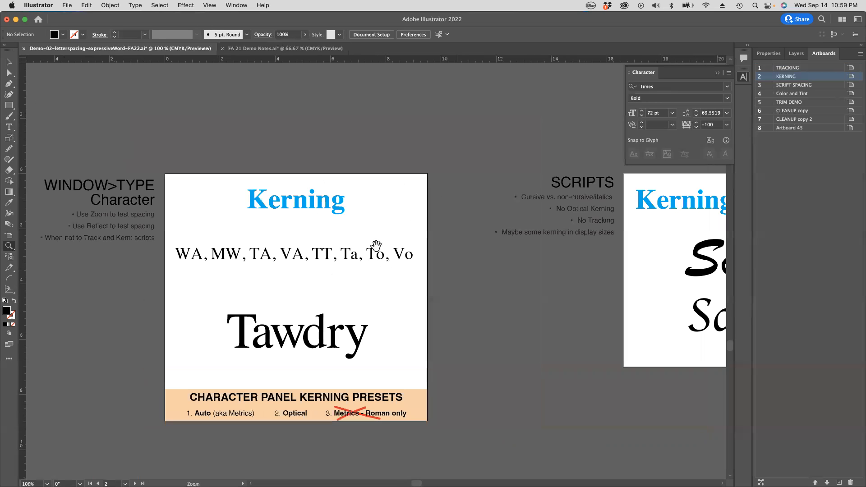
drag(351, 240, 219, 193)
drag(524, 187, 347, 199)
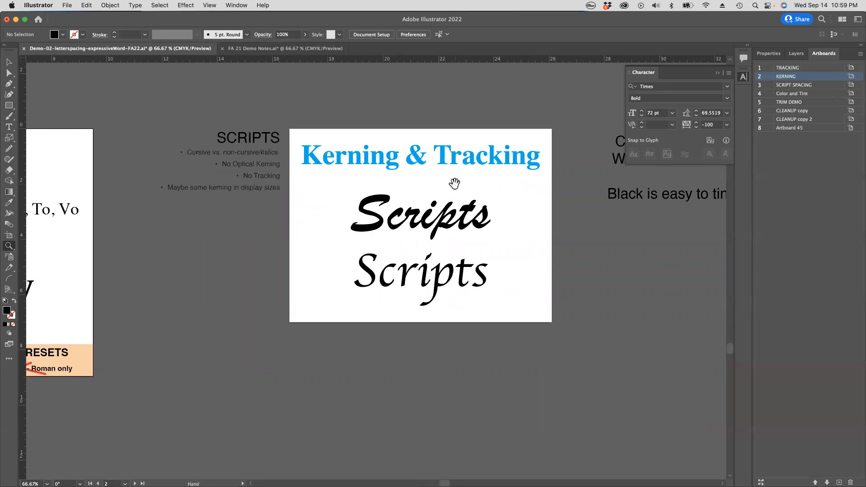
drag(421, 178, 390, 179)
drag(338, 170, 423, 198)
click(718, 73)
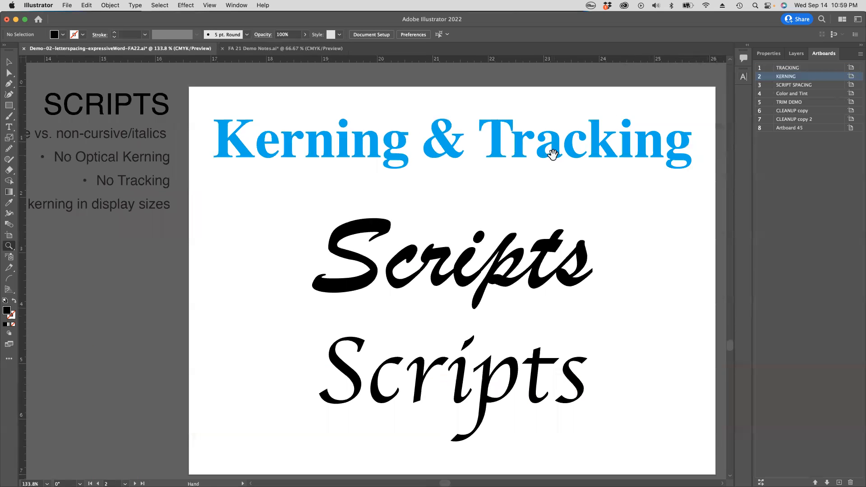
alt+click(540, 158)
drag(437, 197, 551, 79)
drag(469, 195, 534, 220)
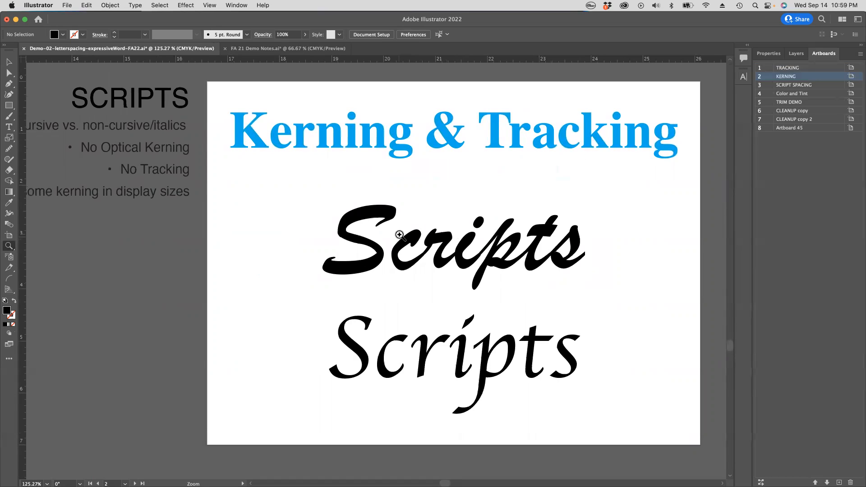
Step: Select the upper Scripts word with the Type tool to check its font, and deselect it
click(9, 128)
drag(344, 223, 599, 237)
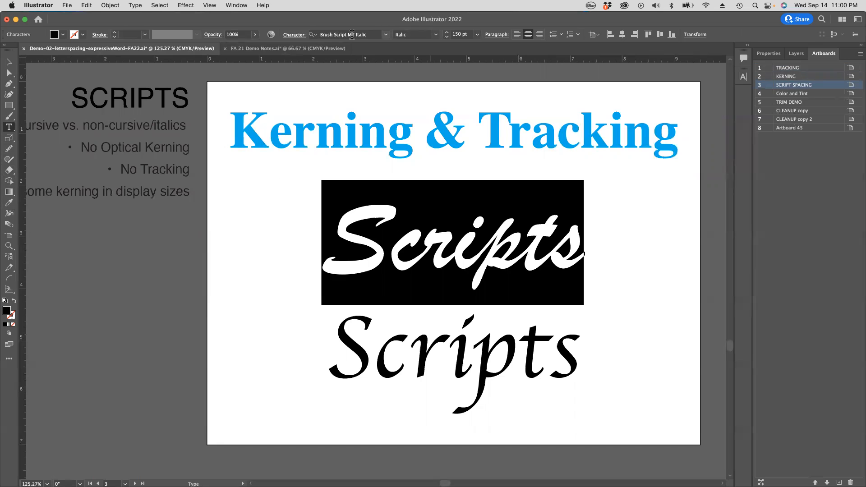
scroll(480, 222, right, 1)
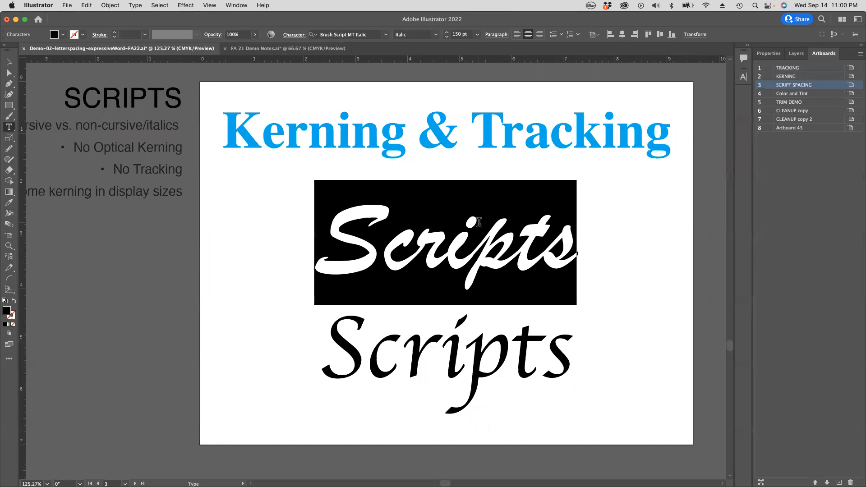
click(481, 223)
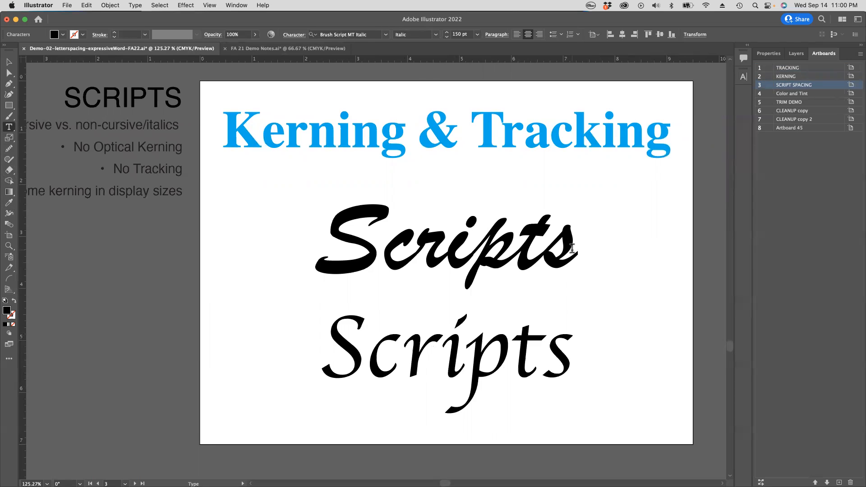
Step: Select the upper Scripts word and loosen its tracking until the connected letters separate
drag(331, 225, 594, 233)
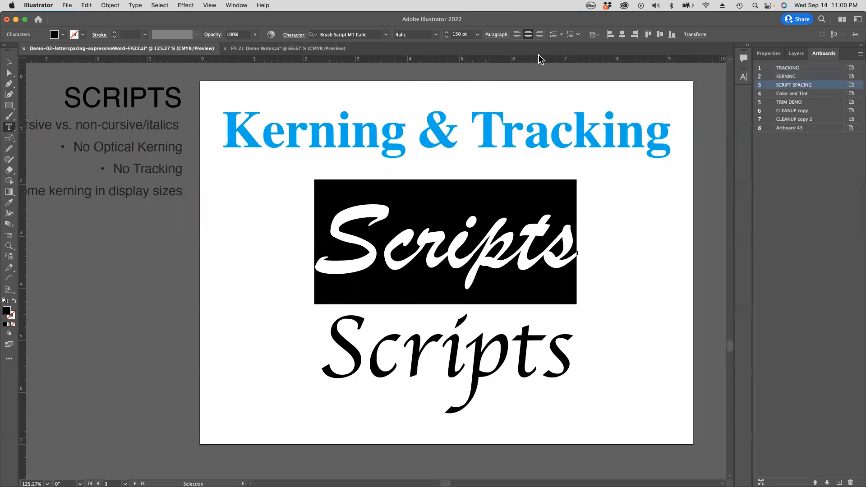
key(alt+Right)
key(alt+Right)
key(alt+Right)
key(alt+Right)
key(alt+Right)
key(alt+Right)
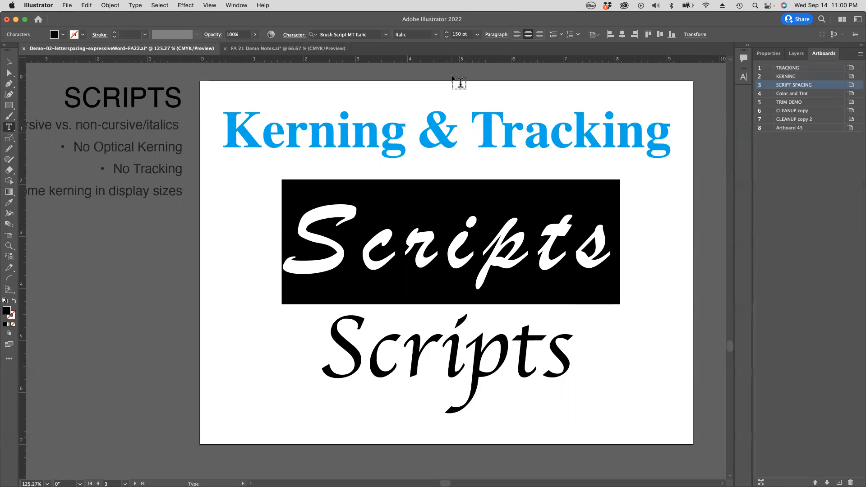
Step: Tighten the tracking of the upper Scripts word to -40 and deselect it
key(alt+Left)
key(alt+Left)
key(alt+Left)
key(alt+Left)
key(alt+Left)
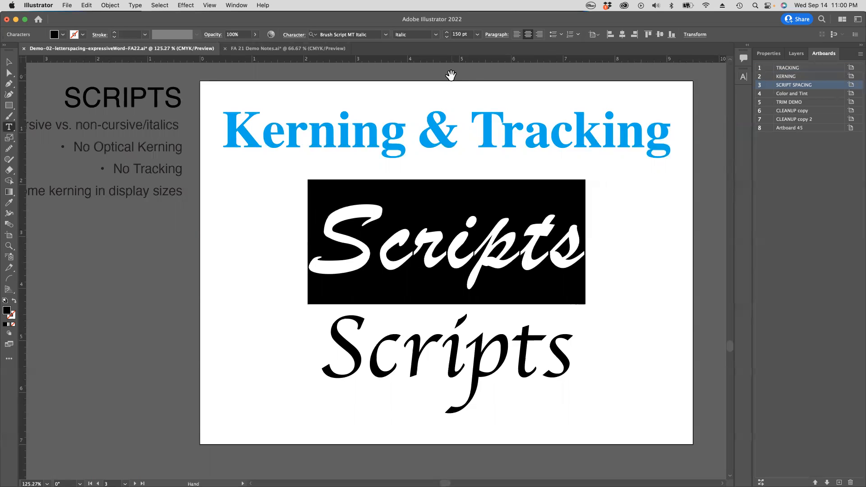
key(alt+Left)
key(alt+Left)
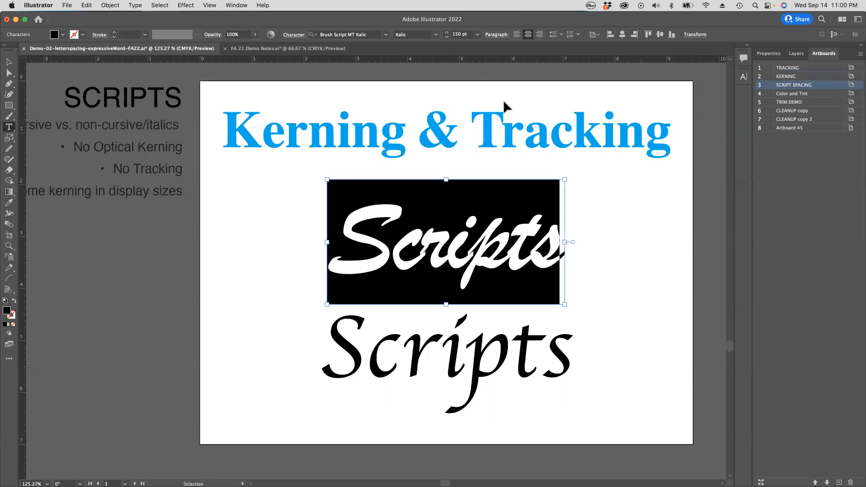
super+click(646, 177)
Step: Check the overlapping joins in the upper Scripts word, reset its tracking to 0, and deselect it
drag(394, 238, 580, 293)
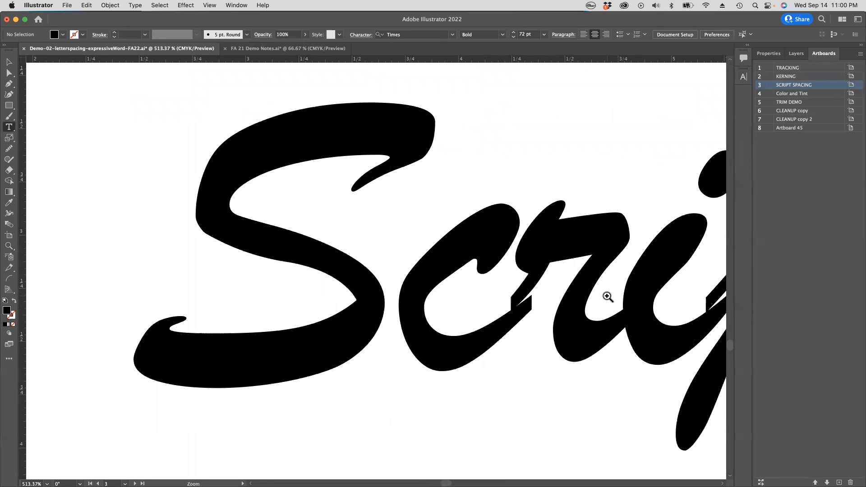
alt+super+click(604, 296)
alt+super+click(395, 255)
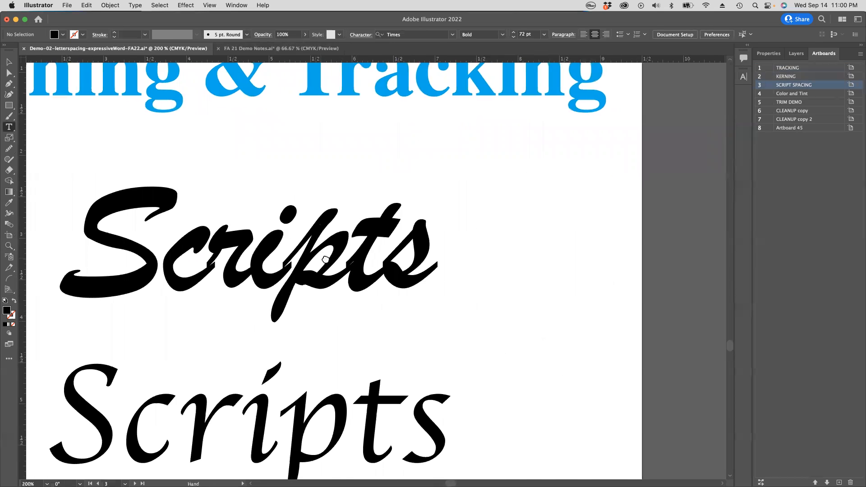
scroll(340, 244, left, 5)
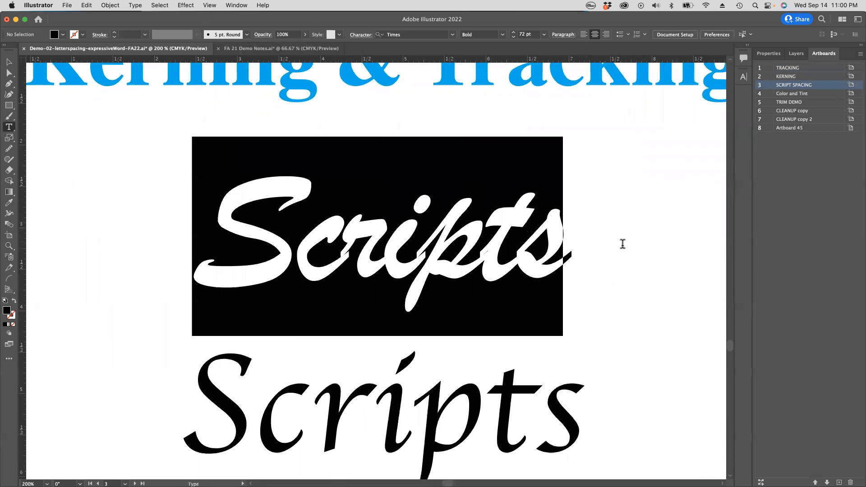
double_click(292, 226)
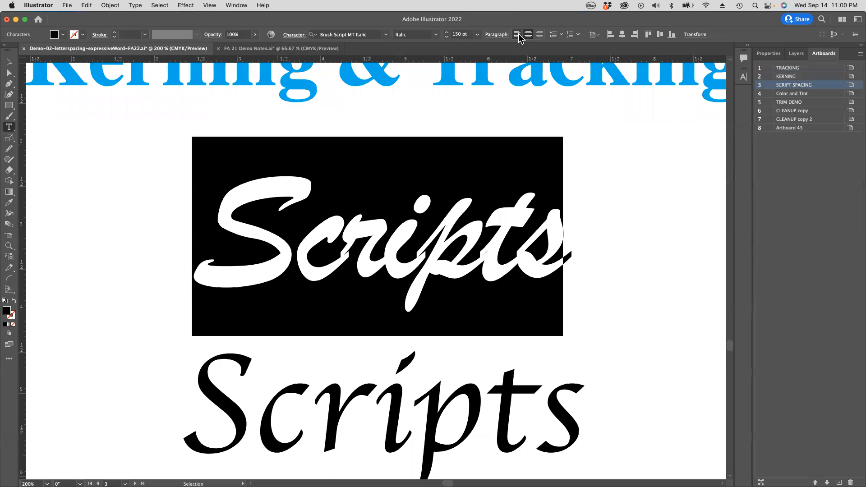
click(294, 35)
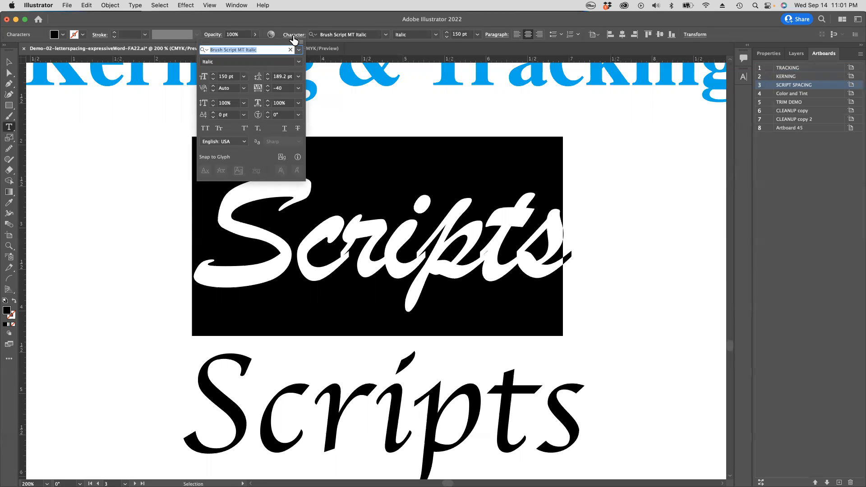
click(298, 88)
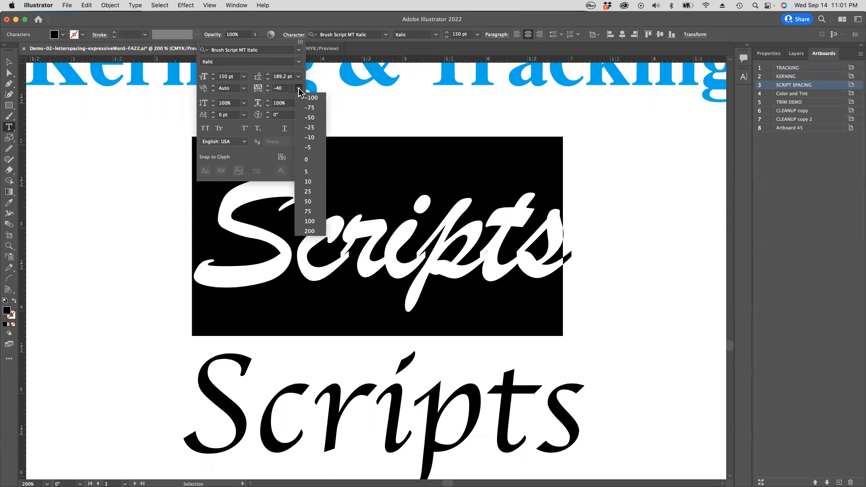
click(309, 160)
key(Escape)
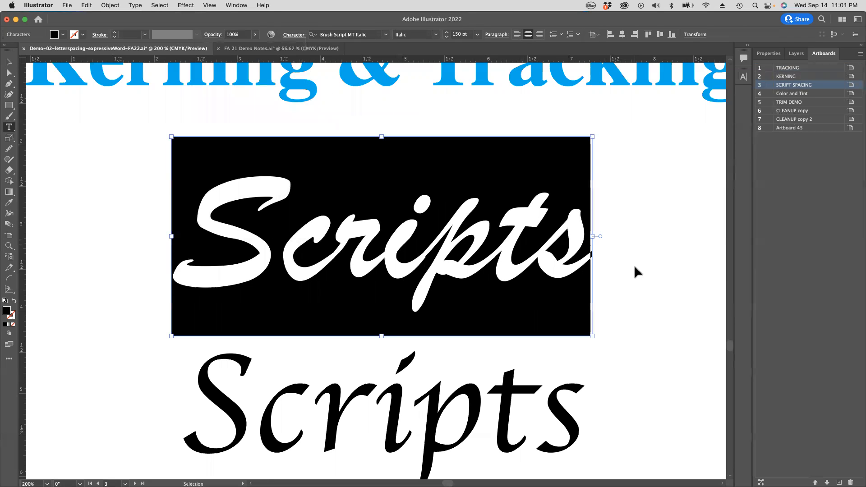
key(super+shift+a)
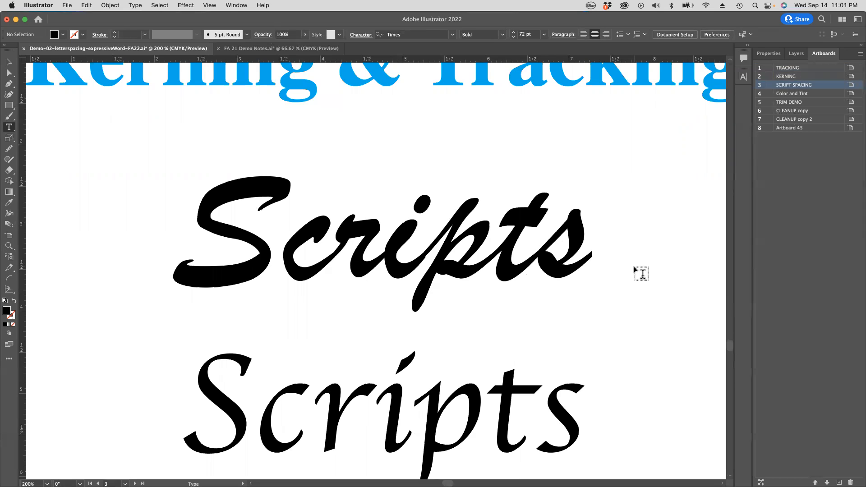
Step: Place the text cursor between the i and p of the upper Scripts word and nudge that pair's kerning looser and back
click(461, 285)
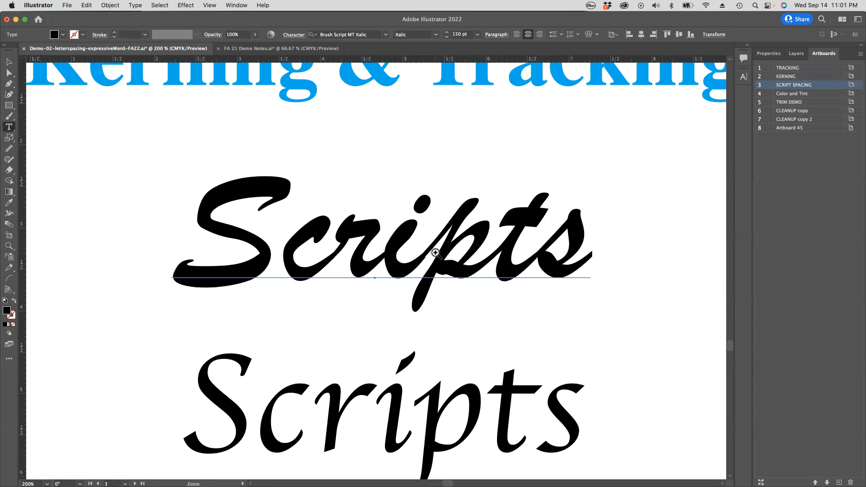
drag(412, 245, 573, 284)
drag(411, 261, 472, 171)
click(447, 196)
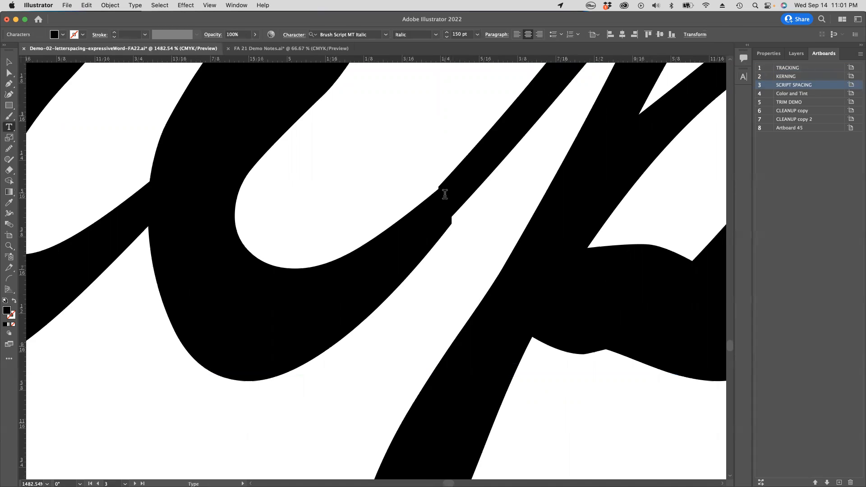
key(alt+Right)
key(alt+Left)
Step: Fine-tune the kerning between the i and p of the upper Scripts word to 2 and leave text editing
click(287, 36)
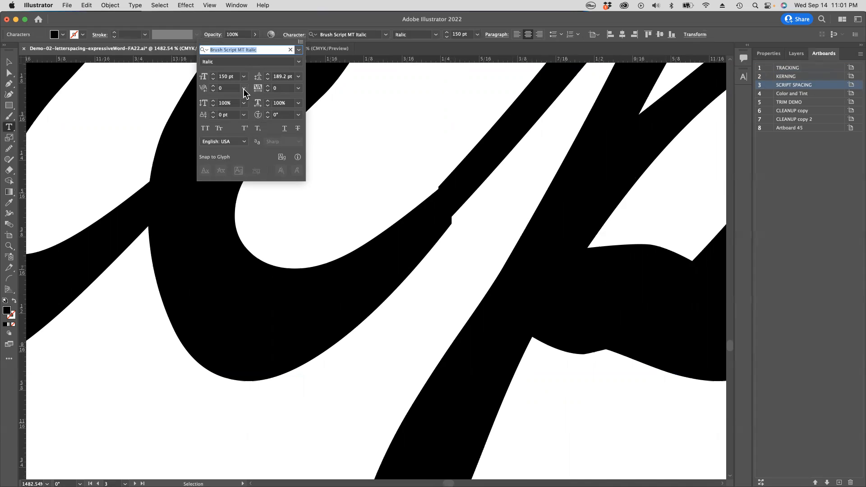
click(214, 91)
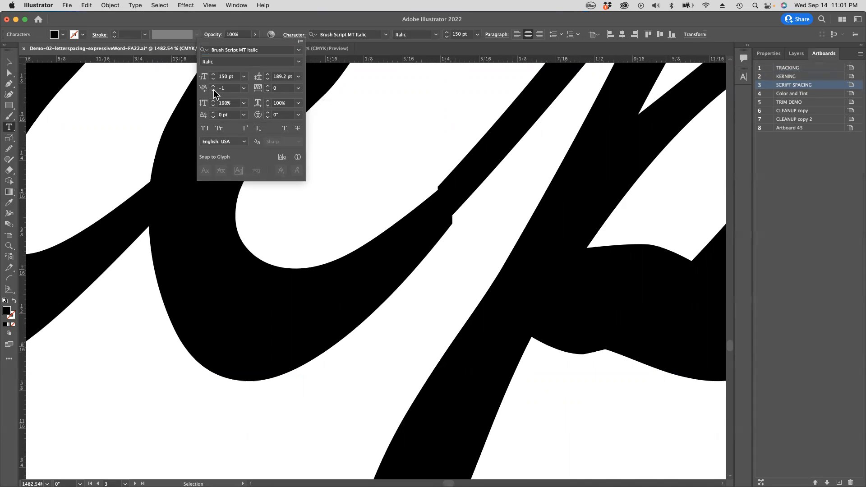
click(213, 85)
click(213, 86)
click(214, 87)
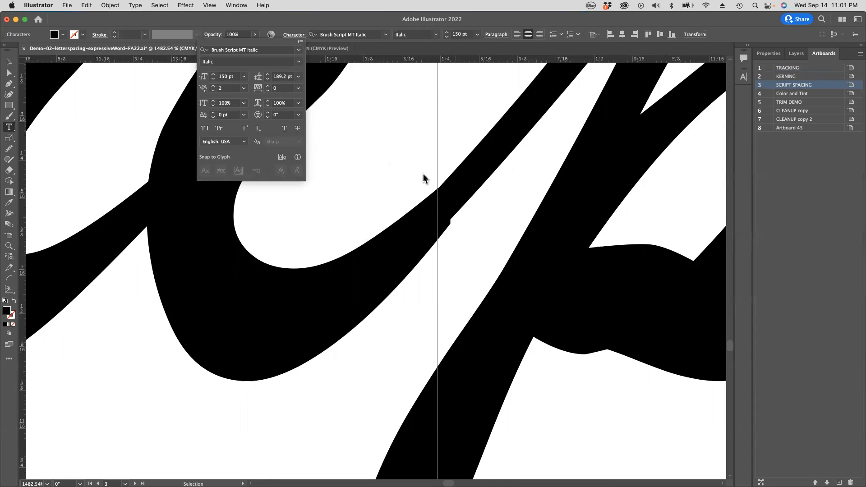
click(461, 227)
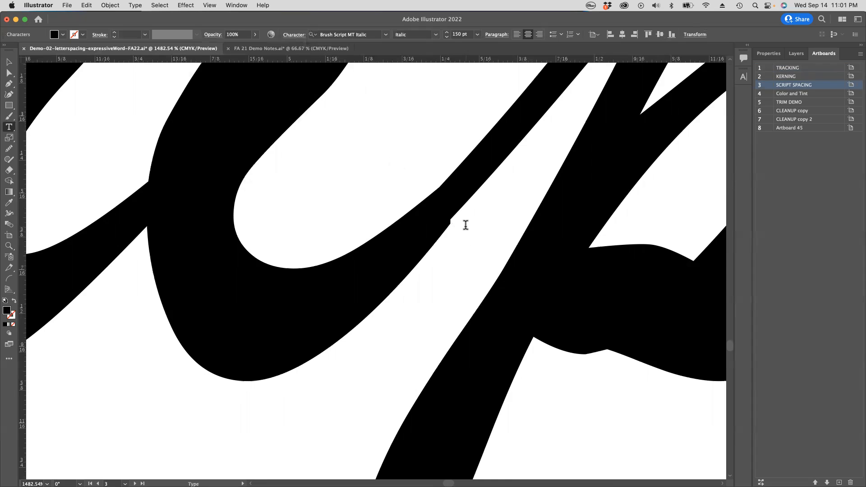
key(super+z)
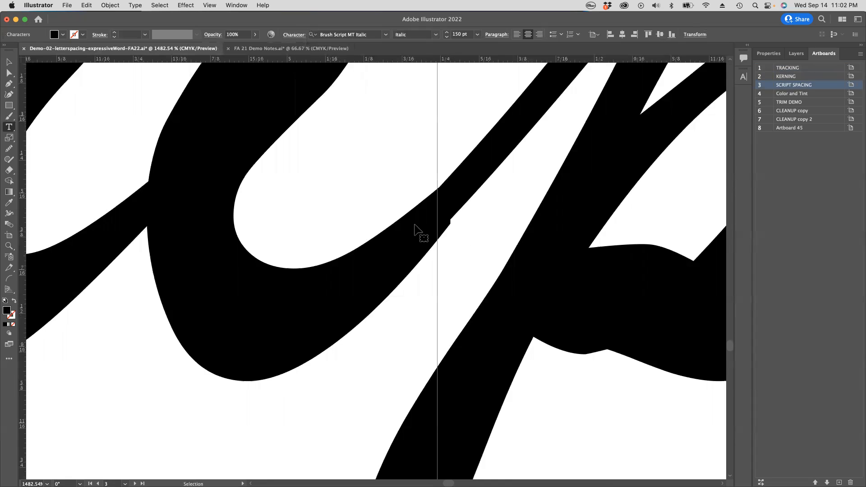
super+click(456, 225)
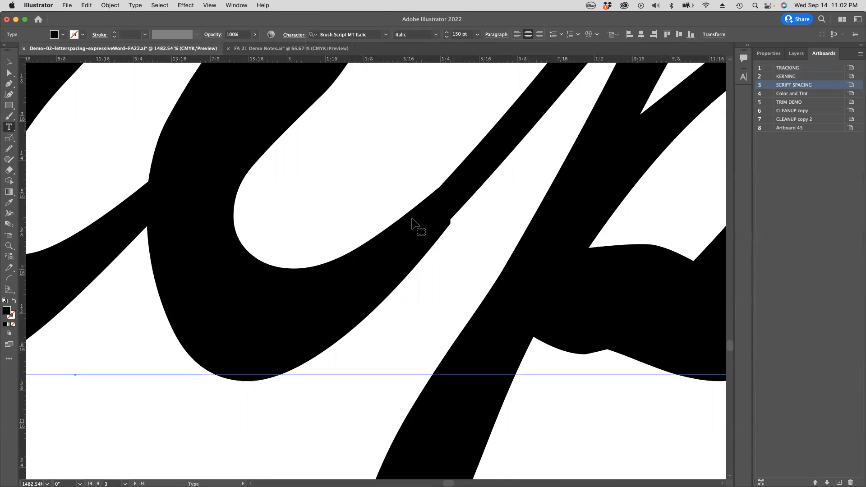
Step: Examine the remaining letter joins of the upper Scripts word up close, including the one between c and r
alt+super+click(384, 189)
alt+super+click(383, 189)
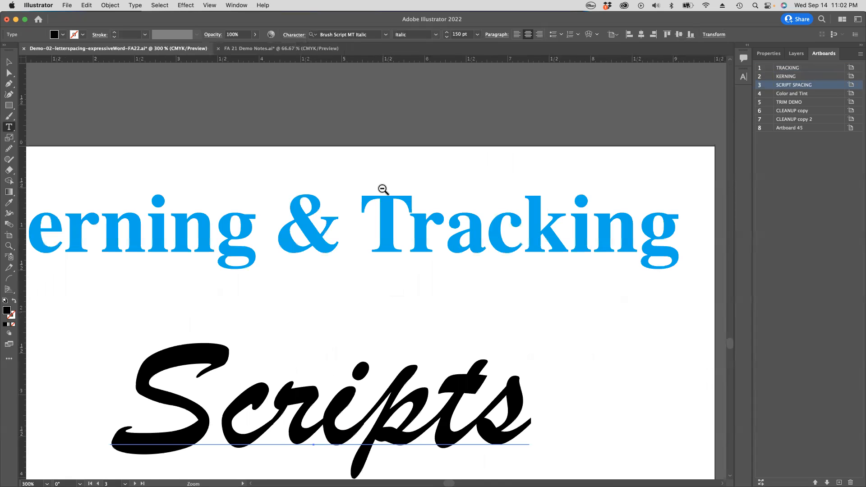
drag(406, 316, 466, 215)
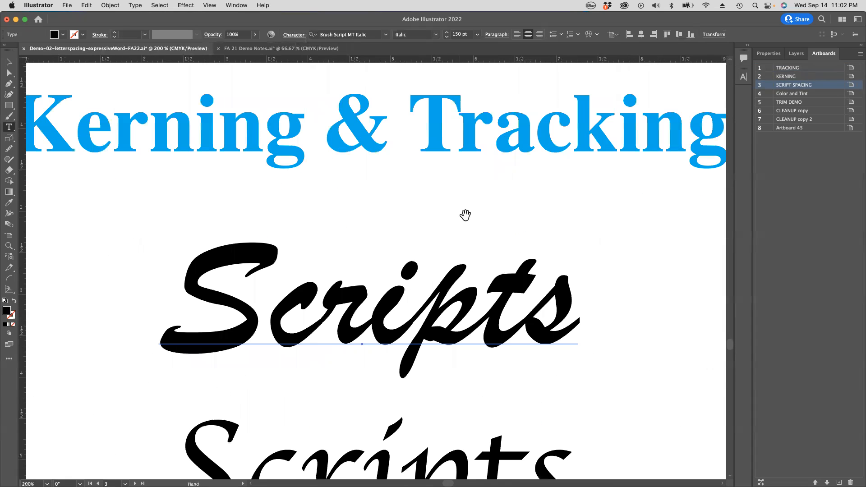
drag(298, 319, 356, 338)
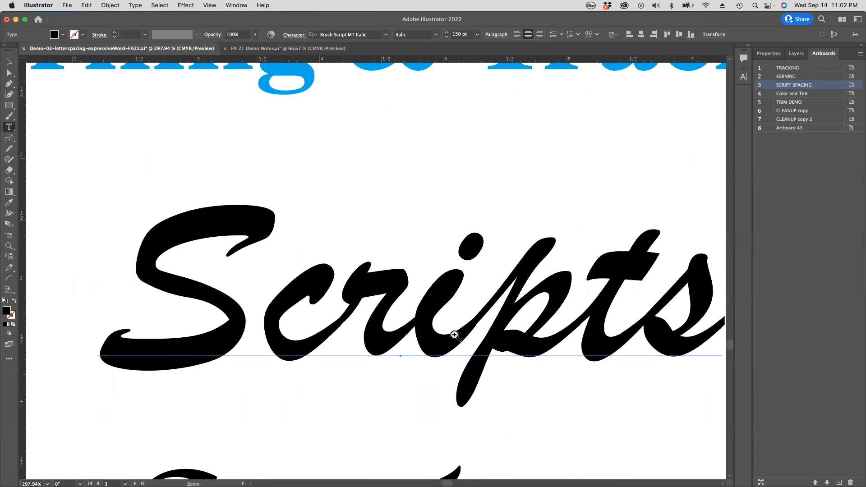
drag(555, 346, 512, 317)
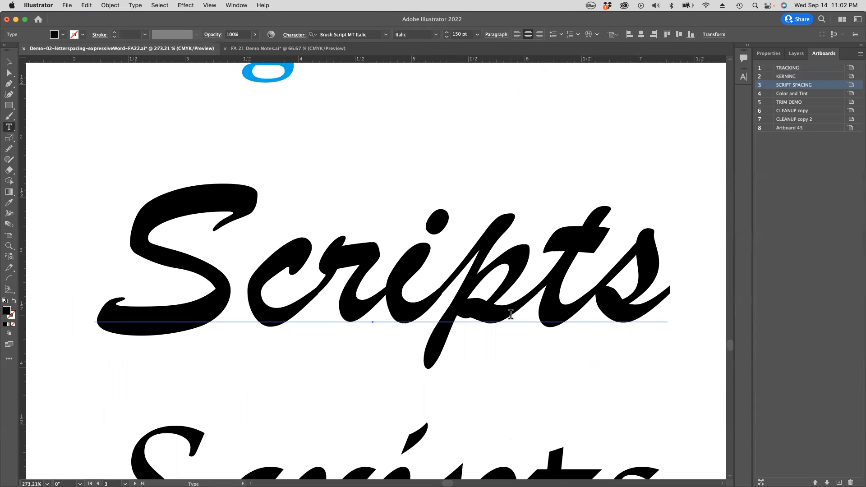
drag(323, 295, 421, 325)
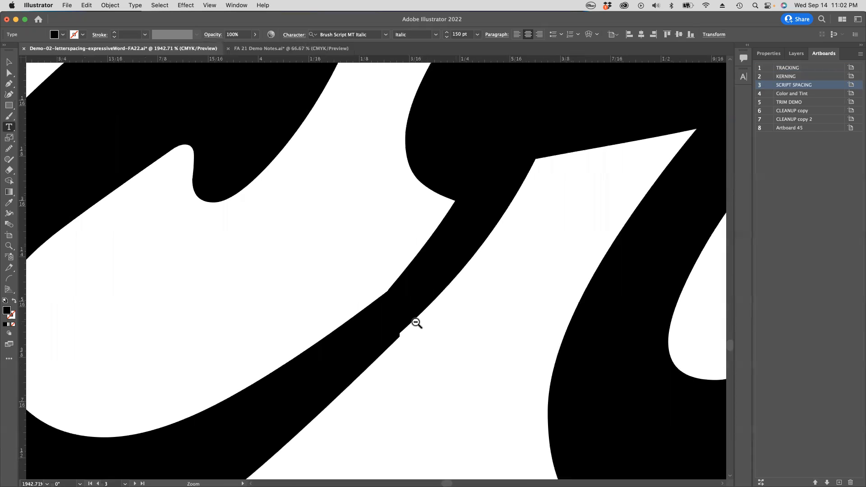
drag(494, 331, 404, 315)
drag(629, 359, 505, 333)
drag(689, 368, 439, 277)
drag(442, 307, 442, 257)
Step: Select all letters of the lower Scripts word in Apple Chancery and loosen their tracking
super+click(457, 341)
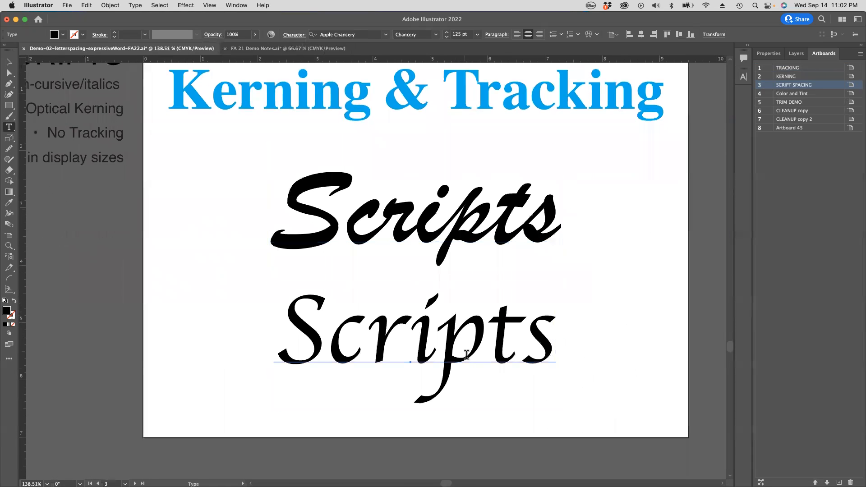
drag(296, 330, 587, 360)
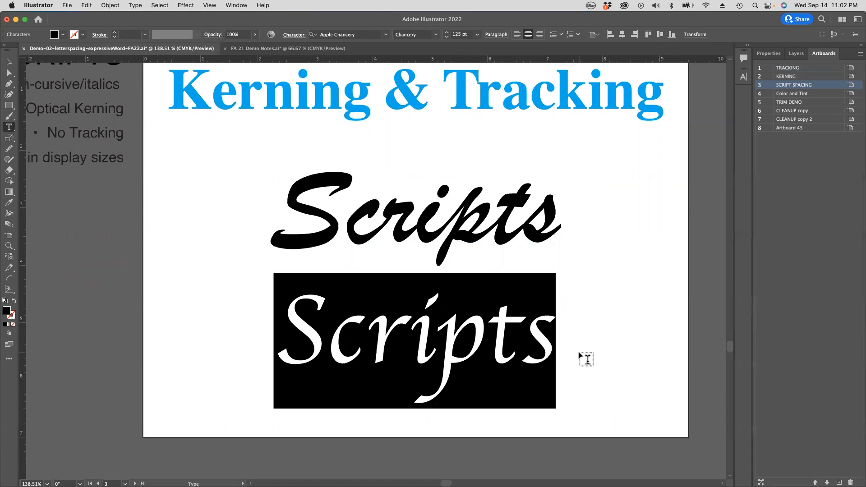
key(alt+Right)
key(alt+Right)
key(alt+Right)
key(alt+Right)
key(alt+Right)
key(alt+Right)
key(alt+Right)
key(alt+Right)
key(alt+Right)
key(alt+Right)
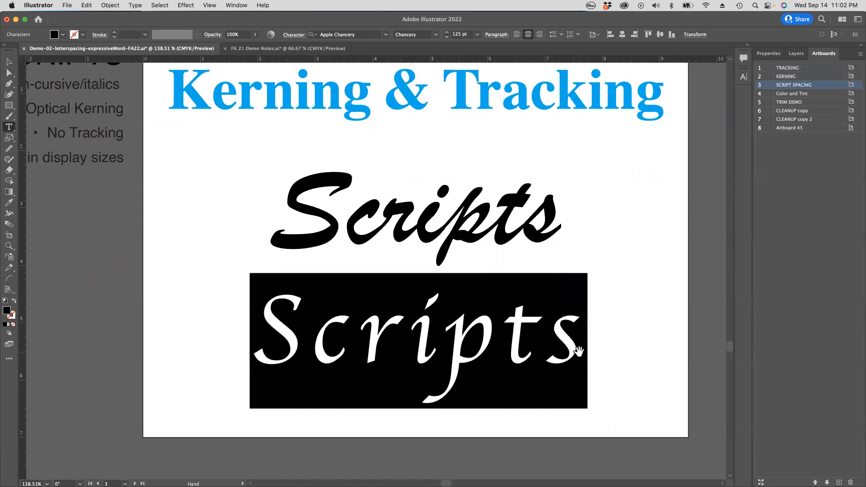
Step: Tighten the lower Scripts word's tracking below its original spacing, then loosen it by one increment and leave text editing
key(alt+Left)
key(alt+Left)
key(alt+Left)
key(alt+Left)
key(alt+Left)
key(alt+Left)
key(alt+Left)
key(alt+Left)
key(alt+Left)
key(alt+Left)
key(alt+Left)
key(alt+Left)
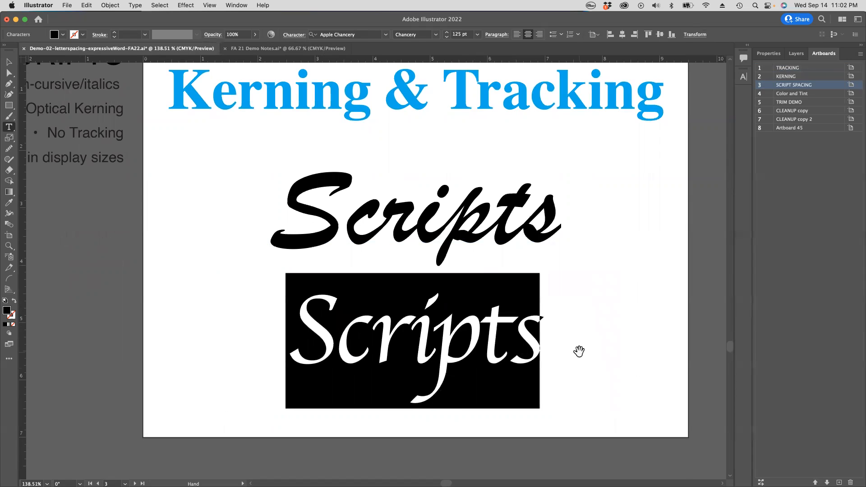
key(alt+Right)
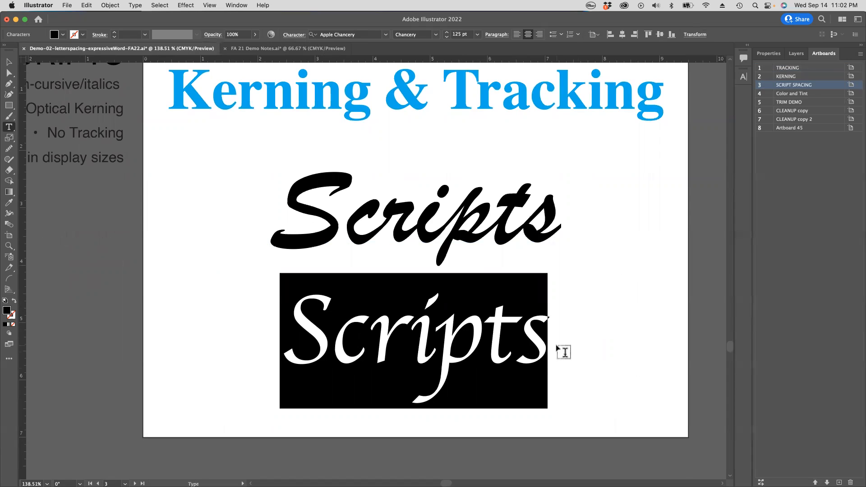
super+click(465, 349)
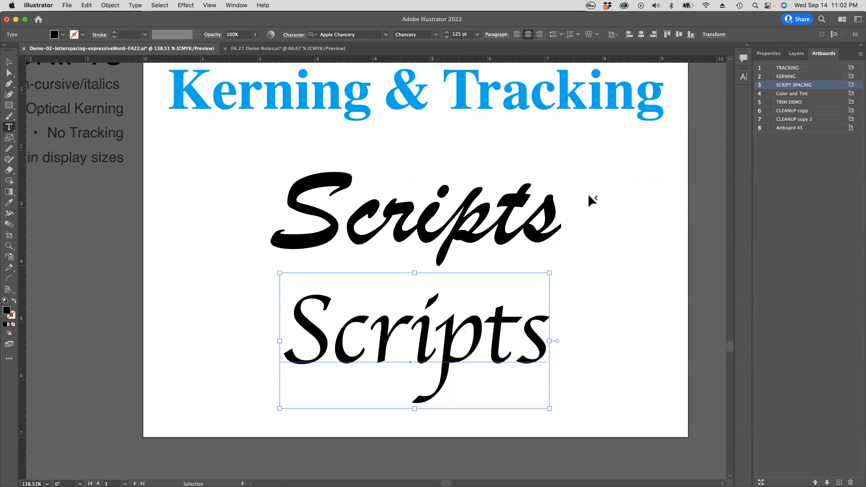
Step: Clear the selection and review the SCRIPTS notes beside the artboard
super+click(459, 215)
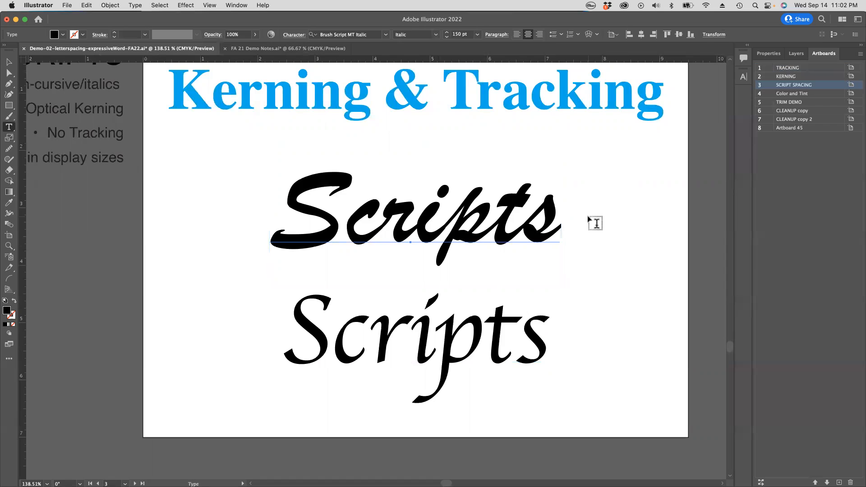
super+click(608, 225)
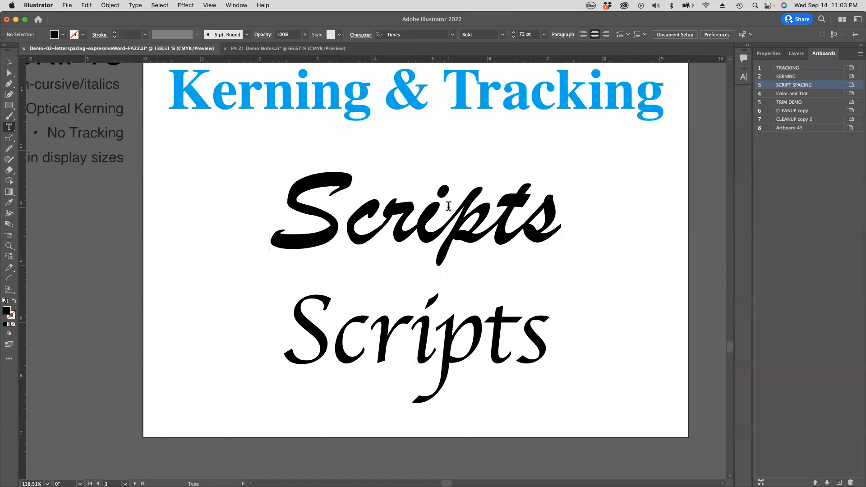
scroll(448, 206, left, 5)
scroll(448, 206, up, 2)
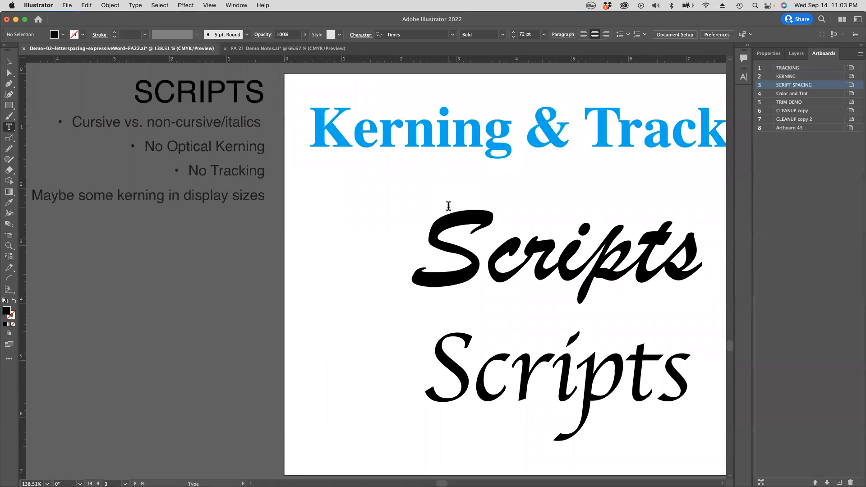
key(space)
drag(565, 256, 504, 251)
key(super+z)
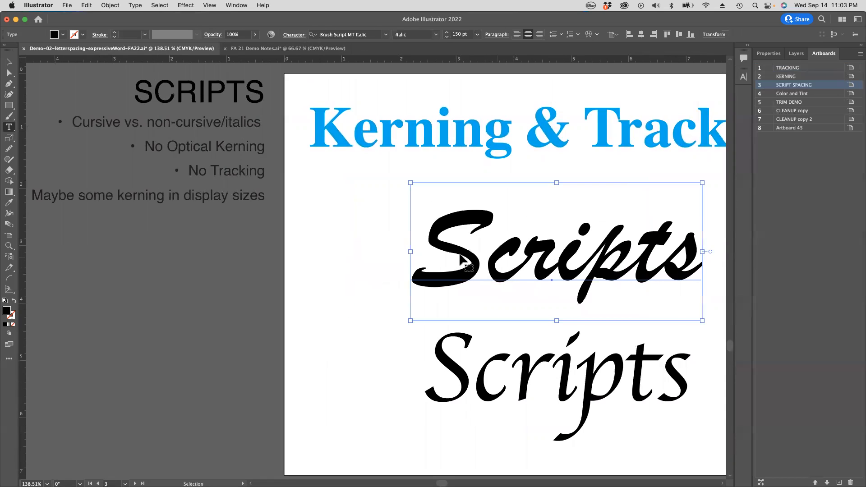
Step: Display the Coloring and Tinting Objects artboard in Outline view to reveal the lettering hidden on the black rectangle
alt+super+click(355, 252)
alt+super+click(369, 253)
drag(559, 276, 257, 175)
drag(595, 190, 381, 226)
drag(388, 183, 467, 206)
drag(410, 217, 454, 219)
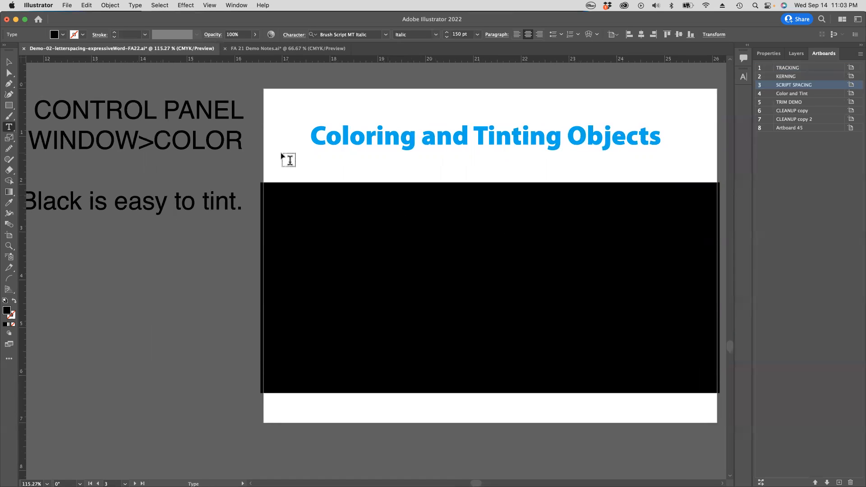
click(214, 9)
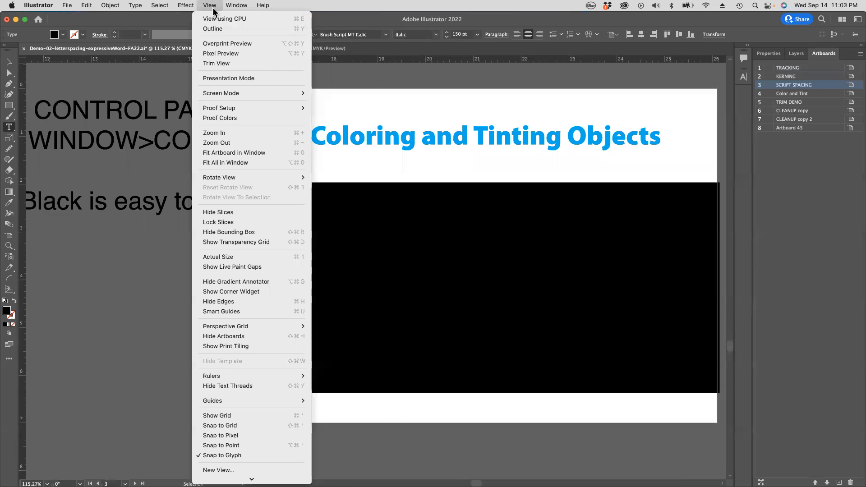
click(215, 28)
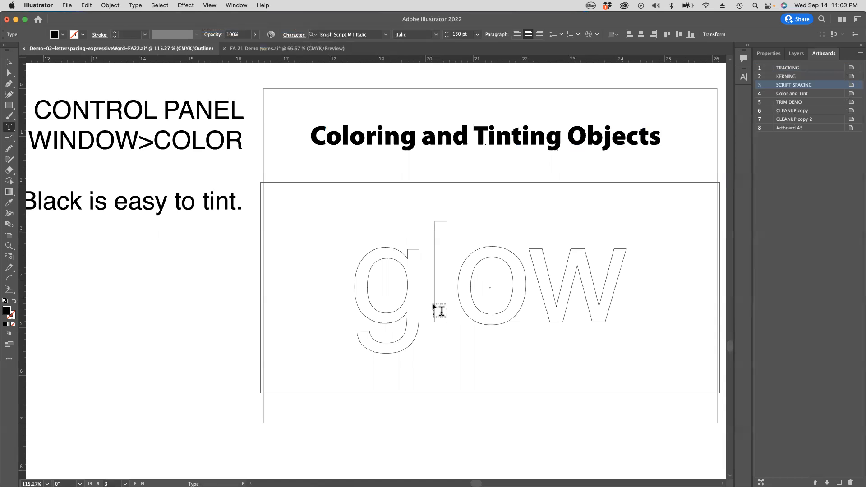
Step: Return the document from Outline view to Preview
click(210, 6)
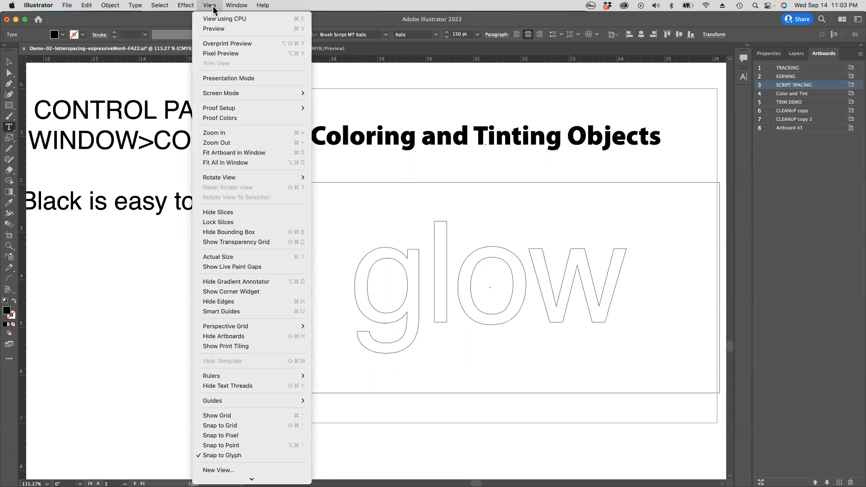
mouse_move(186, 8)
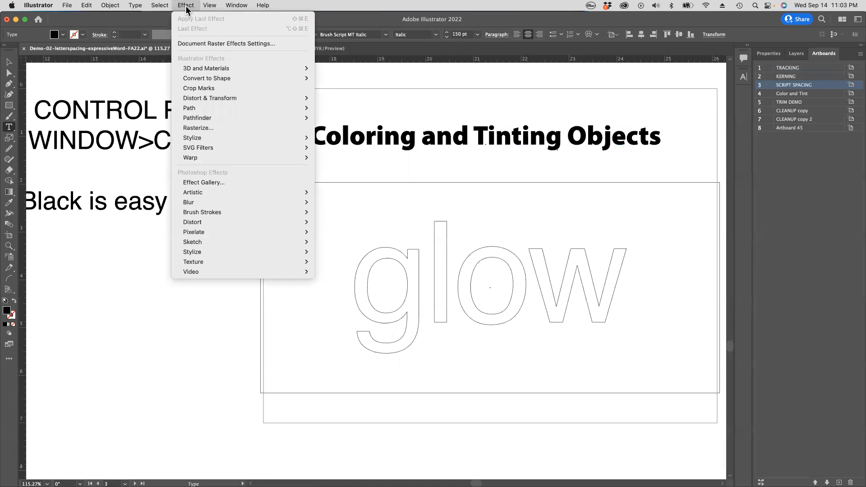
mouse_move(215, 6)
click(217, 28)
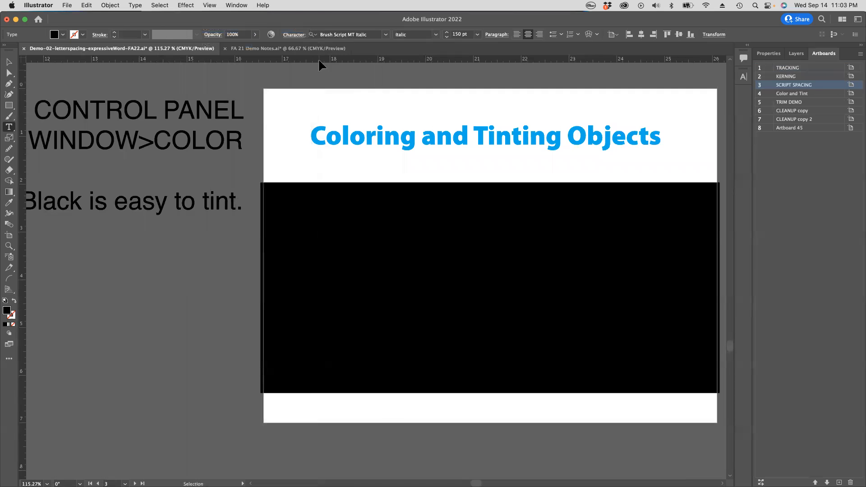
Step: Select the black glow lettering hidden on the black rectangle and show its object properties
click(9, 62)
click(454, 281)
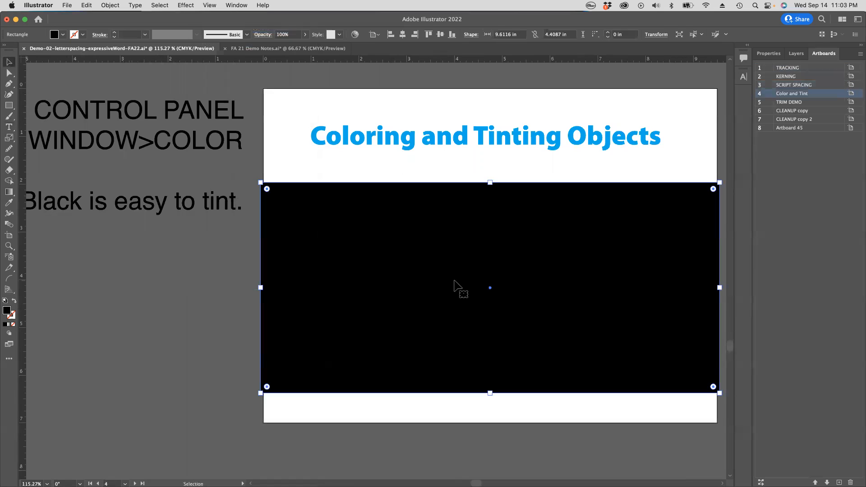
click(470, 283)
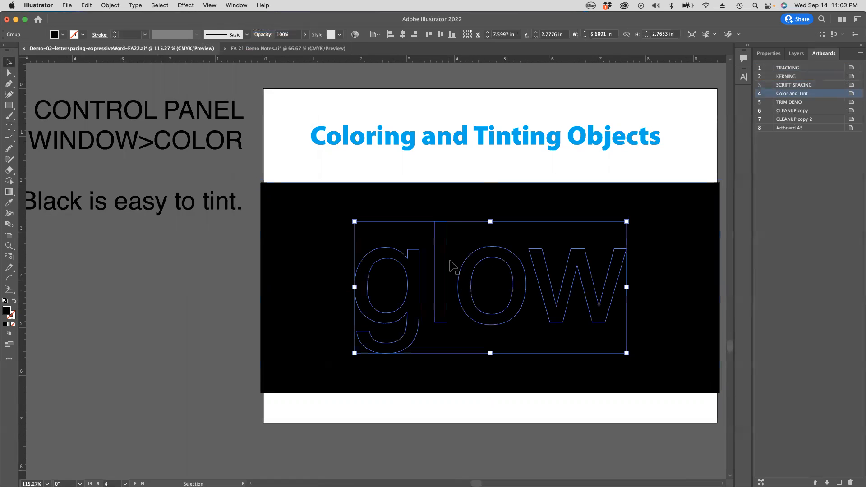
scroll(442, 266, left, 2)
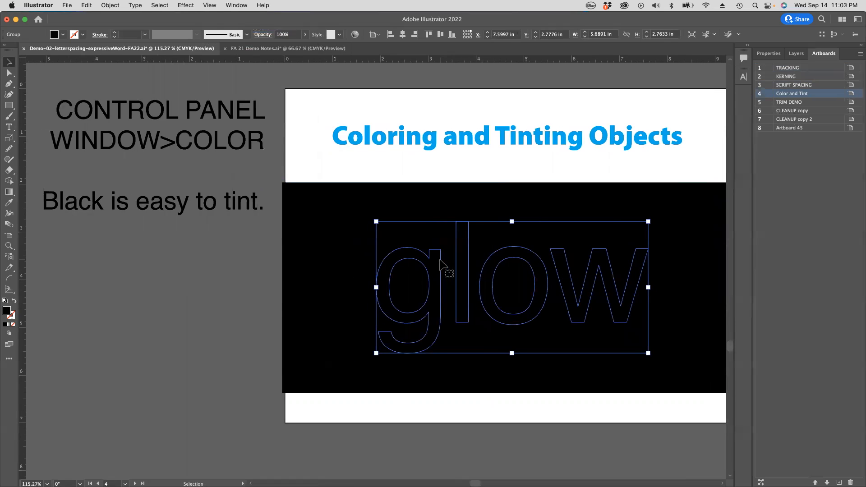
click(768, 54)
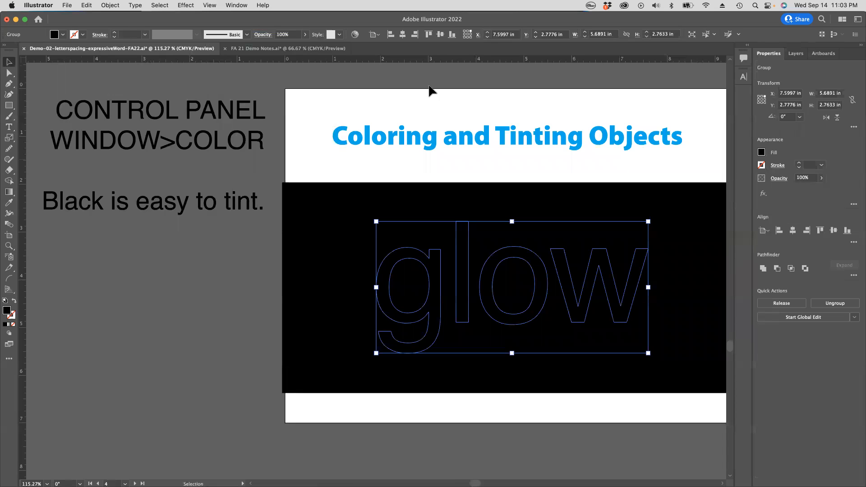
Step: Fill the glow lettering with yellow and try several other color swatches on it, ending with a brown one
click(63, 35)
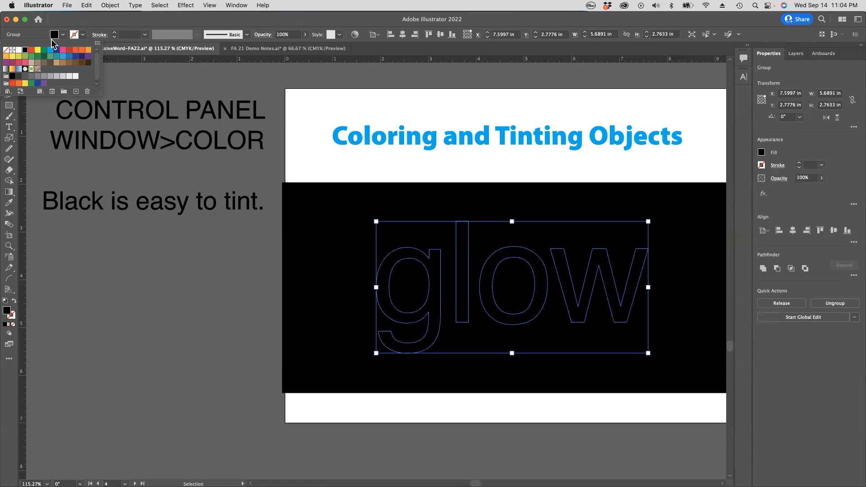
click(37, 51)
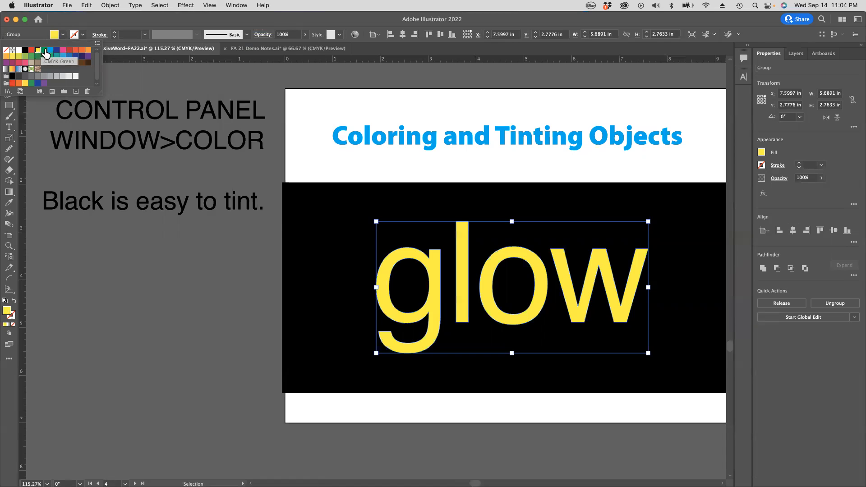
click(44, 57)
click(75, 56)
click(69, 56)
click(75, 50)
click(69, 63)
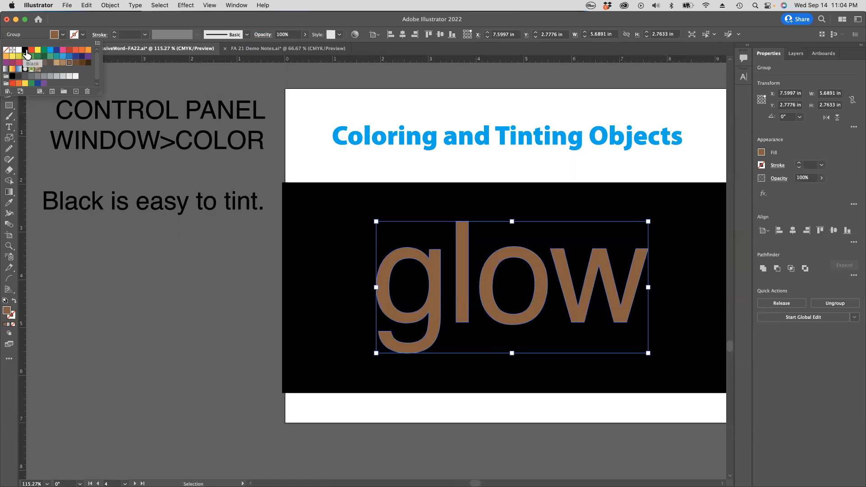
Step: Switch the glow lettering's fill to black, then white, and back to black using the swatches
click(25, 54)
click(19, 50)
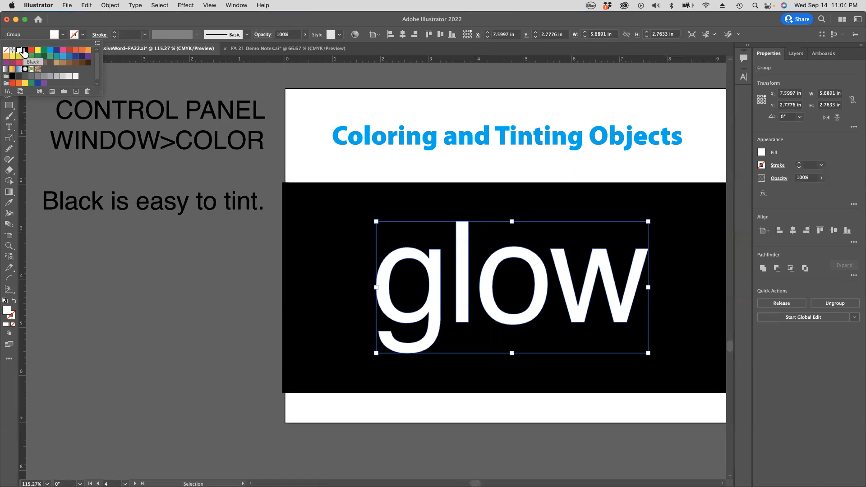
click(24, 53)
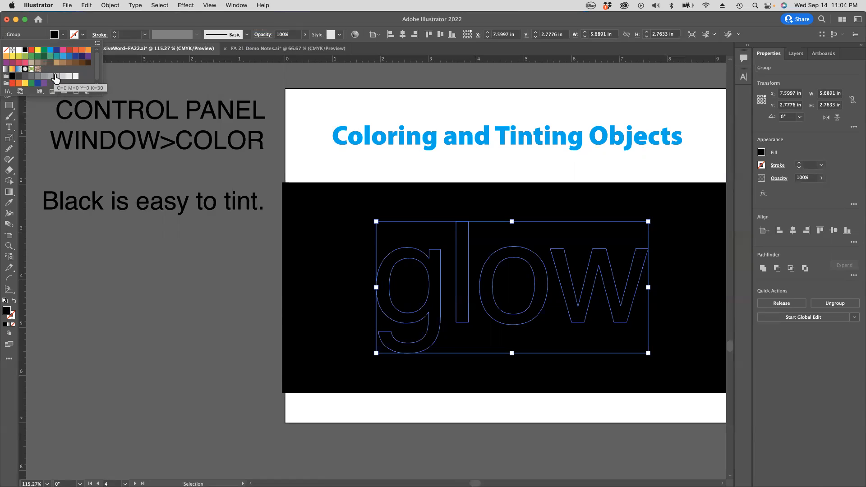
Step: Try several lighter and darker gray swatches on the glow lettering, then set its fill back to black
click(55, 76)
click(62, 76)
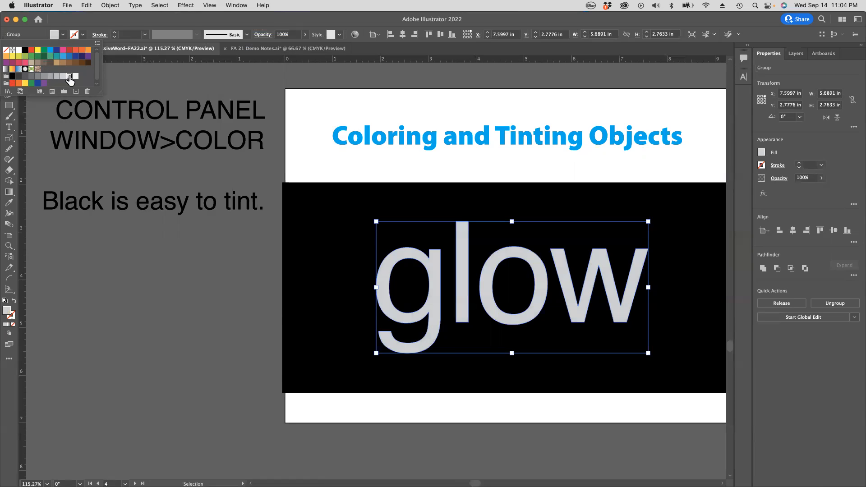
click(69, 76)
click(75, 76)
click(38, 76)
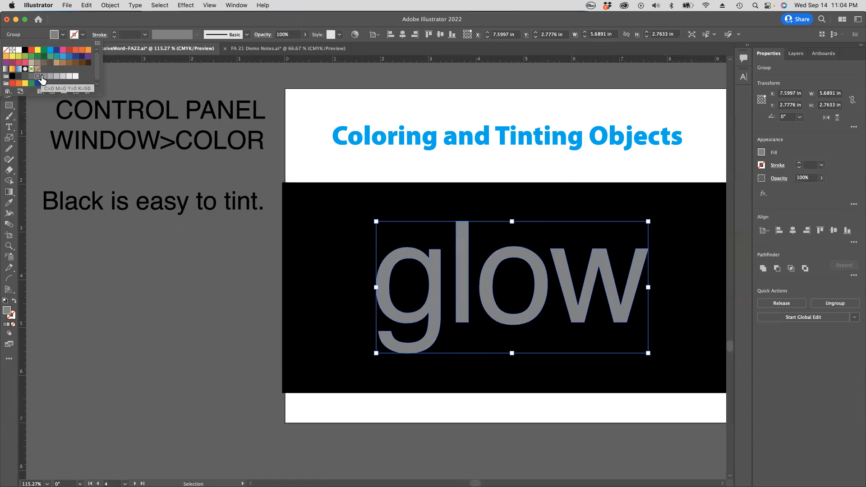
click(43, 76)
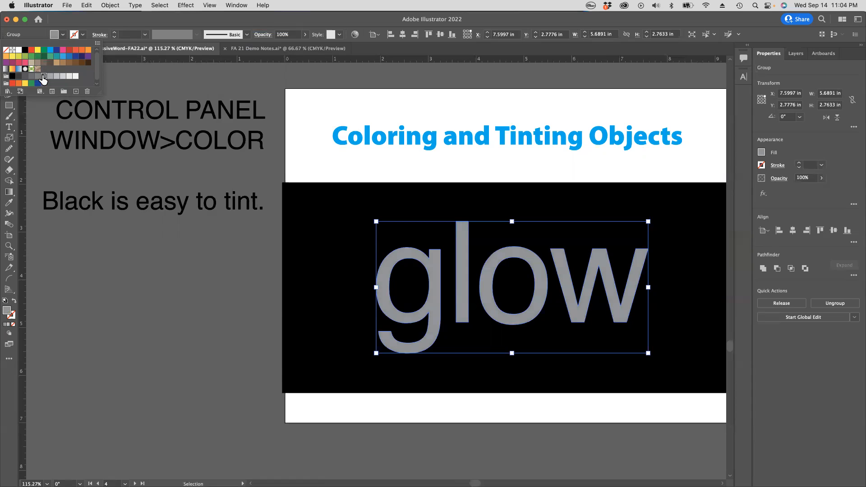
click(50, 76)
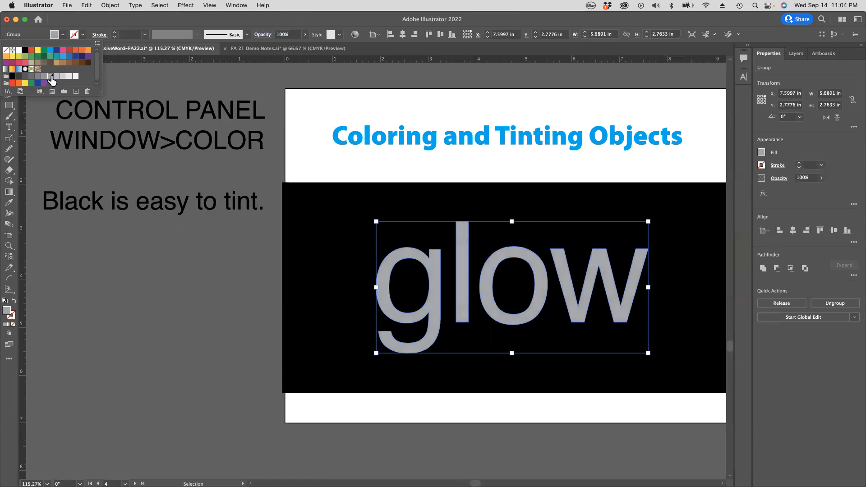
click(24, 50)
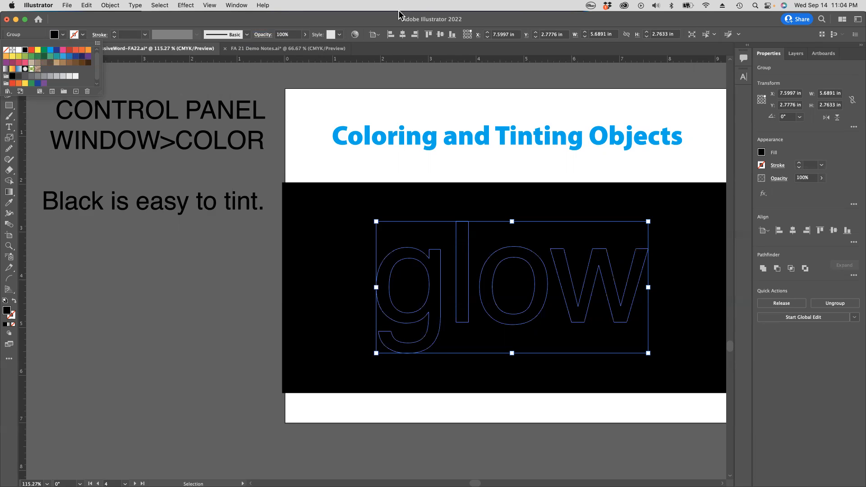
Step: Show the Color panel over the artboard and tint the glow lettering's black fill to 38% and then 68% K
click(238, 6)
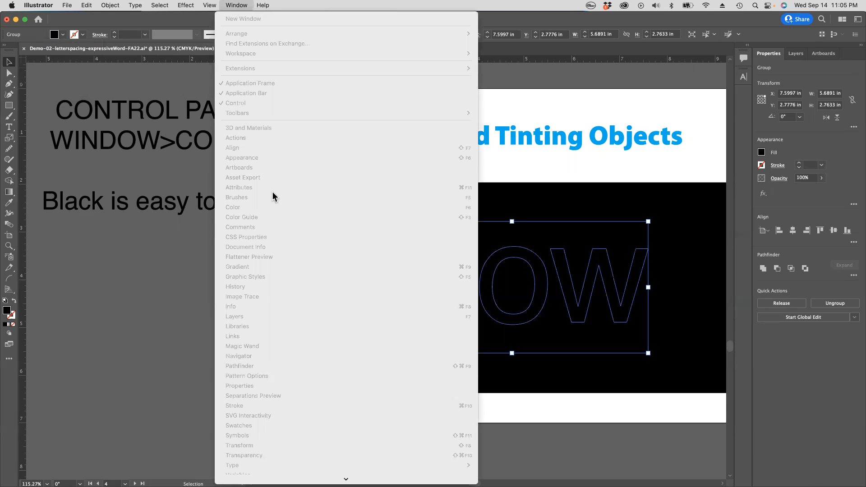
click(236, 6)
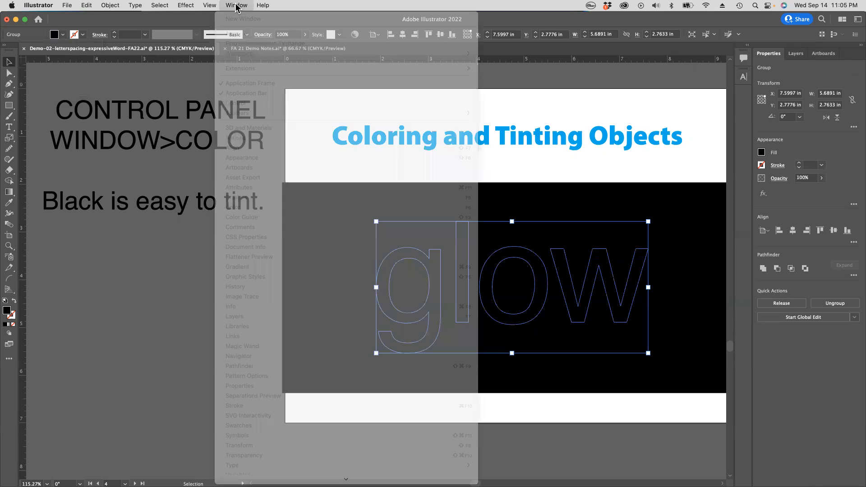
click(237, 7)
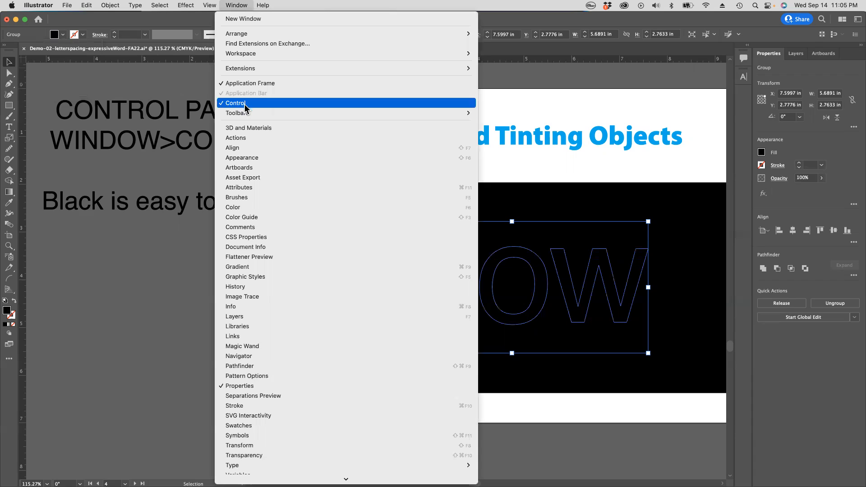
click(238, 210)
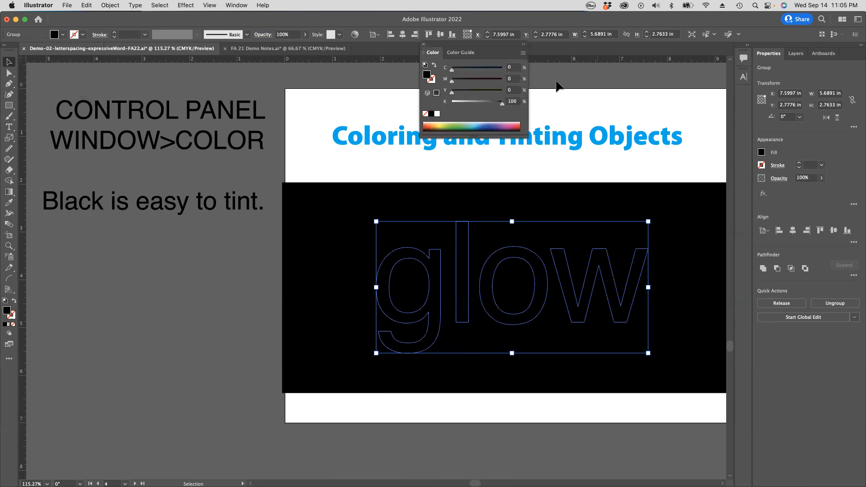
drag(451, 46, 405, 85)
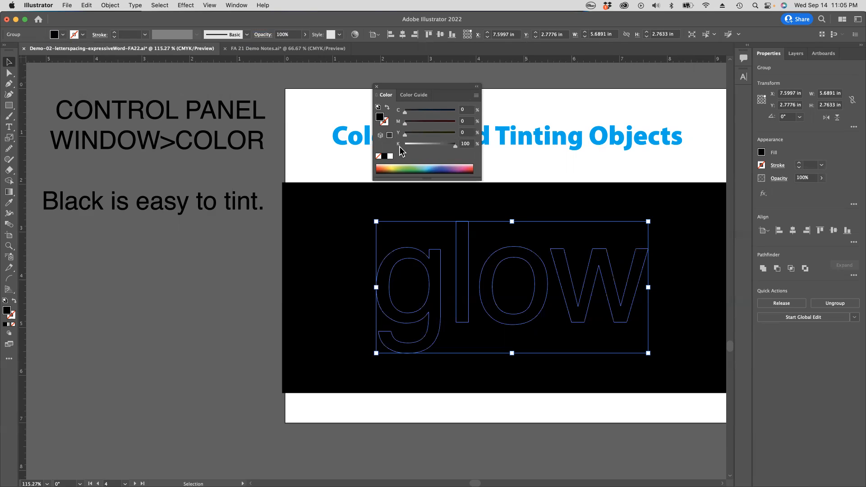
drag(455, 150, 424, 147)
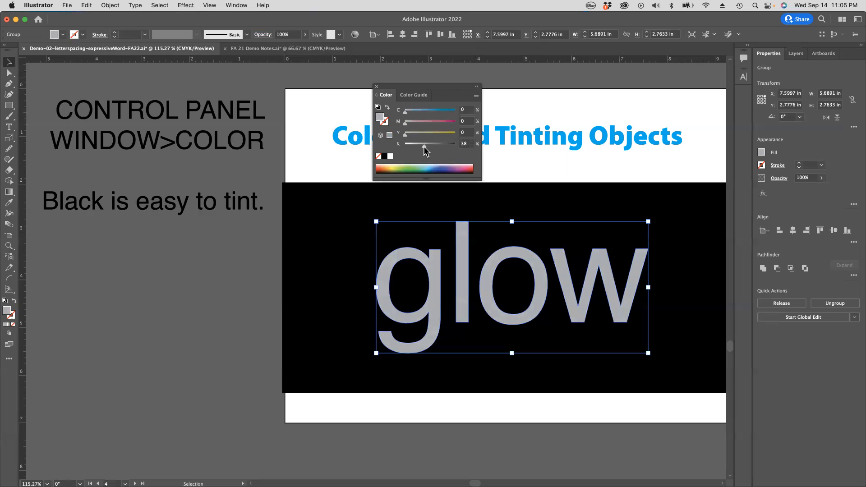
drag(424, 146, 439, 146)
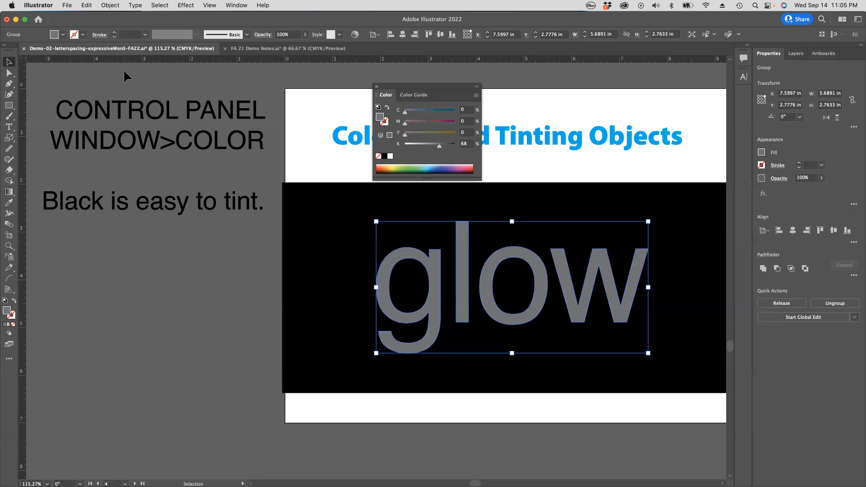
Step: Fill the glow lettering with cyan and then a green swatch, and darken the green by adding 13% K
click(62, 35)
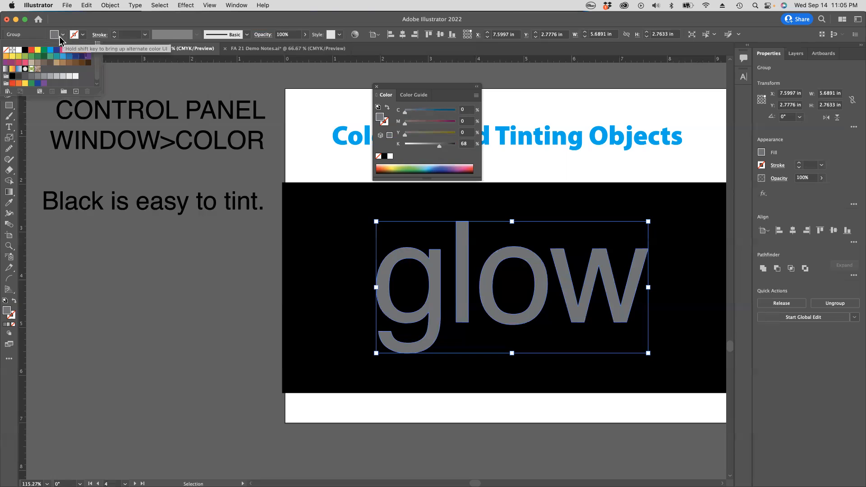
click(50, 50)
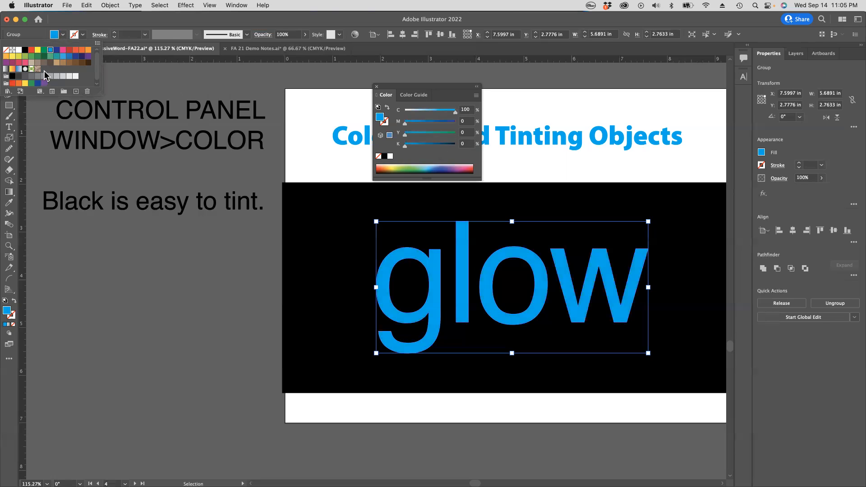
click(50, 57)
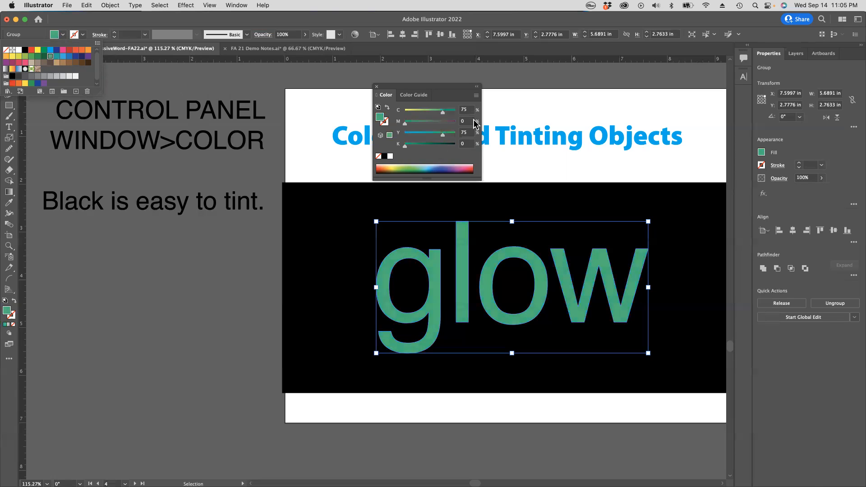
click(405, 147)
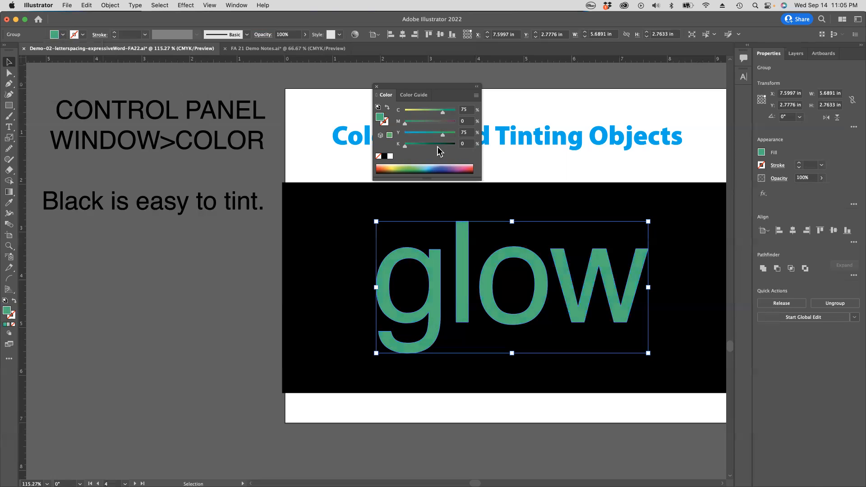
mouse_move(405, 147)
mouse_down()
mouse_move(448, 151)
mouse_move(411, 148)
mouse_up()
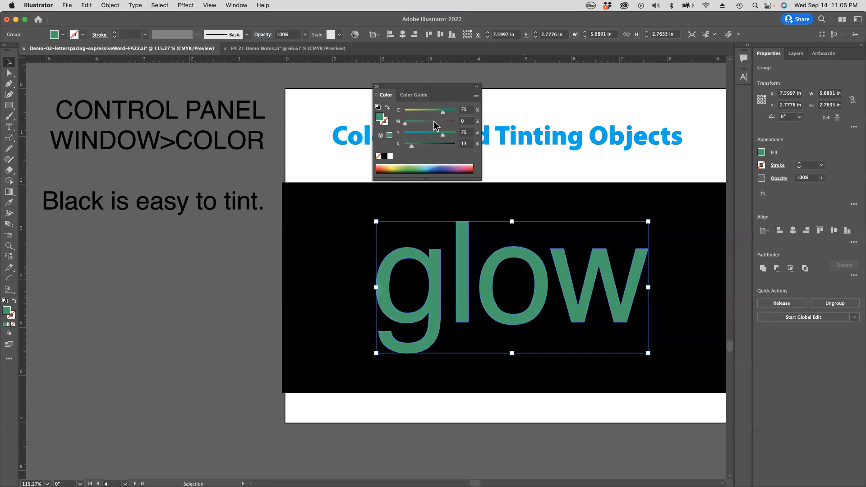
Step: Reset the glow lettering to black tinted to 31% K, then close the Color panel and clear the selection
click(384, 156)
drag(454, 147, 421, 146)
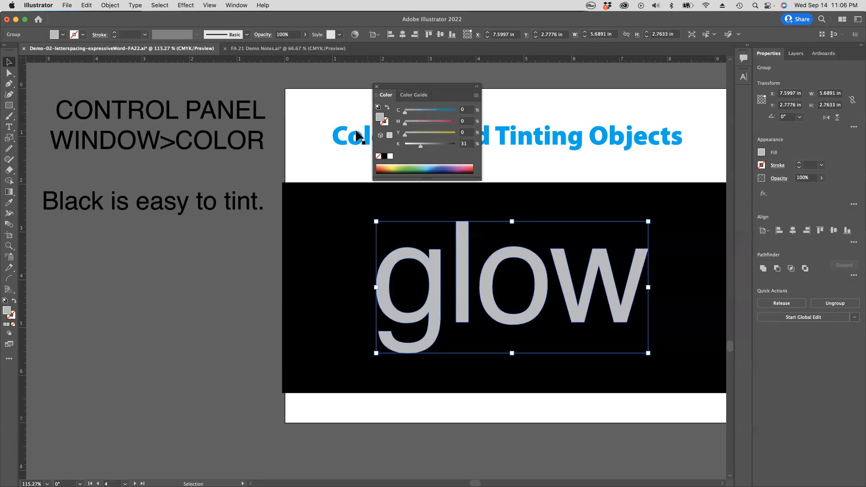
click(377, 86)
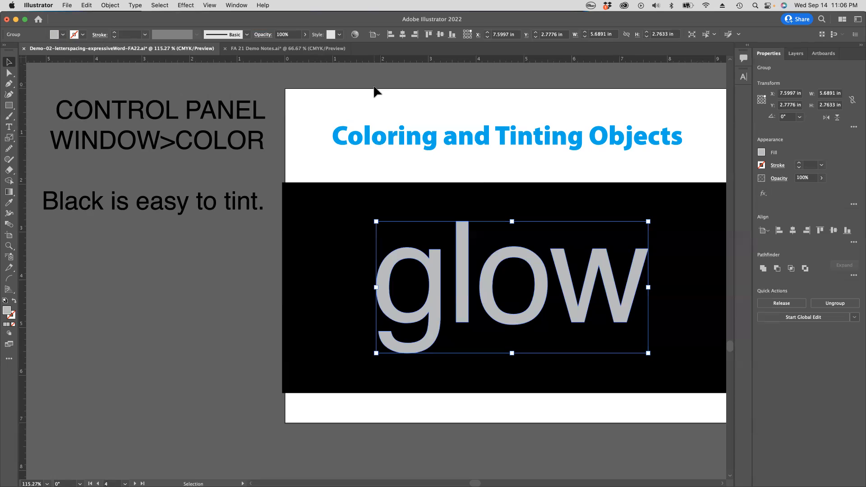
super+click(237, 254)
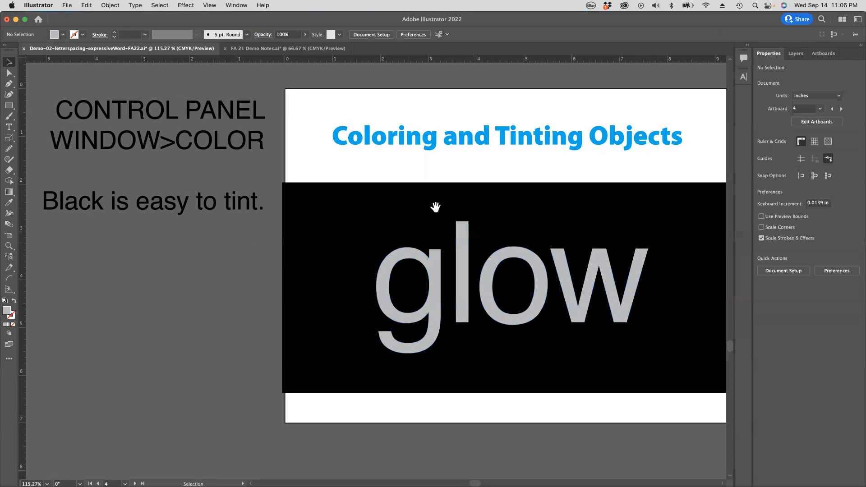
Step: Go to the artboard with the word Trim and examine the hand-drawn Trim sketch up close
alt+super+click(452, 210)
drag(456, 253, 447, 161)
drag(573, 169, 103, 172)
drag(605, 168, 422, 198)
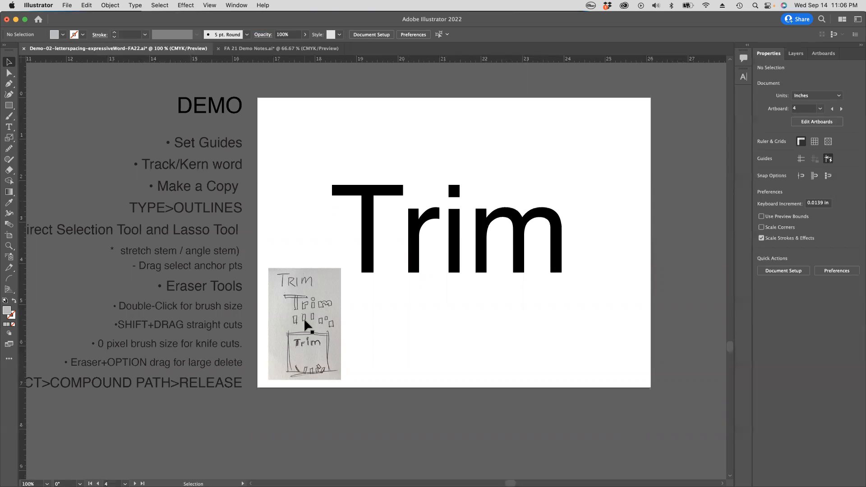
click(393, 350)
key(space)
key(super+space)
mouse_move(259, 270)
mouse_down()
mouse_move(366, 366)
mouse_move(378, 366)
mouse_up()
drag(392, 317, 383, 240)
scroll(389, 278, down, 1)
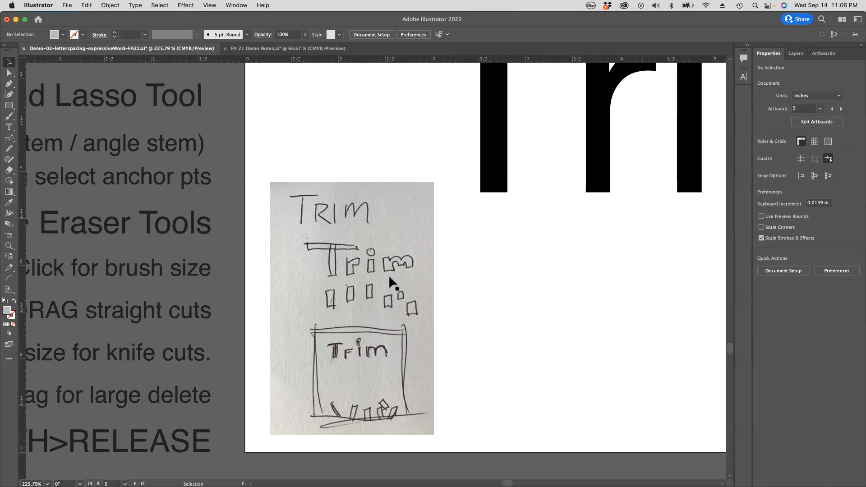
Step: Move the Trim sketch image off the artboard to the pasteboard just below it
click(391, 276)
key(super+alt+space)
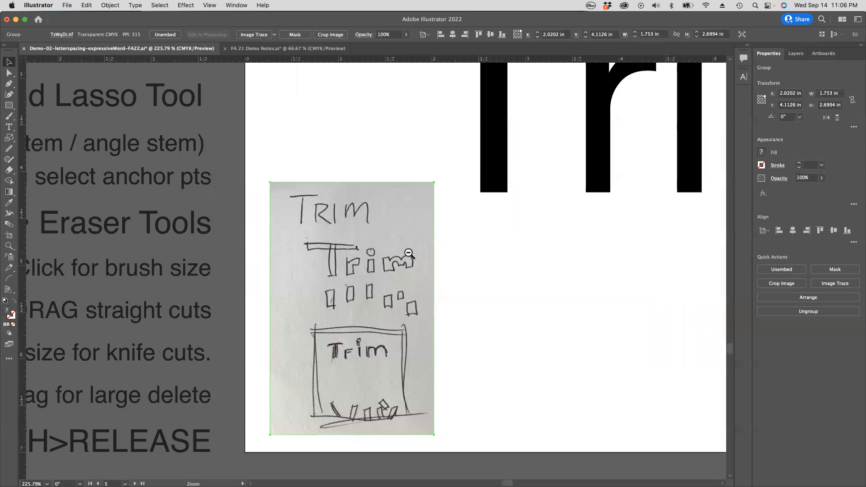
click(409, 254)
mouse_move(333, 276)
mouse_down()
mouse_move(321, 414)
mouse_move(322, 387)
mouse_up()
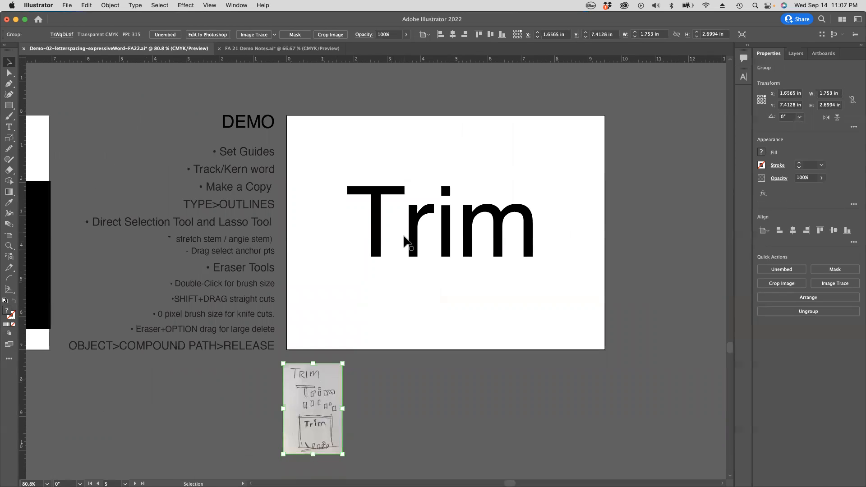
click(410, 232)
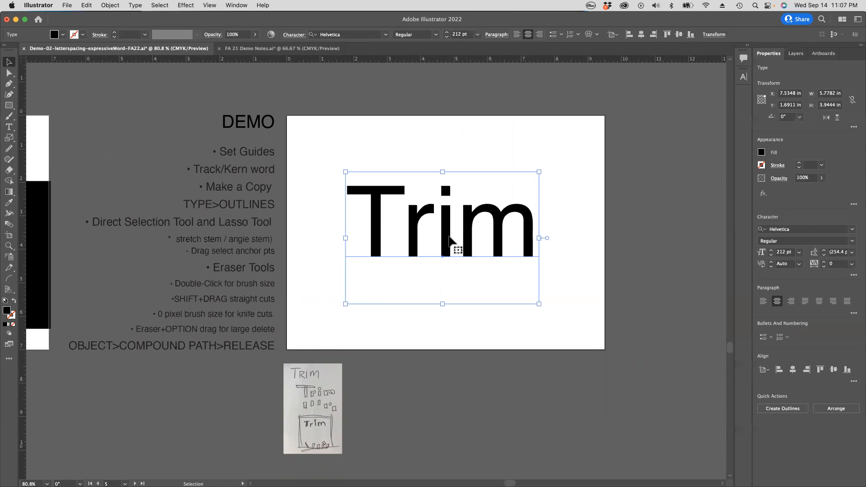
drag(447, 237, 446, 222)
key(super+z)
click(429, 151)
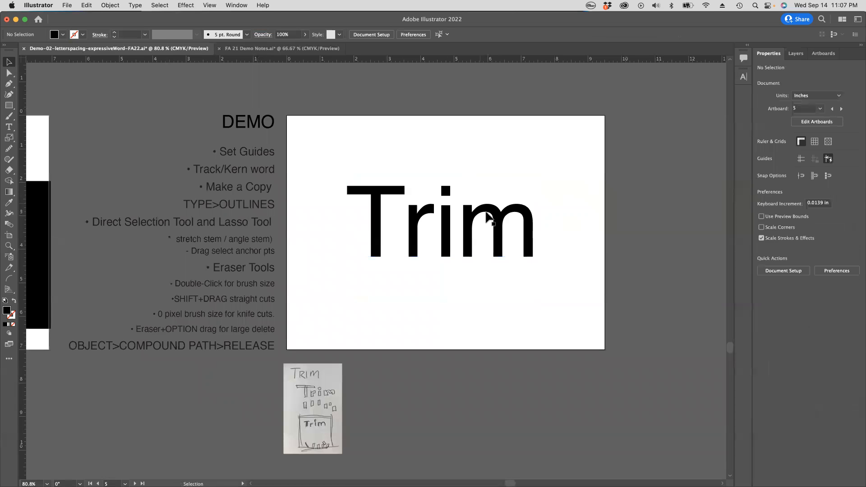
Step: Pull a horizontal guide from the ruler and place it just inside the upper edge of the Trim artboard
drag(473, 221, 402, 208)
alt+click(402, 208)
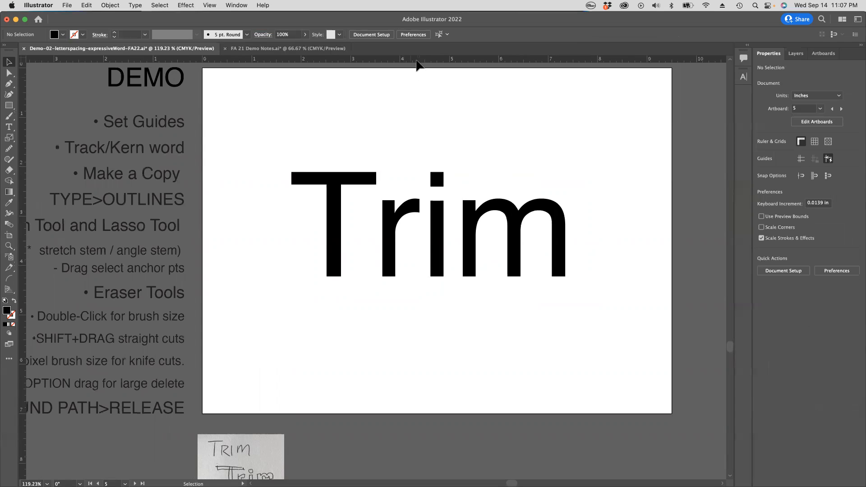
mouse_move(427, 61)
mouse_down()
mouse_move(424, 249)
mouse_move(422, 55)
mouse_up()
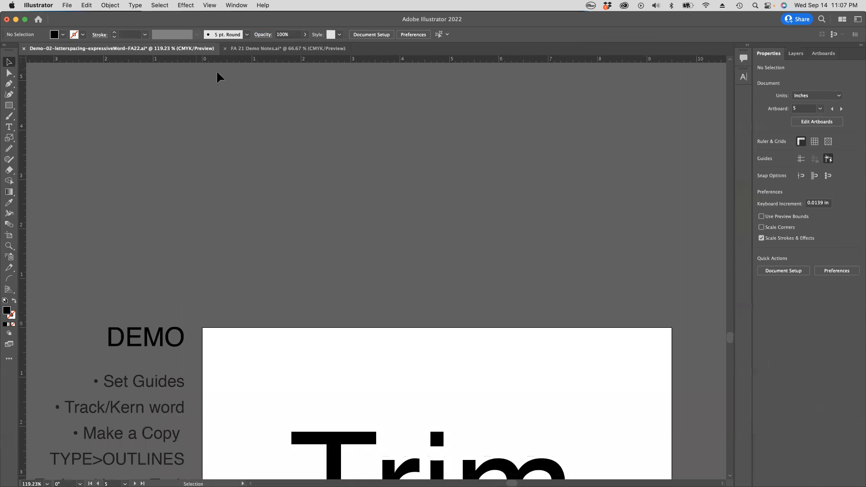
scroll(399, 151, down, 10)
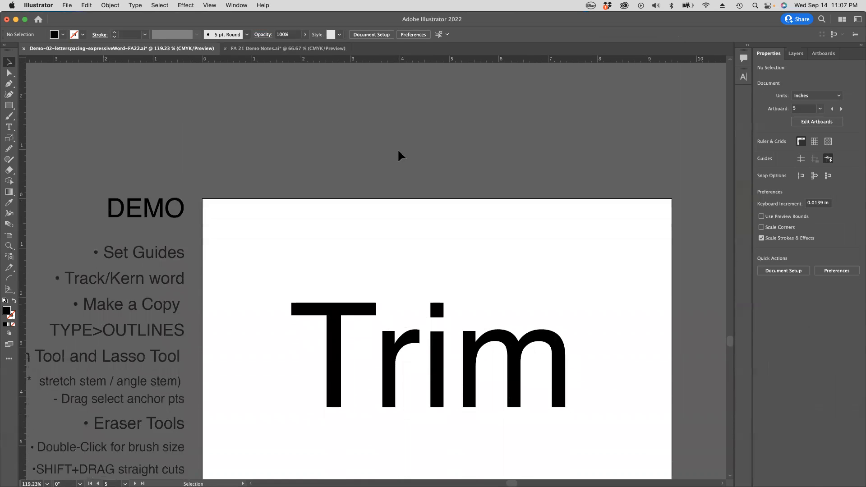
scroll(398, 151, down, 4)
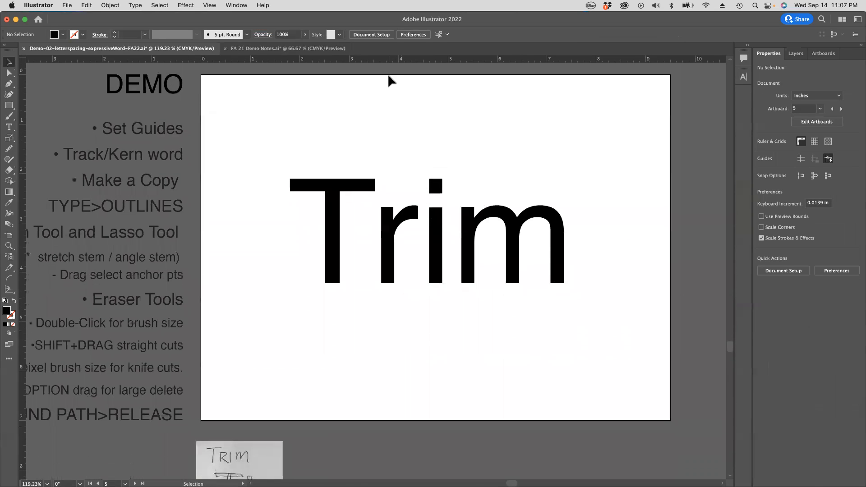
drag(389, 63, 387, 220)
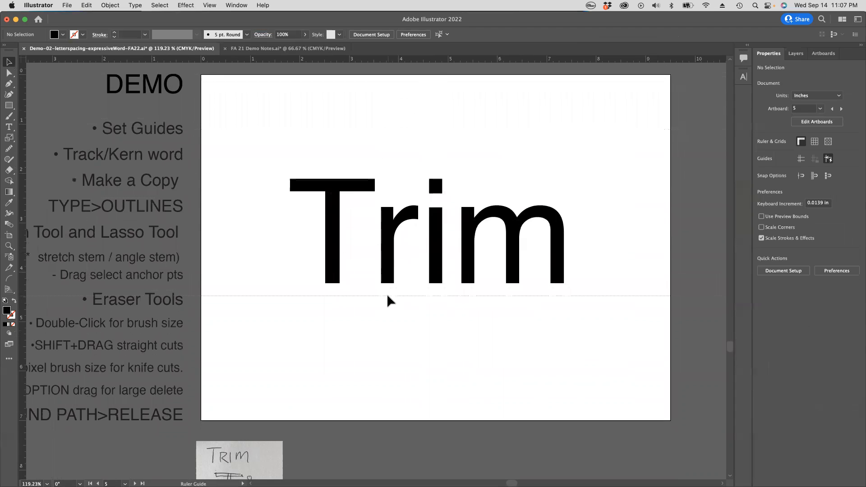
drag(387, 296, 386, 83)
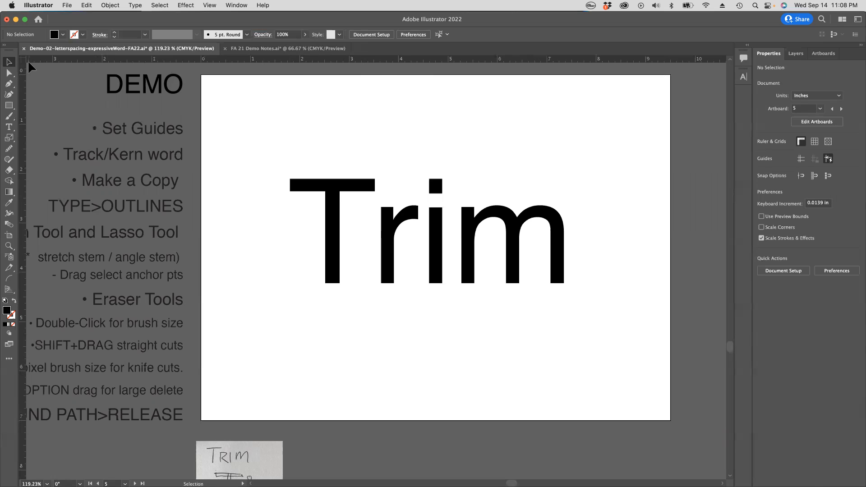
Step: Hide the rulers and show them again
click(213, 5)
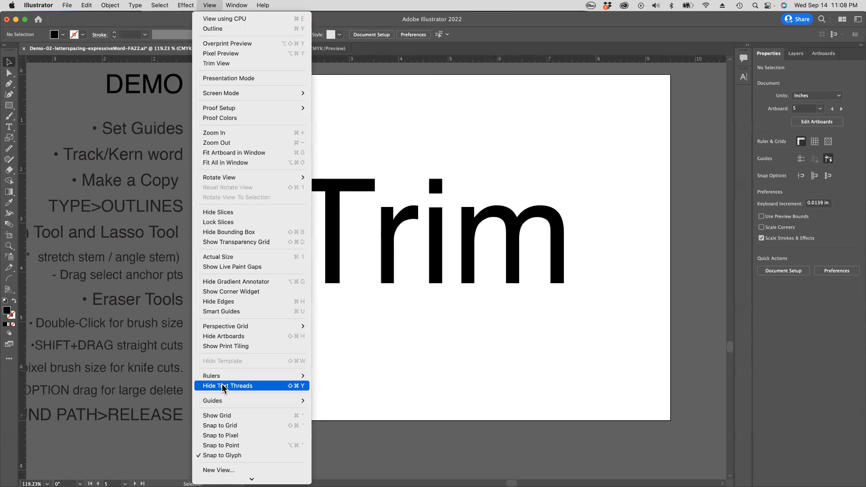
mouse_move(224, 377)
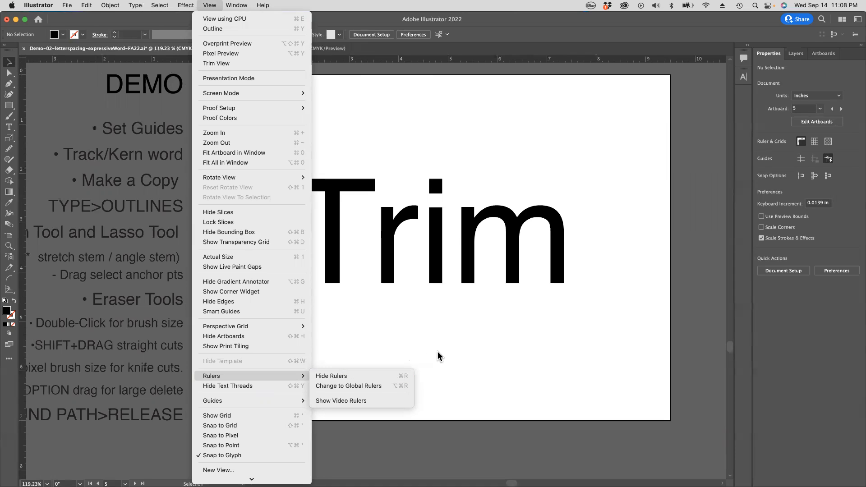
key(super+r)
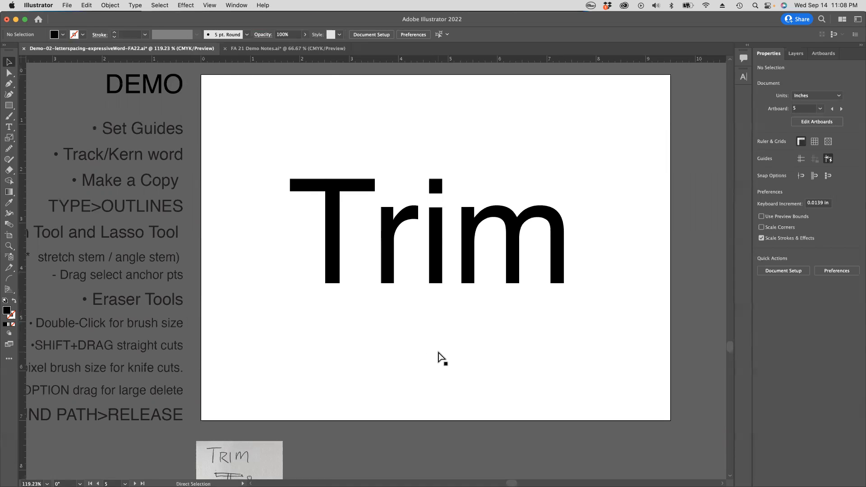
key(super+r)
Step: Place a second horizontal ruler guide in the space above the word Trim and show the document's guides
click(207, 5)
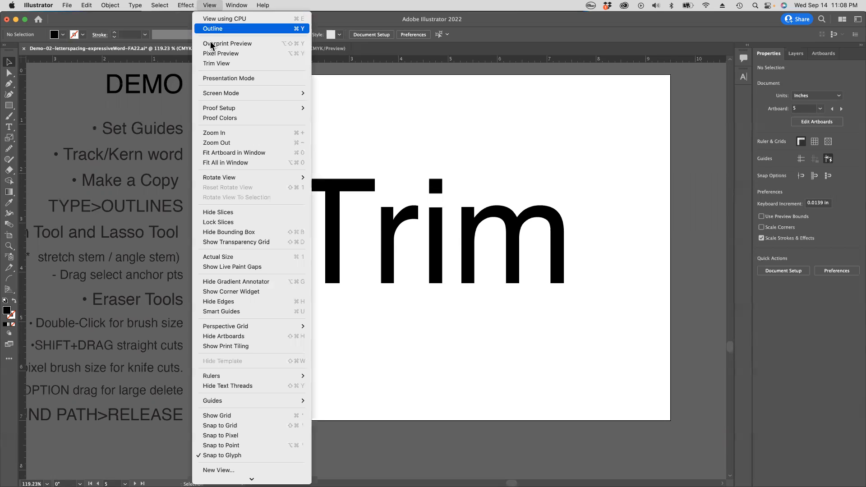
mouse_move(220, 401)
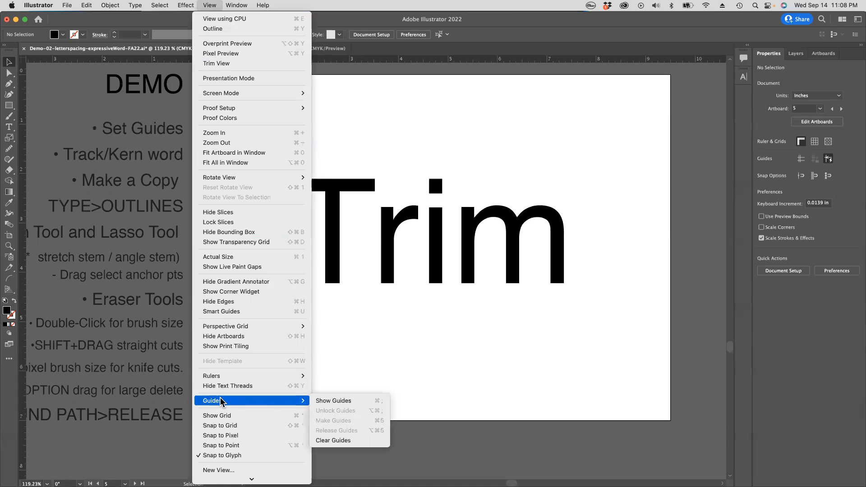
click(368, 400)
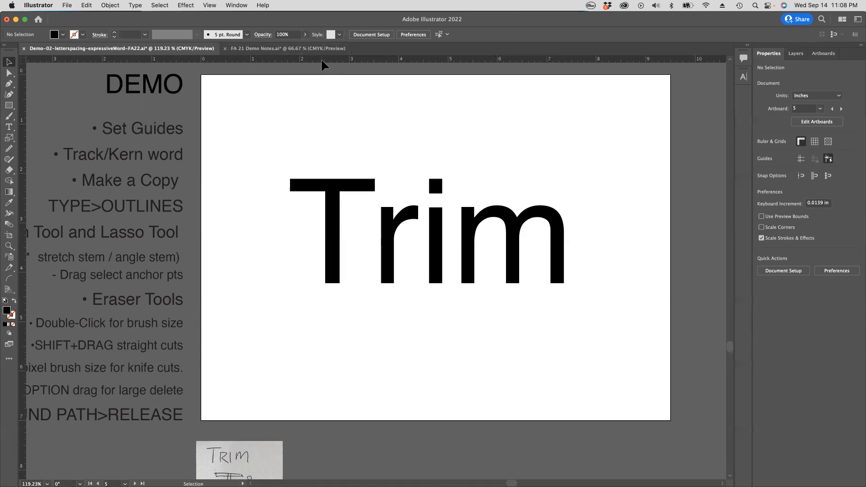
drag(323, 65, 334, 134)
click(197, 5)
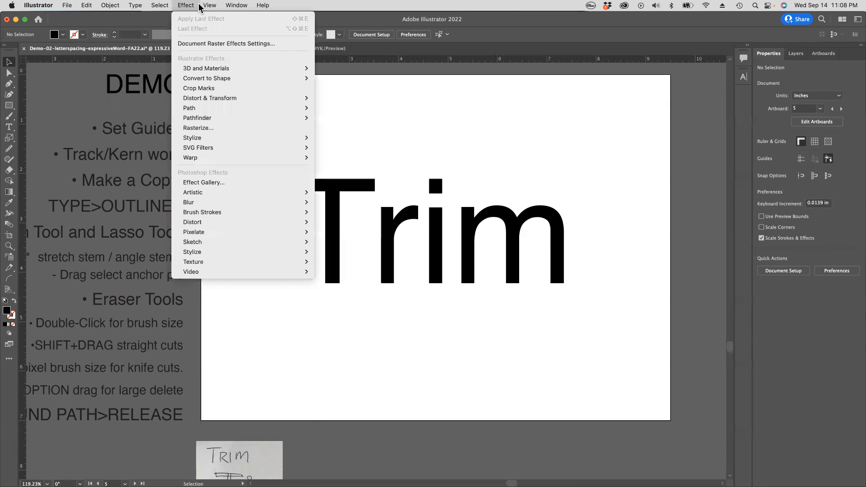
mouse_move(210, 6)
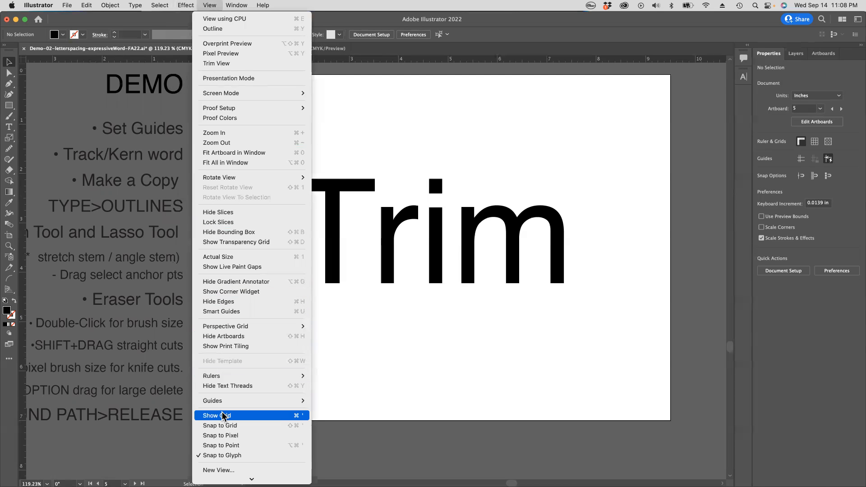
mouse_move(226, 401)
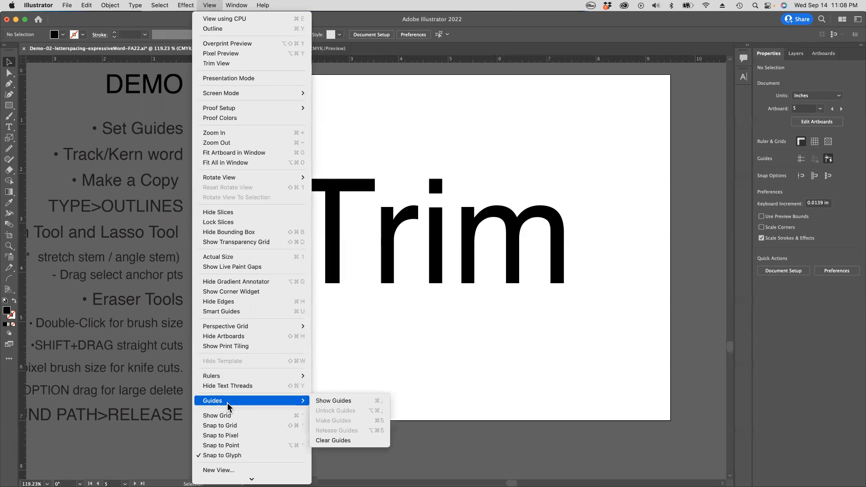
click(347, 401)
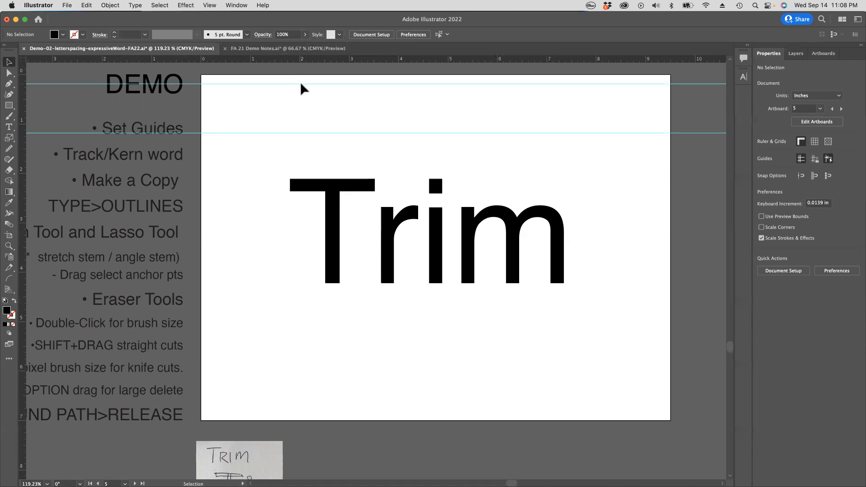
Step: Unlock the guides so that they can be moved
drag(329, 84, 323, 83)
click(211, 6)
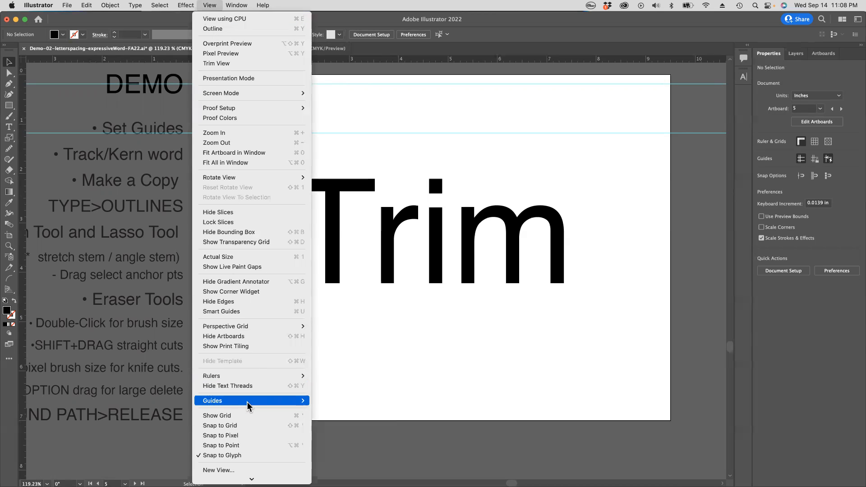
mouse_move(247, 401)
click(337, 410)
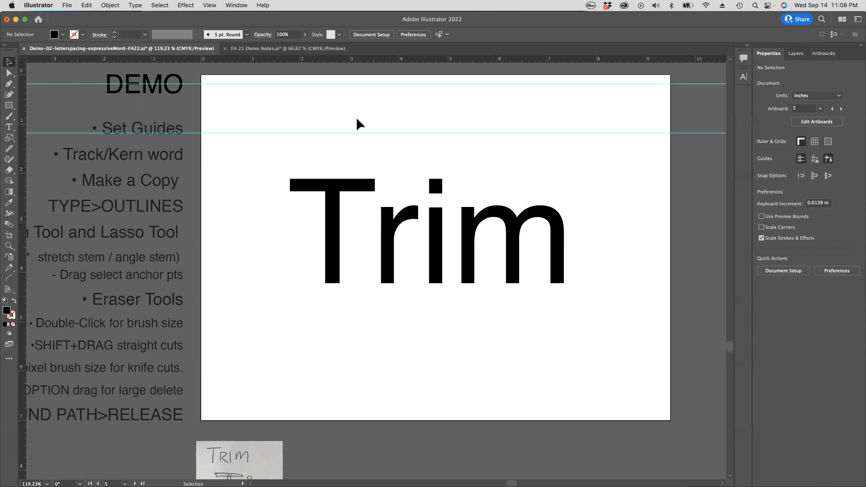
Step: Align one horizontal guide with the cap height of Trim and the other with its baseline
drag(351, 132, 389, 155)
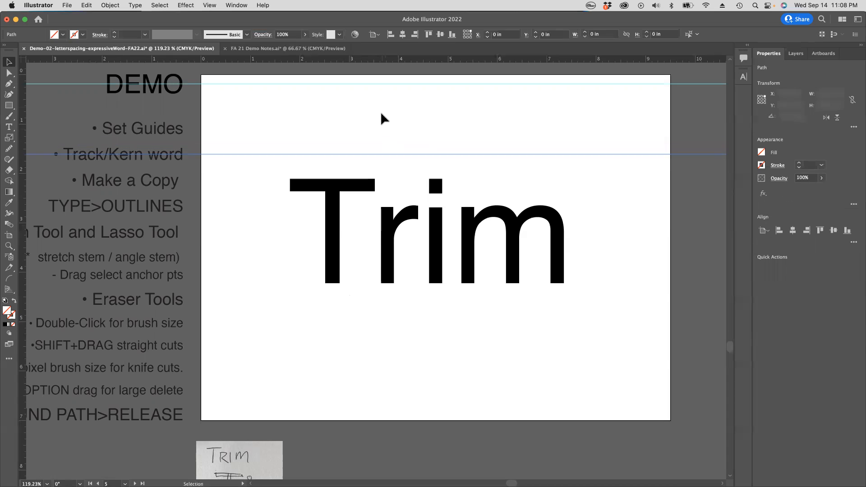
drag(378, 82, 368, 283)
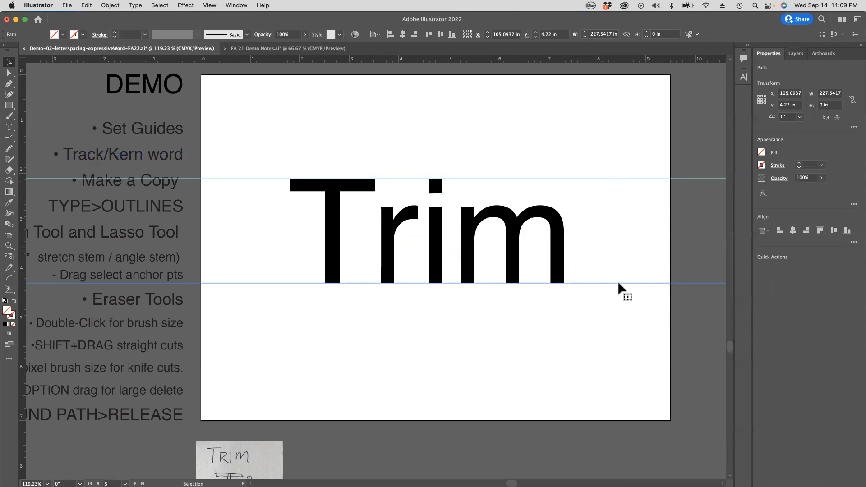
click(582, 308)
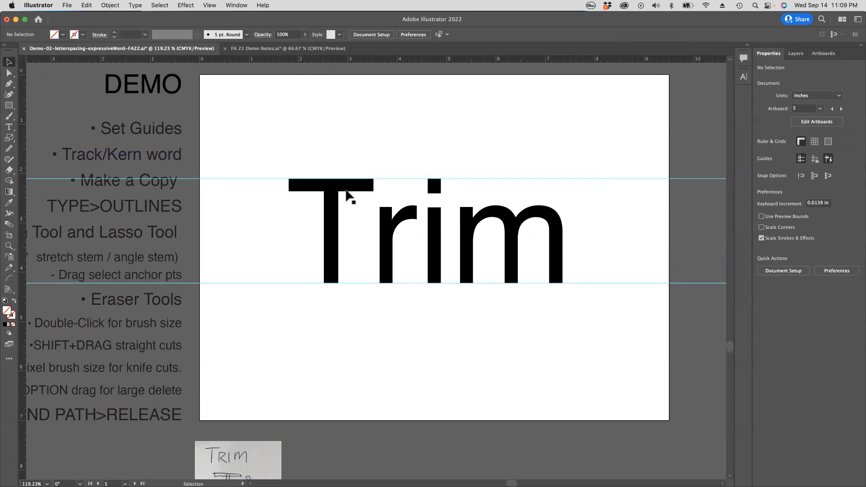
Step: Hide the guides around the word Trim
click(209, 6)
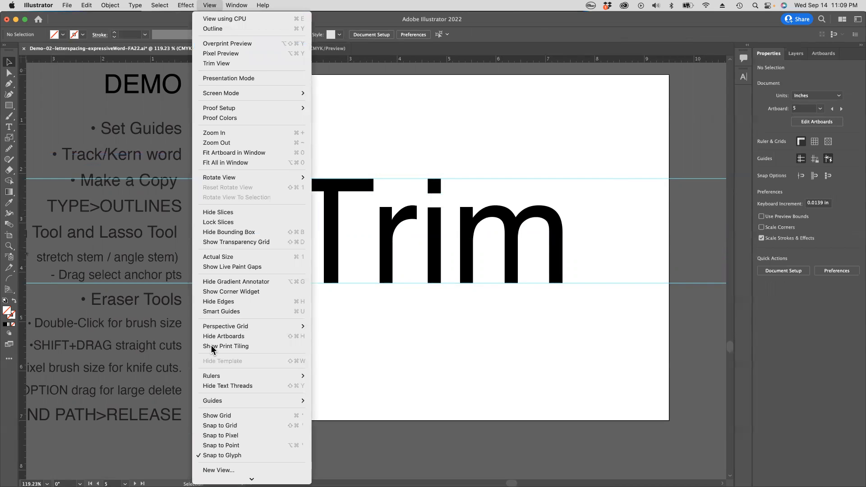
mouse_move(249, 405)
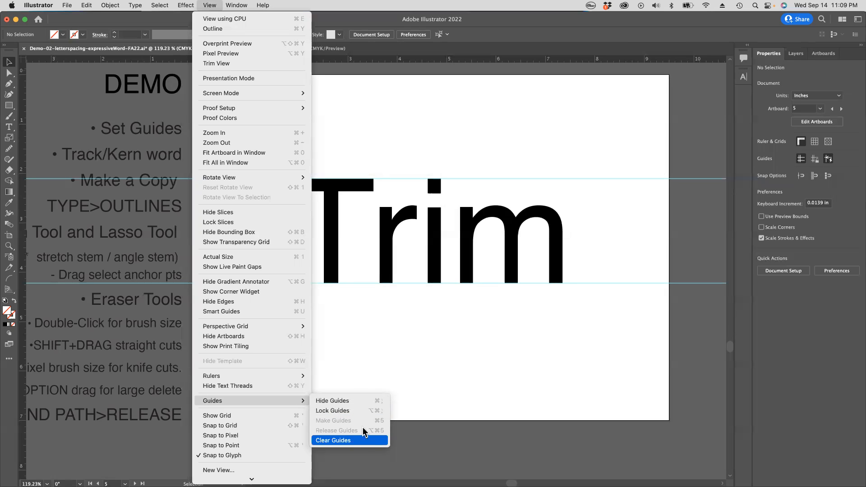
click(363, 401)
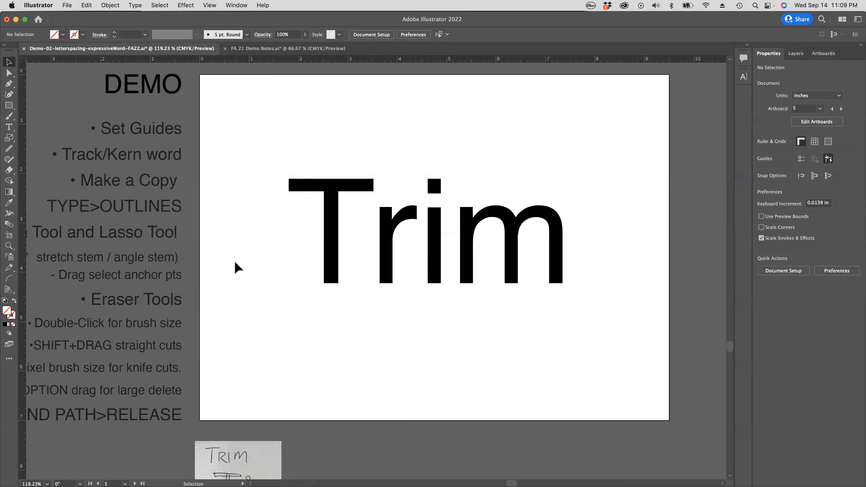
Step: Select all the characters of Trim with the Type tool and set their kerning to Optical
key(t)
click(337, 239)
key(super+a)
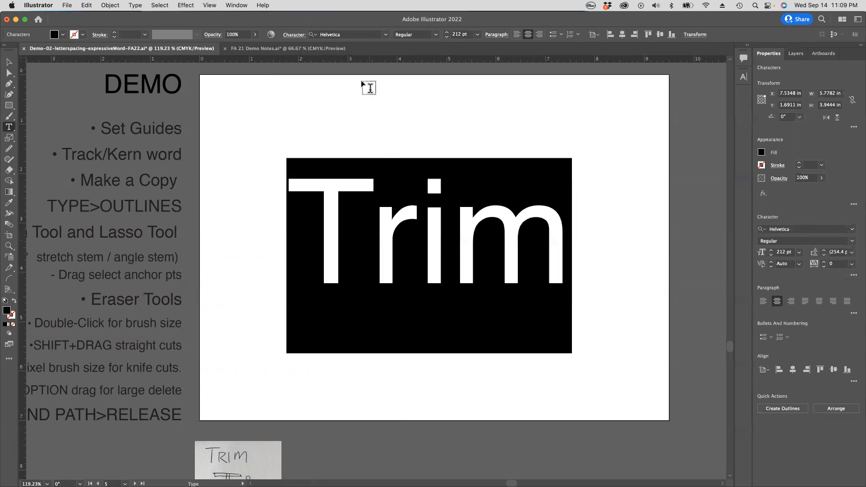
click(295, 35)
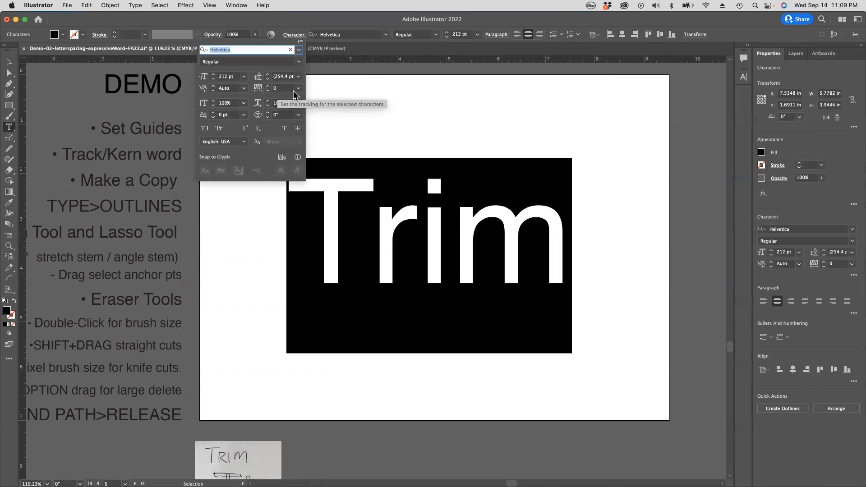
click(244, 89)
click(252, 109)
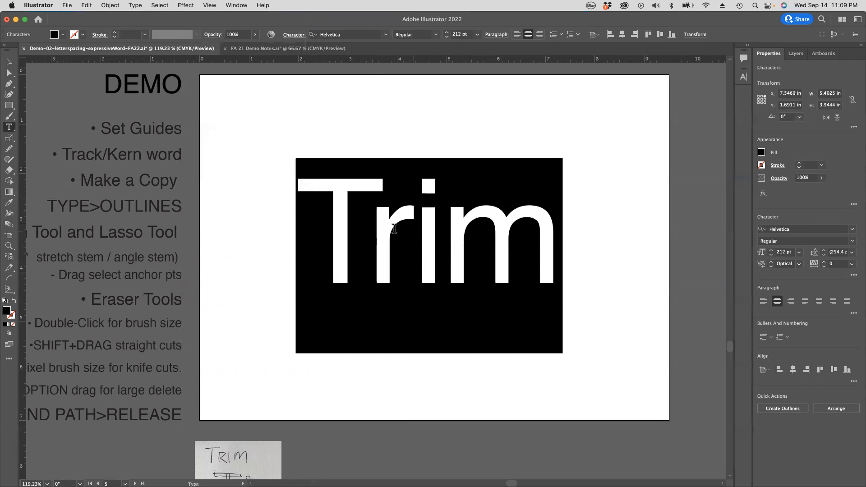
Step: Tighten the kerning between the T and the r of Trim to -160
click(377, 229)
key(alt+Left)
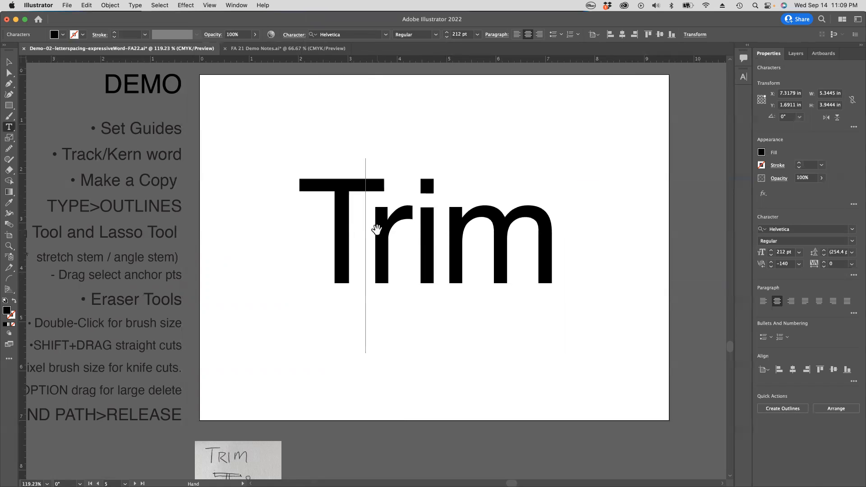
key(alt+Left)
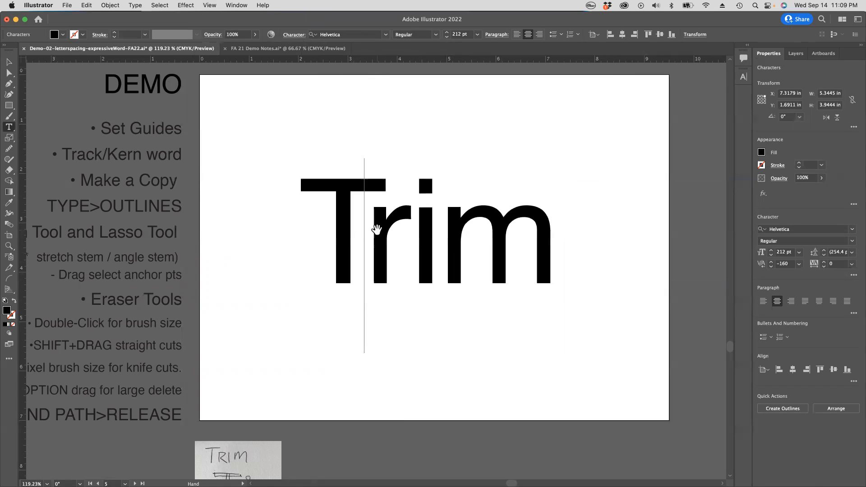
Step: Tighten the kerning between the i and the m of Trim to -44 and set the kerning between the r and the i to 1
super+click(592, 234)
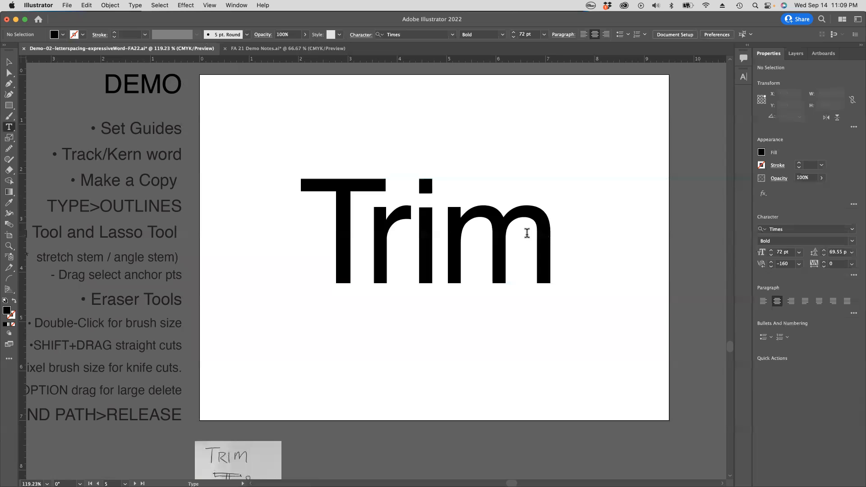
click(439, 229)
key(alt+Left)
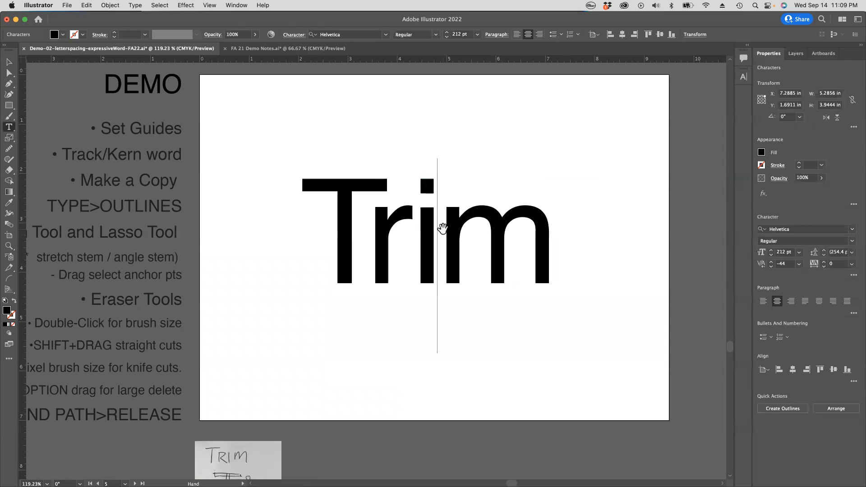
key(Left)
key(alt+Right)
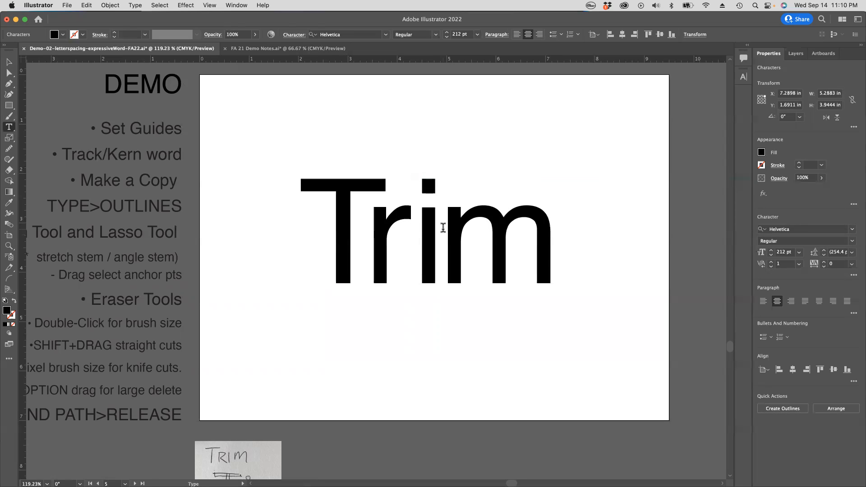
super+click(615, 173)
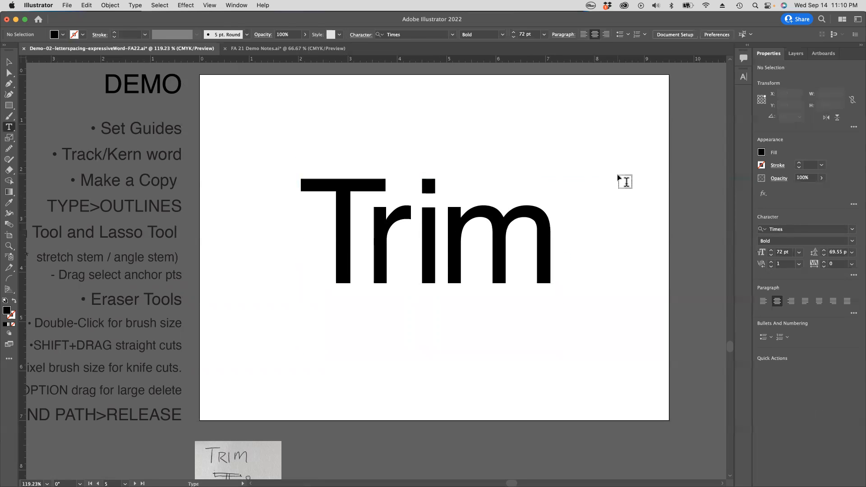
Step: Place a duplicate of the live-type word Trim straight above the artboard as a backup
click(471, 219)
super+click(587, 205)
alt+super+click(427, 216)
drag(393, 251, 439, 199)
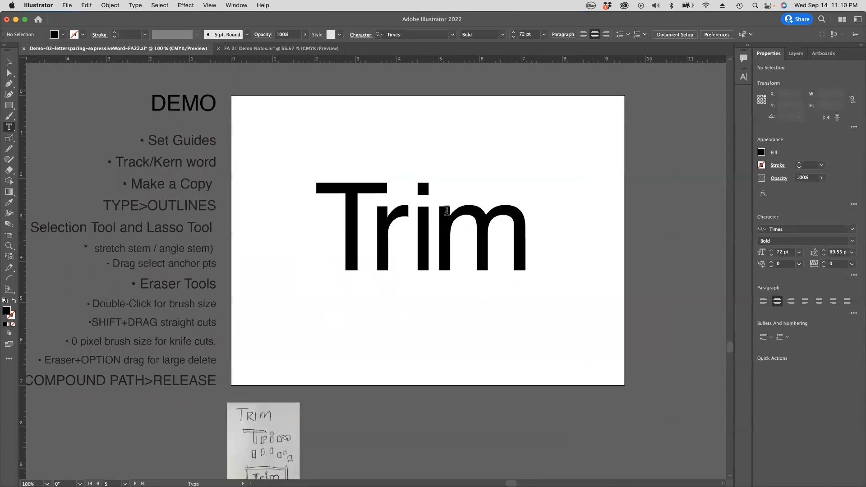
scroll(447, 210, up, 5)
alt+super+drag(427, 328, 424, 102)
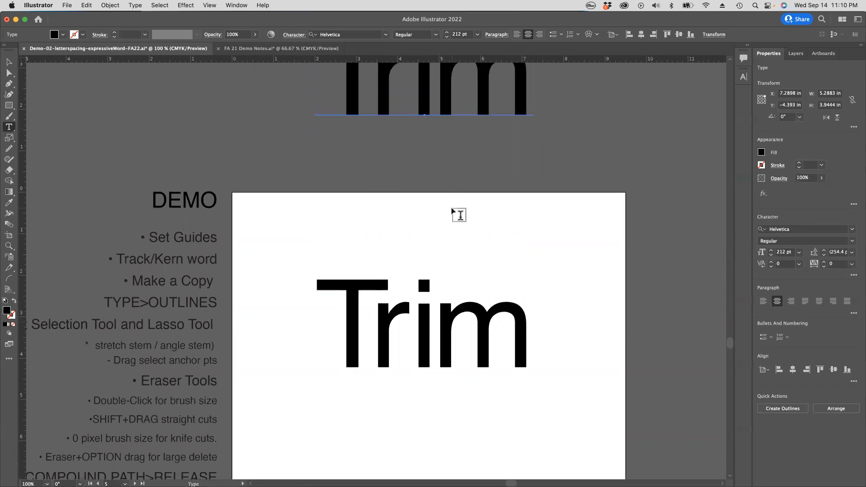
Step: Convert the word Trim on the artboard to outlines
scroll(453, 211, down, 5)
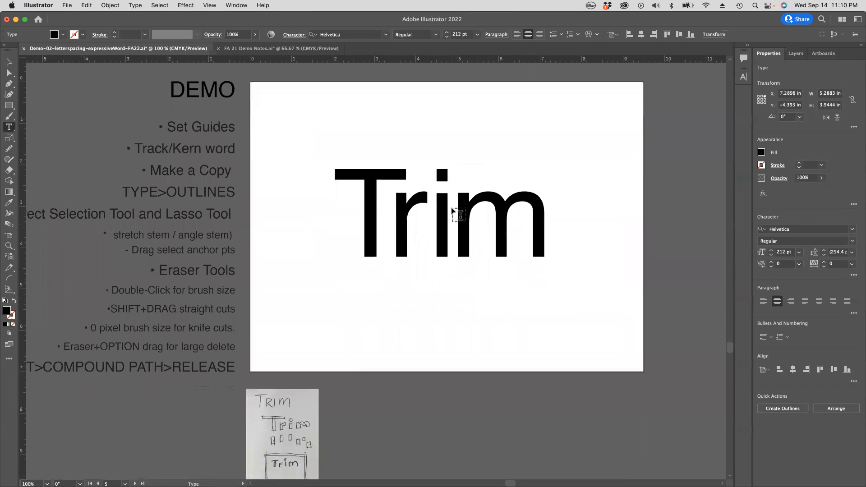
super+click(371, 199)
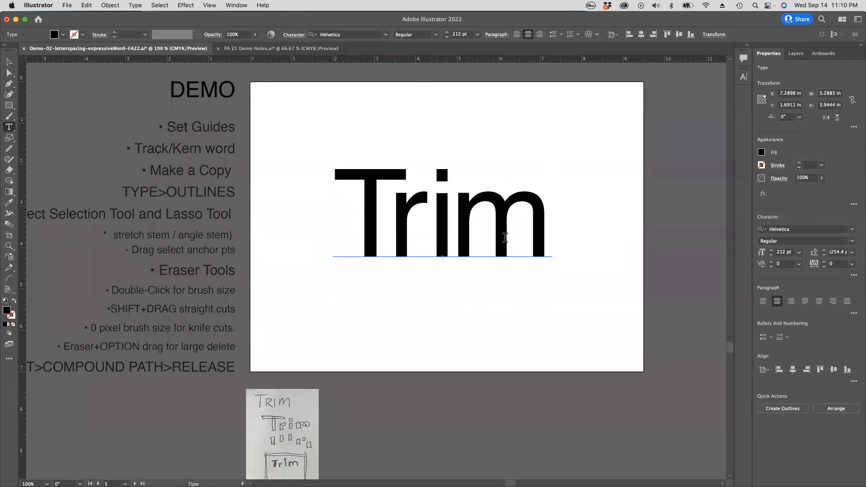
click(9, 61)
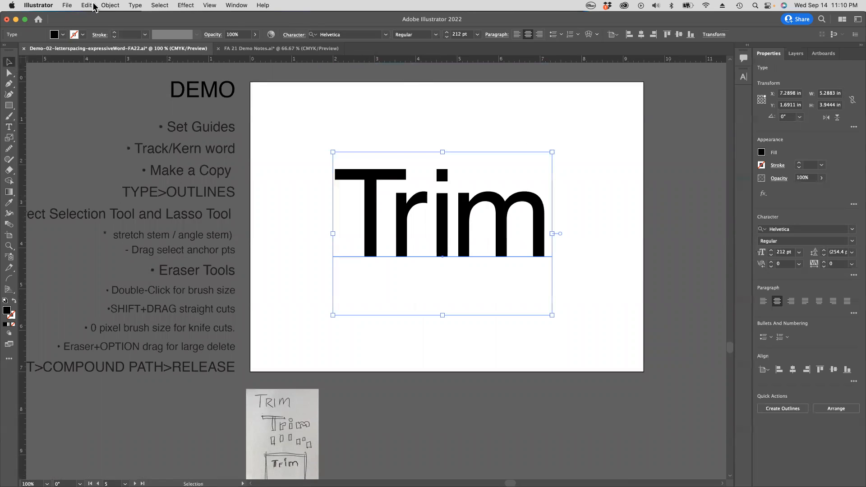
click(136, 5)
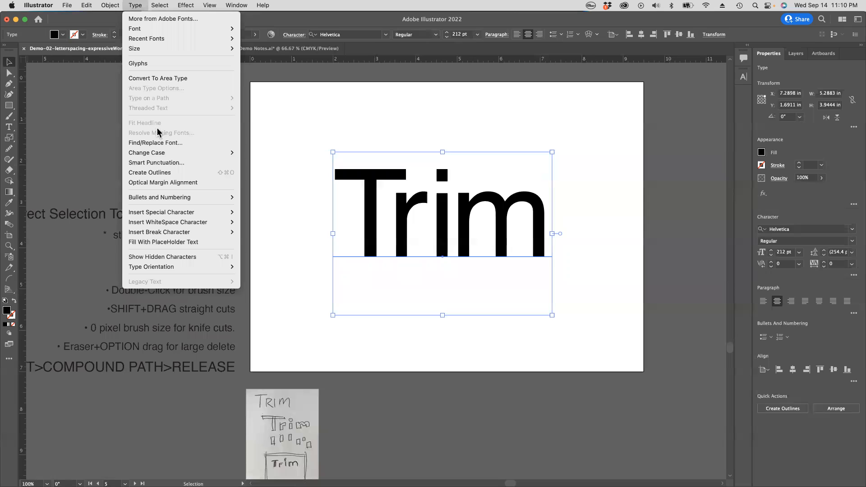
click(160, 172)
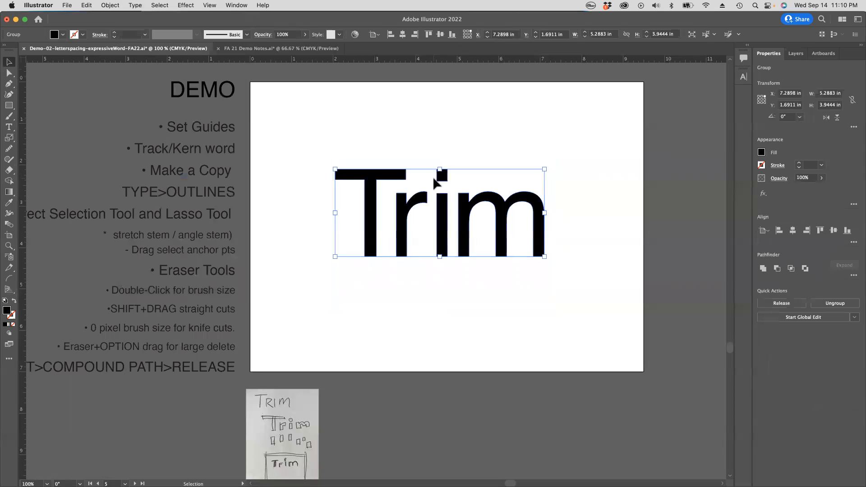
Step: Try to move the outlined T by its stem, and undo the move
click(373, 150)
drag(373, 188, 375, 218)
key(super+z)
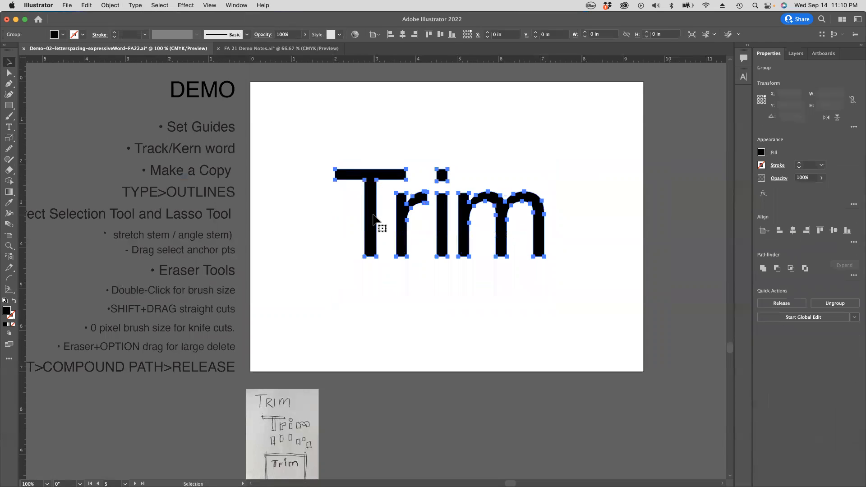
Step: Ungroup the outlined letters of Trim and deselect them
click(114, 6)
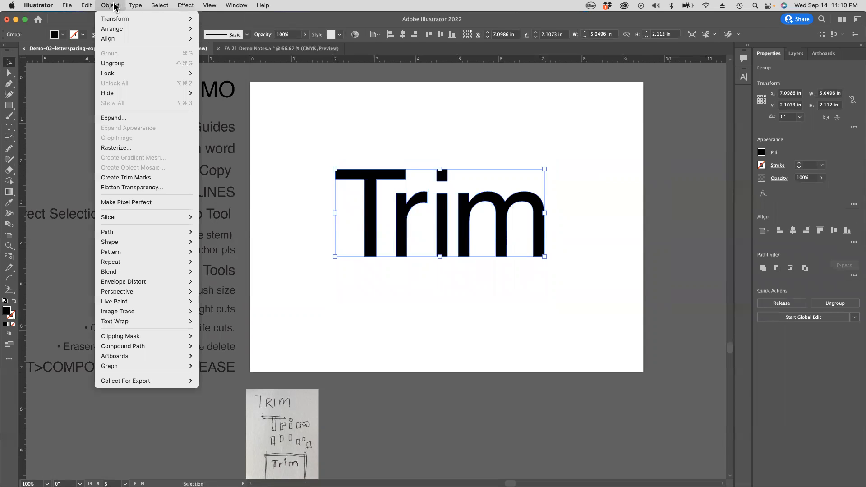
click(125, 64)
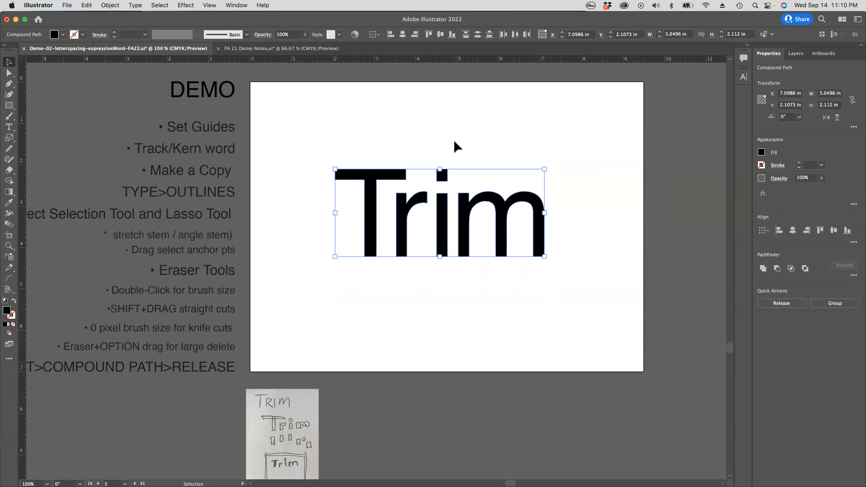
click(453, 140)
Step: Try to move the i down and the m sideways as separate letters, undoing each move
key(a)
drag(444, 225, 440, 269)
key(super+z)
drag(505, 205, 586, 224)
key(super+z)
click(518, 162)
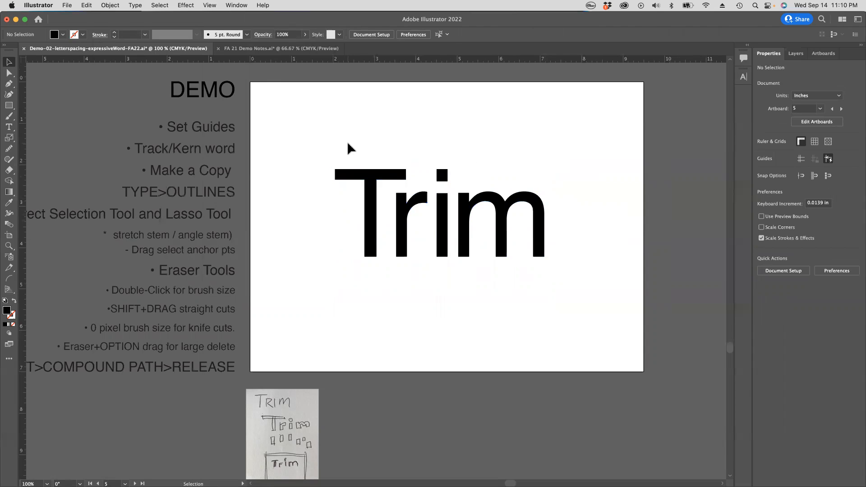
Step: Select the lower anchor points of all the stems of Trim with the Direct Selection tool, and deselect them
drag(332, 140, 567, 284)
click(421, 266)
click(9, 73)
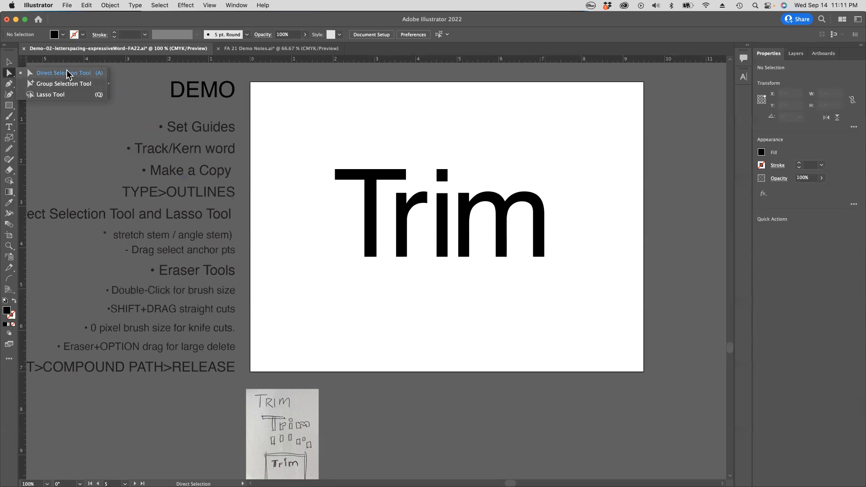
drag(332, 240, 576, 315)
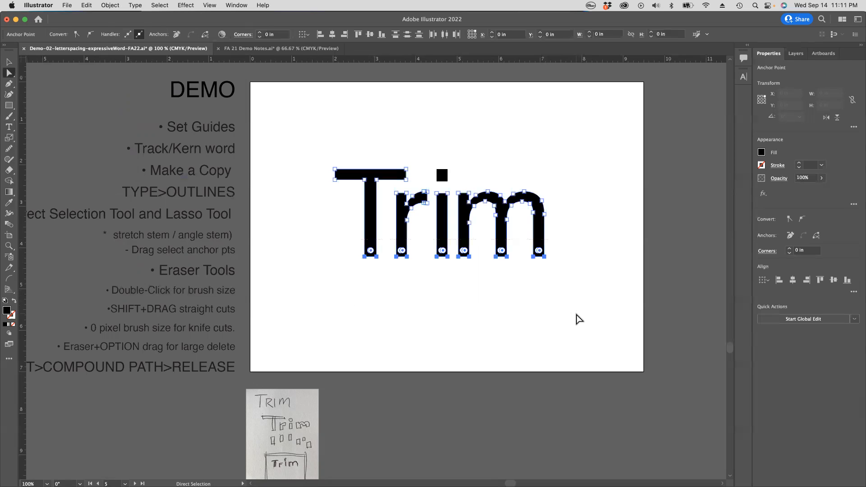
click(476, 298)
Step: Try to pull the bottom left corner point of the T's stem outward to the left, and undo it
drag(340, 247, 510, 294)
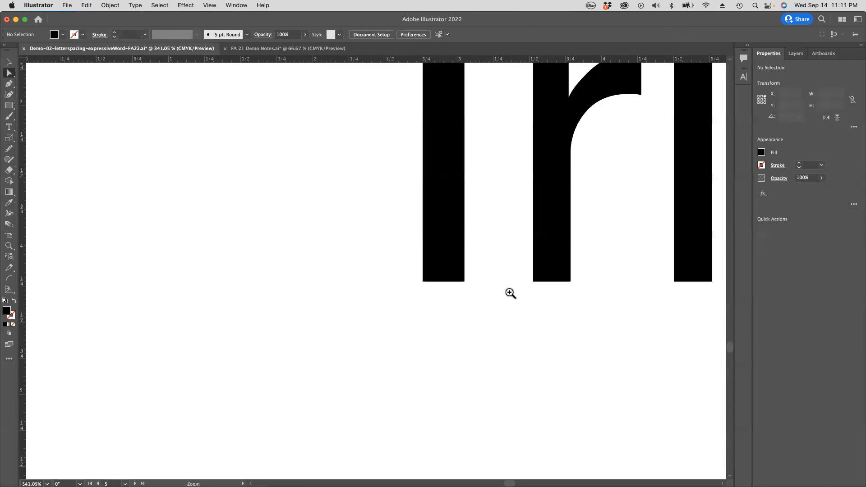
drag(335, 215, 645, 380)
drag(426, 283, 279, 284)
key(super+z)
click(578, 318)
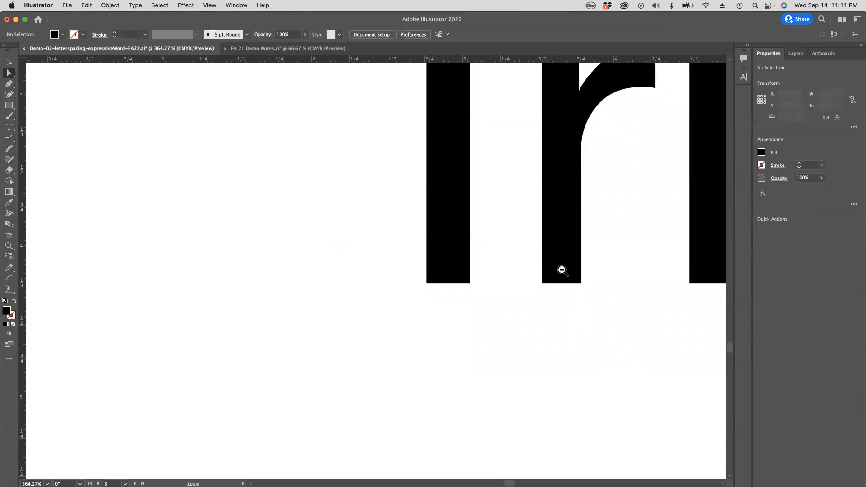
Step: Compare the anchor points of the whole outlined word with its bounding box, and leave the letters deselected
alt+super+click(562, 270)
alt+super+click(562, 269)
alt+super+click(562, 271)
drag(299, 269, 497, 261)
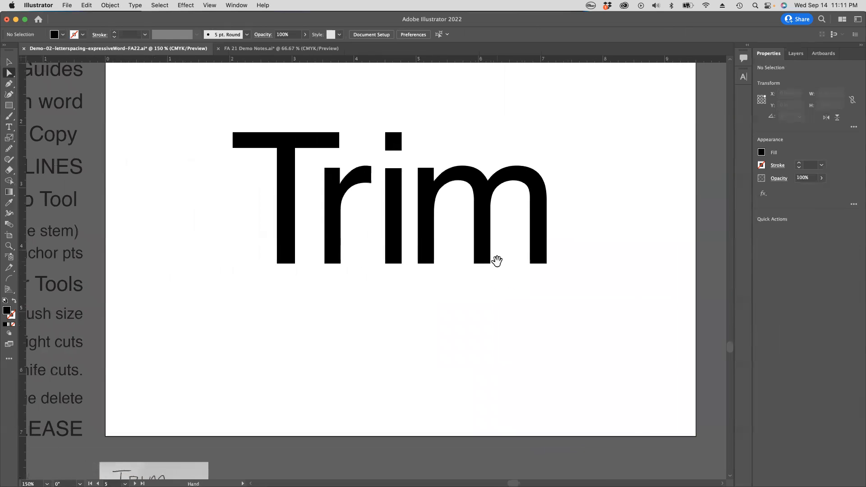
drag(211, 103, 636, 323)
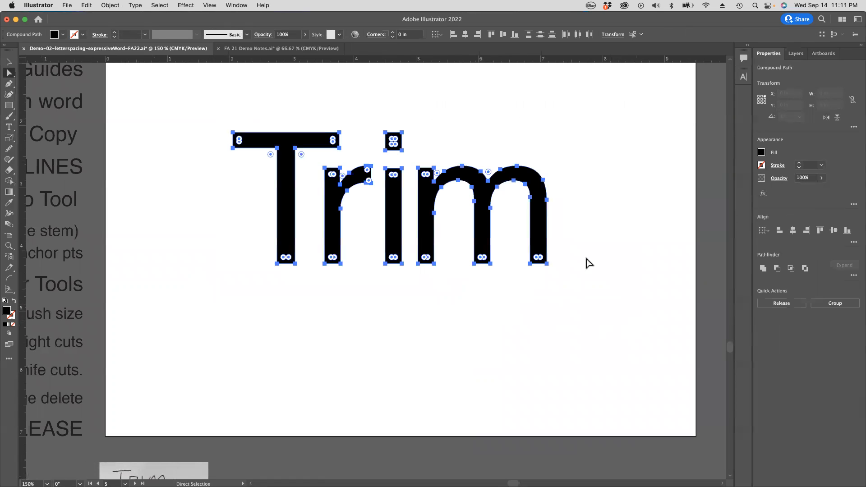
key(v)
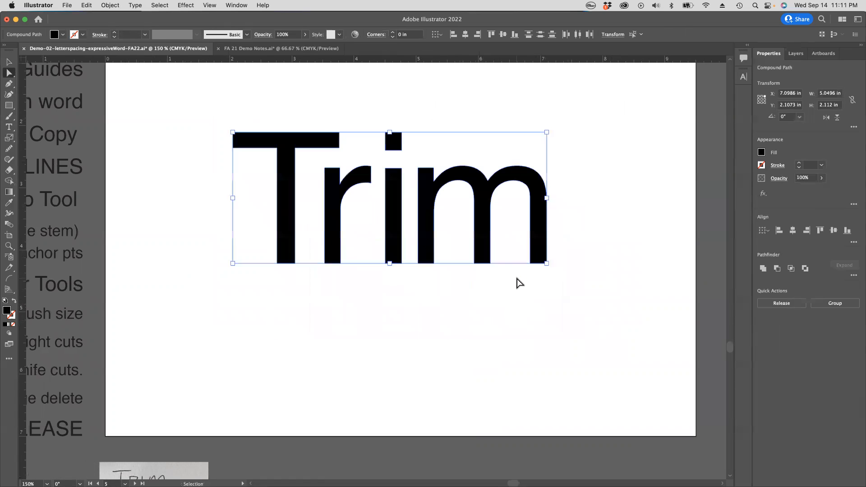
click(519, 283)
key(a)
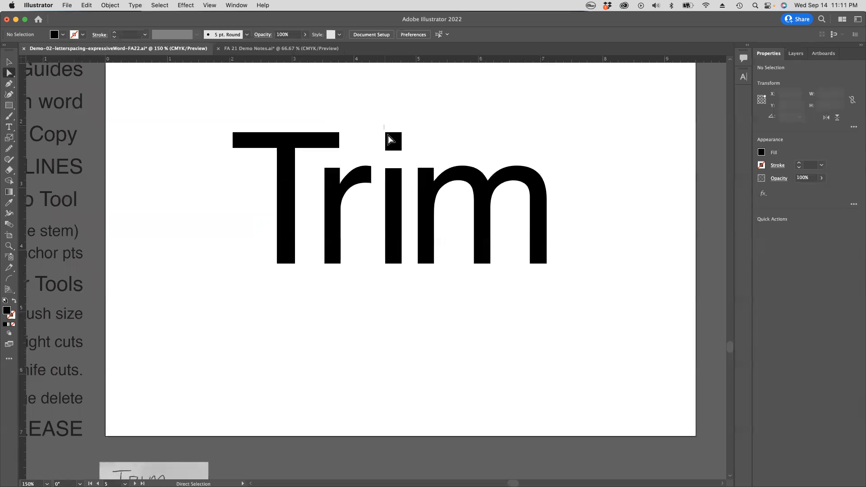
Step: Practise selecting the i's dot and only the anchor points at the feet of the stems, clearing each selection
click(398, 138)
click(428, 131)
drag(379, 258, 406, 276)
drag(236, 248, 560, 272)
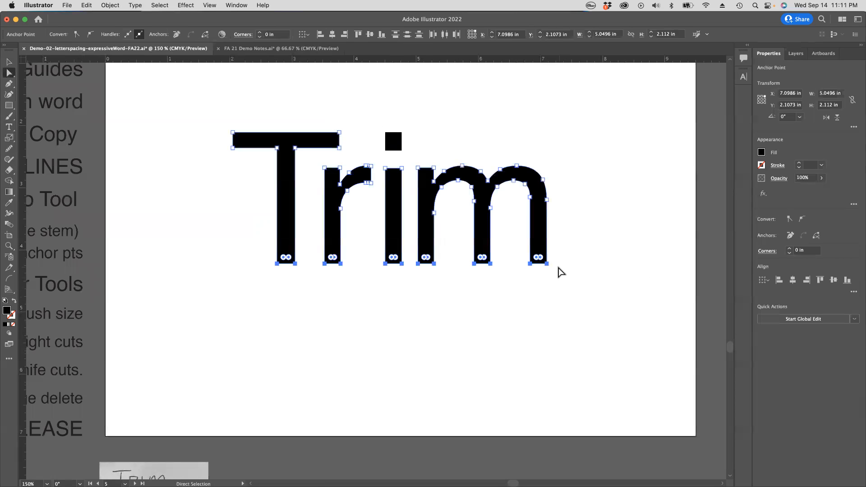
click(524, 280)
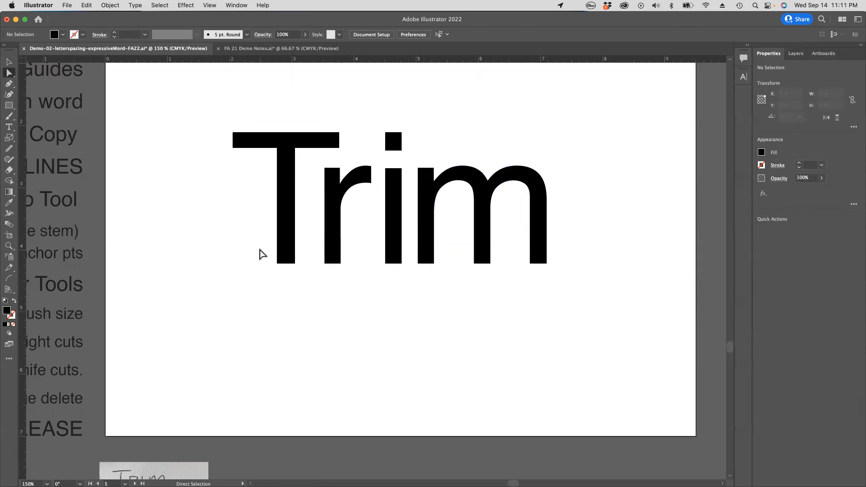
drag(255, 247, 581, 288)
drag(582, 289, 581, 289)
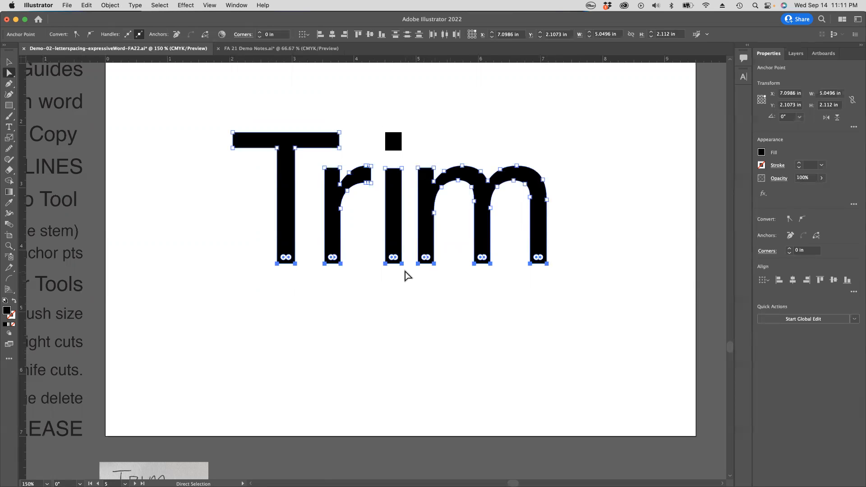
click(325, 302)
Step: Stretch all the stems of Trim straight down about 1.1 in by moving only their bottom anchor points together
mouse_move(232, 251)
mouse_down()
mouse_move(548, 290)
mouse_move(623, 290)
mouse_up()
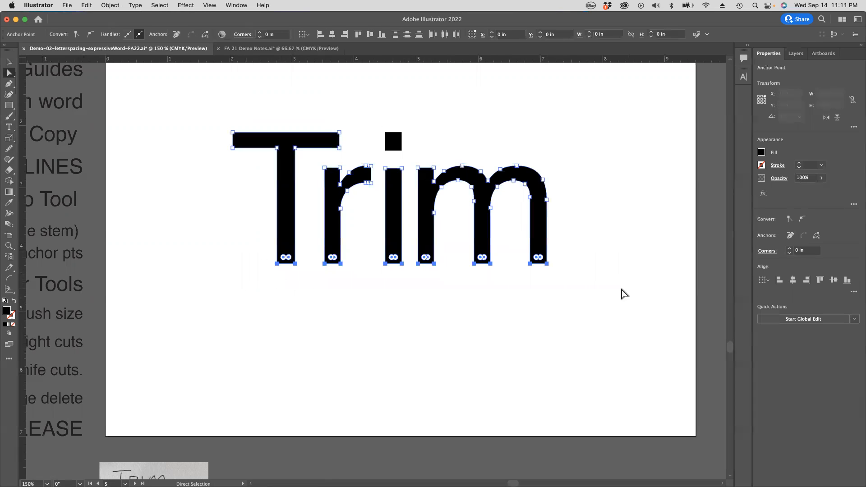
key(shift)
shift+click(473, 266)
drag(473, 265, 478, 336)
click(576, 269)
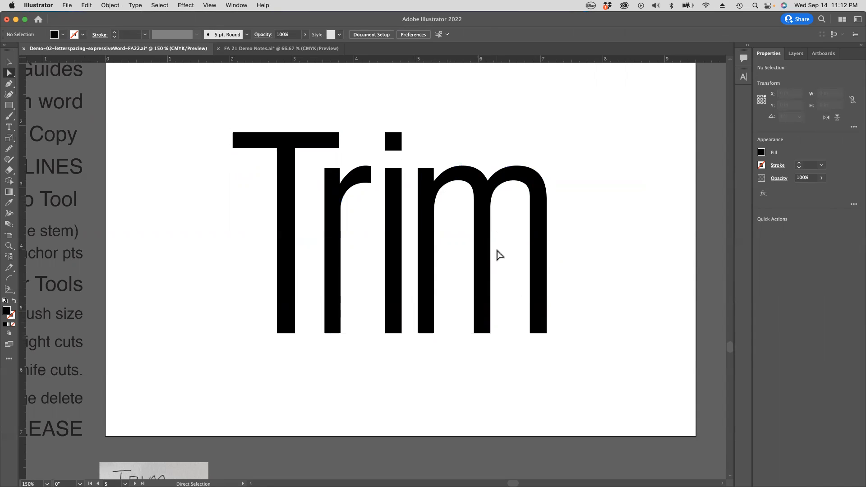
Step: Try extending the T's crossbar to the left by moving both of its left end anchor points, and undo it
drag(212, 126, 172, 149)
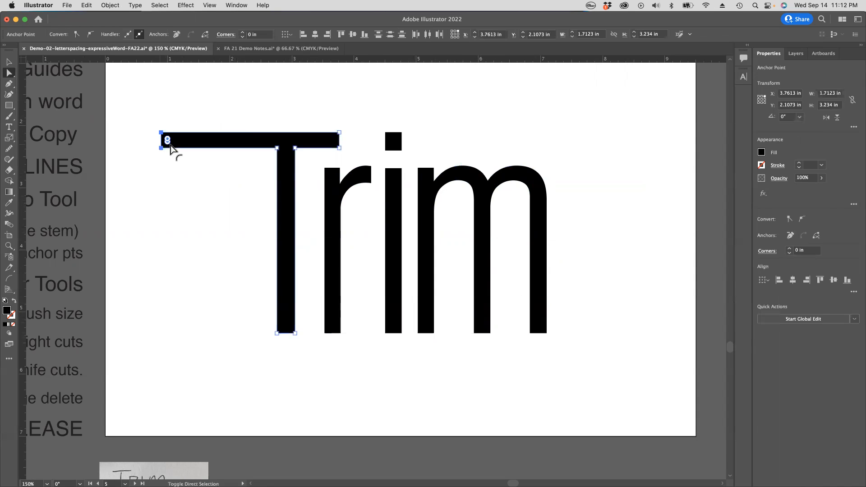
key(super+z)
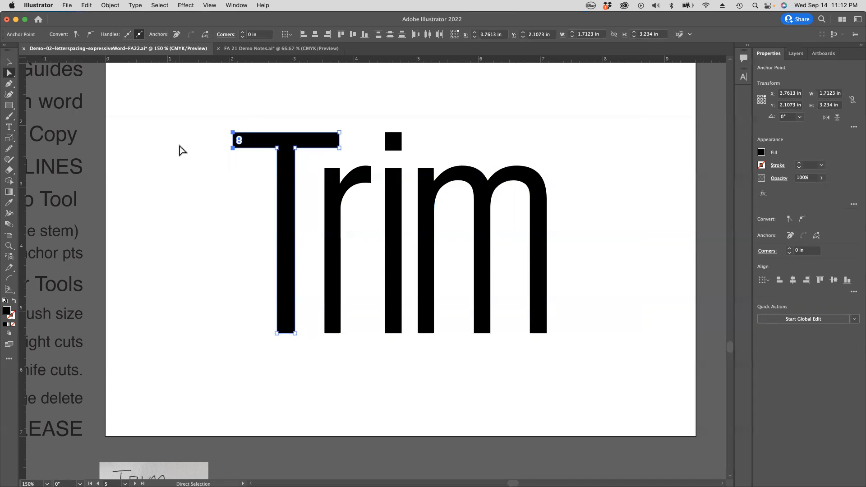
click(194, 238)
Step: Try lengthening the T's stem about 0.55 in downward by moving its bottom anchor points, and undo it
drag(251, 325, 297, 367)
shift+click(295, 333)
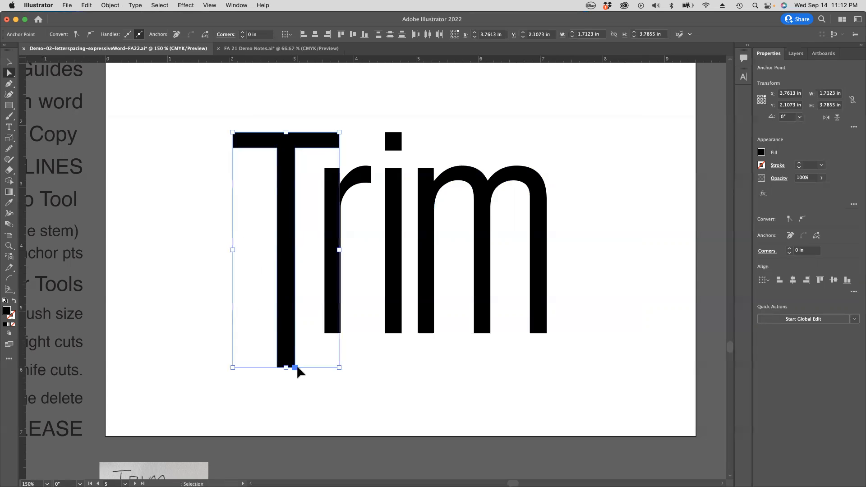
key(super+z)
key(super+z)
key(super+z)
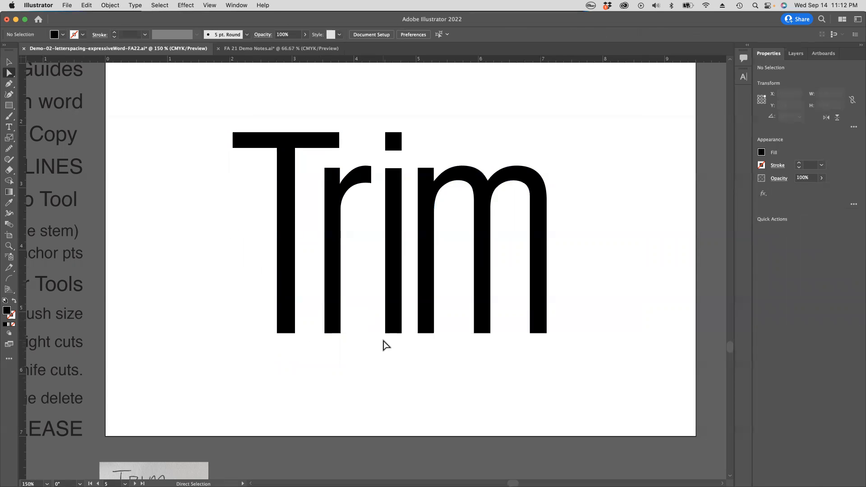
Step: Select the letters of Trim one after another to examine their anchor points, and leave everything deselected
scroll(386, 345, left, 4)
scroll(386, 346, left, 3)
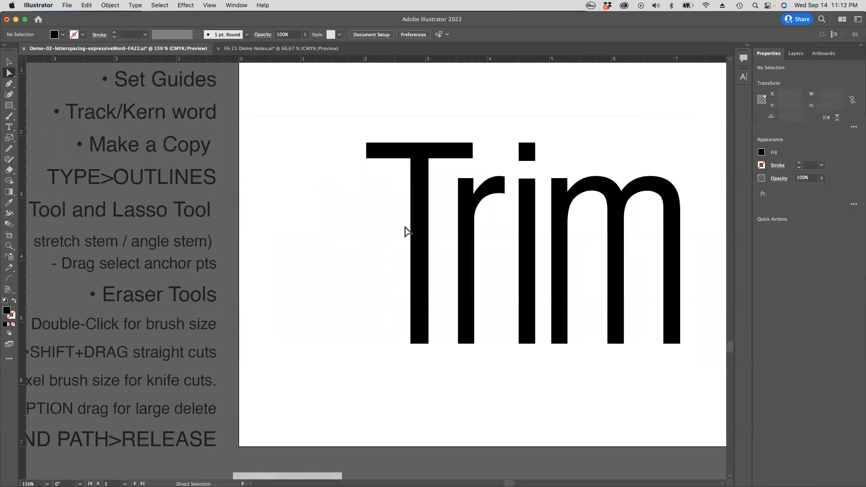
click(419, 232)
click(356, 234)
click(466, 236)
click(530, 236)
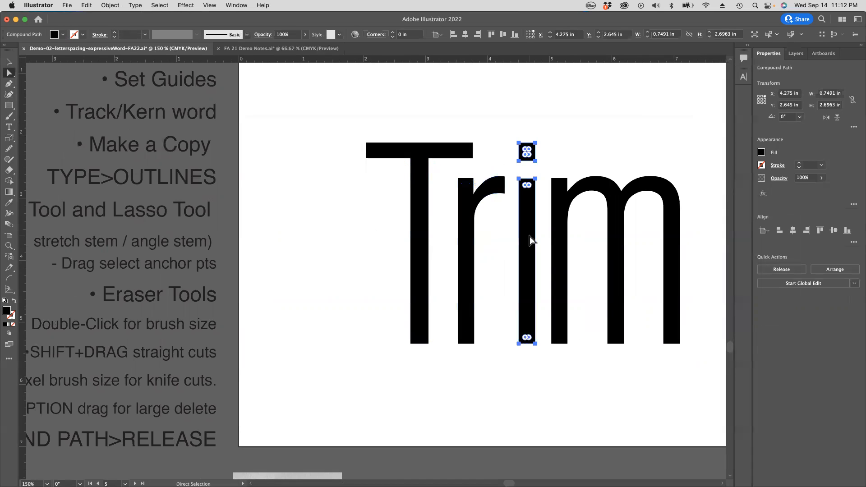
click(558, 234)
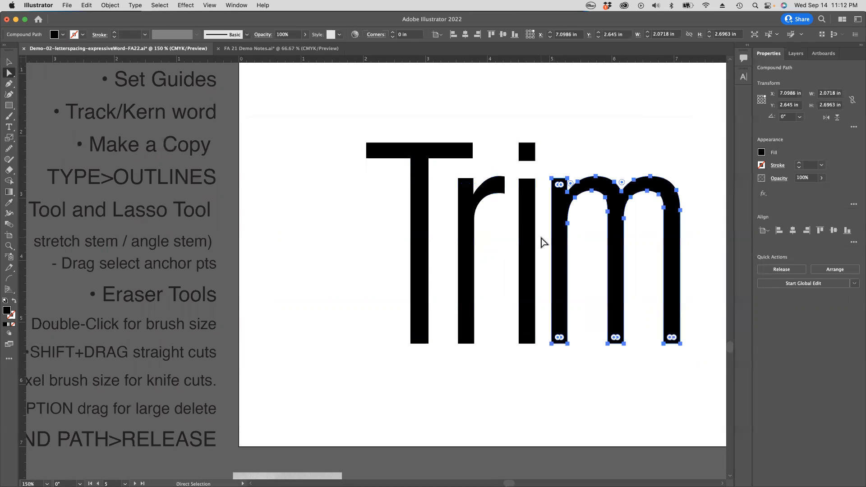
scroll(542, 242, right, 5)
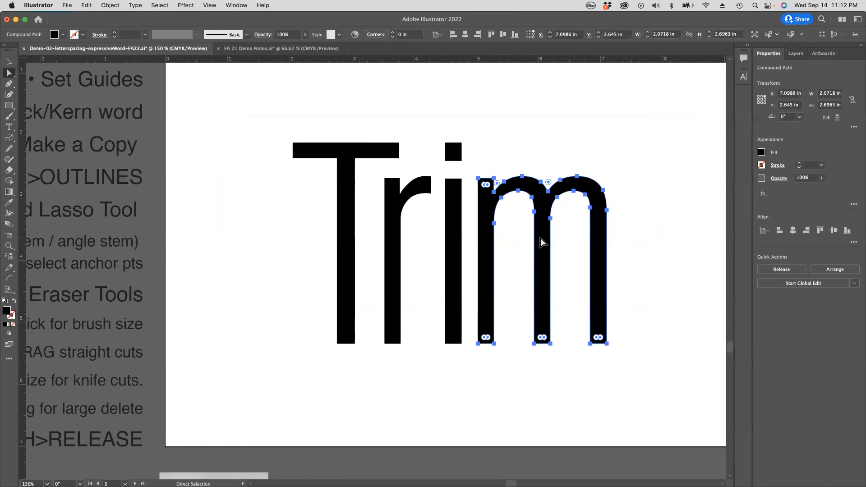
click(664, 213)
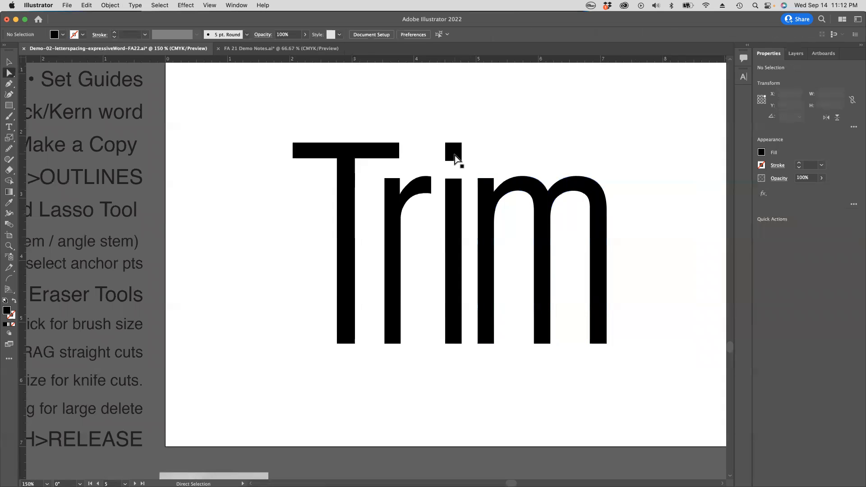
Step: Practise selecting the i, first as a letter and again by enclosing only its dot, clearing each selection
click(456, 156)
click(495, 163)
drag(434, 136, 474, 168)
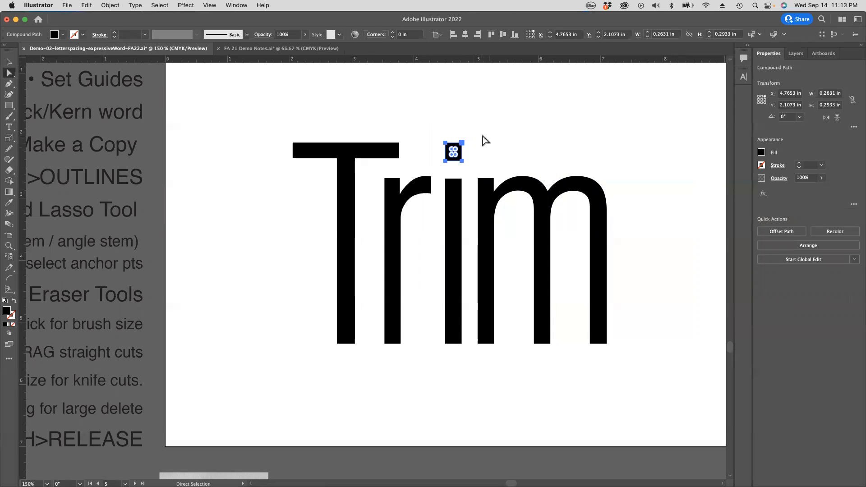
click(514, 168)
Step: Lasso the i's dot together with the anchor points at the top of the m's first stem
scroll(298, 183, left, 5)
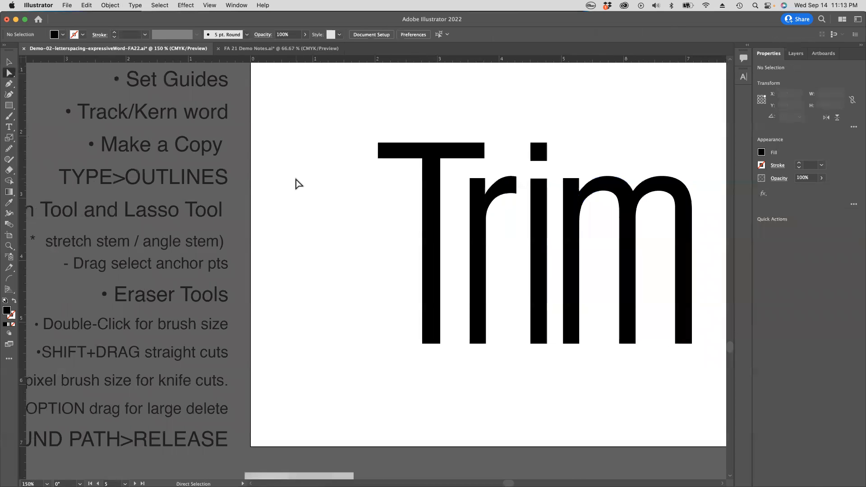
click(8, 74)
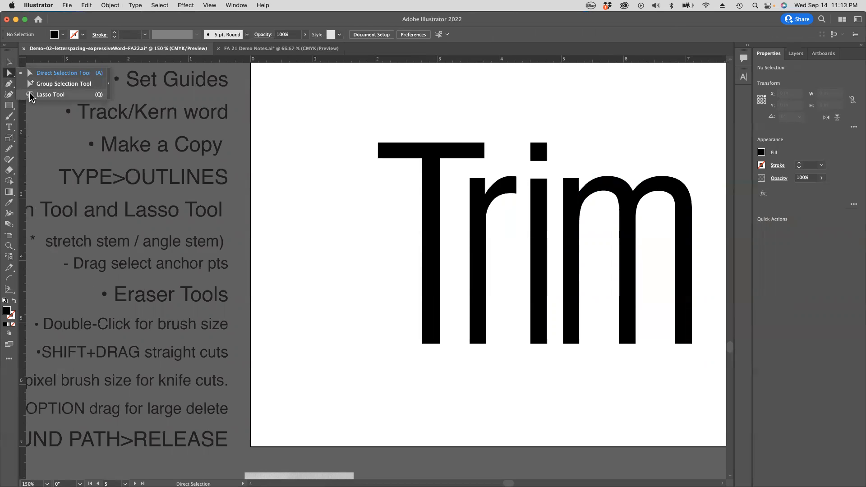
click(30, 95)
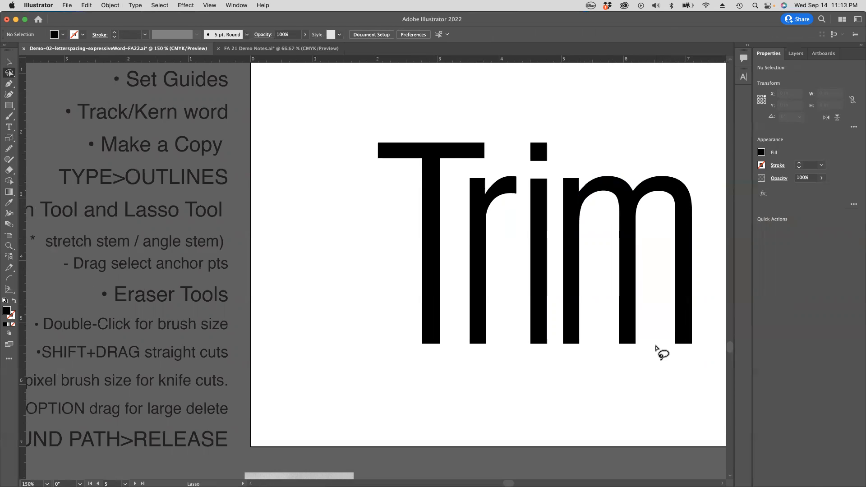
mouse_move(523, 134)
mouse_down()
mouse_move(530, 168)
mouse_move(554, 171)
mouse_move(555, 186)
mouse_move(582, 177)
mouse_move(585, 158)
mouse_move(572, 137)
mouse_move(540, 130)
mouse_move(520, 137)
mouse_up()
Step: Try moving the lassoed anchor points straight up with the Direct Selection tool, undo the move and deselect everything
click(9, 74)
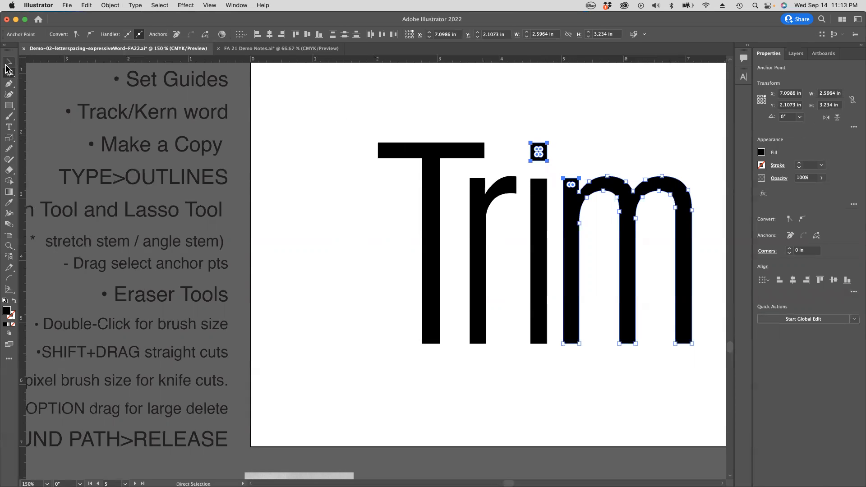
click(8, 74)
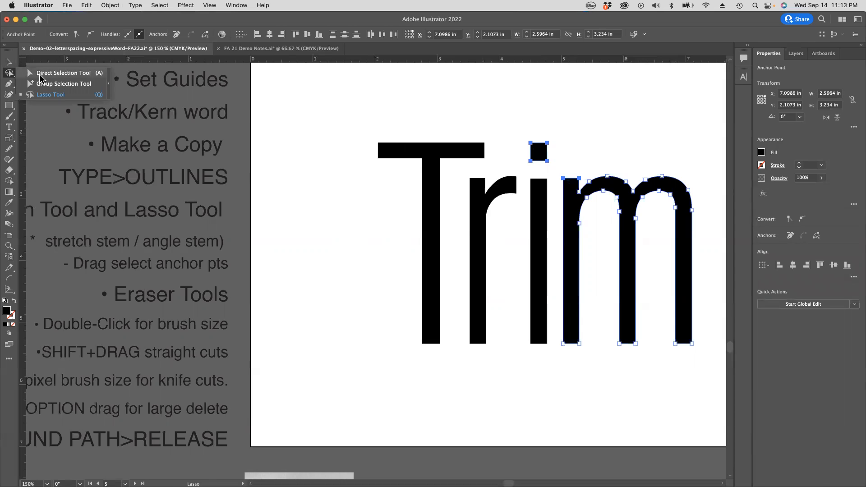
click(54, 72)
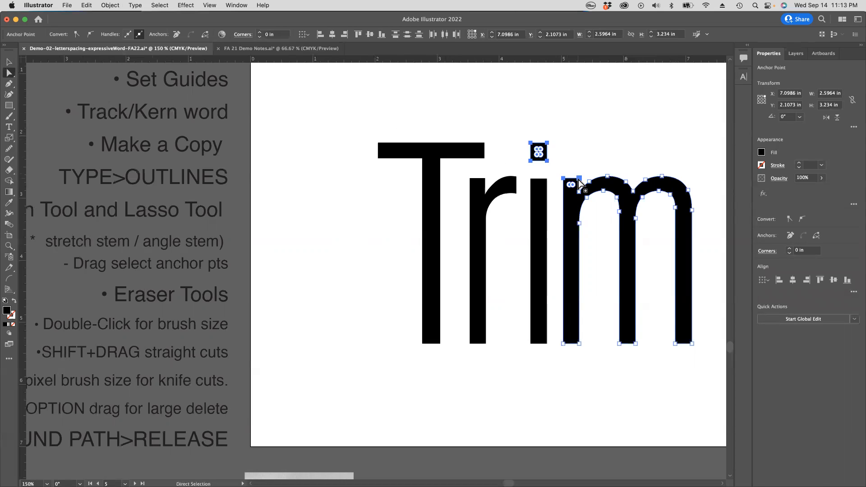
drag(579, 180, 578, 107)
key(super)
key(super+z)
click(536, 111)
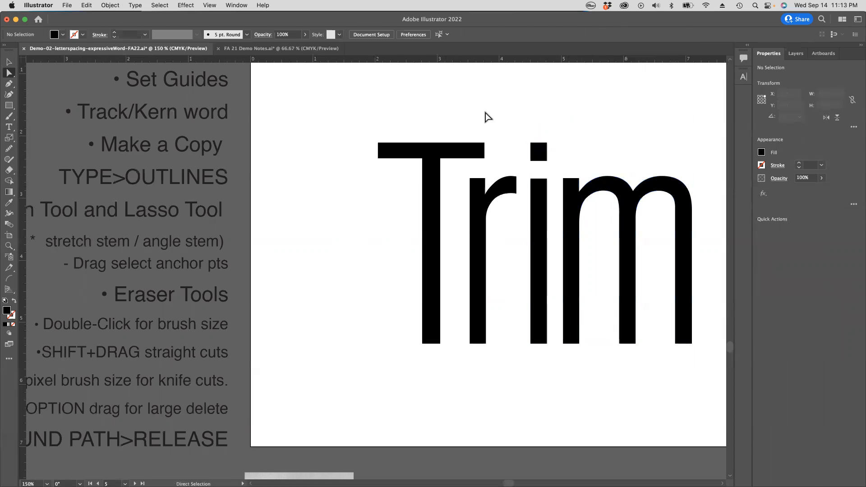
Step: Try the Group Selection tool on the T and the i, return to the Direct Selection tool and clear the selection
click(9, 74)
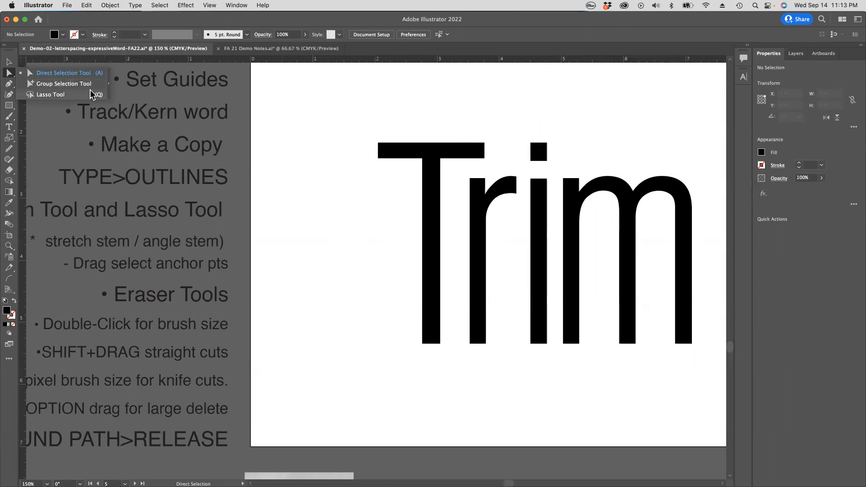
click(69, 84)
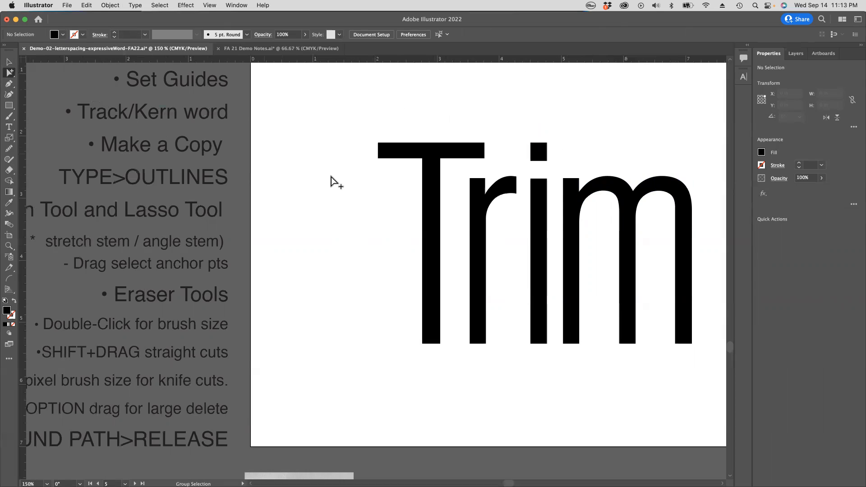
click(436, 188)
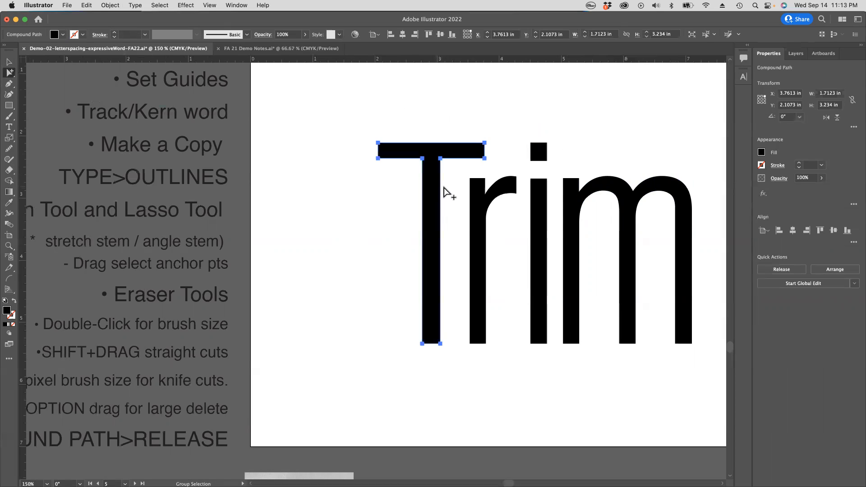
click(450, 185)
click(440, 158)
click(450, 164)
click(541, 159)
key(a)
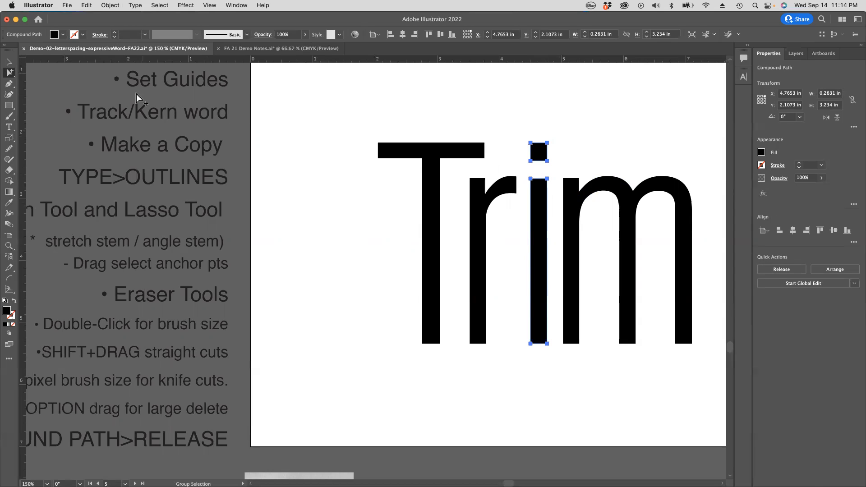
click(11, 75)
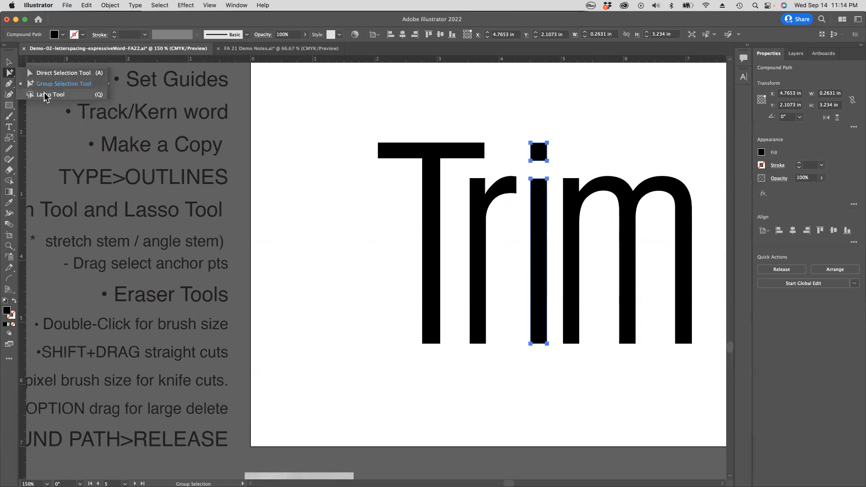
click(45, 74)
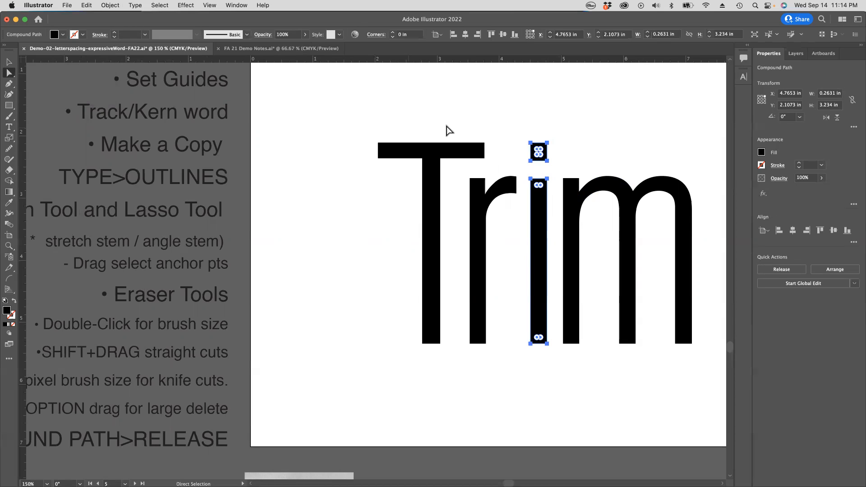
click(474, 125)
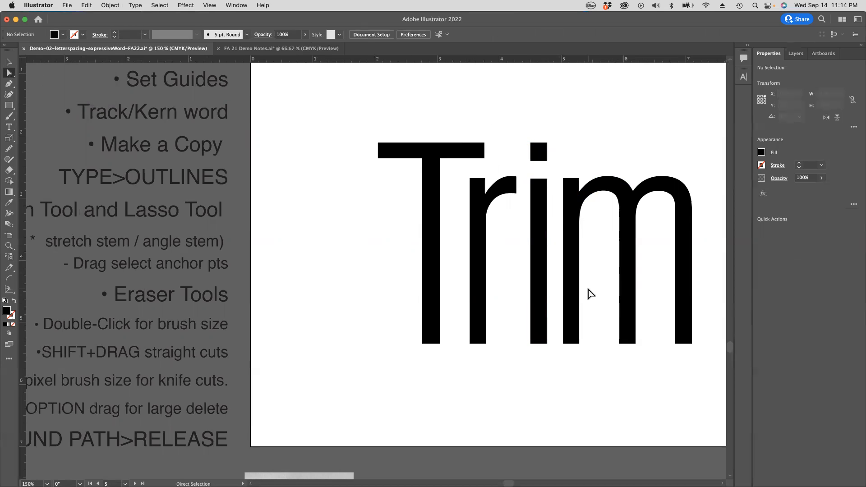
Step: Try pulling the lower right corner point of the T's crossbar diagonally down and outward, and undo it
key(super+alt+space)
click(484, 158)
drag(485, 159, 503, 170)
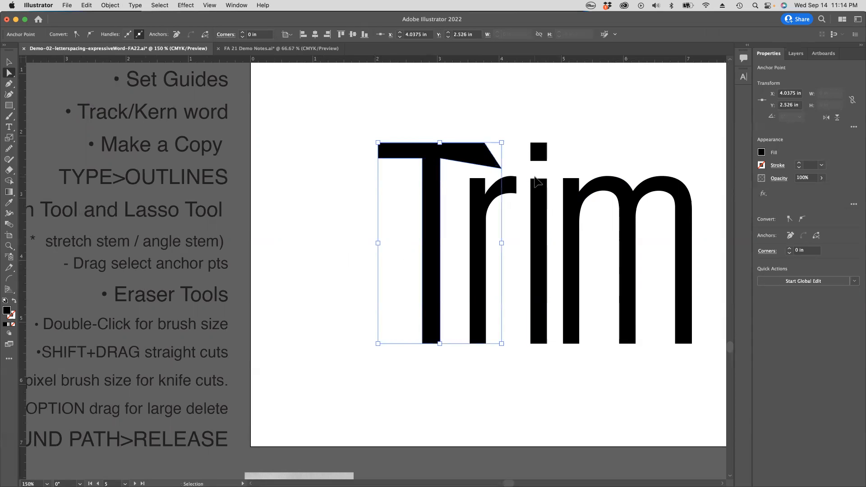
key(super+z)
click(510, 241)
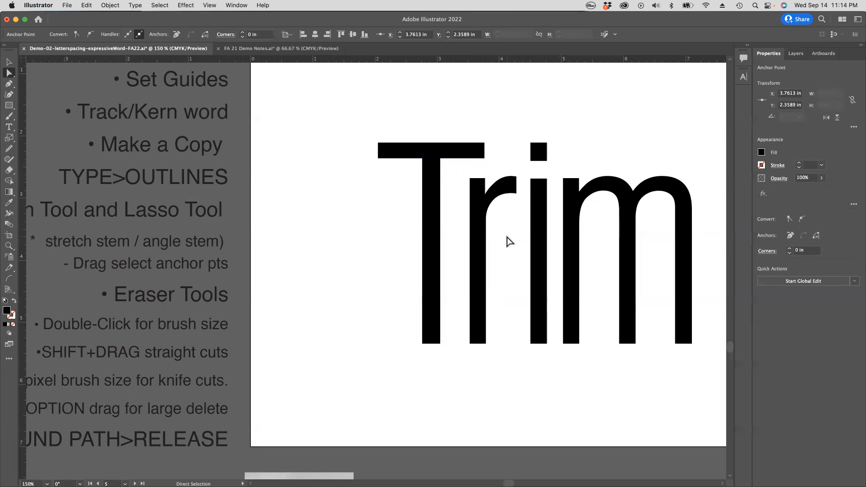
Step: Angle the foot of the m's middle stem by moving its bottom right anchor point straight down about 0.23 in
scroll(527, 216, right, 5)
scroll(528, 217, down, 2)
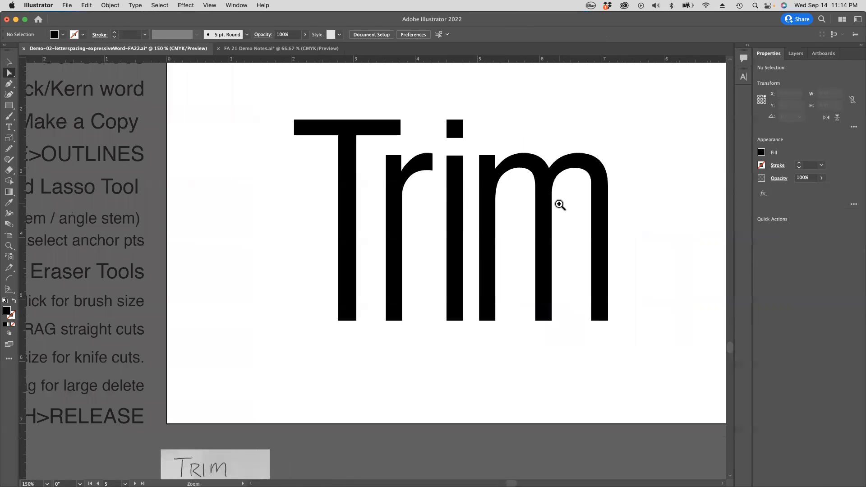
drag(570, 320, 608, 344)
scroll(572, 324, up, 1)
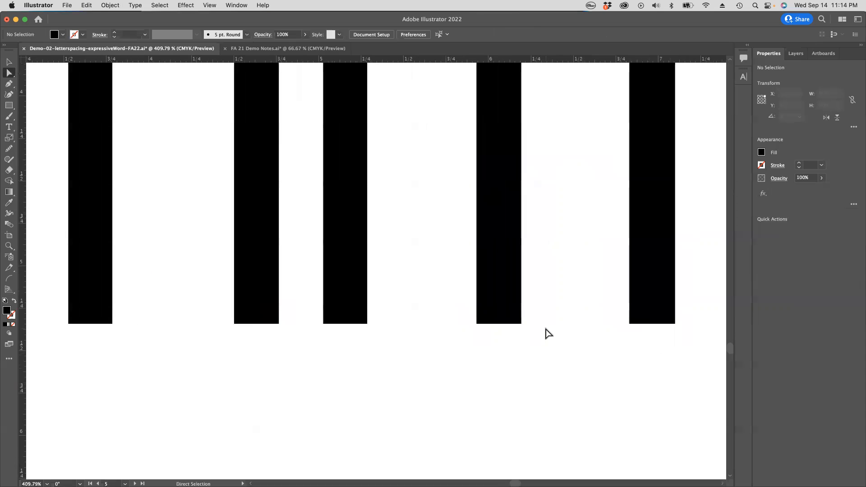
click(521, 323)
key(super+shift+a)
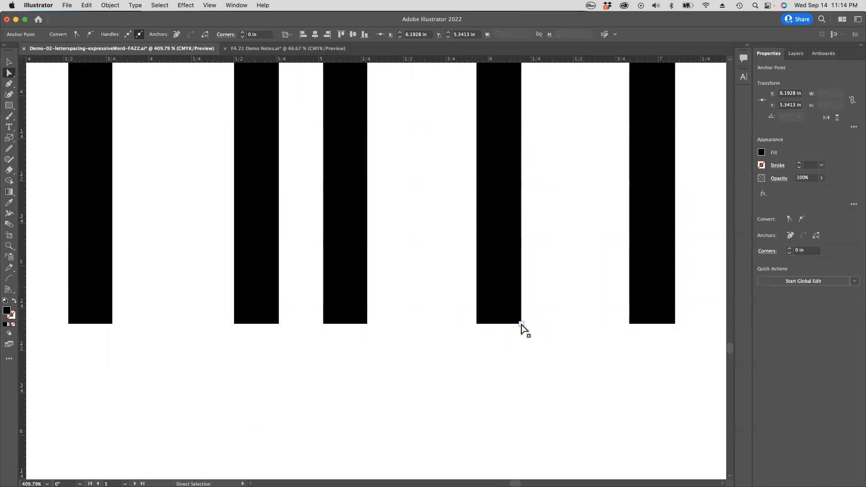
click(522, 323)
drag(522, 324, 521, 364)
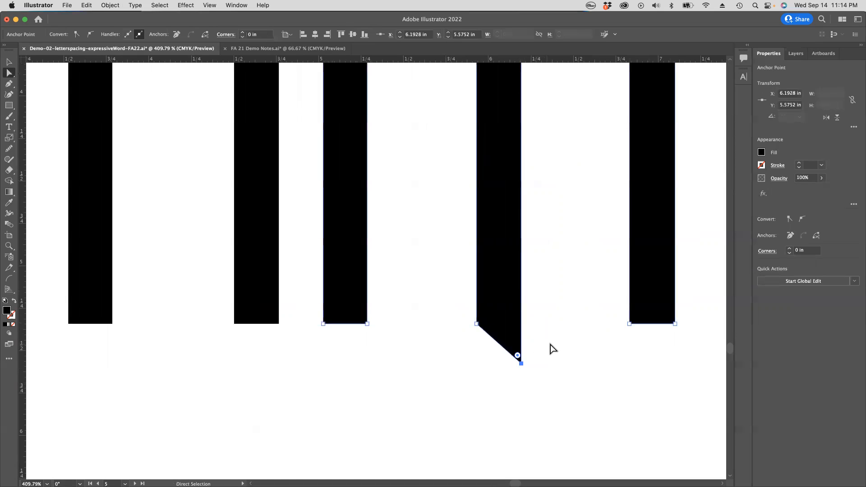
Step: Angle the foot of the m's last stem to match the middle one by lowering its bottom right anchor point, and deselect it
click(676, 324)
drag(676, 324, 672, 363)
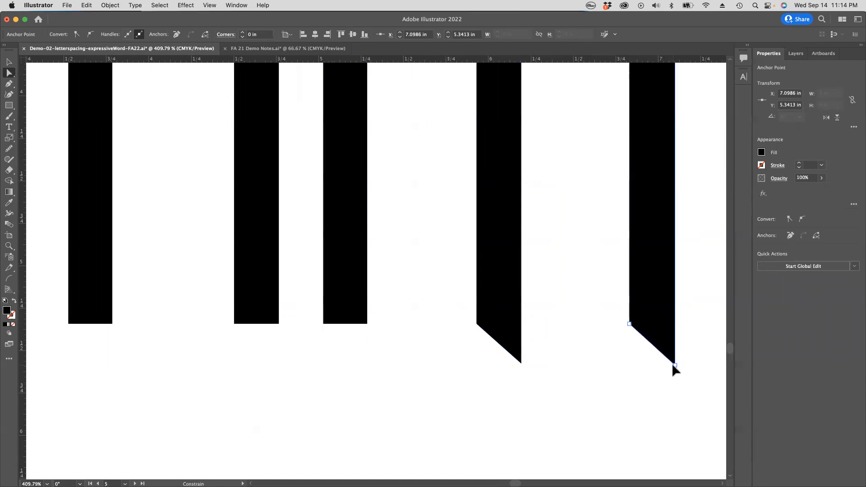
click(569, 366)
Step: Undo the angled cuts on the m's middle and last stems and leave the letters deselected
alt+super+click(446, 280)
alt+super+click(446, 280)
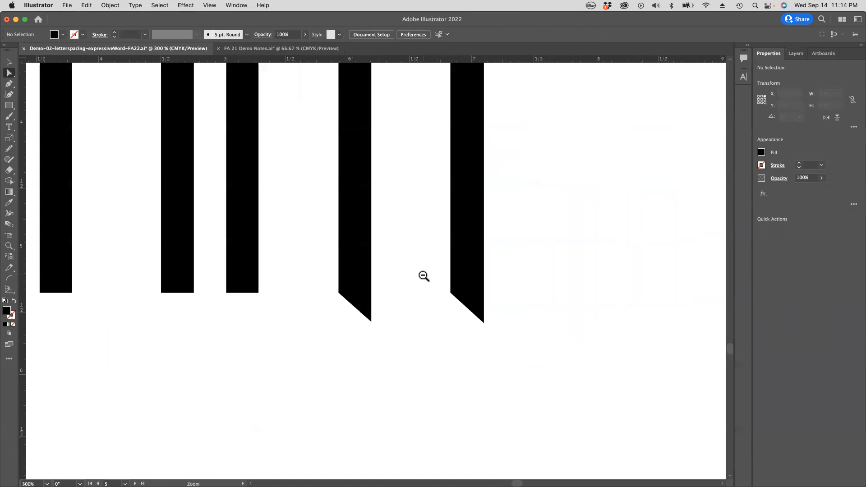
alt+super+click(424, 277)
alt+super+click(424, 276)
alt+super+click(423, 277)
key(super+z)
key(super+z)
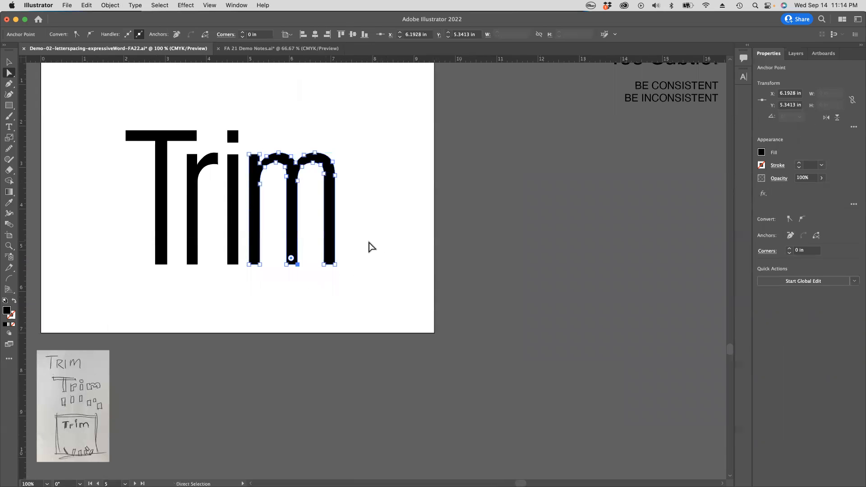
key(super+z)
Step: Look through the eraser tool group and the full list of available tools
drag(361, 236, 553, 259)
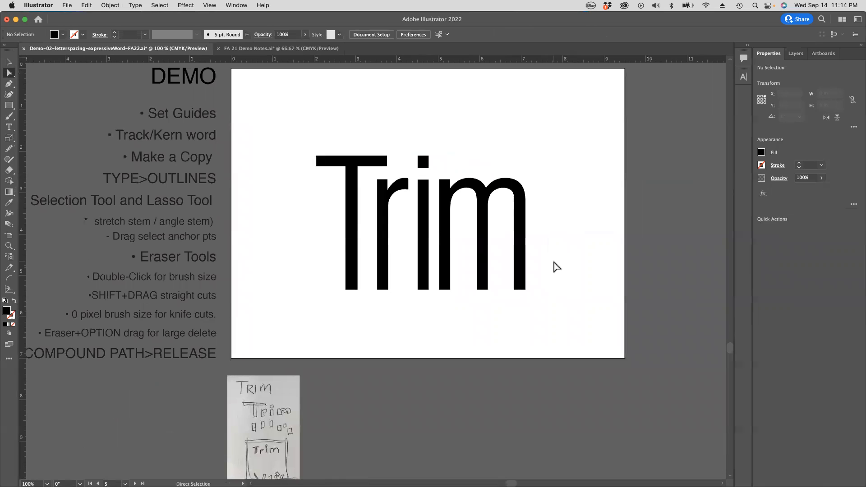
click(8, 171)
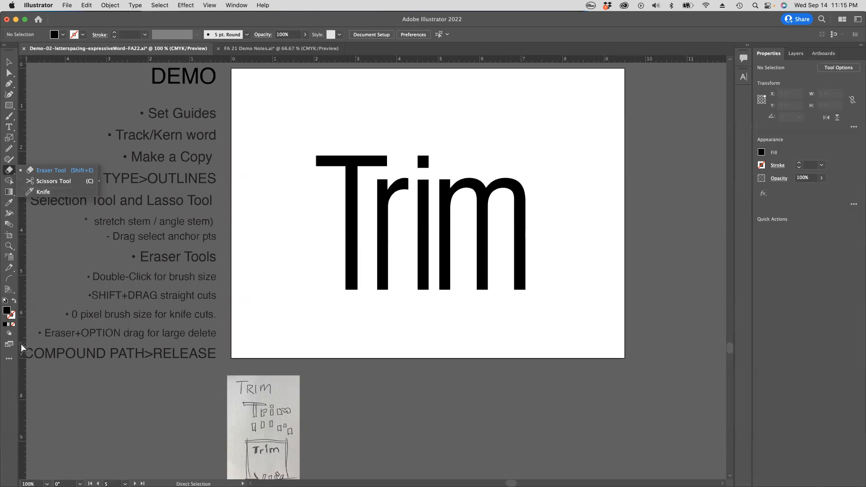
click(8, 374)
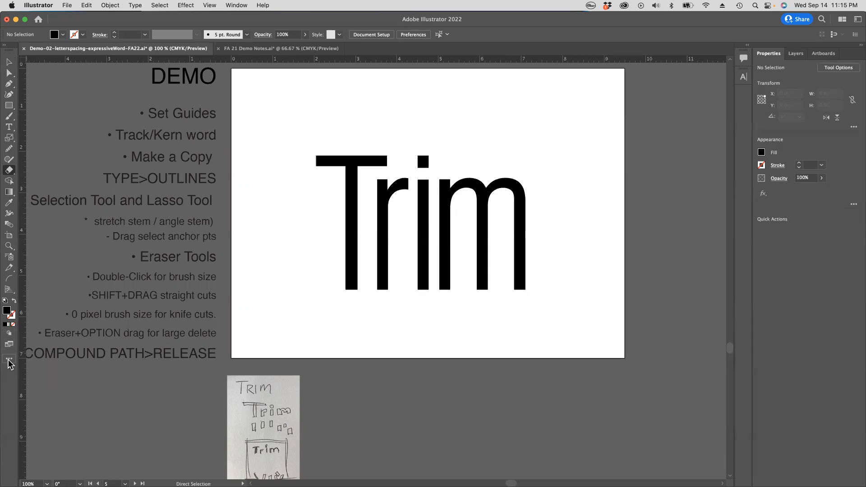
click(9, 360)
scroll(115, 375, down, 5)
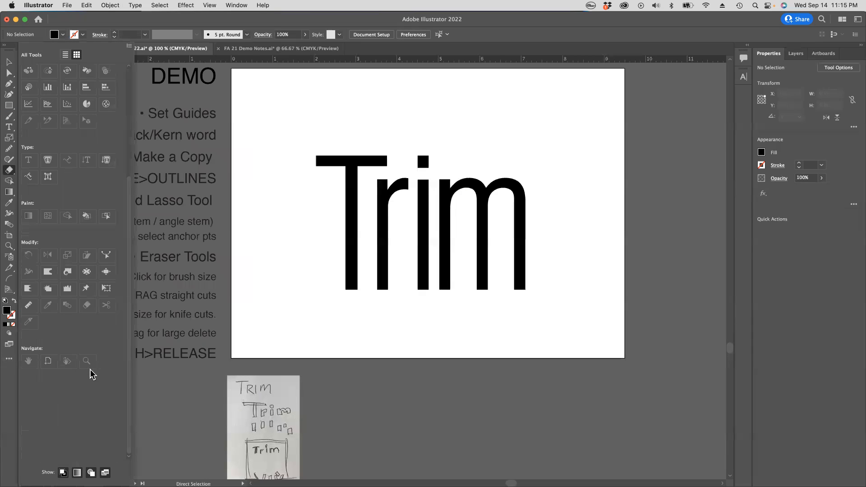
scroll(92, 375, up, 5)
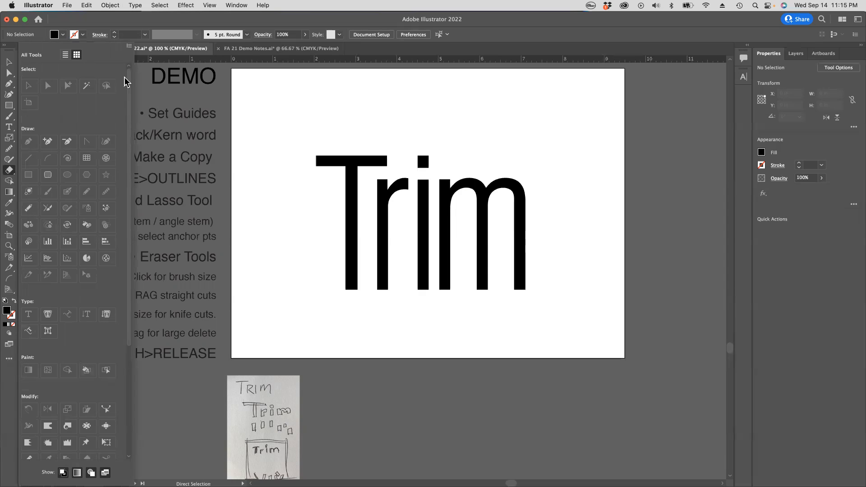
click(6, 394)
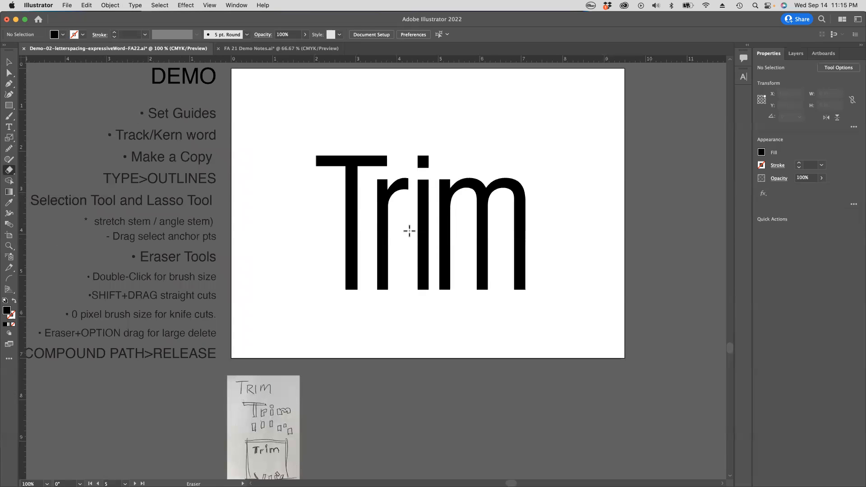
Step: Choose the Eraser tool and set its brush size to 84 pt
click(11, 173)
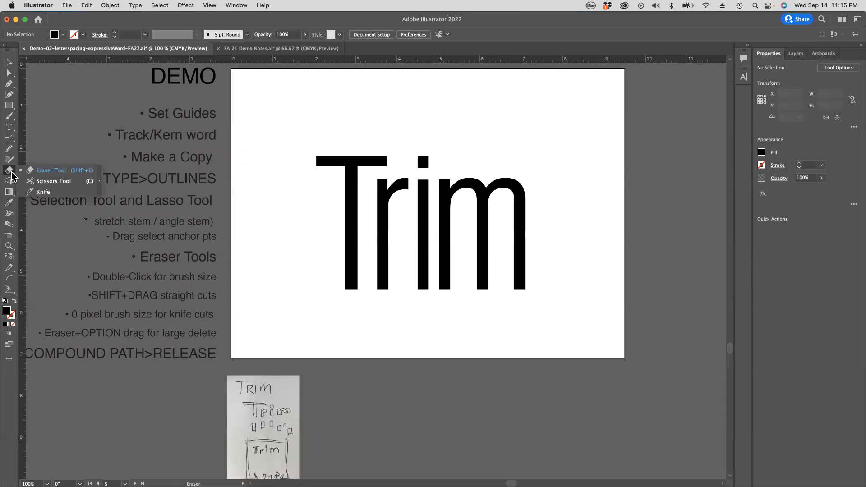
click(45, 174)
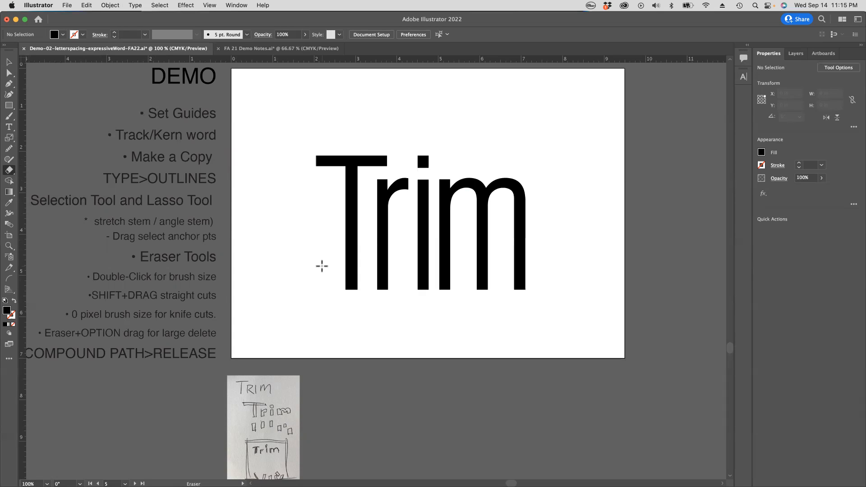
double_click(9, 171)
drag(348, 288, 371, 288)
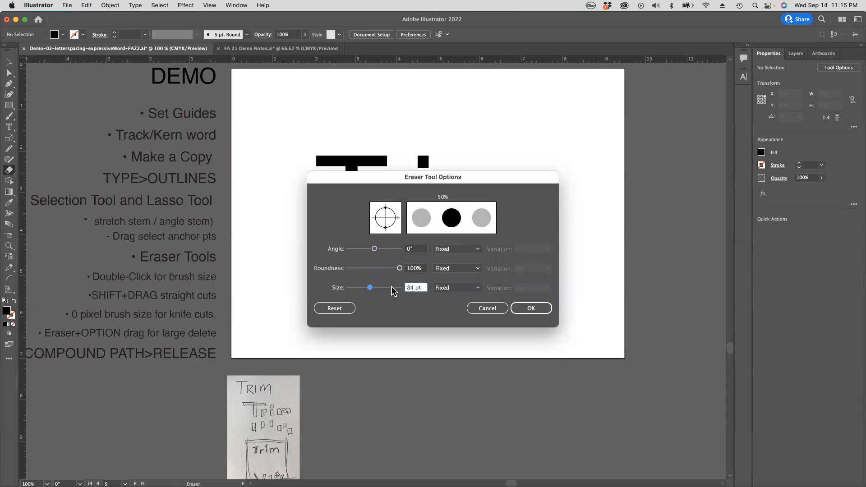
click(527, 309)
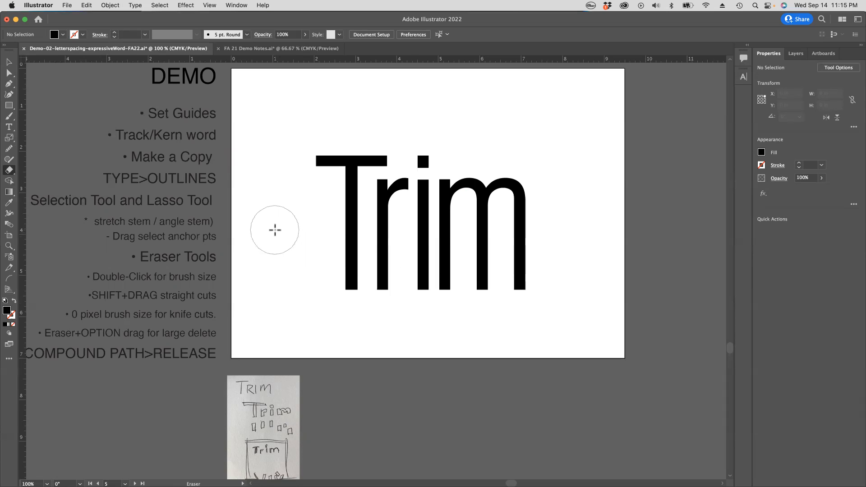
Step: Try erasing a freehand swath through the middle of all the letters, and undo it
key(Tab)
key(Tab)
mouse_move(290, 230)
mouse_down()
mouse_move(484, 218)
mouse_move(523, 301)
mouse_move(362, 261)
mouse_up()
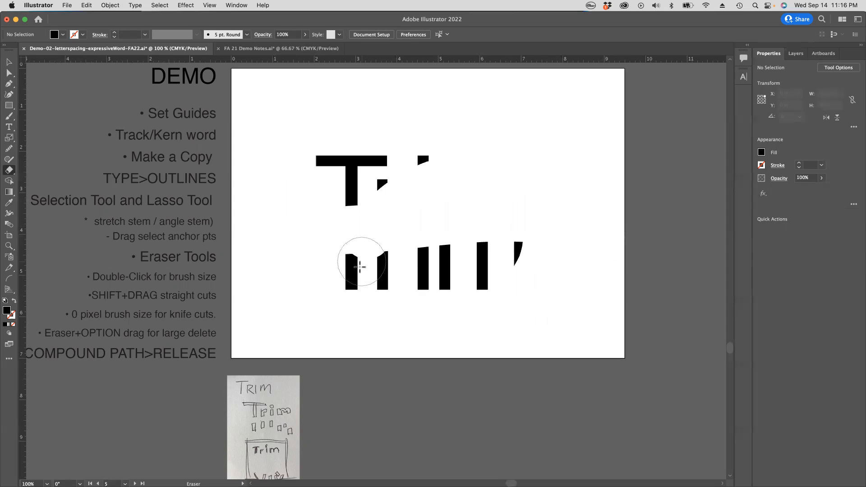
key(a)
key(super+z)
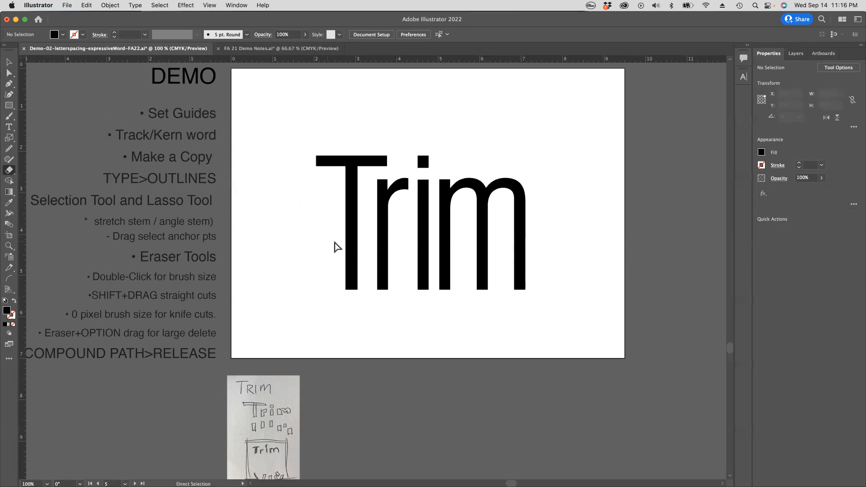
Step: Try erasing only the selected T, first with a freehand stroke and once that is undone with a rectangular block over its lower stem
super+click(351, 241)
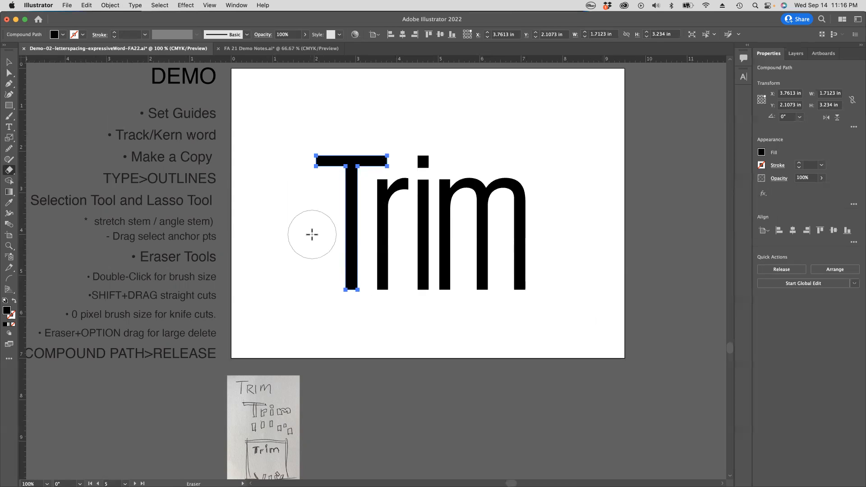
drag(293, 226, 399, 294)
key(super+z)
mouse_move(308, 252)
mouse_down()
mouse_move(391, 300)
mouse_move(464, 323)
mouse_move(559, 327)
mouse_up()
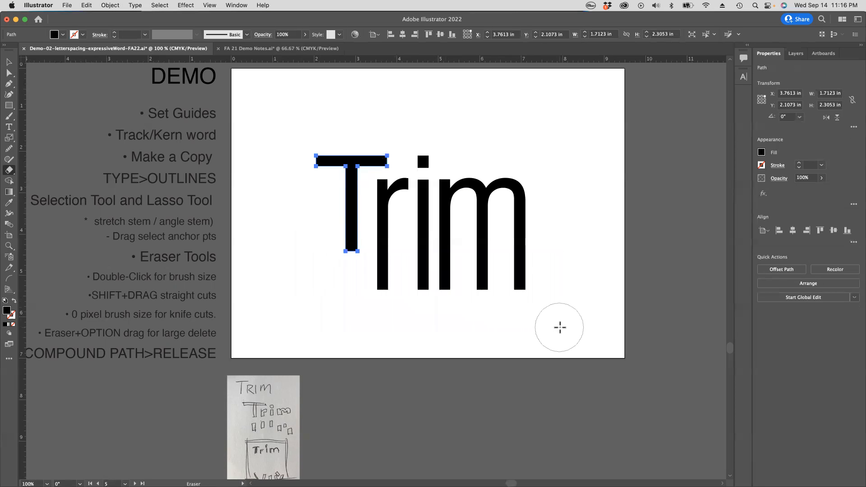
super+click(277, 281)
Step: Try erasing rectangular blocks over the lower ends of all the unselected letters' stems, undoing each attempt
mouse_move(285, 256)
mouse_down()
mouse_move(532, 354)
mouse_move(579, 358)
mouse_up()
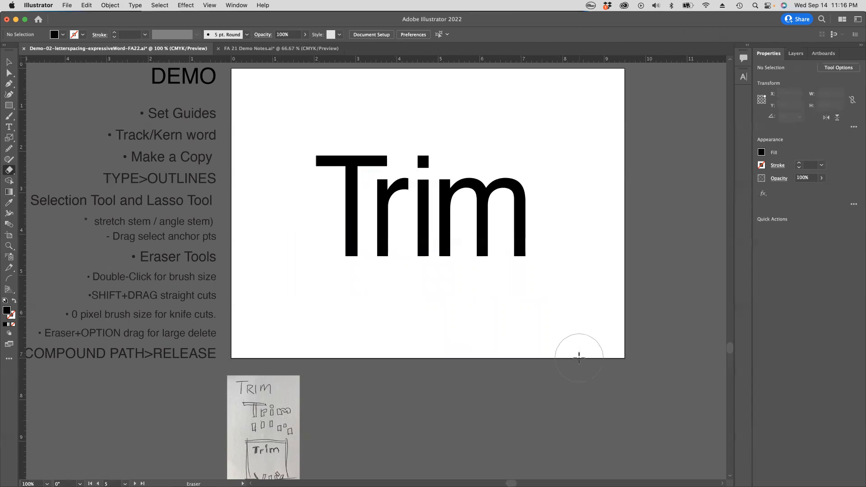
key(super+z)
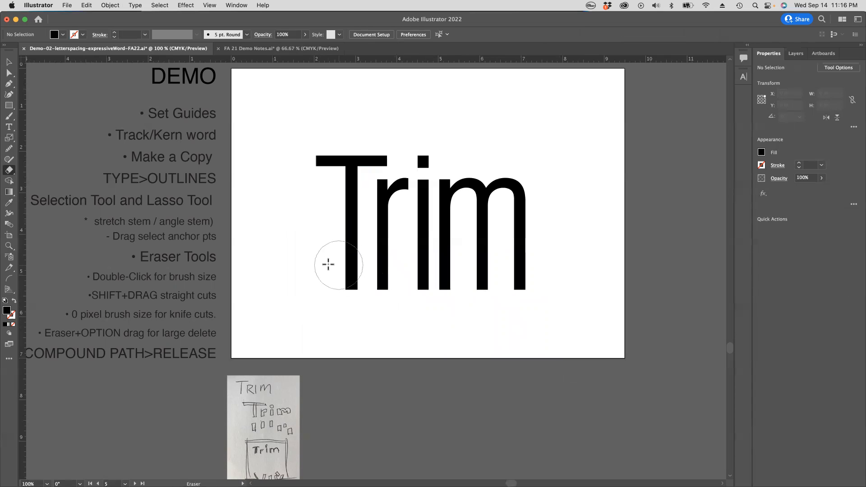
mouse_move(291, 248)
mouse_down()
mouse_move(317, 269)
mouse_move(404, 304)
mouse_move(594, 321)
mouse_up()
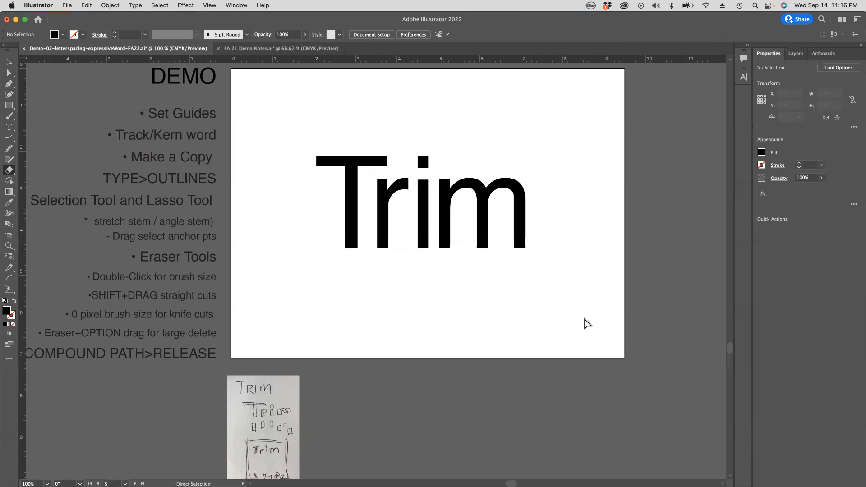
key(super+z)
Step: Try erasing a rectangular block over the letters' upper part and a straight horizontal band across all the stems, undoing each
mouse_move(282, 106)
mouse_down()
mouse_move(545, 182)
mouse_move(576, 209)
mouse_up()
key(super+z)
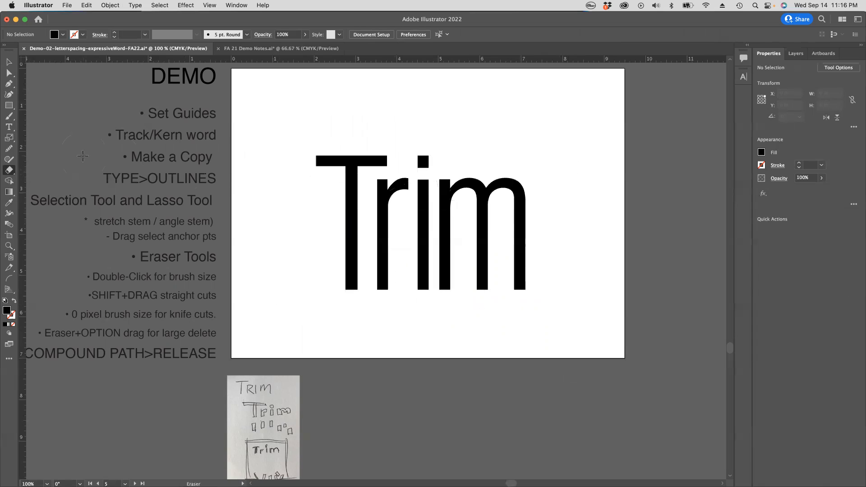
mouse_move(302, 229)
mouse_down()
mouse_move(377, 239)
mouse_move(562, 240)
mouse_up()
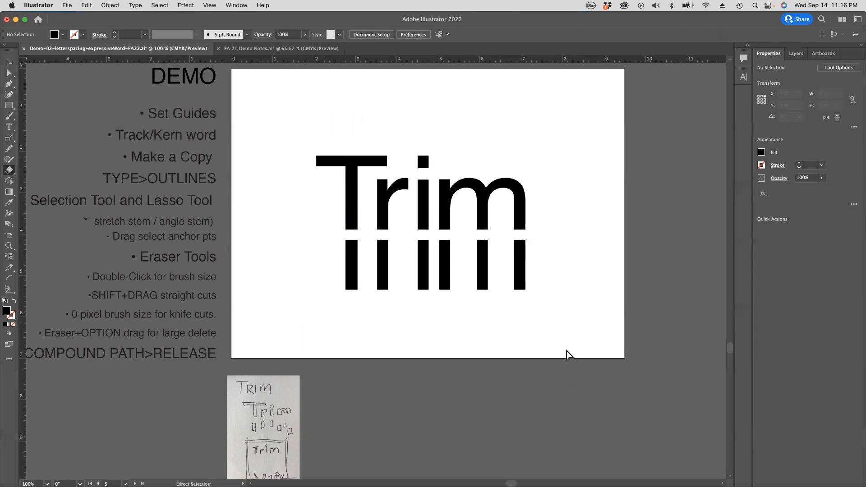
key(super+z)
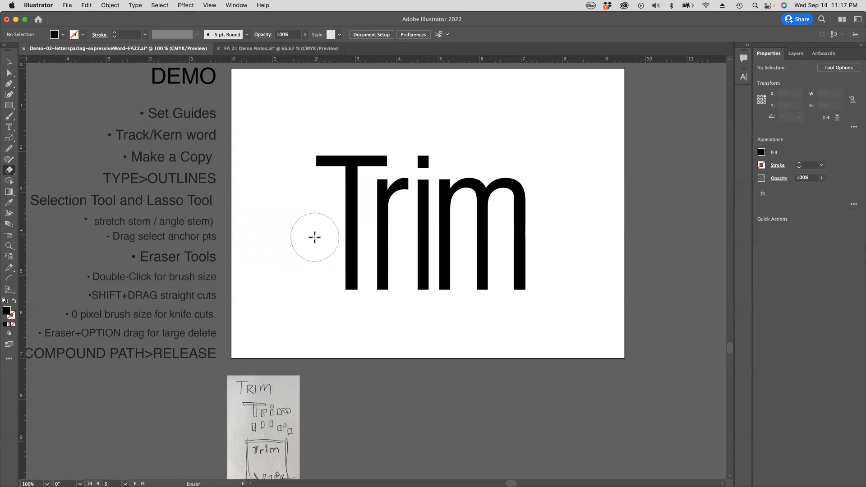
Step: Set the Eraser tool's brush size to 0 pt for knife-like cuts
double_click(9, 173)
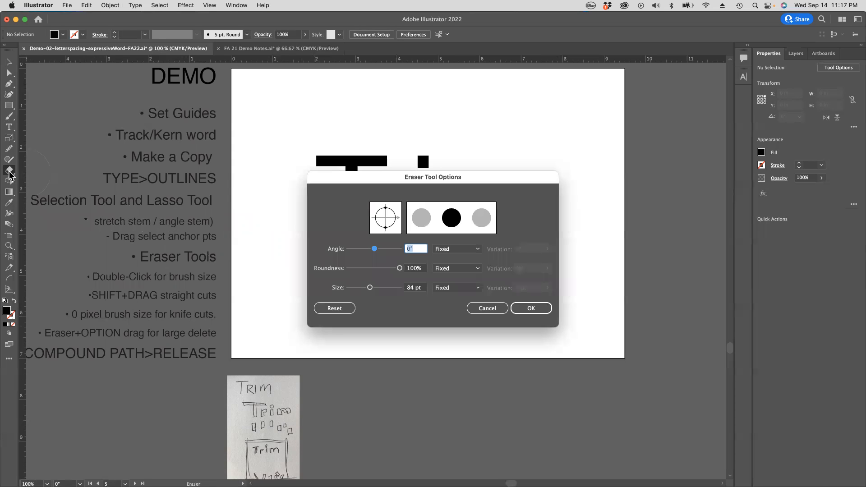
click(370, 288)
drag(370, 289, 315, 287)
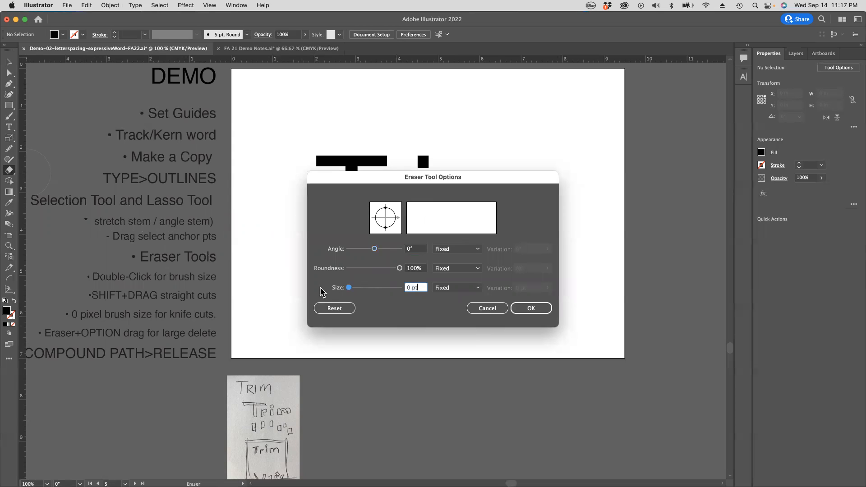
click(532, 308)
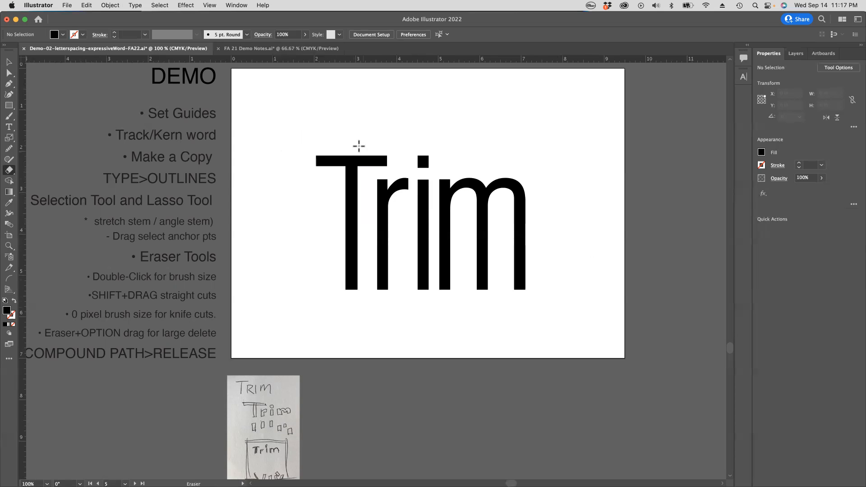
Step: Try slicing the T's lower stem with the zero-size eraser and moving the cut piece away, undo it, and deselect
drag(334, 256, 365, 261)
key(a)
click(352, 284)
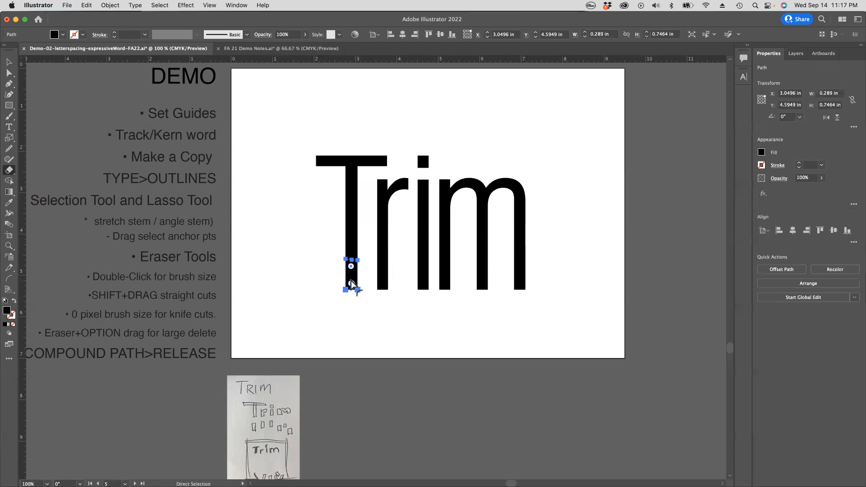
drag(352, 275, 363, 301)
key(super+z)
click(412, 309)
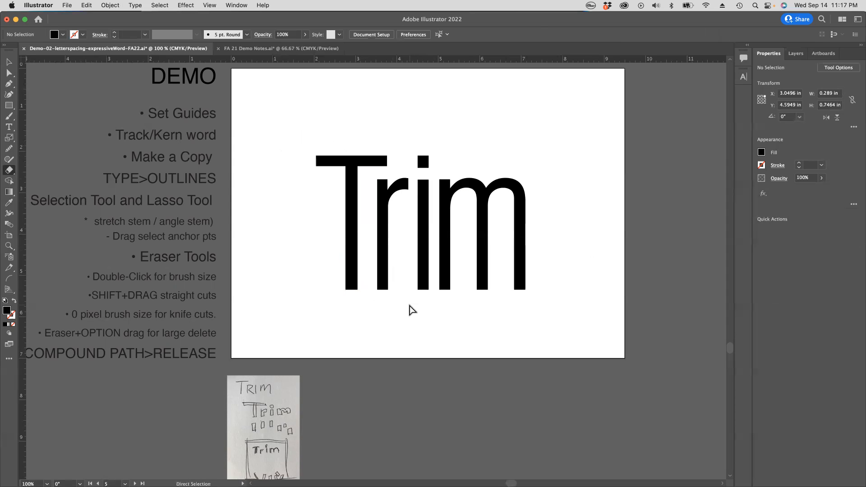
Step: Try a freehand knife cut across the stems of all four selected letters, and inspect the cuts in Outline view
drag(358, 253, 452, 277)
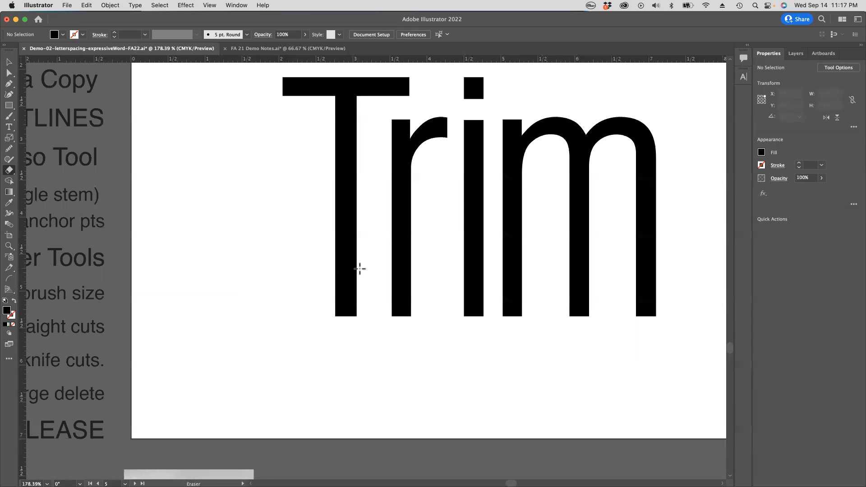
super+click(354, 290)
shift+super+click(408, 284)
shift+super+click(477, 279)
shift+super+click(517, 282)
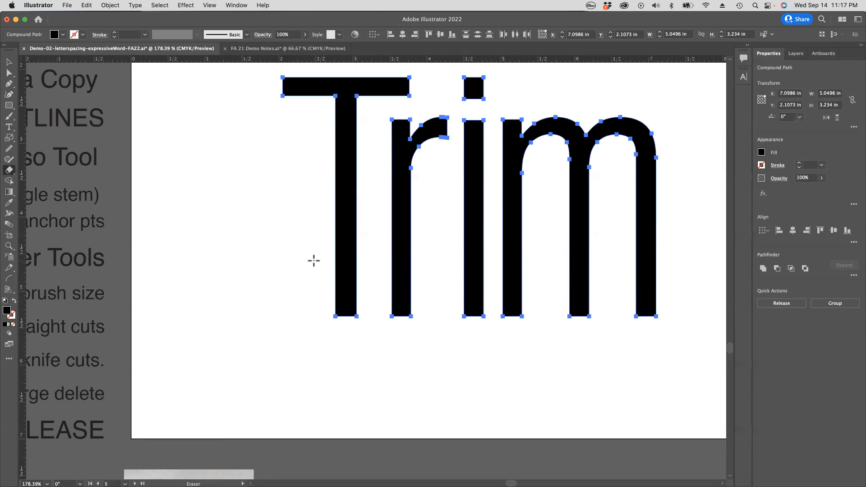
mouse_move(307, 257)
mouse_down()
mouse_move(477, 276)
mouse_move(540, 231)
mouse_move(645, 205)
mouse_move(709, 268)
mouse_up()
key(super+y)
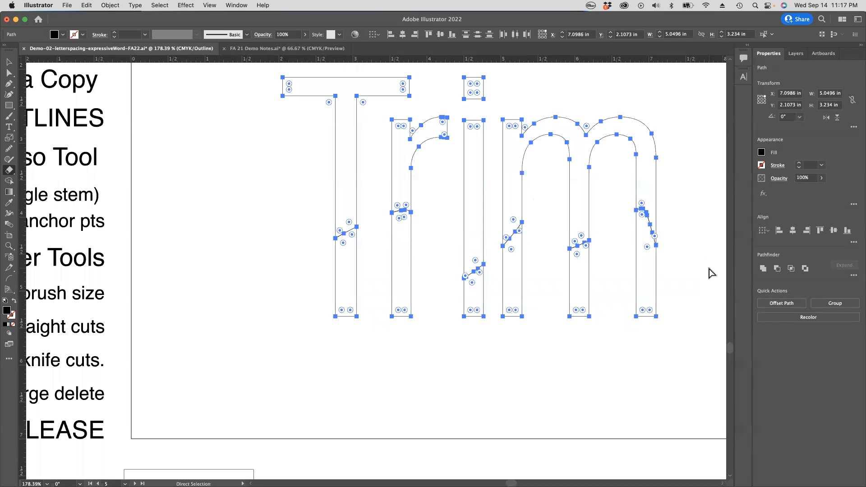
super+click(704, 265)
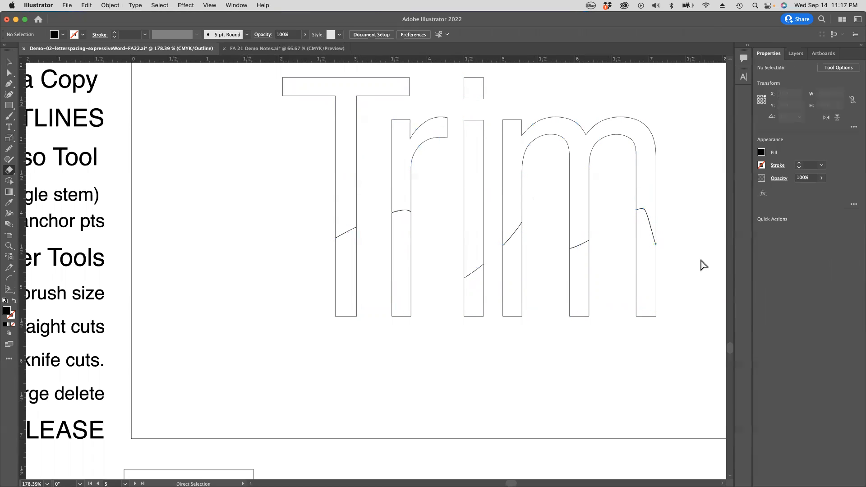
Step: With all letters selected, cut straight across every stem about 0.7 in above the feet, then return to Preview view and deselect
key(super+a)
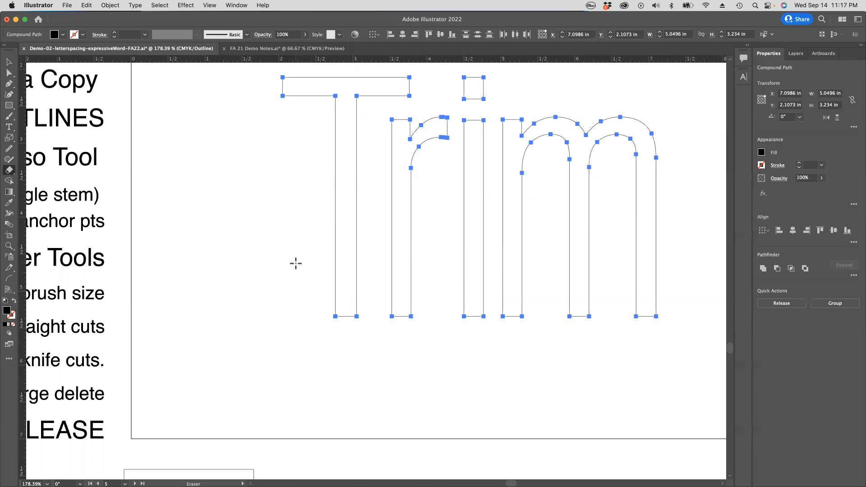
drag(710, 259, 711, 258)
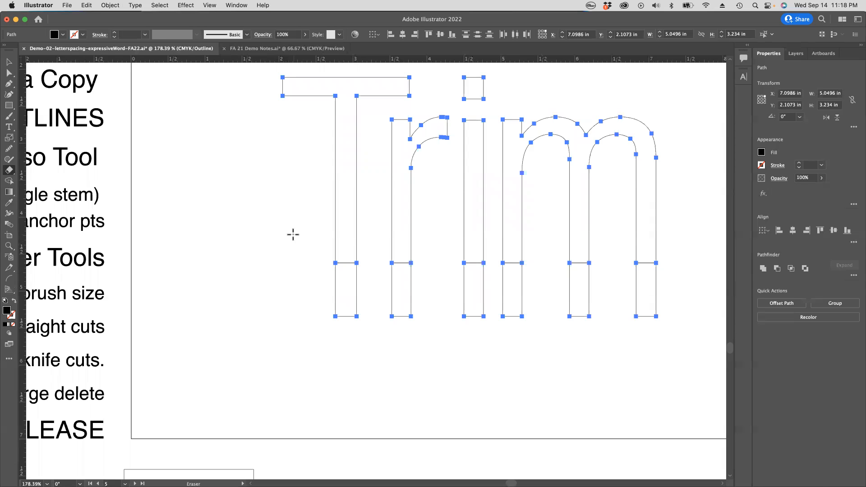
key(super+y)
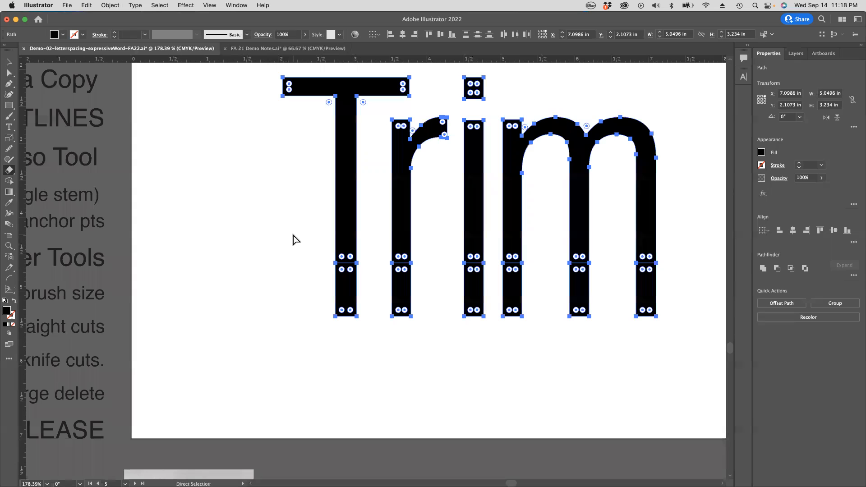
key(super+shift+a)
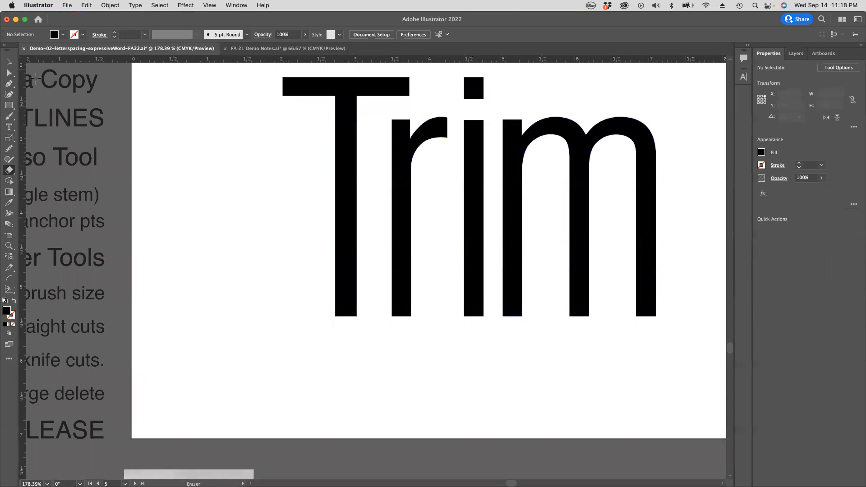
alt+super+click(251, 248)
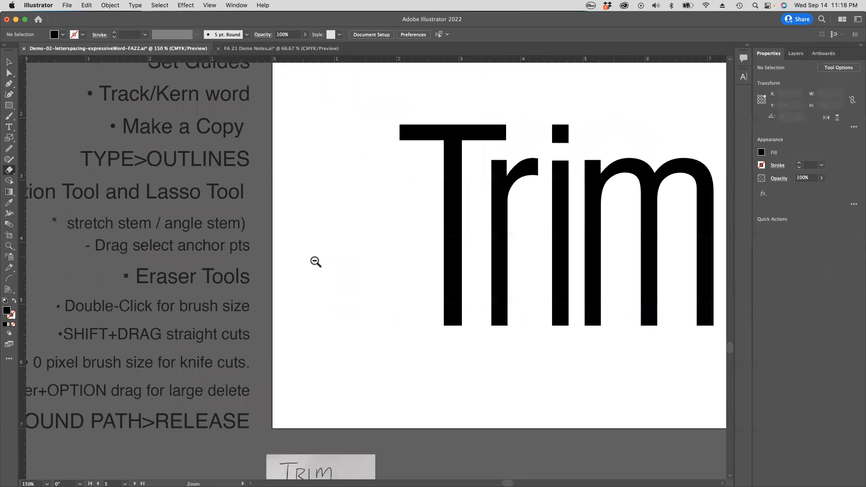
drag(331, 258, 243, 240)
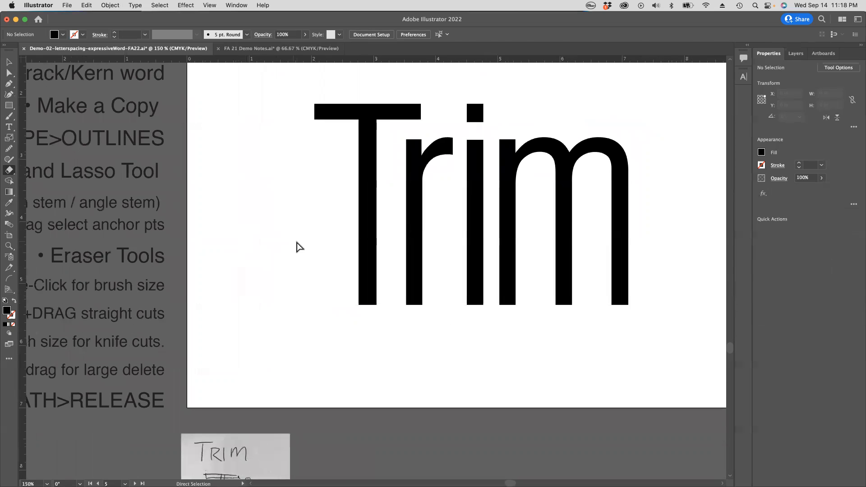
Step: Undo the previous stem cut, cut straight across every stem of all selected letters about 1.4 in above the feet, and deselect in Preview view
key(super+a)
key(super+z)
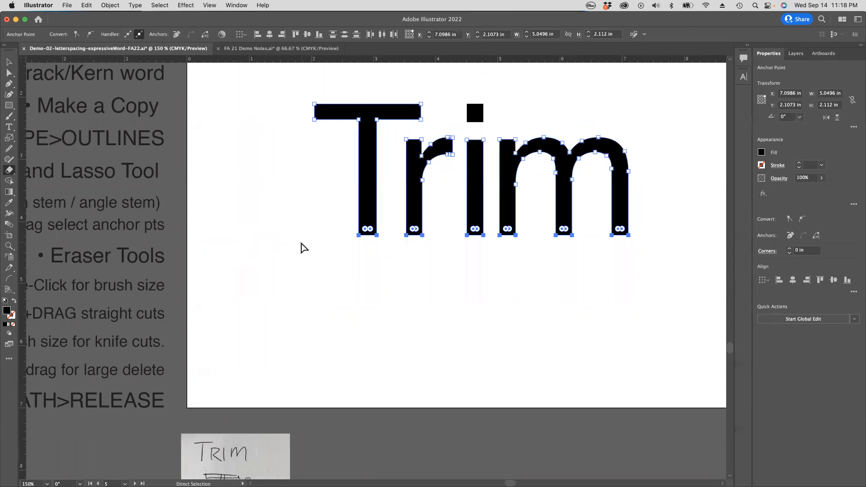
key(super+shift+z)
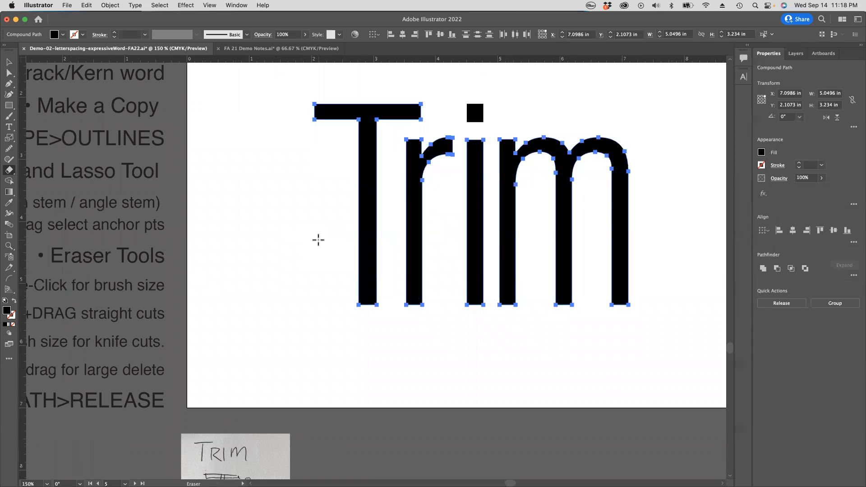
key(super+y)
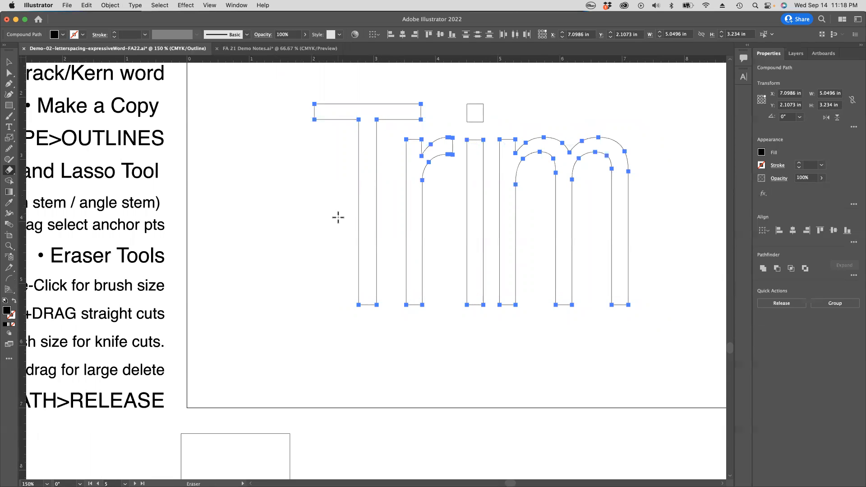
drag(661, 219, 662, 220)
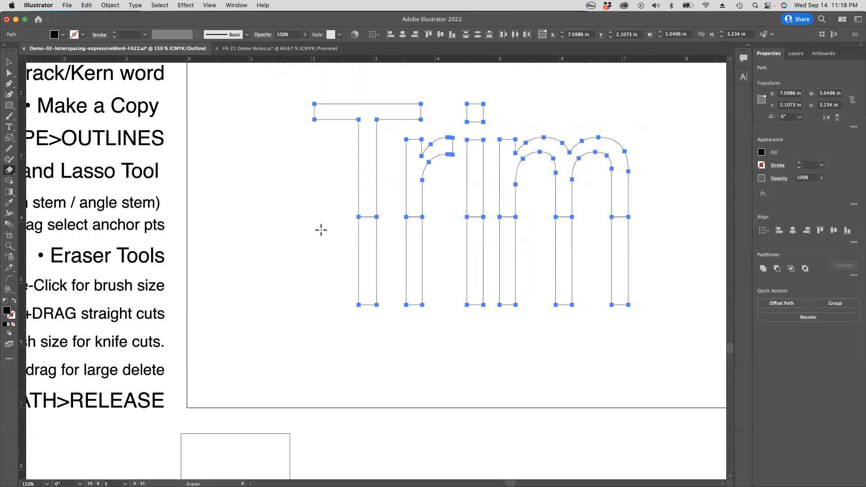
click(9, 62)
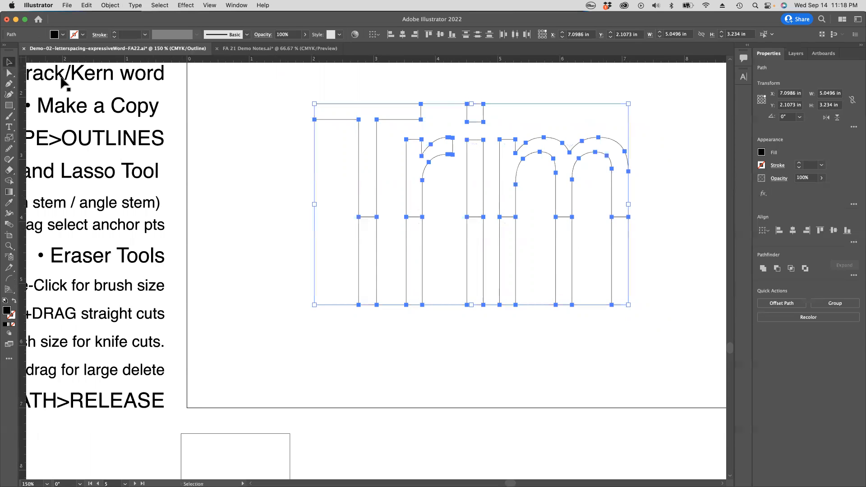
key(super+y)
click(284, 222)
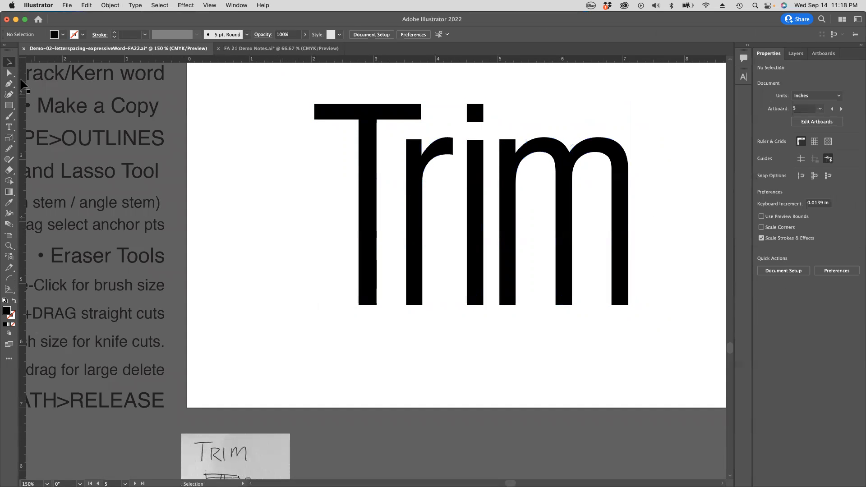
Step: Try moving the cut lower stem pieces of the T, r and i down one at a time, undoing each move
click(369, 276)
drag(369, 277, 367, 322)
key(super+z)
drag(411, 272, 419, 312)
key(super+z)
drag(475, 280, 485, 315)
key(super+z)
Step: Select all the cut lower stem pieces together, move them straight down about 1.3 in, and deselect
key(v)
click(502, 331)
drag(380, 281, 702, 327)
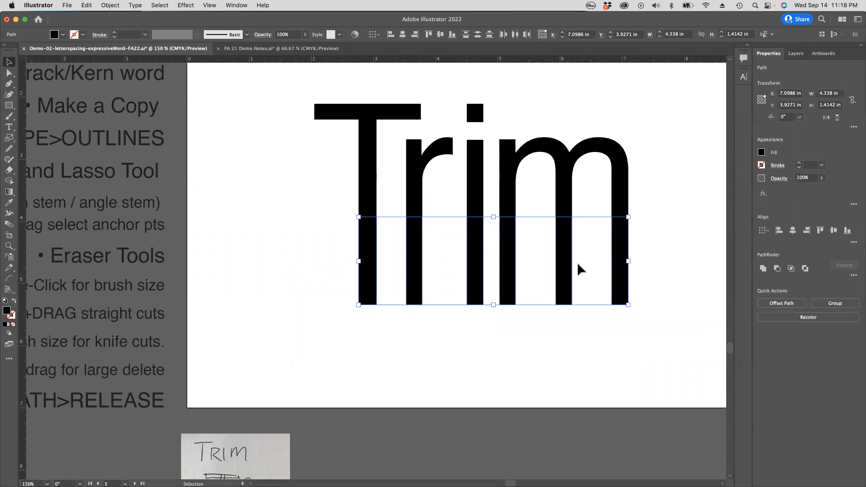
drag(564, 259, 564, 340)
click(602, 258)
Step: Cut off the tip of the r's arm with the Scissors tool, splitting the path on the arm's upper and lower curves
key(z)
alt+click(542, 264)
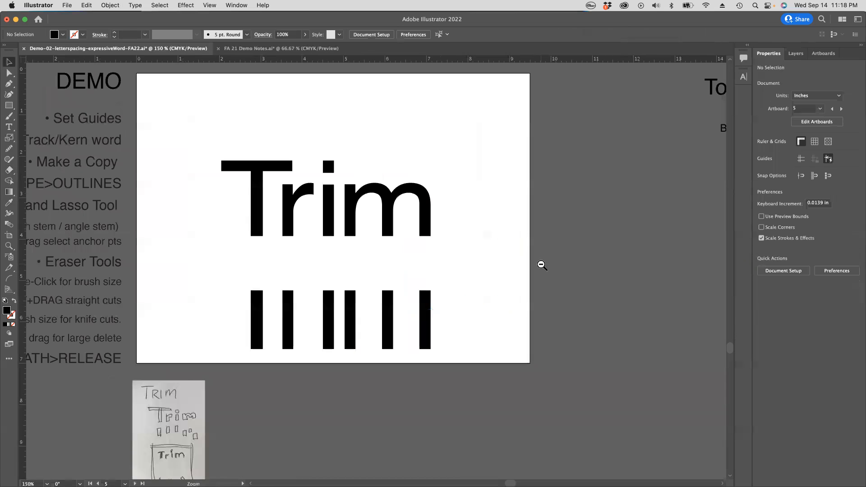
alt+click(406, 278)
drag(386, 276, 495, 263)
drag(332, 290, 392, 309)
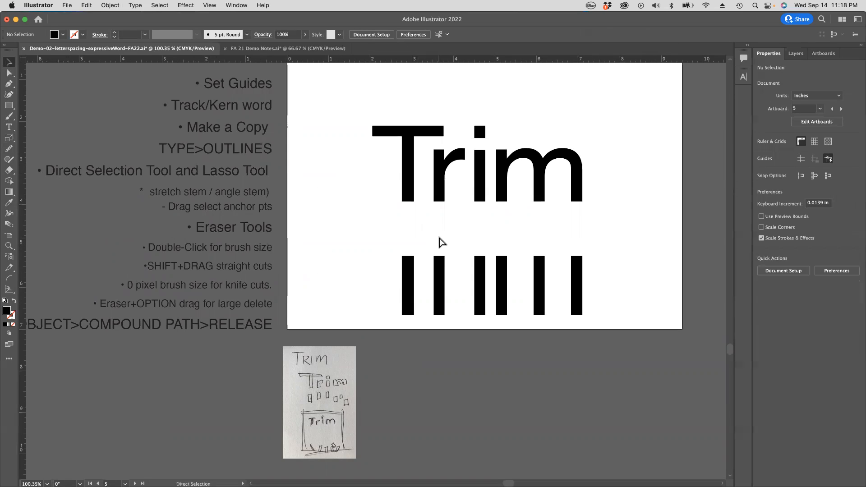
drag(454, 190, 457, 317)
drag(433, 278, 566, 307)
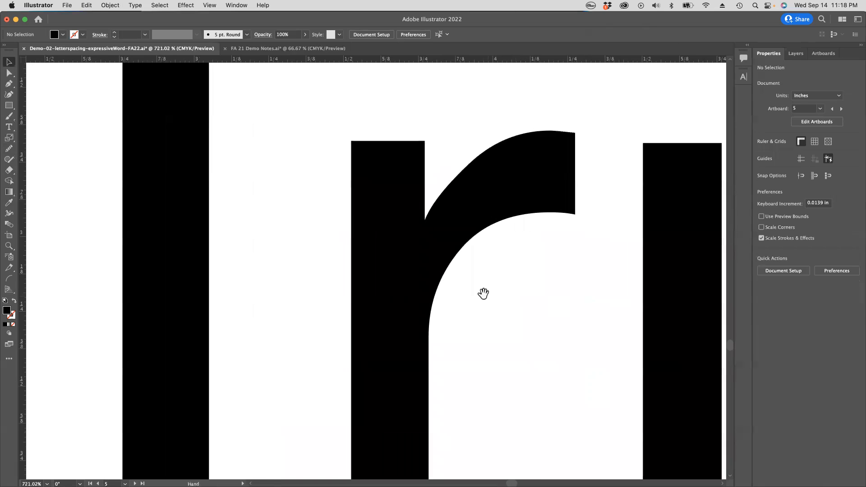
drag(484, 294, 493, 251)
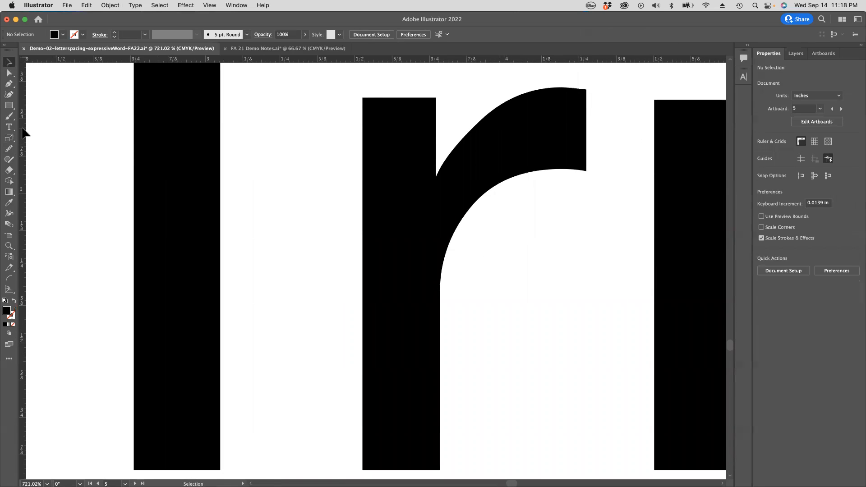
click(388, 219)
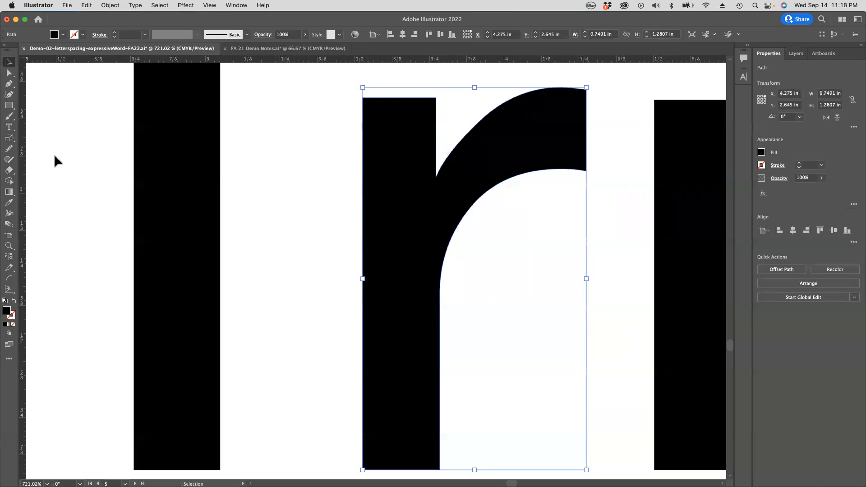
click(9, 172)
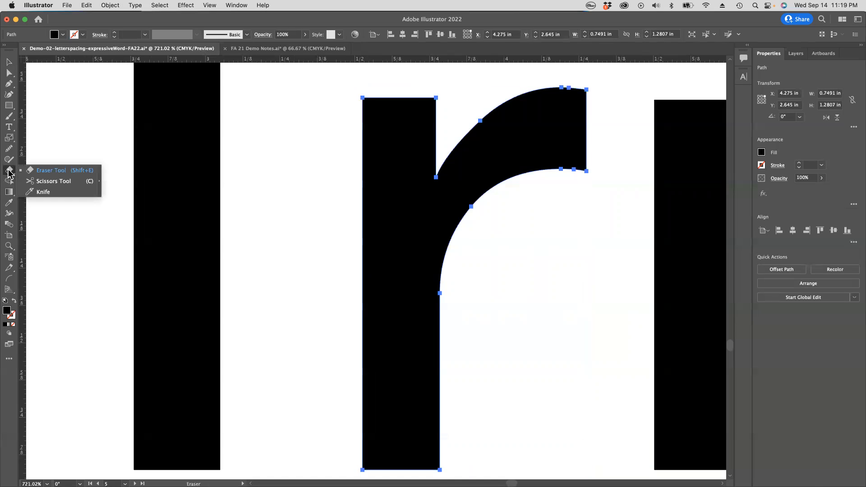
click(45, 181)
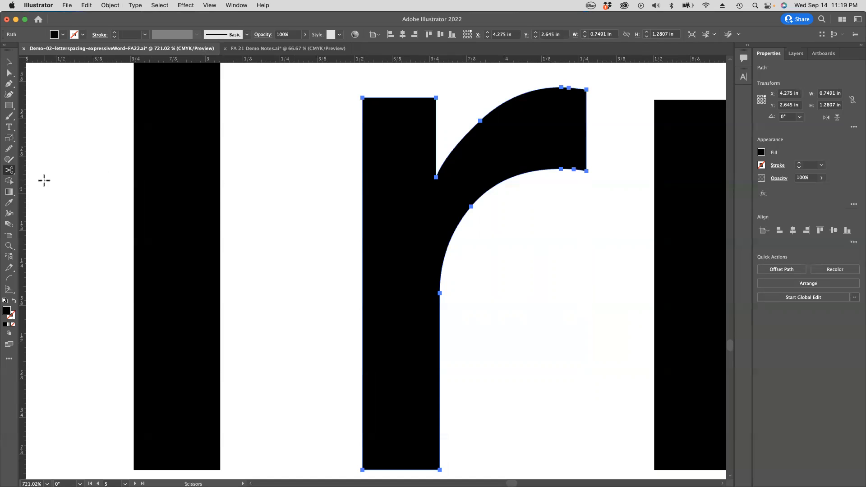
click(521, 94)
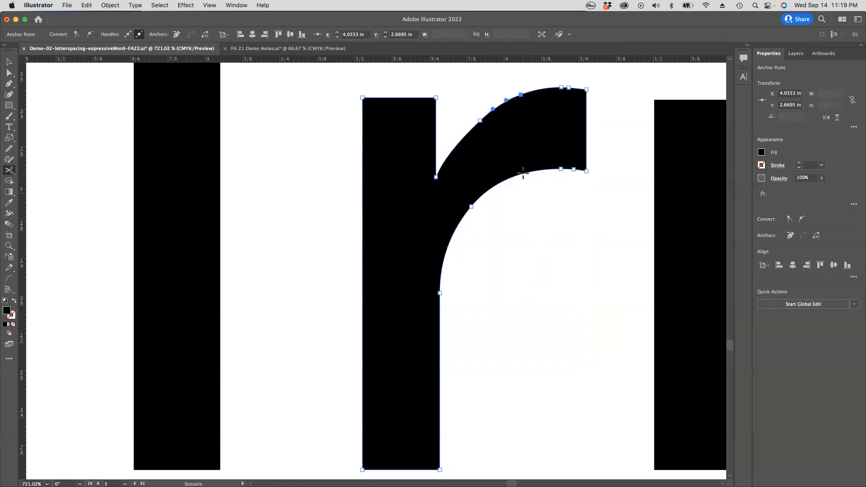
click(523, 173)
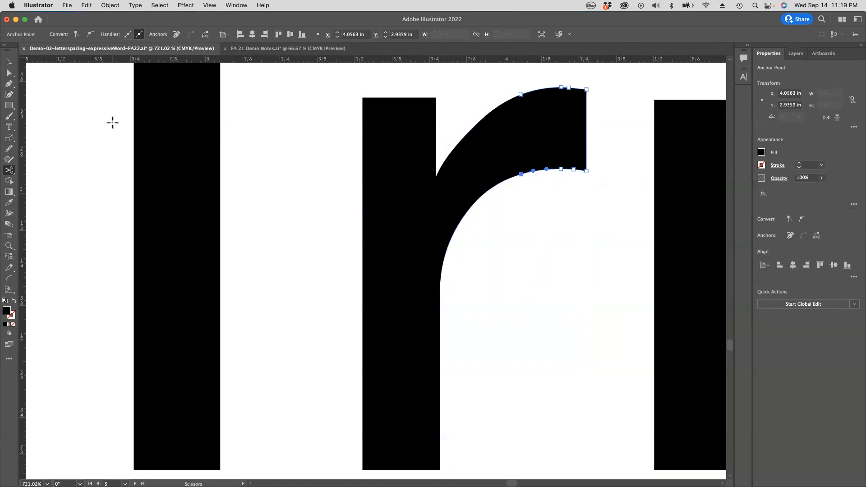
Step: Try moving the r's cut-off tip about 0.14 in away from the arm, undo the move, and deselect
click(9, 75)
click(526, 213)
drag(548, 141, 588, 140)
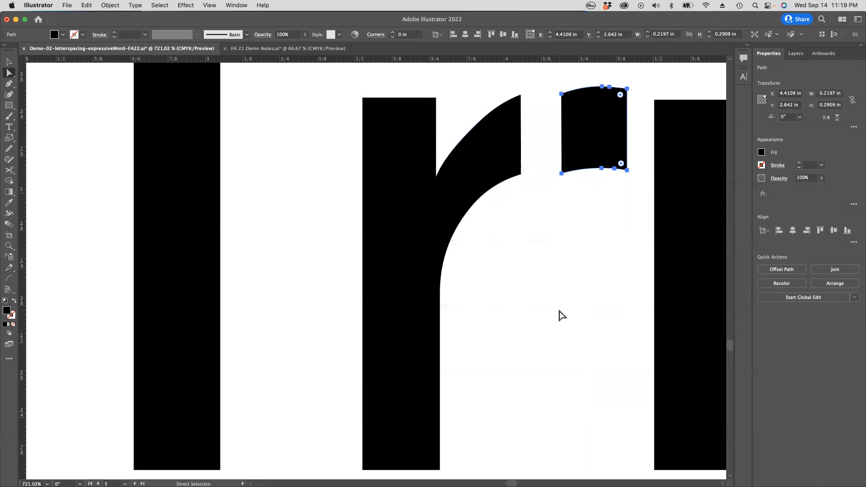
drag(588, 144, 572, 140)
key(super+z)
drag(595, 119, 558, 128)
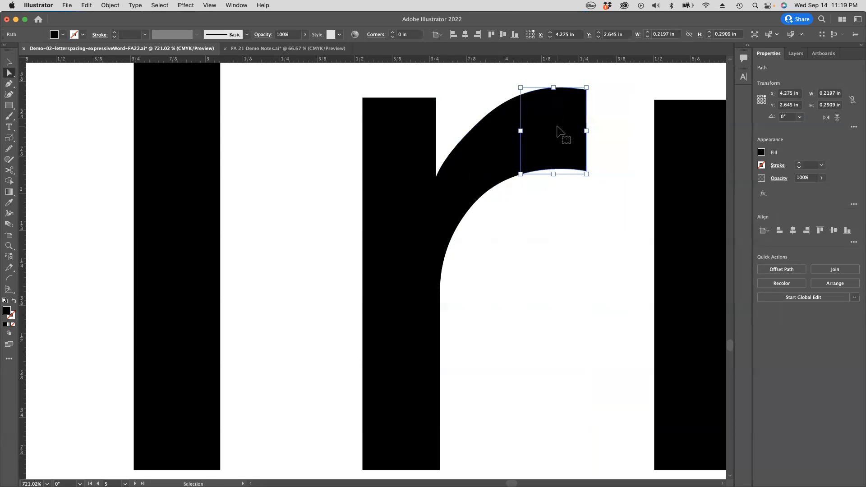
click(558, 130)
click(622, 213)
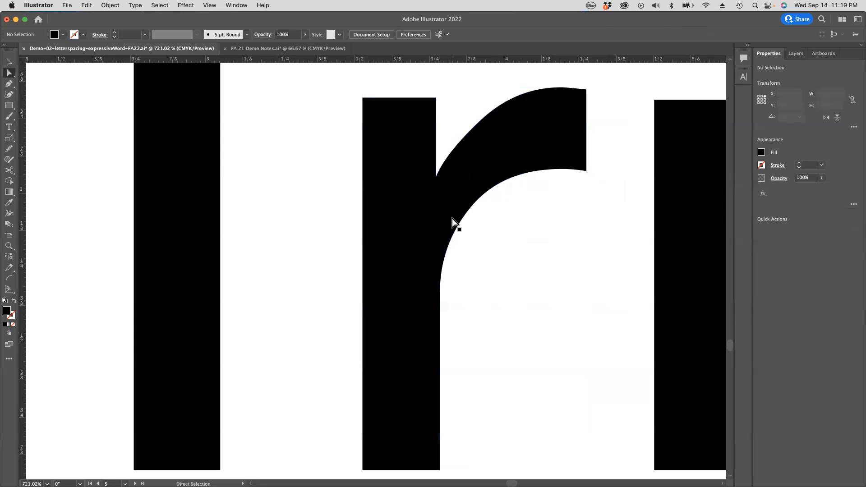
Step: Select the upper parts of the word Trim and move them up about 1.1 in, away from the cut stem pieces, and deselect
alt+super+click(510, 230)
alt+super+click(511, 230)
alt+super+click(511, 230)
drag(280, 286, 491, 194)
alt+super+click(492, 207)
alt+super+click(492, 207)
drag(390, 371, 508, 222)
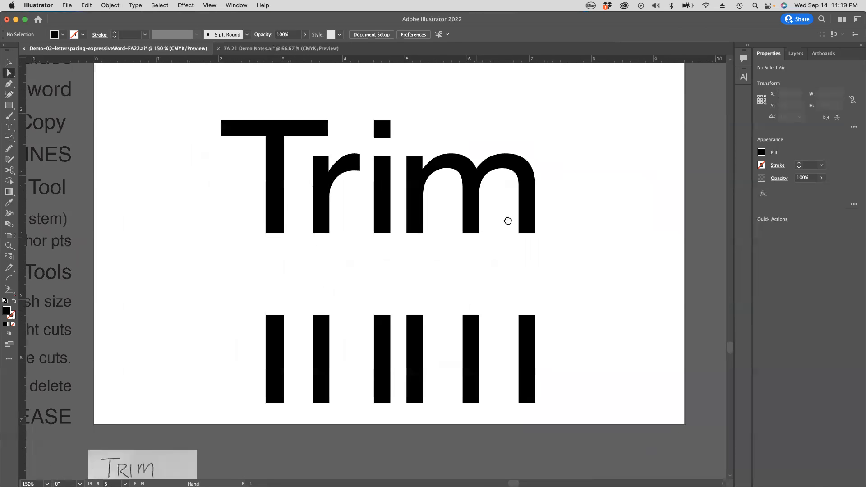
alt+super+click(372, 281)
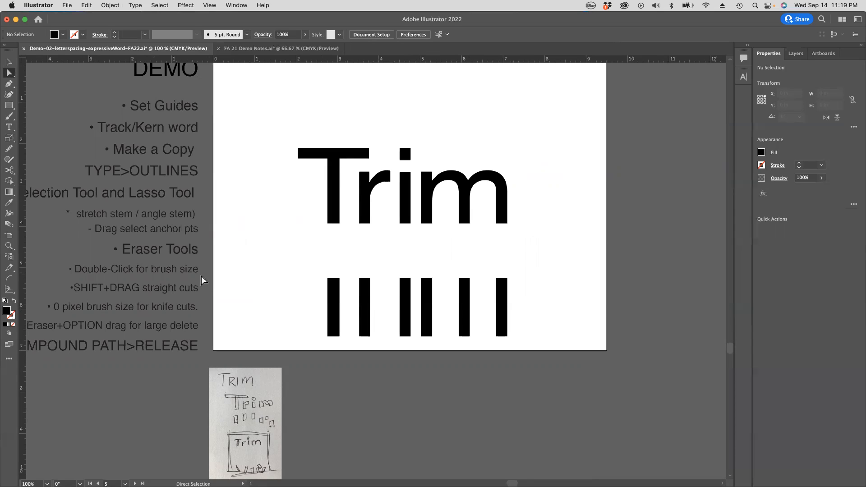
scroll(201, 276, left, 2)
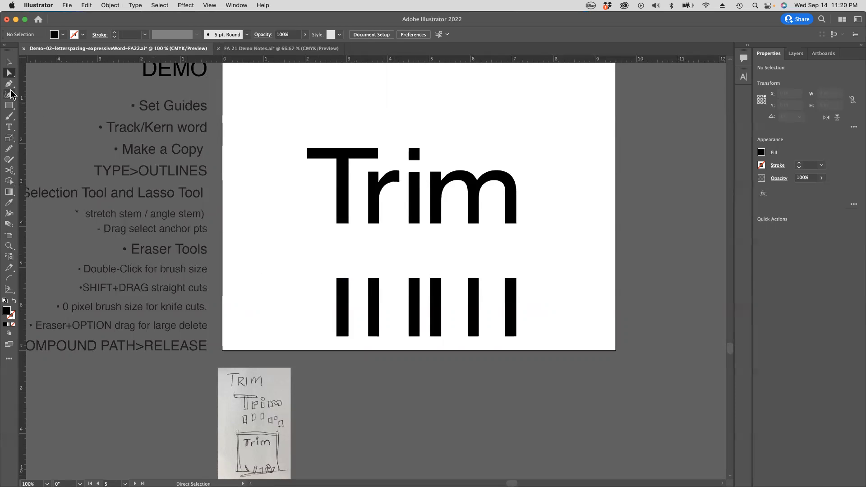
click(9, 62)
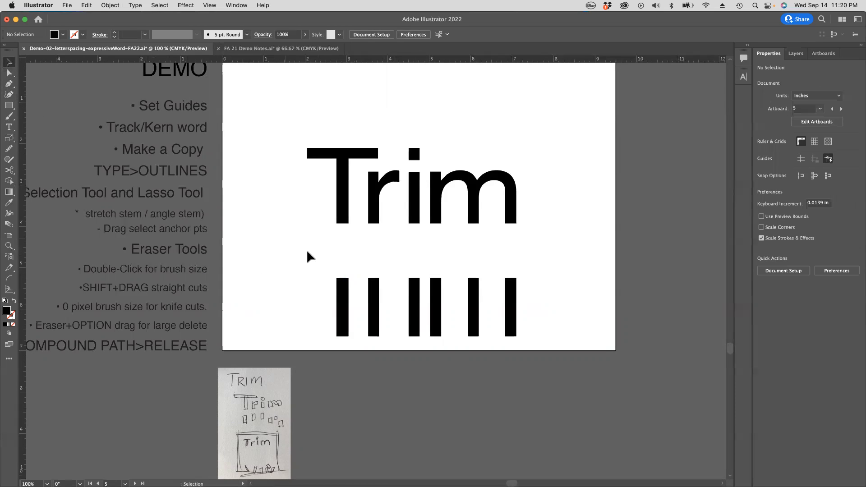
click(342, 301)
shift+click(416, 304)
shift+click(438, 302)
shift+click(472, 303)
shift+click(511, 303)
click(540, 298)
drag(277, 128, 572, 251)
key(shift+Up)
key(shift+Up)
key(shift+Up)
key(shift+Up)
key(shift+Up)
key(shift+Up)
key(shift+Up)
key(shift+Up)
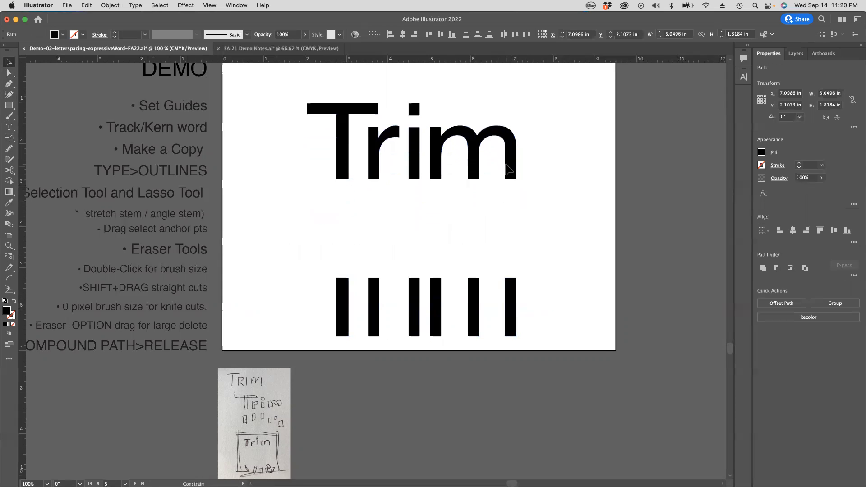
click(516, 220)
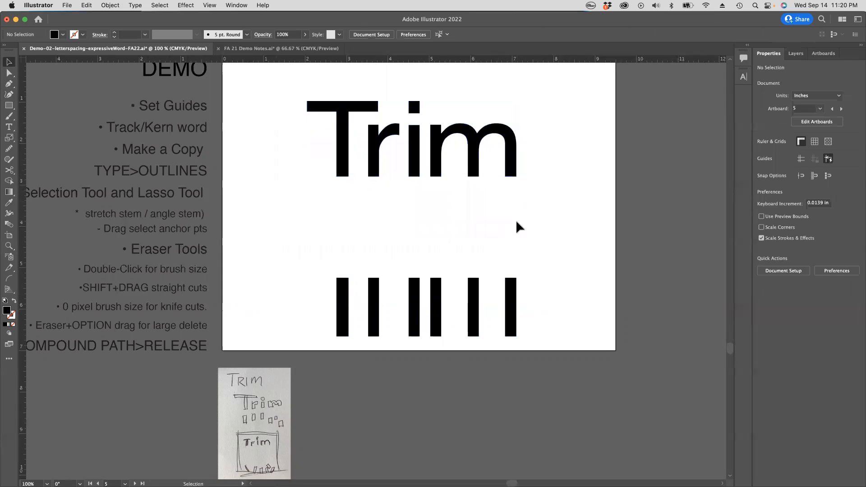
Step: Rotate the T's cut piece almost horizontal and the r's piece to about 65°, overlapping them near the artboard's lower edge
click(345, 302)
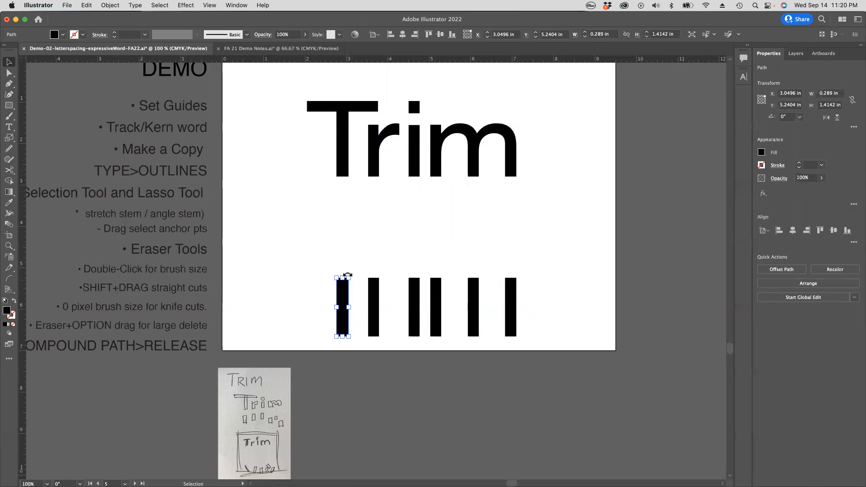
drag(352, 275, 351, 324)
click(377, 289)
click(392, 293)
click(376, 289)
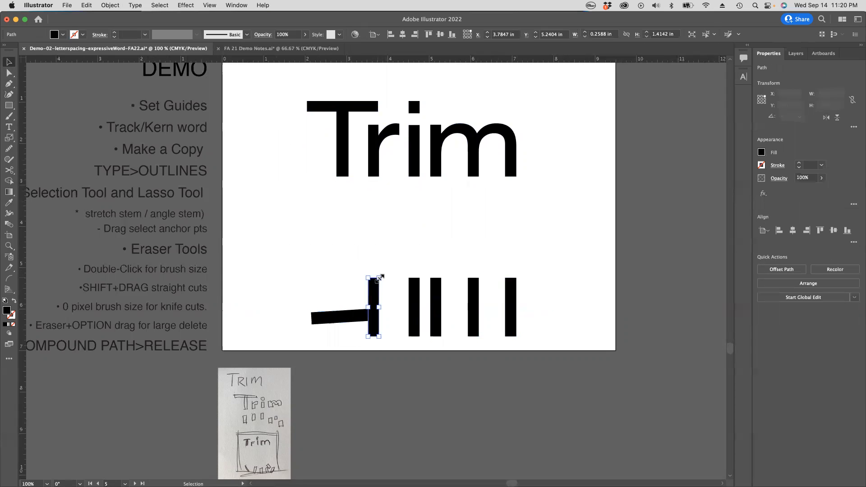
drag(380, 275, 379, 316)
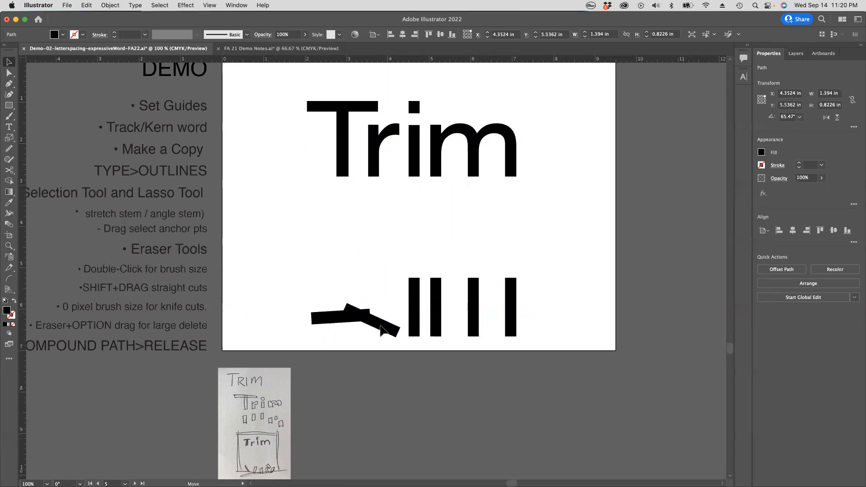
Step: Rotate the i's piece to a shallow downward slope and the m's first piece nearly flat, adding both to the fallen pile
click(414, 303)
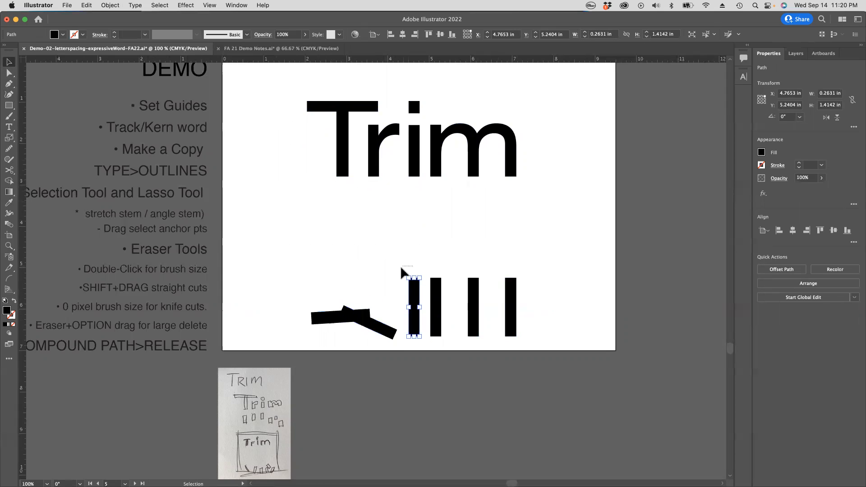
drag(404, 274, 414, 325)
click(437, 288)
click(410, 279)
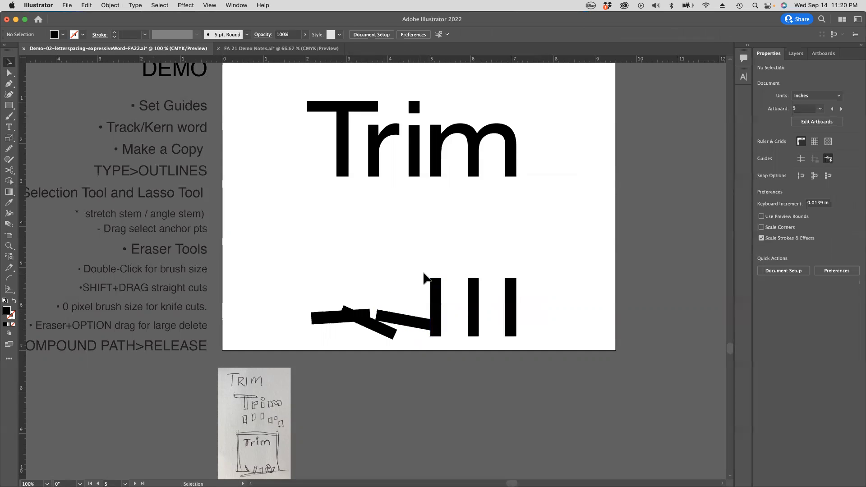
click(438, 290)
drag(431, 274, 443, 335)
Step: Rotate the m's middle piece to a shallow downward slope and its last piece nearly flat, placing both at the end of the fallen pile
click(472, 302)
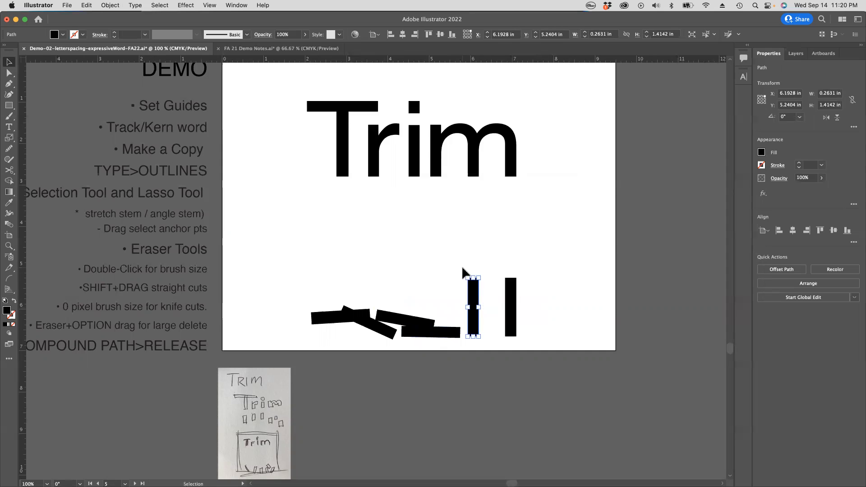
drag(466, 273, 468, 321)
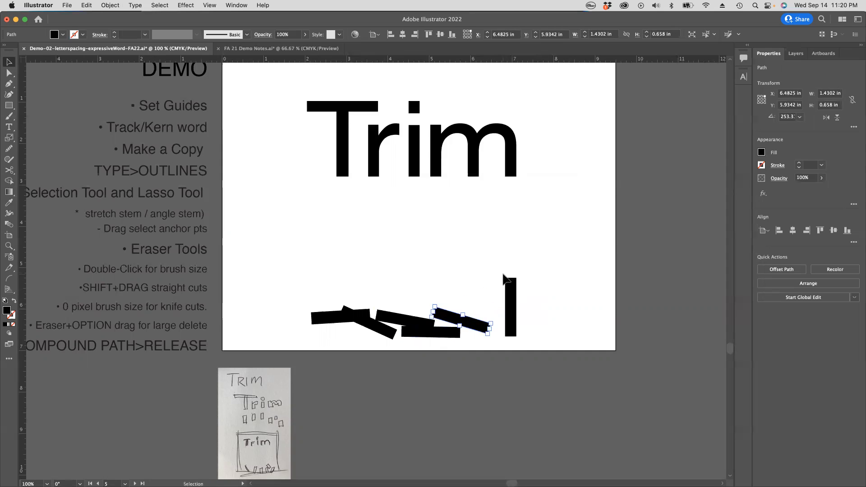
click(510, 283)
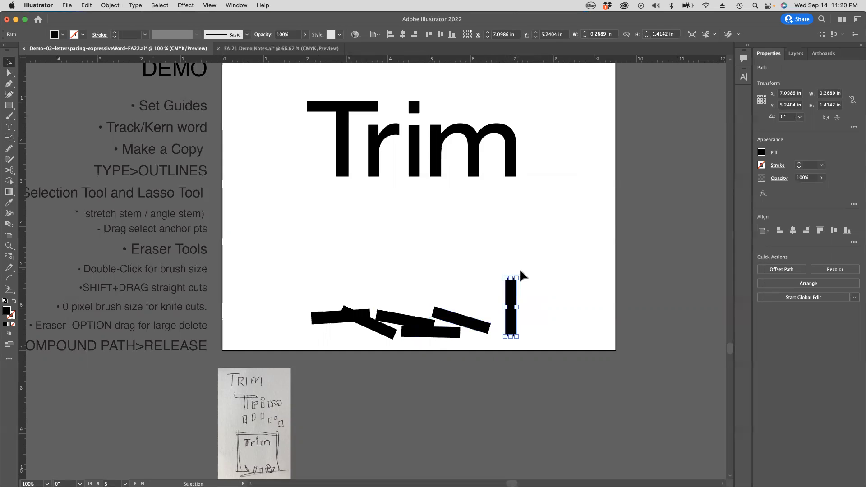
click(521, 283)
click(513, 281)
drag(518, 276, 531, 329)
click(470, 279)
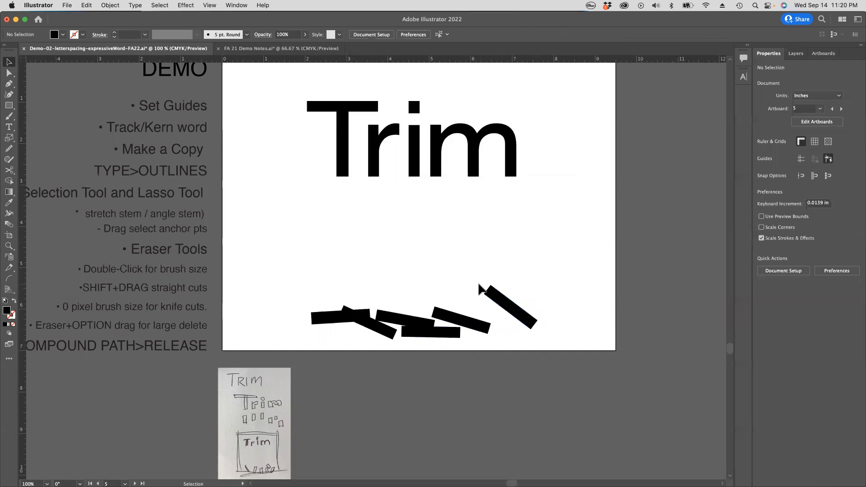
drag(490, 284, 470, 296)
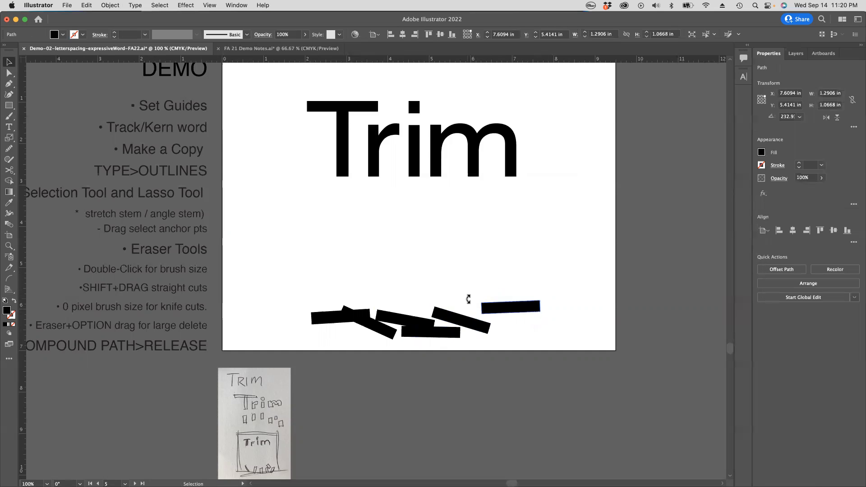
drag(522, 309, 534, 325)
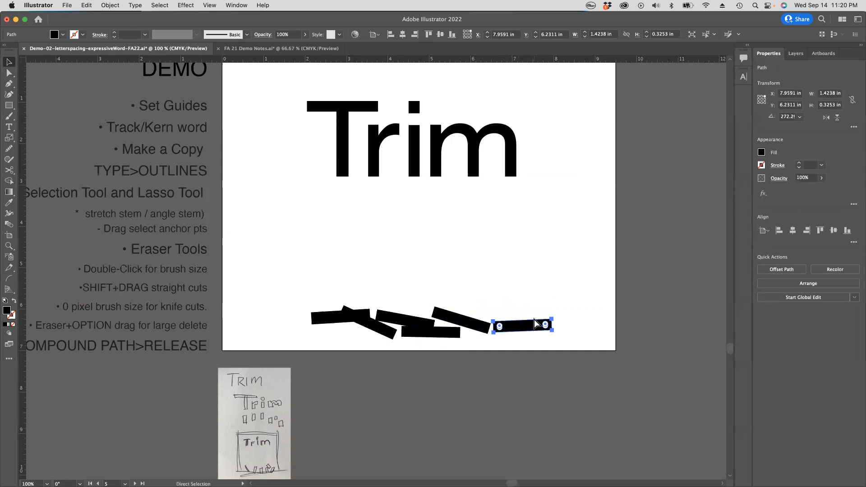
click(514, 251)
Step: Go to the Too Subtle! artboard and turn on Trim View to hide everything outside the artboards
key(super+minus)
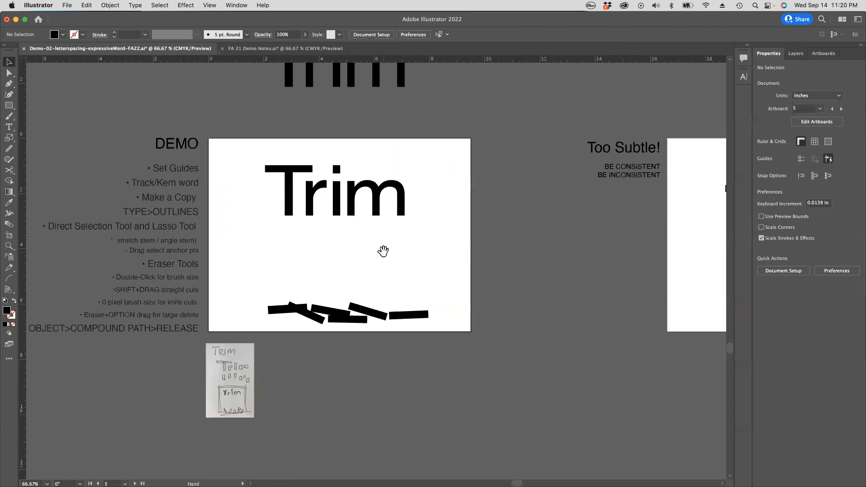
drag(383, 250, 469, 286)
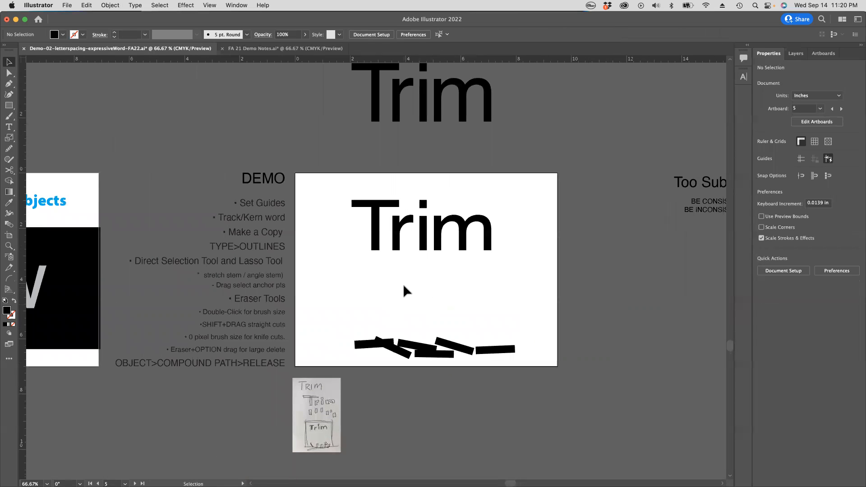
key(z)
drag(430, 273, 490, 305)
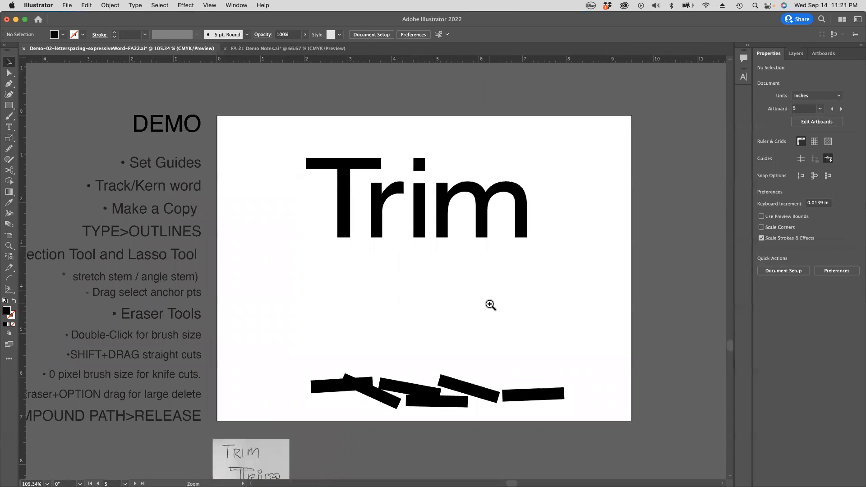
key(space)
key(super+space)
key(space)
drag(631, 306, 363, 308)
drag(592, 309, 261, 311)
drag(512, 310, 357, 308)
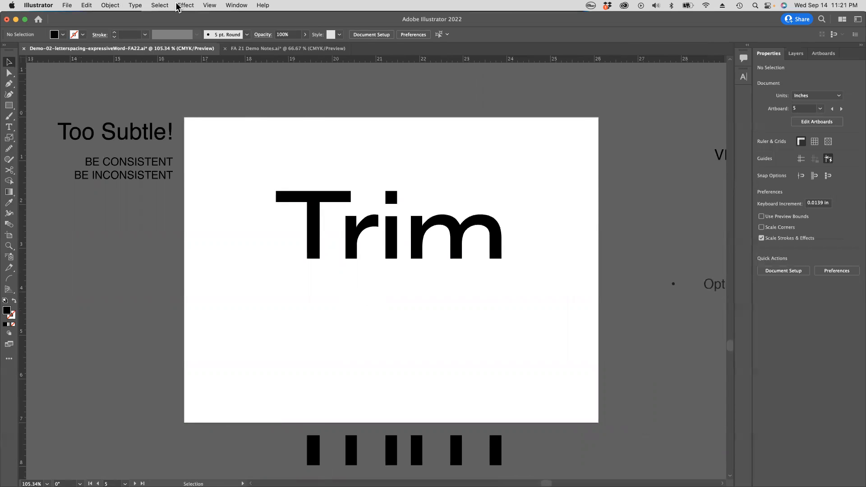
click(209, 5)
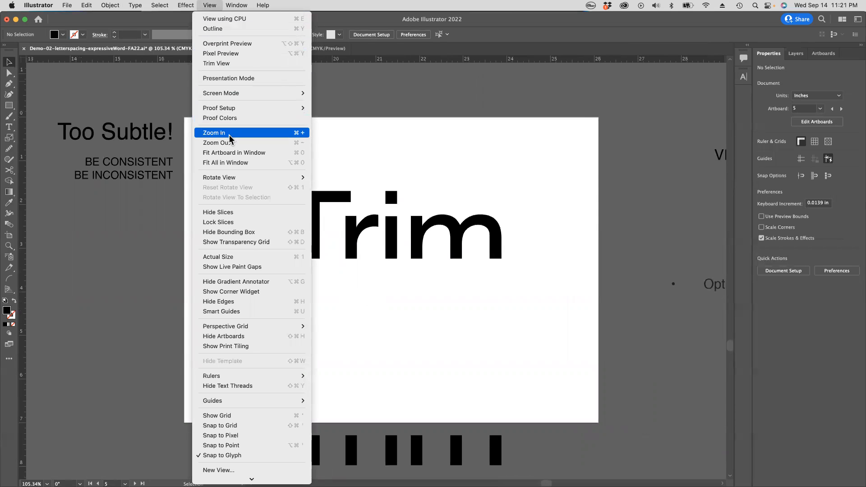
click(217, 63)
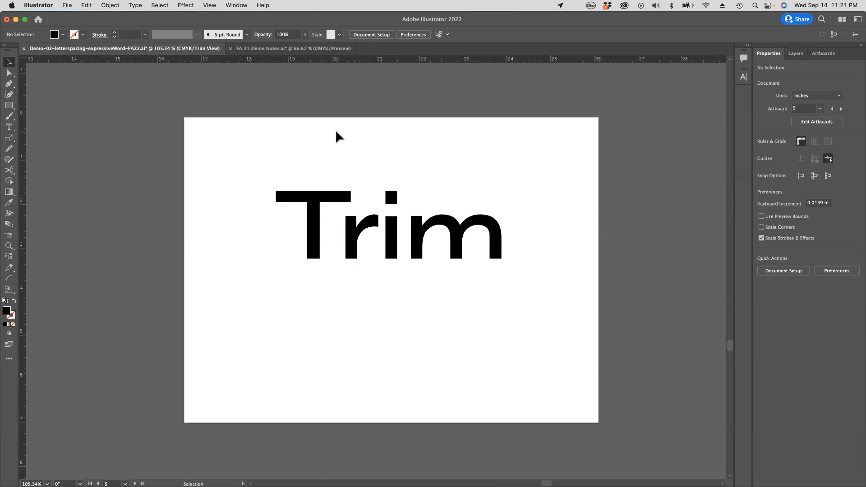
Step: Select the six cut pieces hidden below the artboard, move them up about 1.3 in onto it, and deselect
click(9, 73)
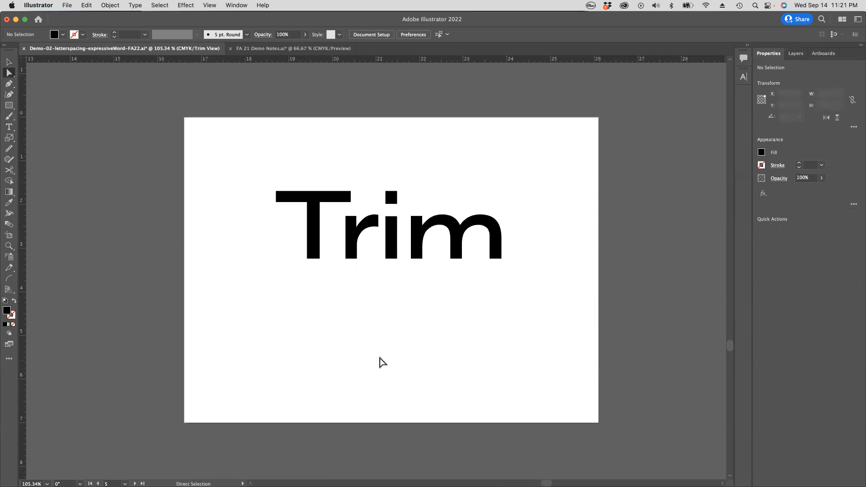
click(323, 274)
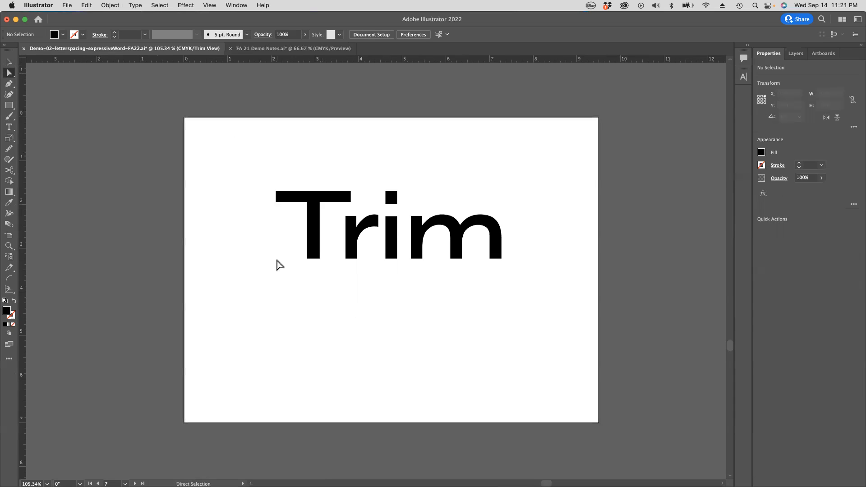
scroll(333, 325, down, 3)
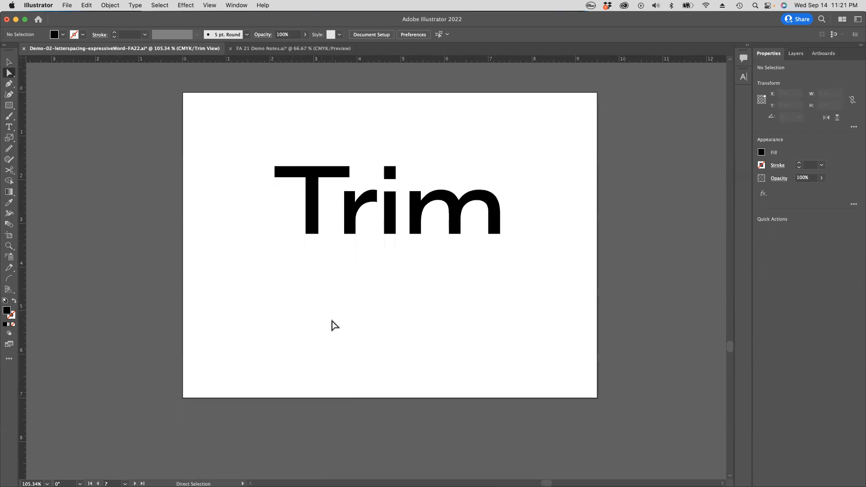
drag(237, 307, 564, 453)
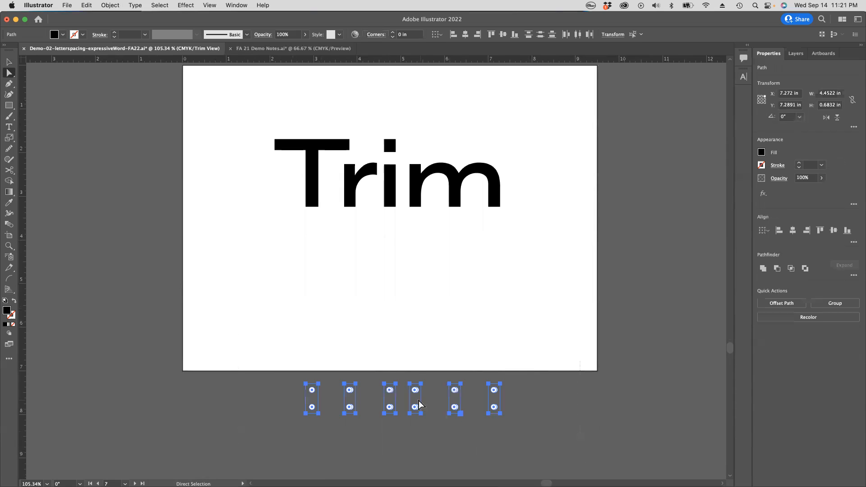
drag(417, 401, 410, 343)
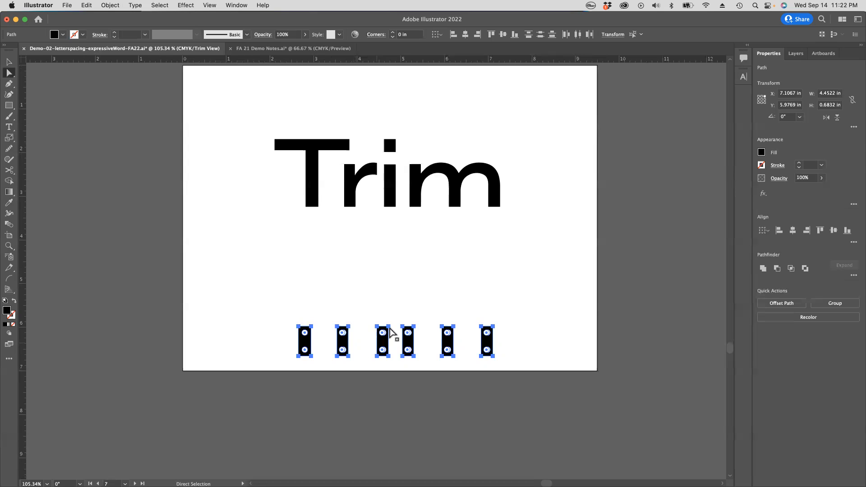
click(394, 259)
Step: Shorten all the stems of Trim slightly by moving their bottom anchor points up together, and deselect
drag(280, 202, 541, 233)
key(Up)
key(Up)
key(Up)
key(Up)
key(Up)
key(Up)
key(Up)
key(Up)
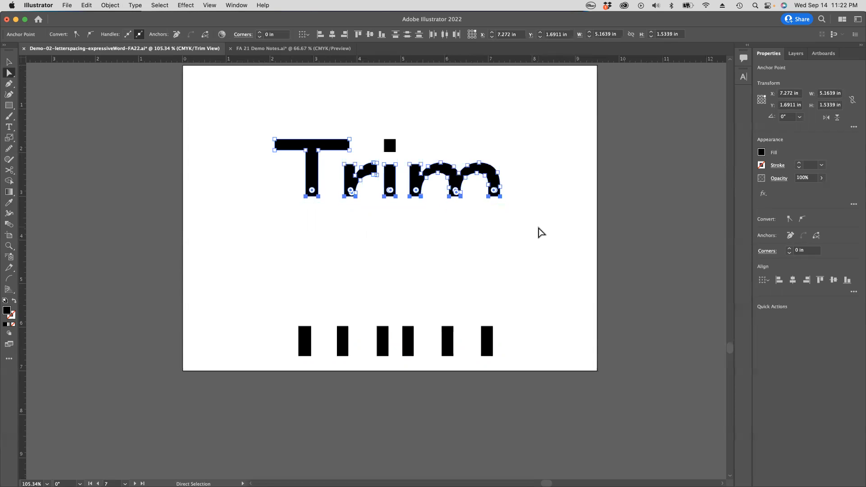
click(546, 229)
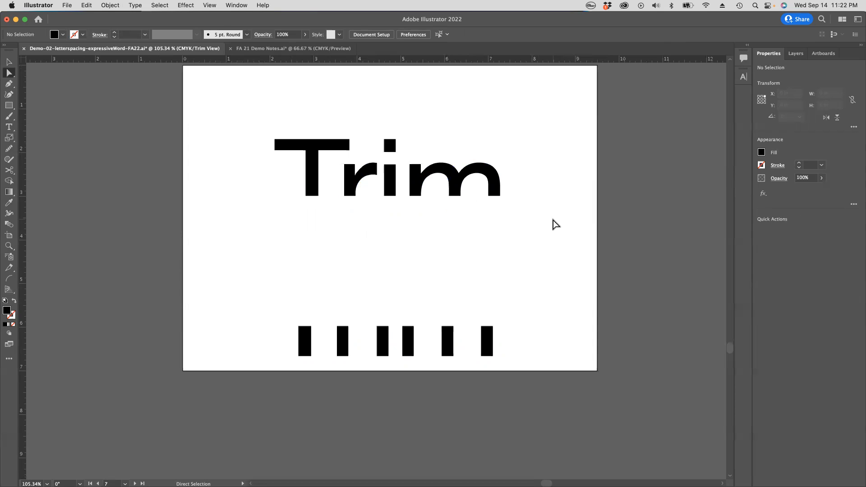
Step: Select the six cut pieces and the individual letters of Trim in turn to examine them as separate shapes
drag(269, 283, 557, 384)
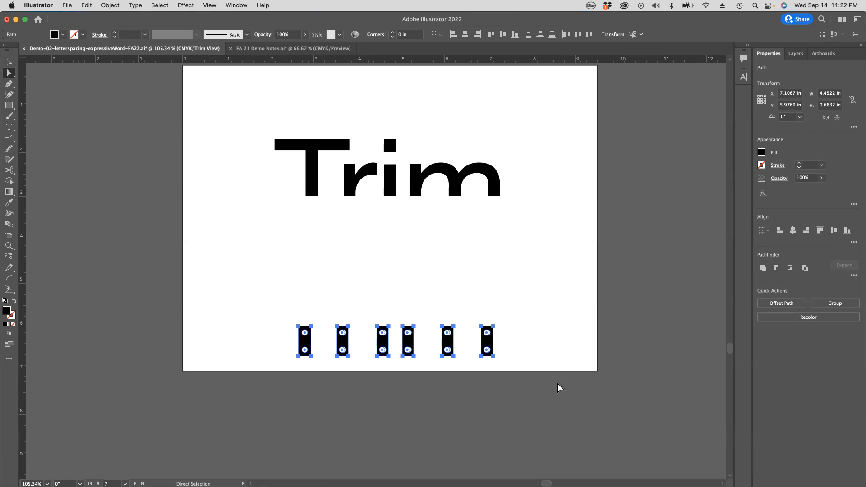
click(505, 261)
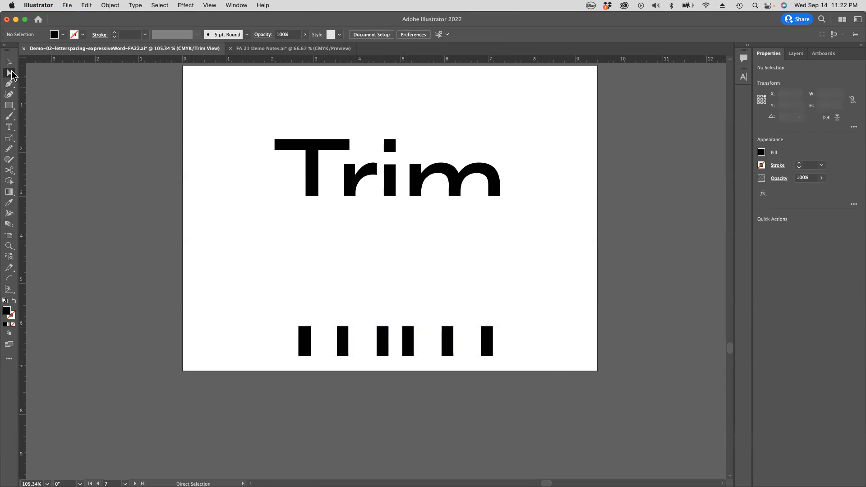
click(311, 151)
click(353, 178)
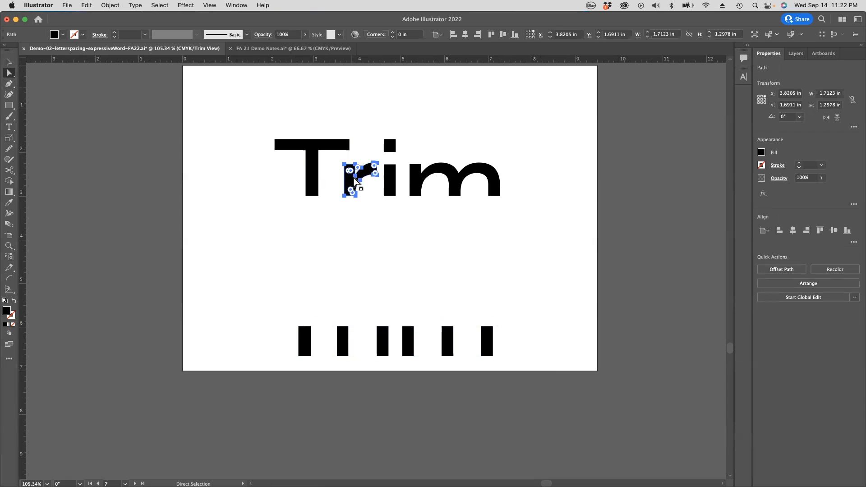
click(389, 178)
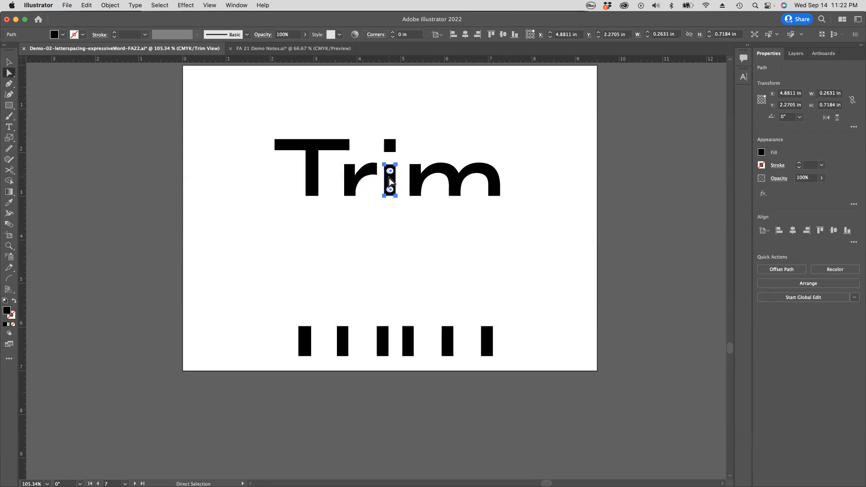
click(435, 177)
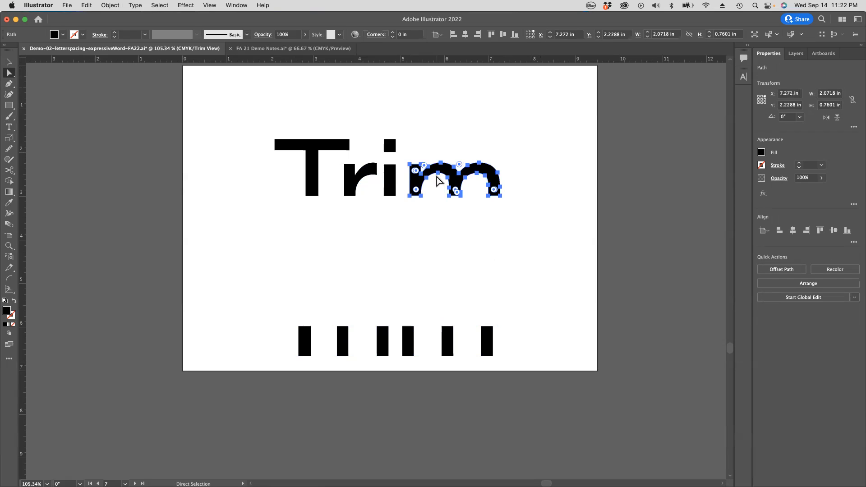
click(290, 203)
drag(264, 289, 560, 389)
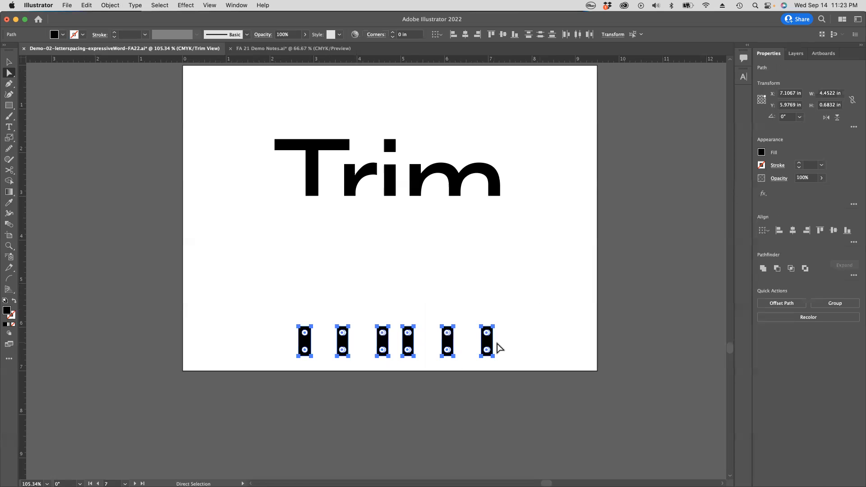
click(500, 328)
click(492, 333)
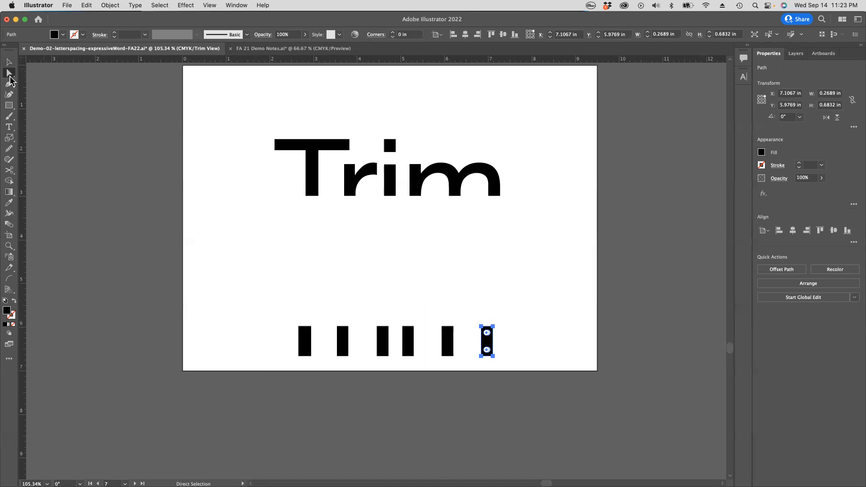
Step: Rotate the first cut piece nearly flat and the second to a downward slope near the artboard's lower edge
click(303, 335)
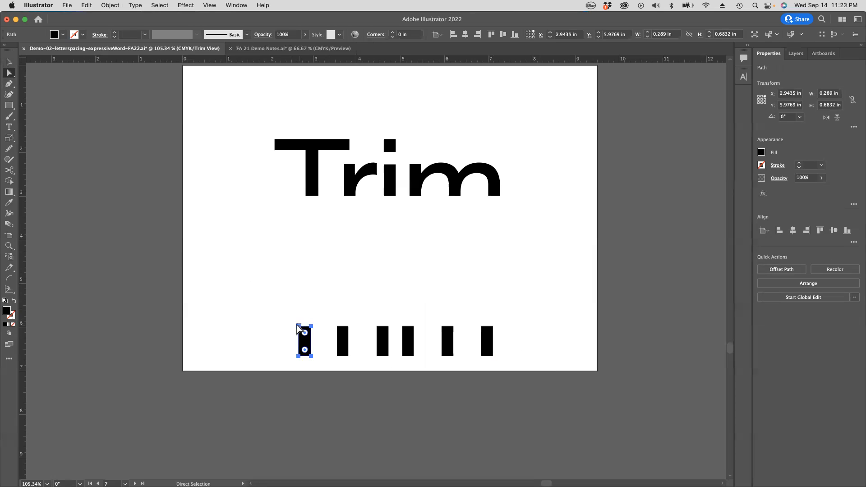
click(9, 62)
drag(294, 323, 280, 357)
click(343, 340)
drag(335, 325, 324, 358)
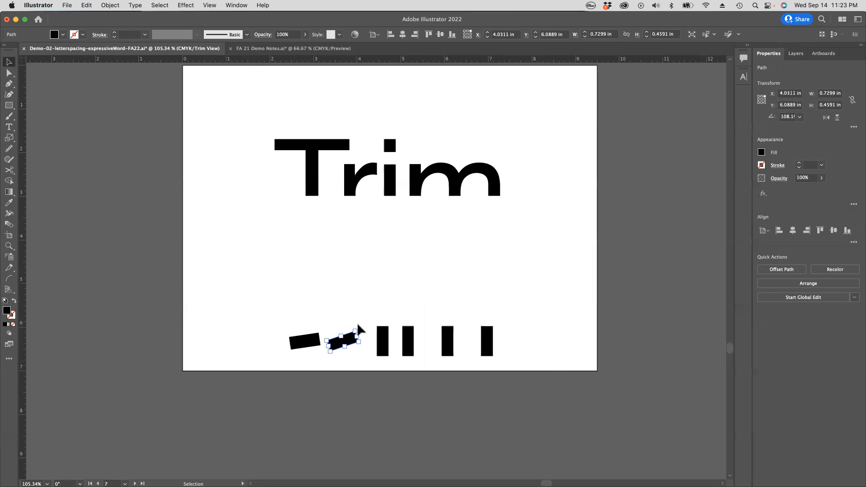
click(366, 345)
click(354, 339)
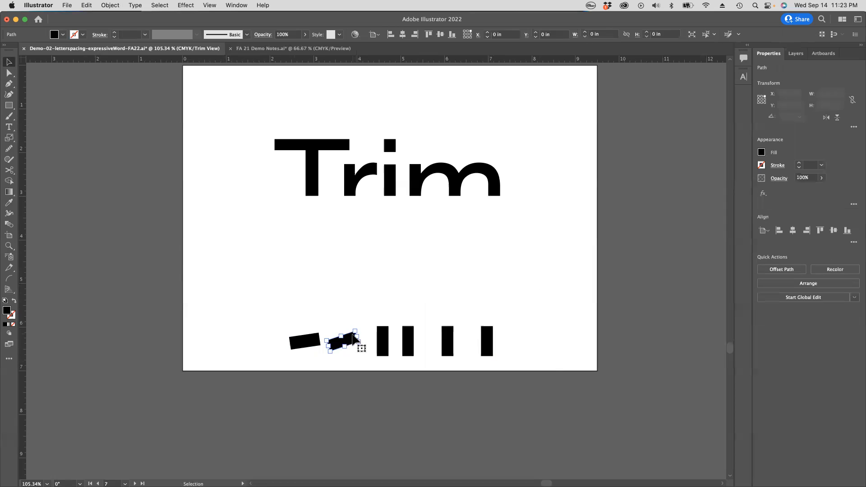
drag(357, 326, 357, 353)
Step: Rotate the third cut piece nearly flat and the fourth to an upward slope
click(382, 342)
click(408, 340)
drag(412, 327, 406, 347)
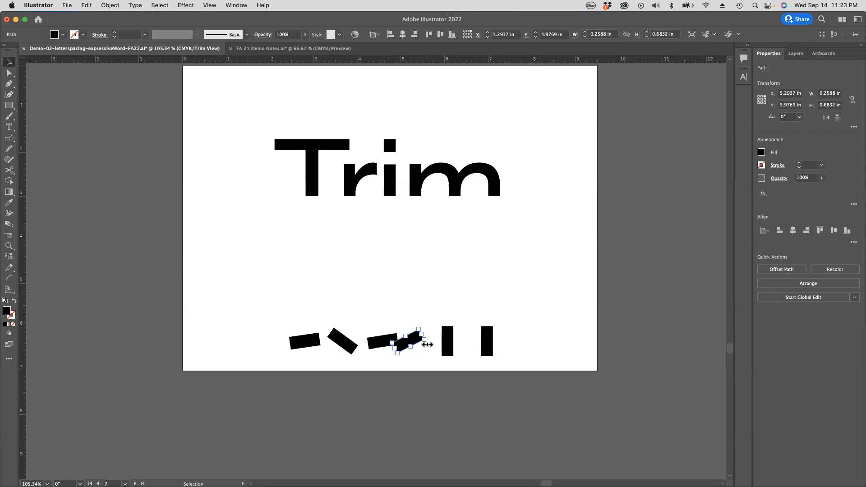
Step: Rotate the fifth cut piece nearly flat and the sixth to a downward slope, and shift the fourth slightly right
click(448, 341)
drag(454, 326, 466, 354)
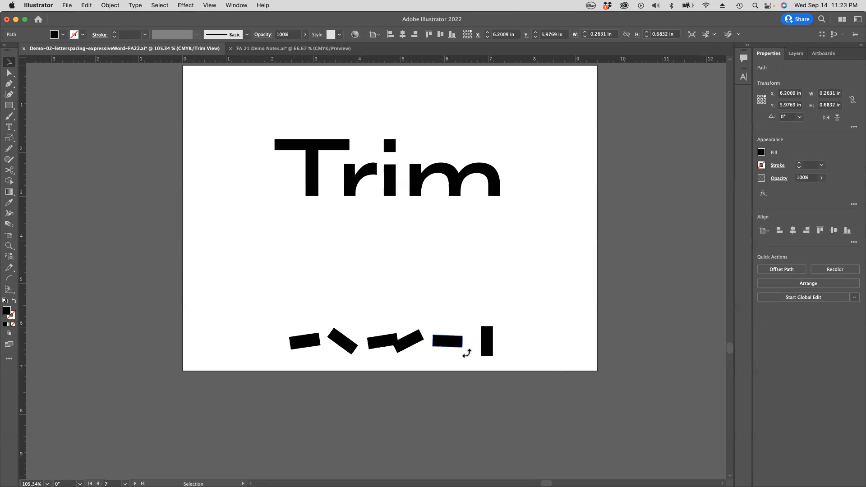
click(489, 338)
drag(496, 323, 473, 342)
drag(413, 340, 420, 339)
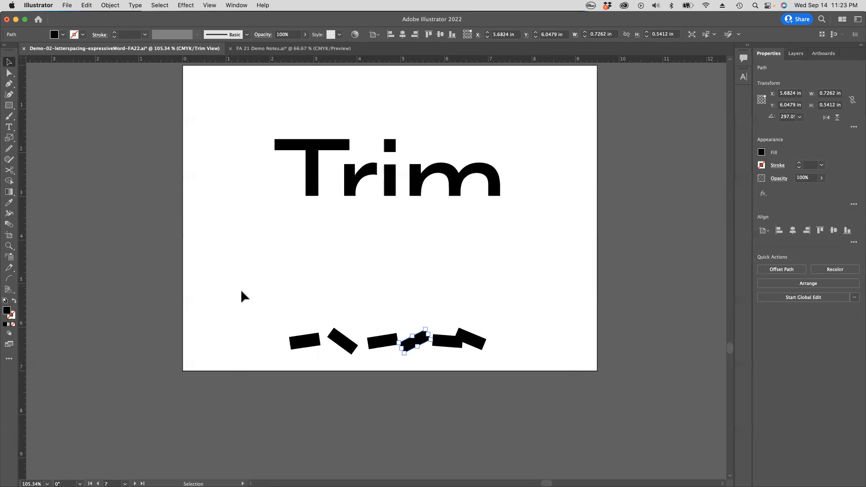
Step: Move all six fallen pieces down about 0.6 in so the artboard's lower edge crops them, and deselect
drag(238, 285, 568, 369)
drag(486, 352, 482, 371)
click(526, 356)
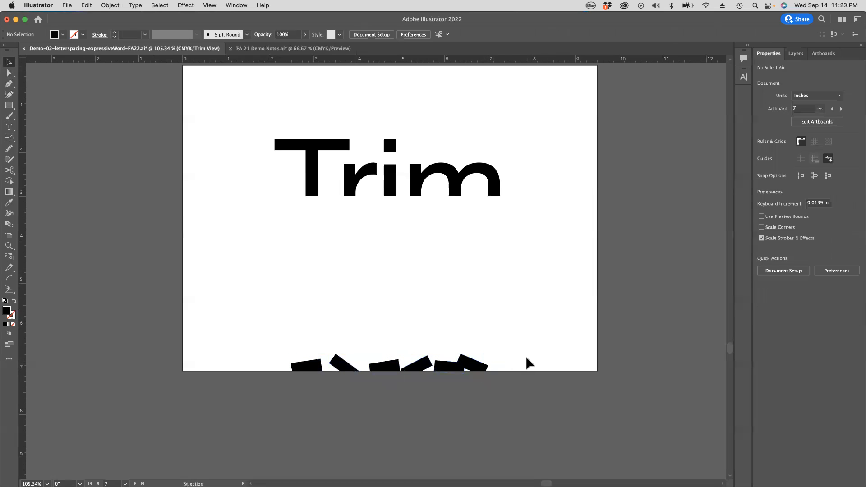
Step: Shift the last fallen piece slightly right to overlap the fifth less, move the whole row slightly right, and deselect
drag(469, 367, 474, 364)
drag(275, 313, 494, 374)
drag(420, 367, 451, 368)
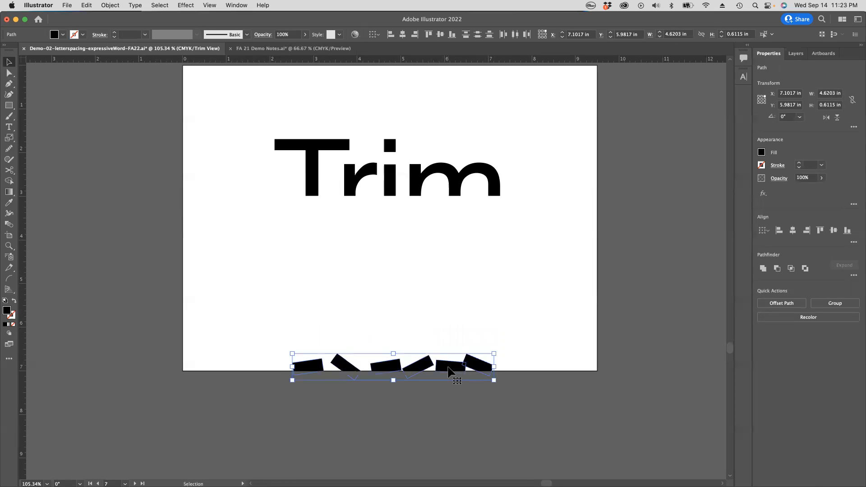
click(529, 355)
alt+super+click(482, 338)
alt+super+click(482, 338)
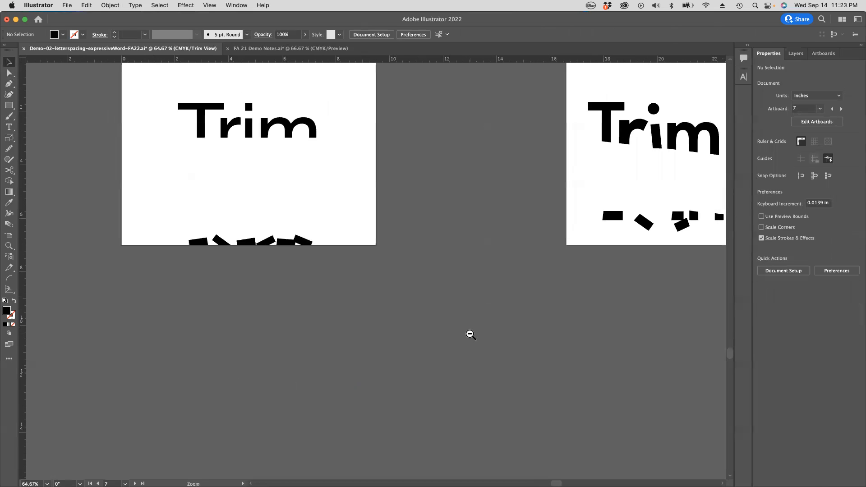
Step: Turn off Trim View and bring the artboard with the slanted-cut Trim word into close view
drag(433, 255, 507, 383)
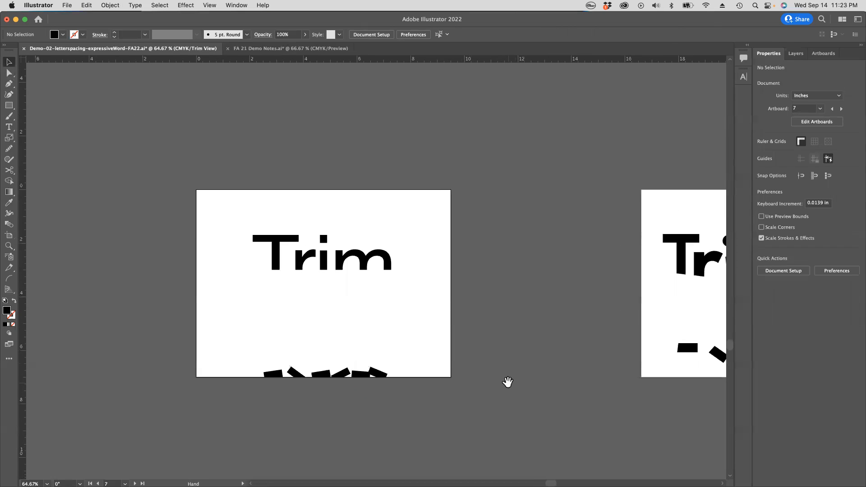
drag(632, 373, 314, 367)
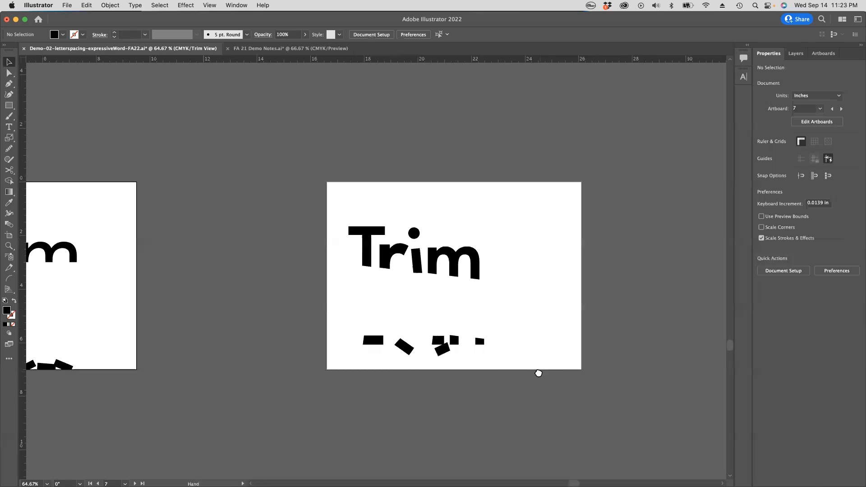
drag(539, 372, 504, 367)
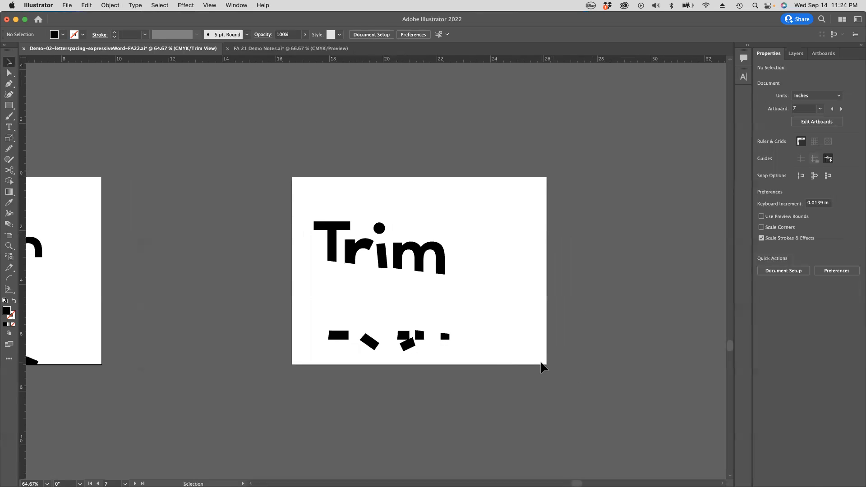
click(209, 6)
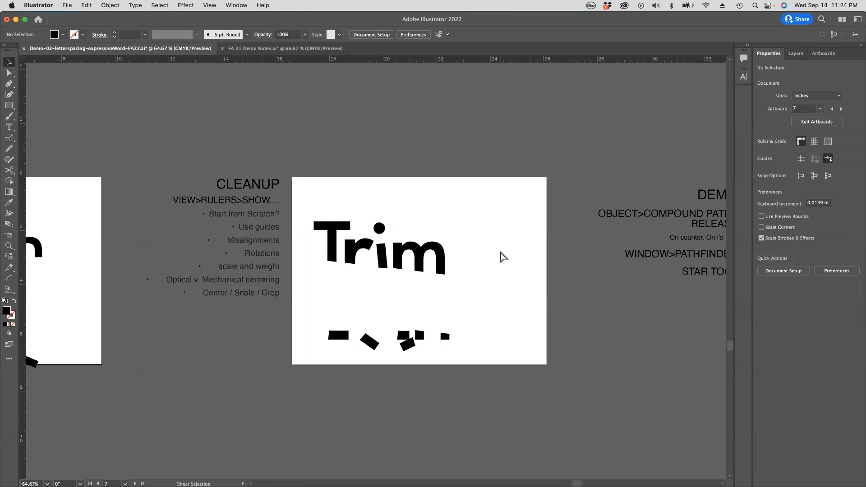
click(423, 269)
drag(434, 280, 490, 264)
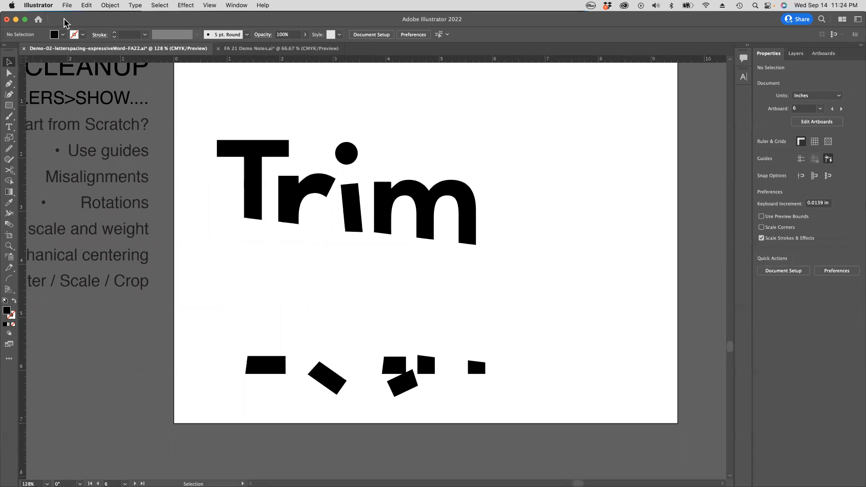
drag(65, 23, 71, 22)
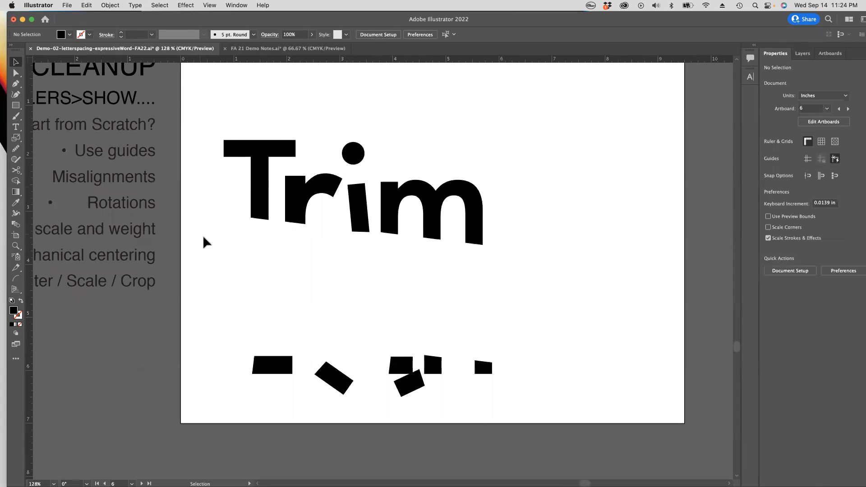
Step: Examine the slanted-cut Trim word up close, checking its angled stem cuts, the tilted i and the overall composition
click(297, 209)
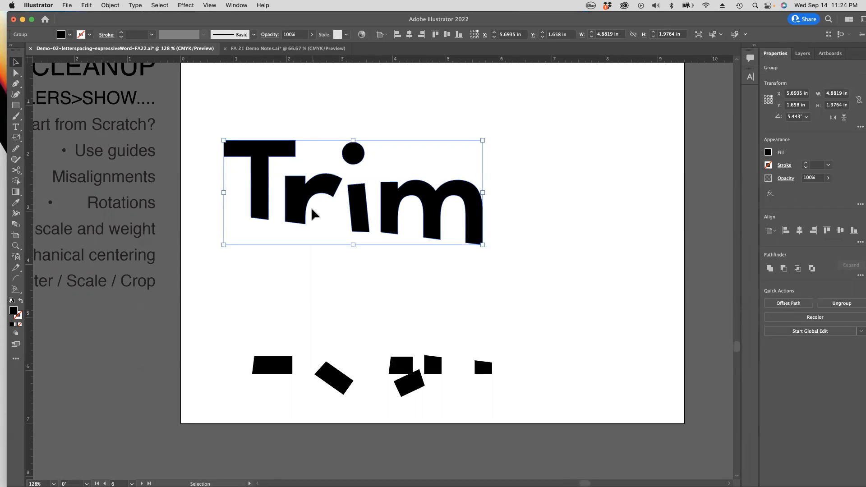
click(580, 281)
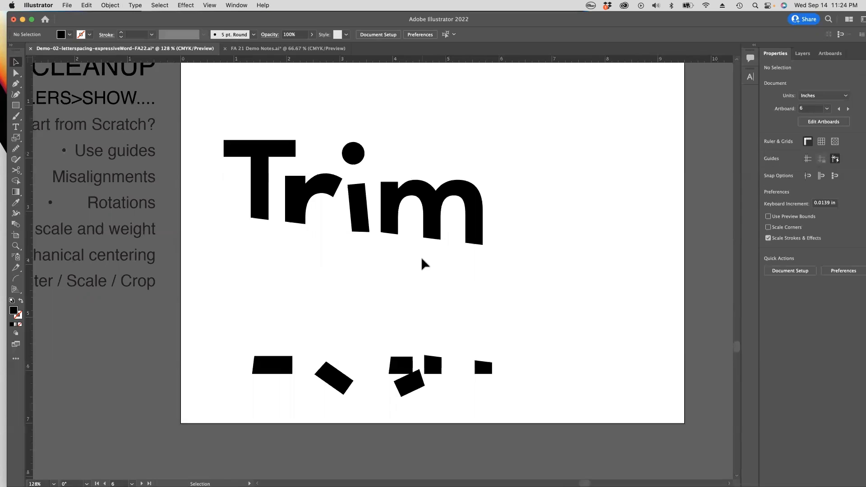
scroll(422, 258, up, 1)
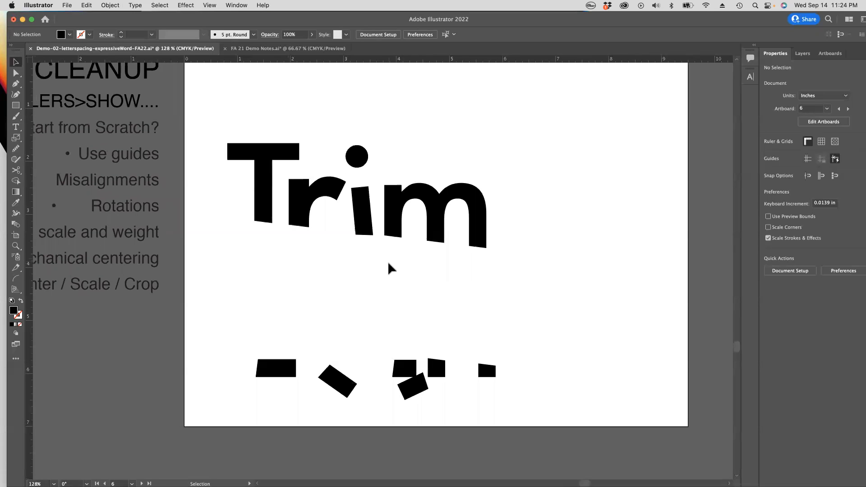
scroll(389, 264, up, 2)
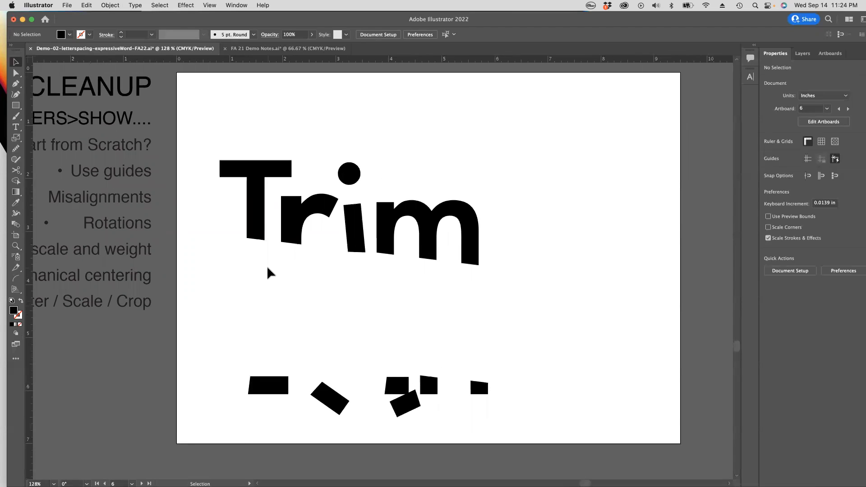
click(350, 243)
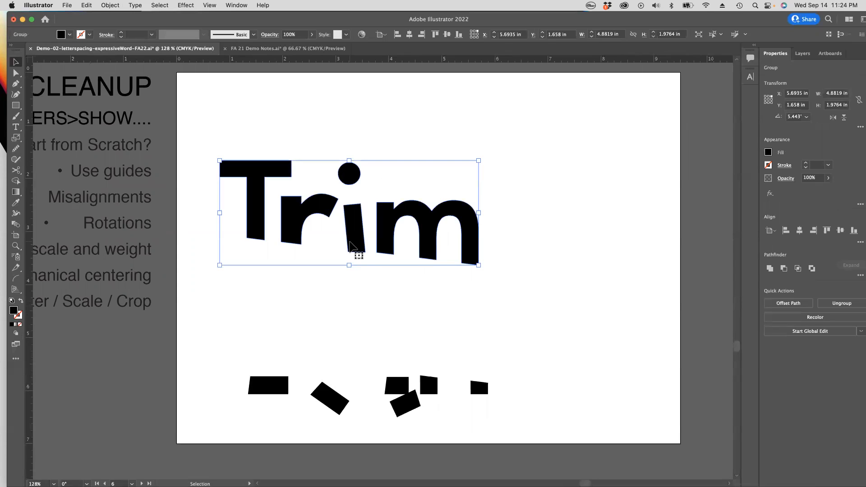
click(397, 298)
drag(315, 192, 417, 229)
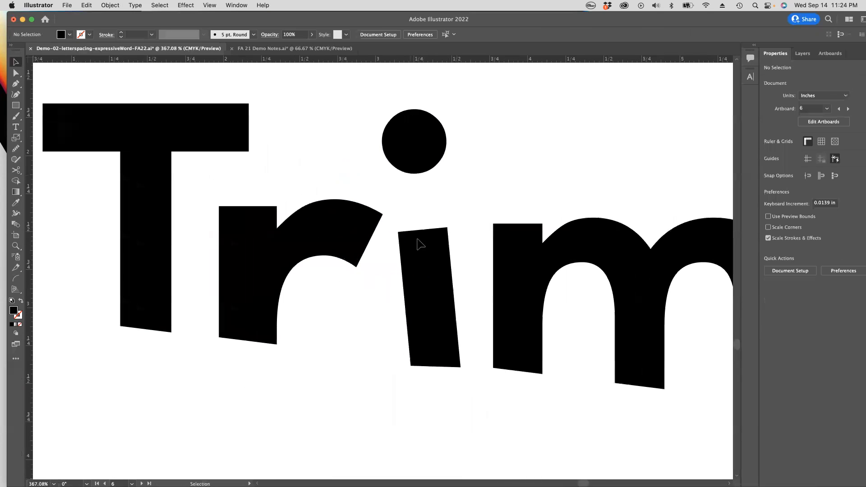
alt+super+click(433, 346)
alt+super+click(434, 345)
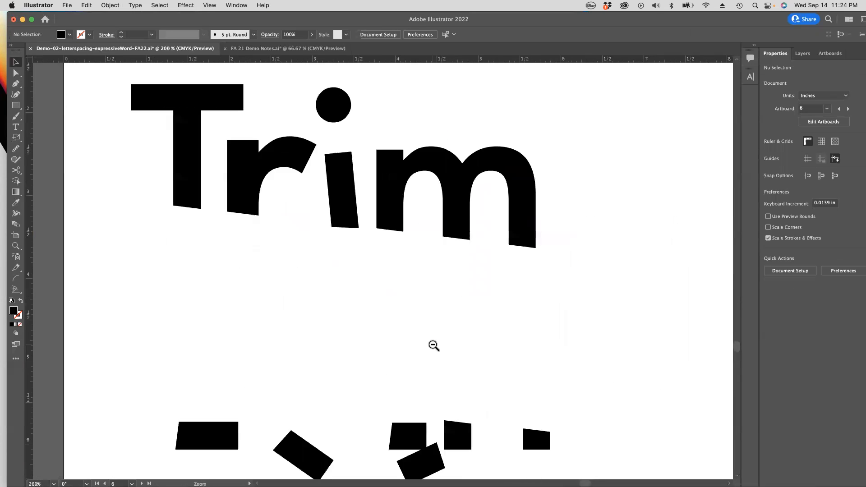
alt+super+click(433, 346)
alt+super+click(433, 345)
drag(343, 189, 393, 291)
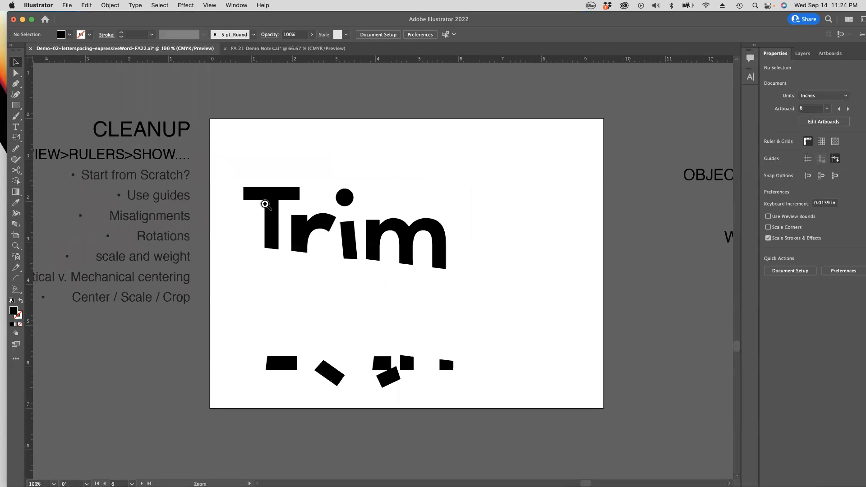
drag(264, 201, 382, 264)
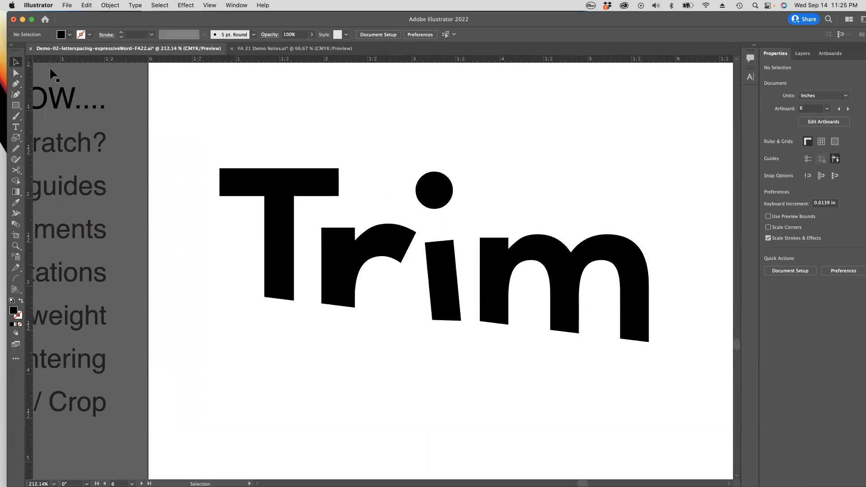
Step: Inspect the outlines of the letters T and r individually, and compare them with the whole artboard composition
click(16, 72)
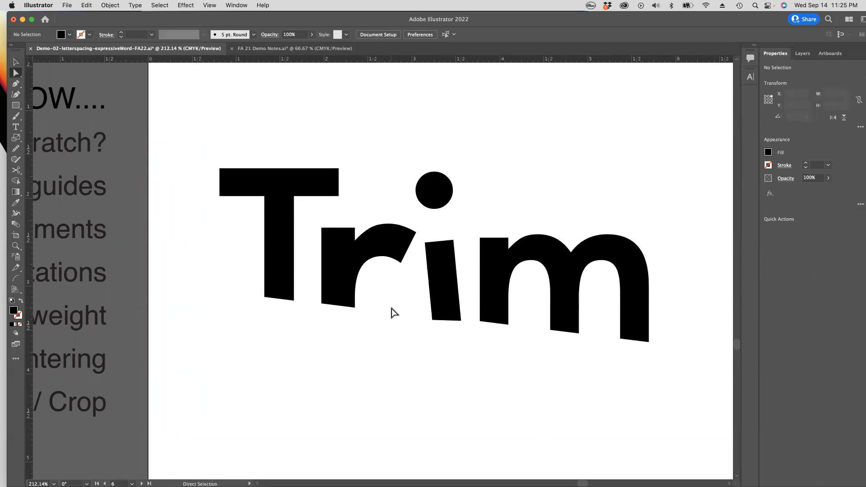
click(379, 235)
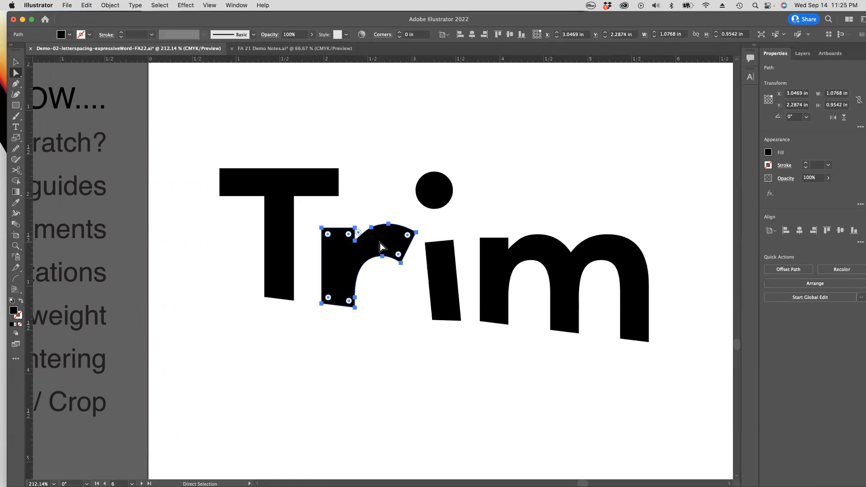
click(281, 236)
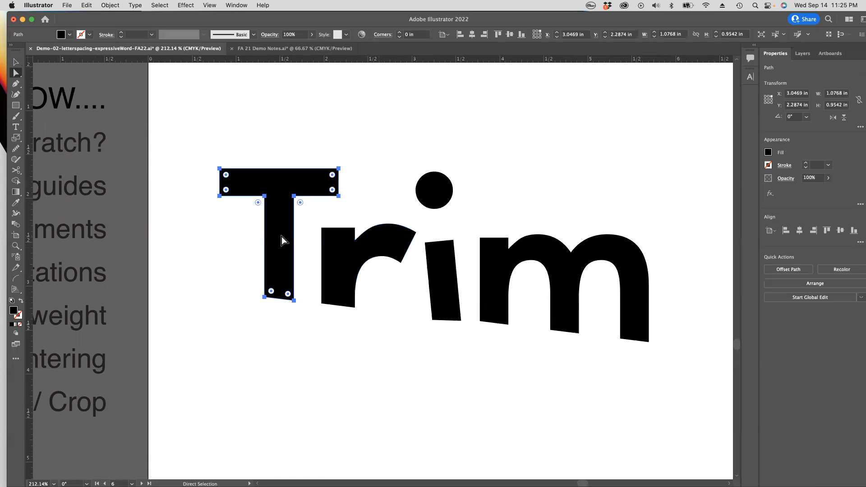
click(340, 260)
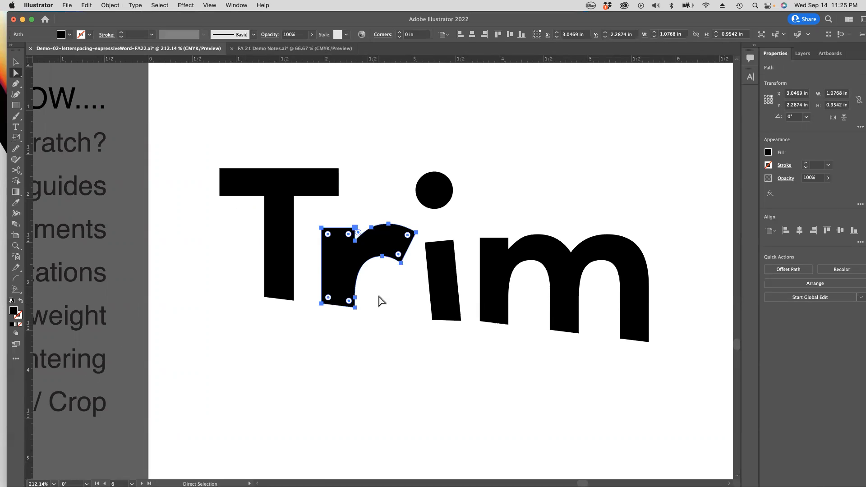
click(540, 224)
alt+super+click(431, 278)
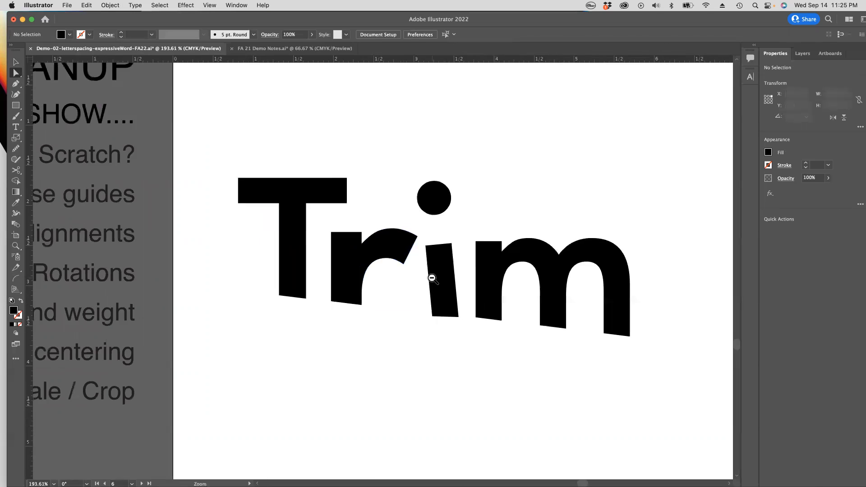
alt+super+click(432, 278)
alt+super+click(432, 279)
drag(370, 297, 416, 302)
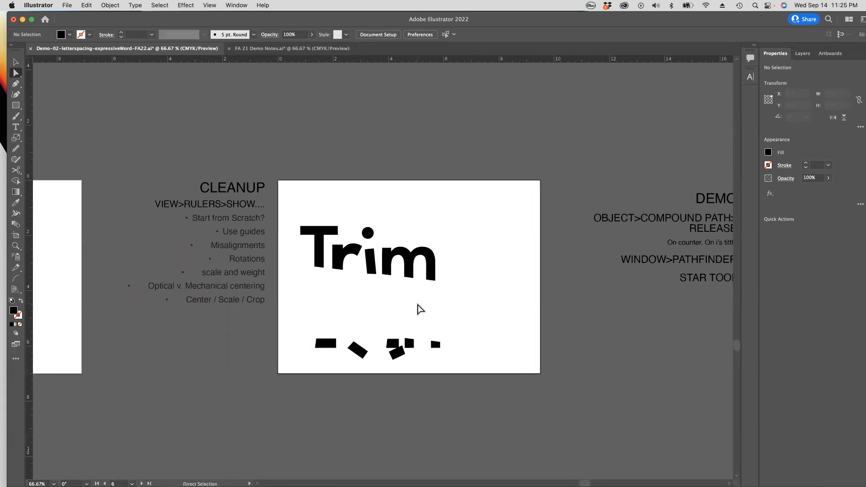
drag(388, 305, 470, 324)
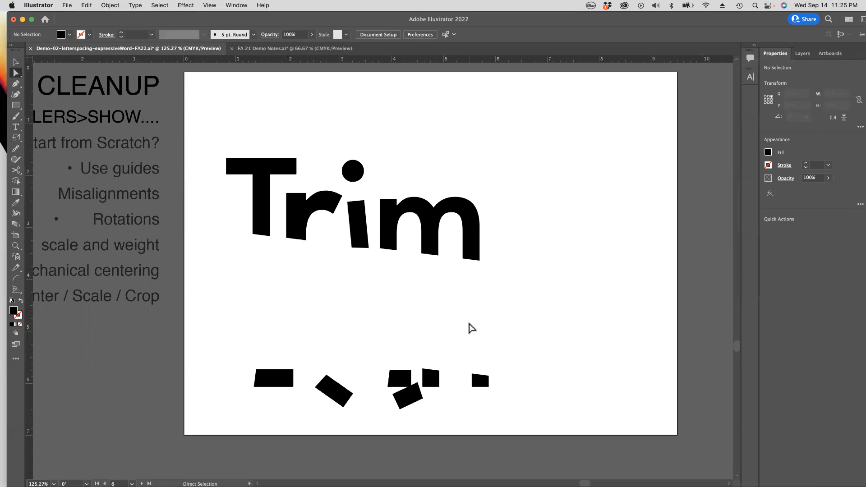
Step: Try pulling the i's stem away to below the r, undo the move, and deselect
click(304, 222)
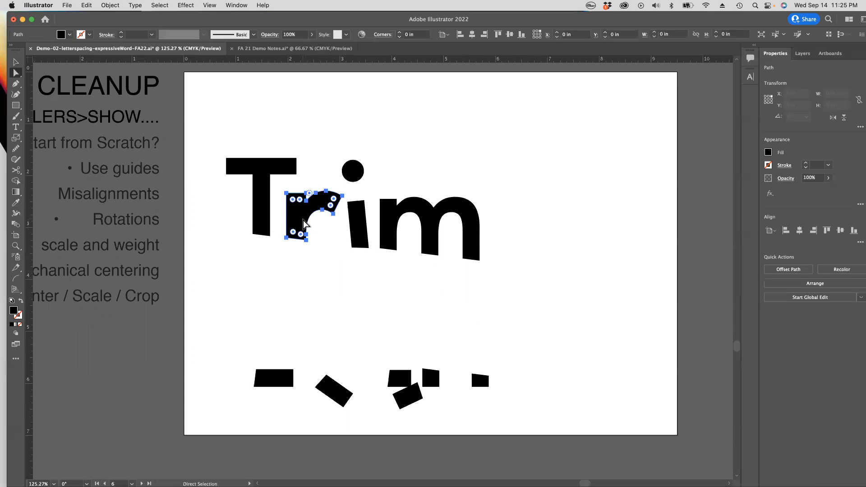
click(406, 321)
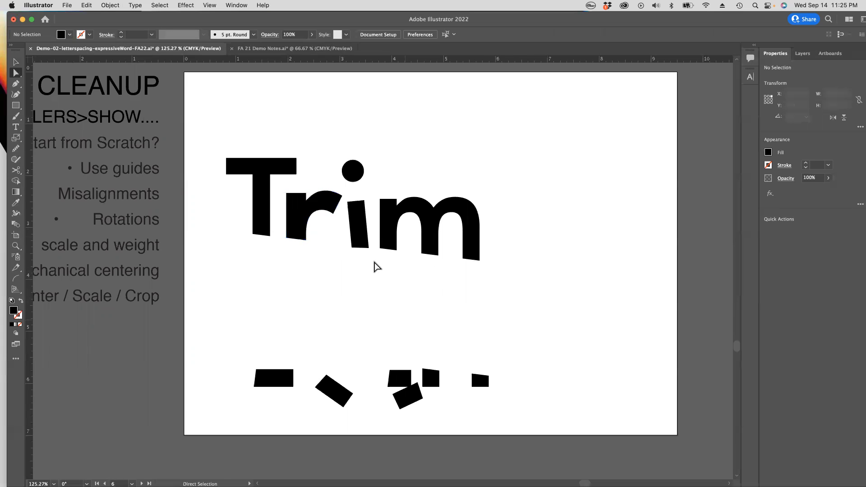
drag(361, 239, 300, 280)
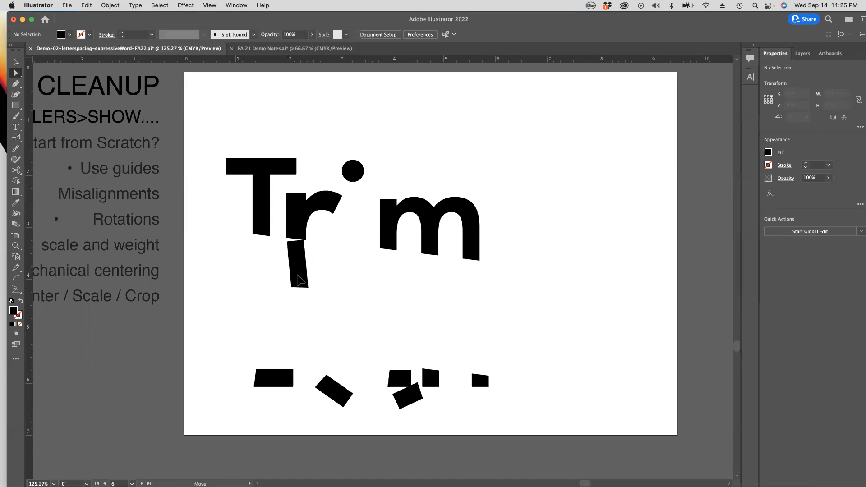
key(super+z)
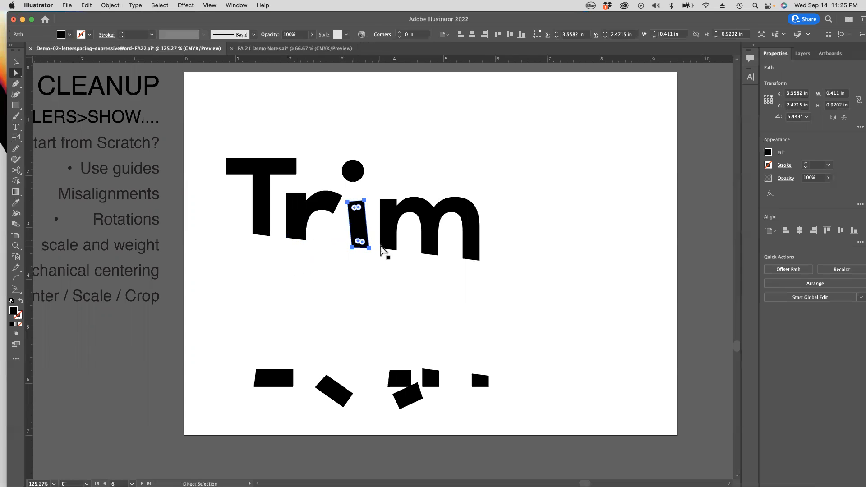
click(401, 277)
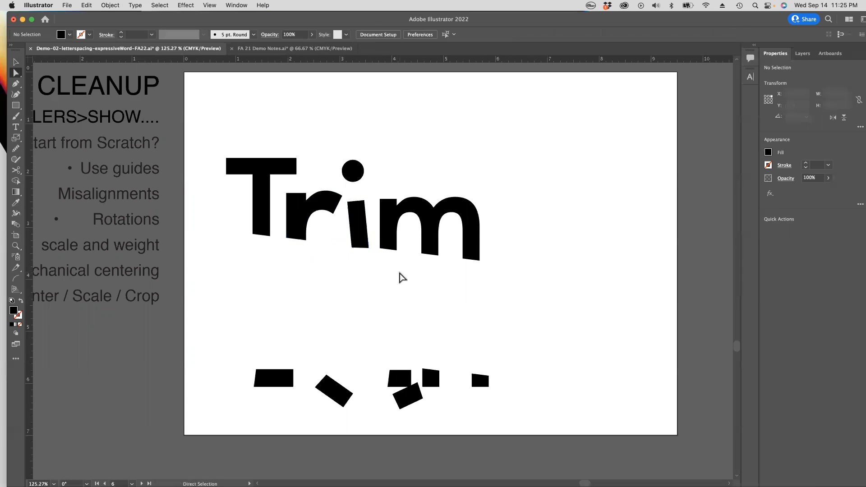
Step: Place the uncut Helvetica Trim text from the earlier demo artboard above the slanted-cut Trim artboard
click(16, 63)
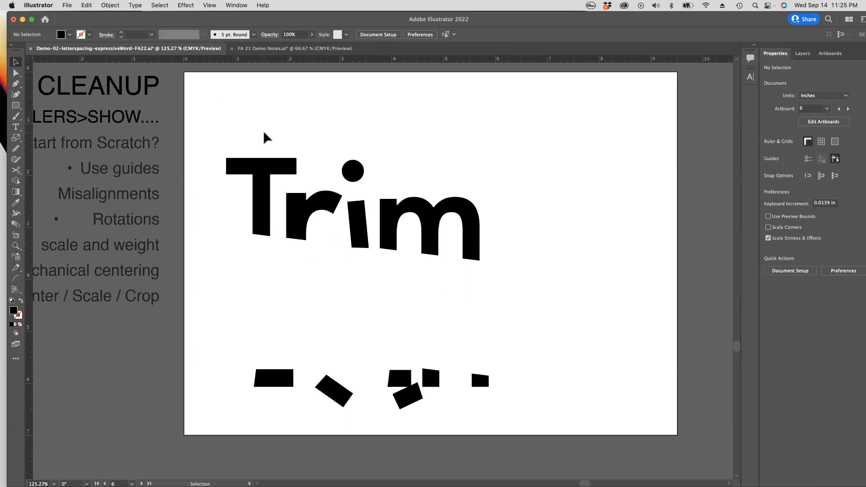
drag(220, 123, 603, 332)
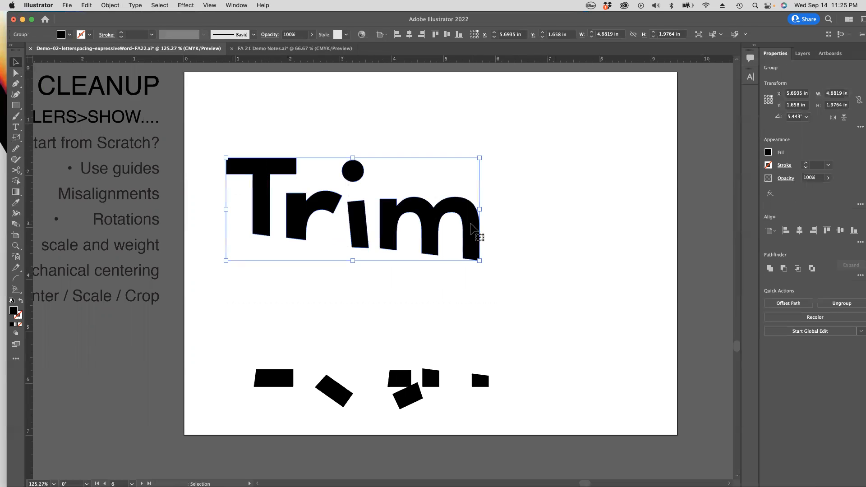
alt+super+click(469, 225)
alt+super+click(468, 225)
drag(393, 239, 722, 244)
drag(213, 180, 484, 195)
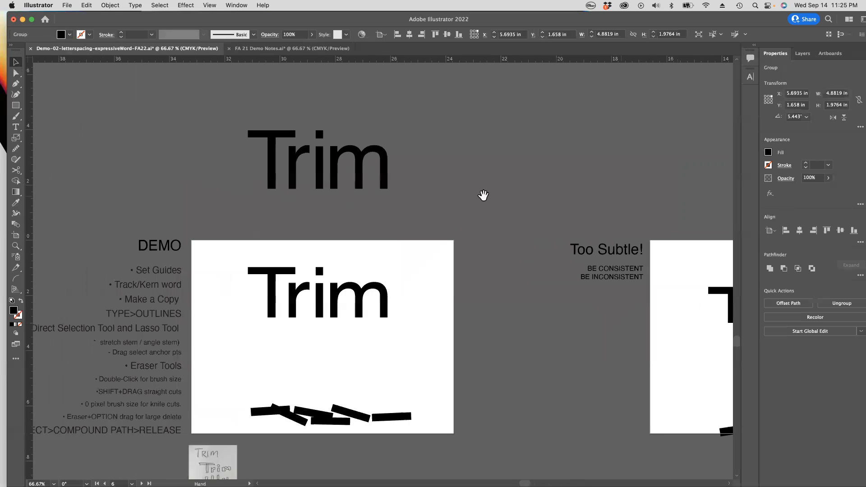
drag(335, 174, 235, 192)
drag(319, 189, 414, 236)
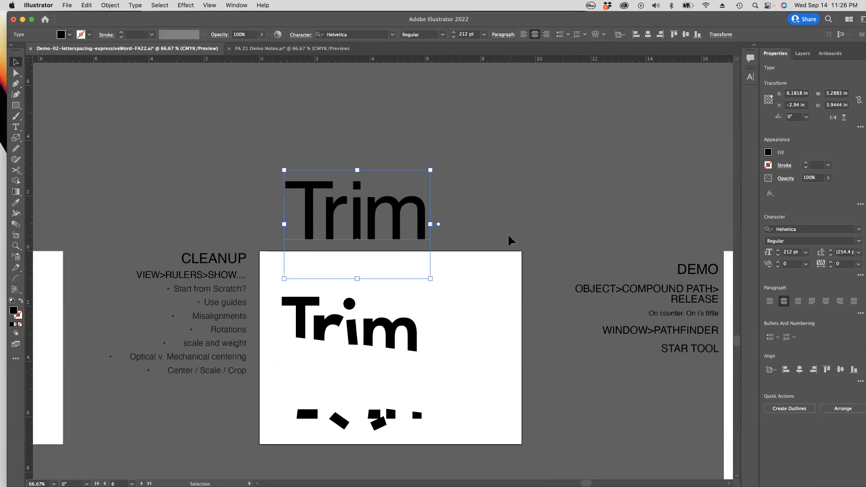
drag(422, 234, 445, 207)
Step: Ungroup the slanted-cut Trim word and select only the letter i with its dot
super+drag(296, 299, 420, 150)
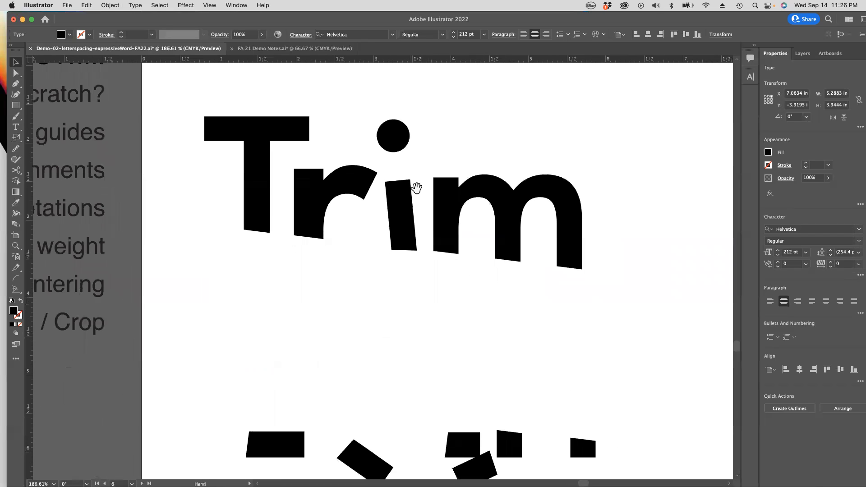
click(398, 229)
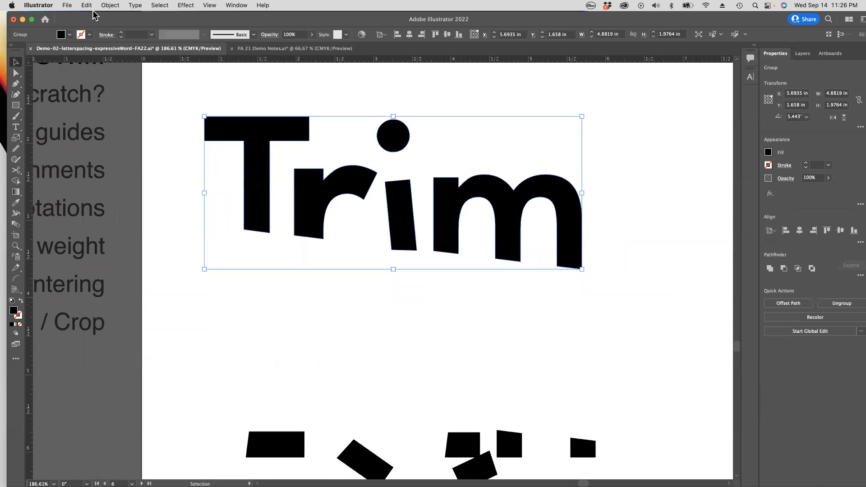
click(108, 5)
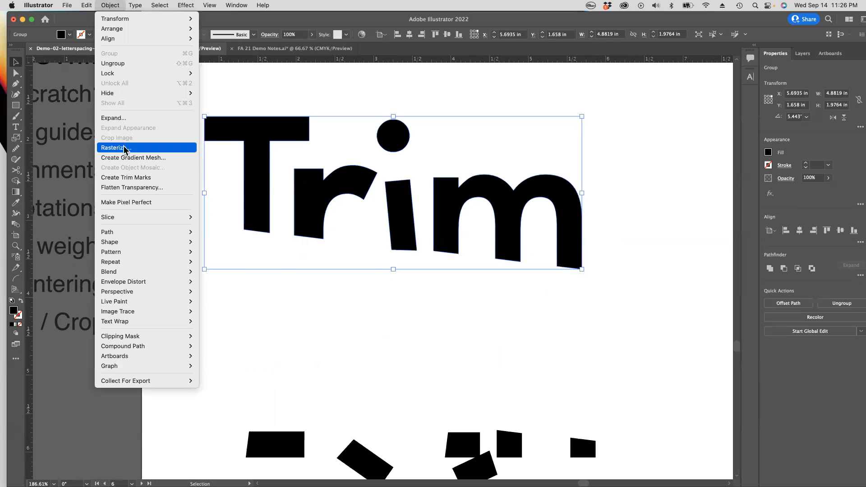
click(135, 63)
click(391, 289)
click(397, 214)
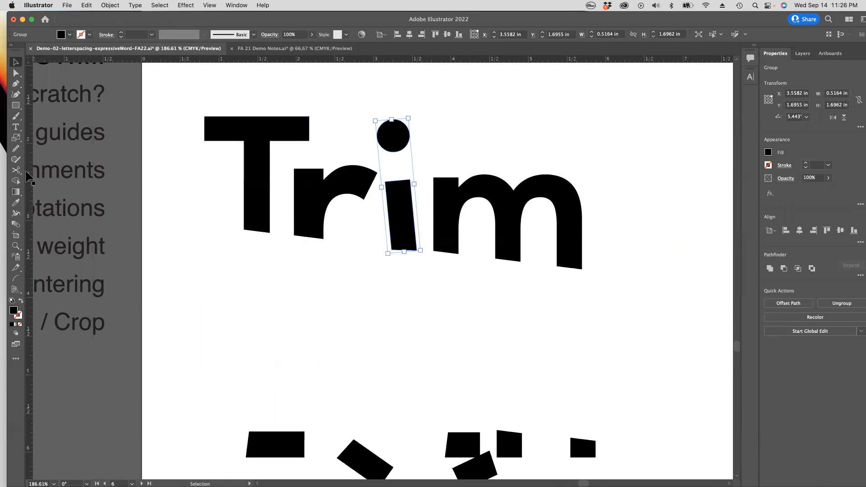
Step: Show the guides and try a vertical ruler guide against the upper-left corner of the i's stem, undoing its placement
key(super+semicolon)
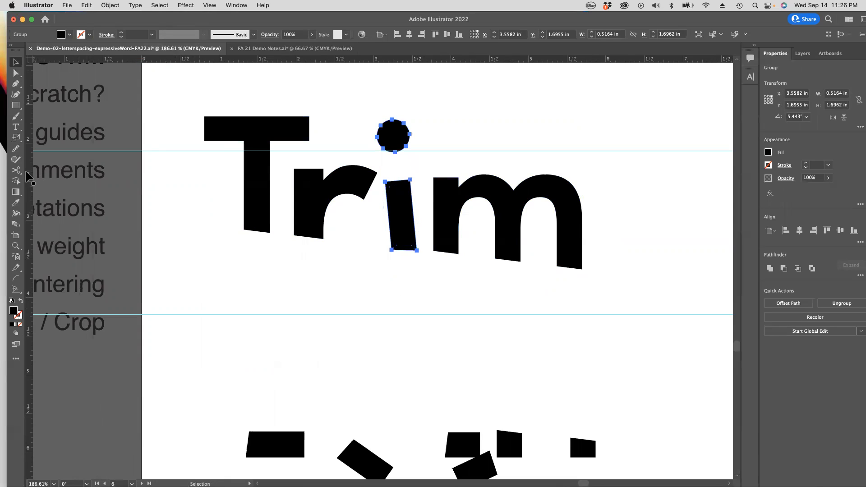
drag(29, 170, 374, 182)
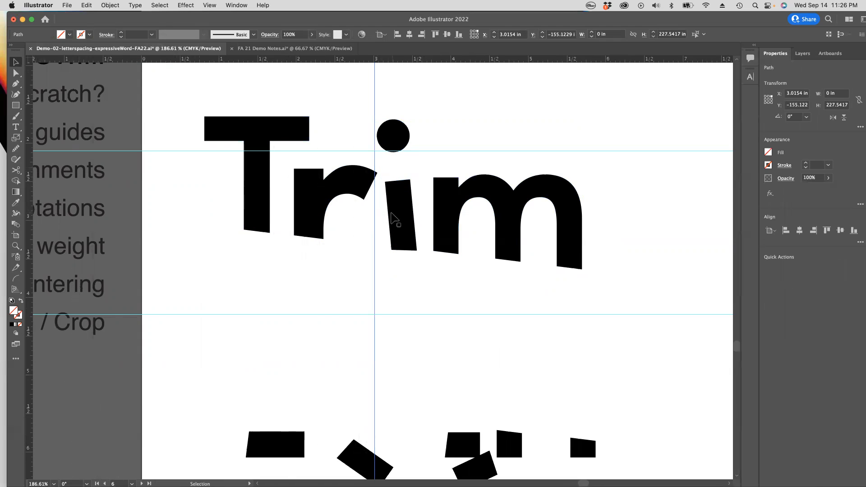
drag(375, 219, 384, 219)
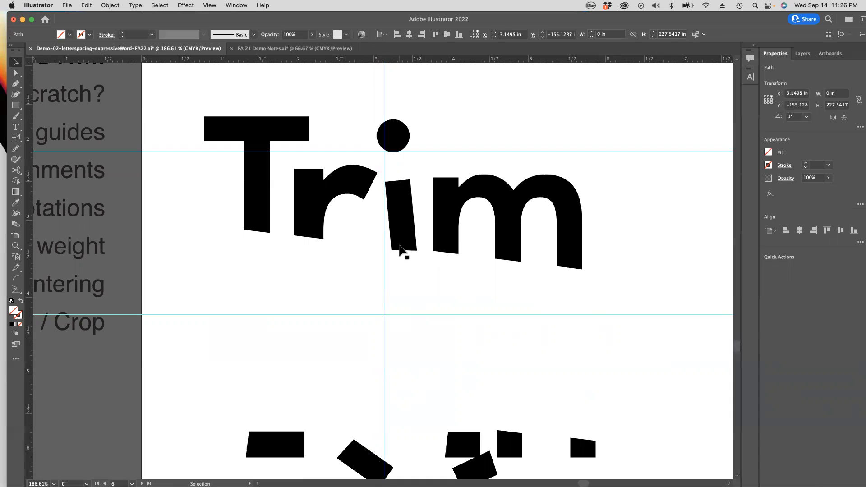
key(a)
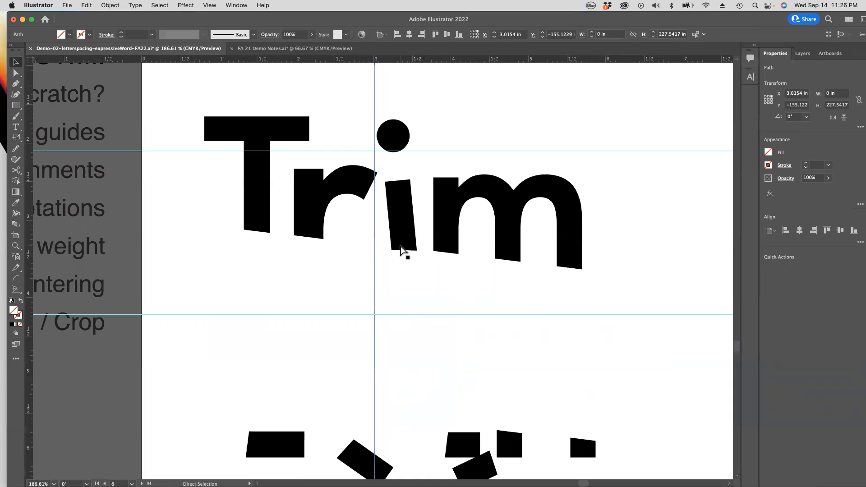
click(400, 247)
Step: Examine the slanted-cut Trim on its artboard alongside the cleanup checklist beside it
alt+super+click(385, 274)
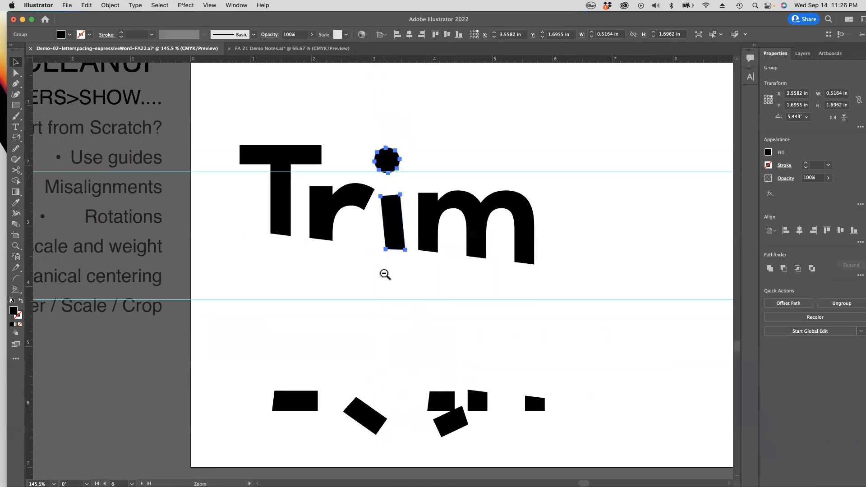
alt+super+click(385, 275)
alt+super+click(385, 275)
alt+super+click(385, 274)
click(377, 239)
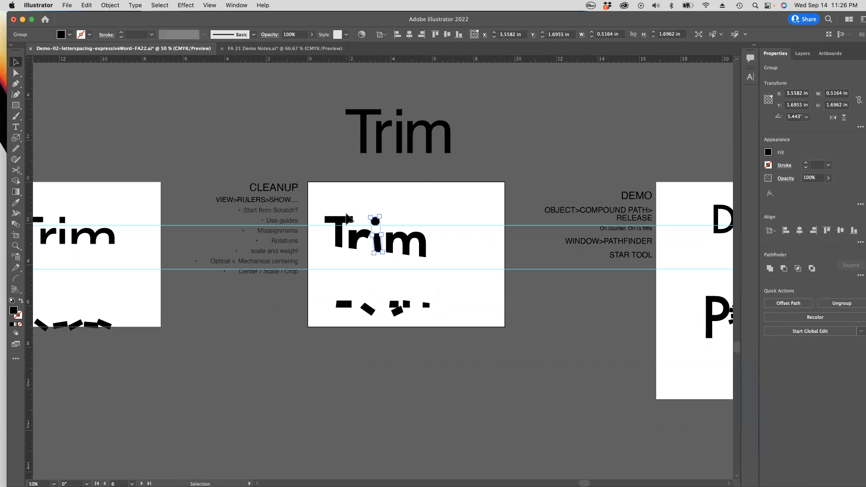
drag(325, 200, 471, 284)
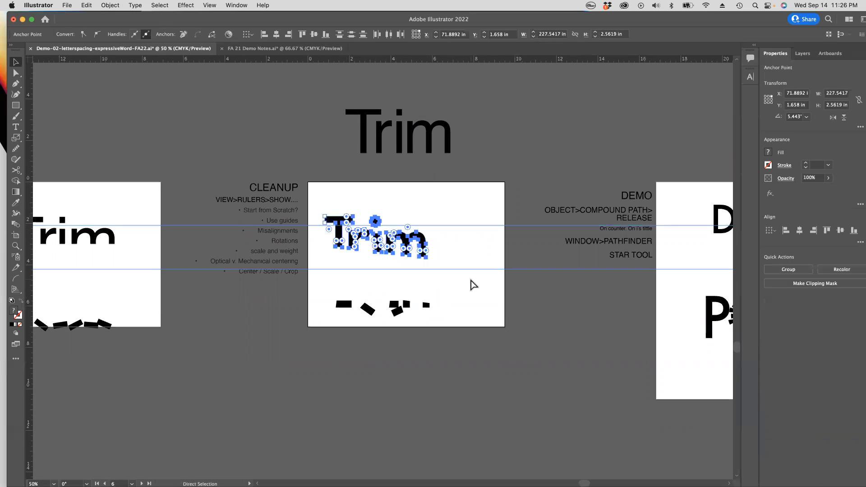
click(427, 209)
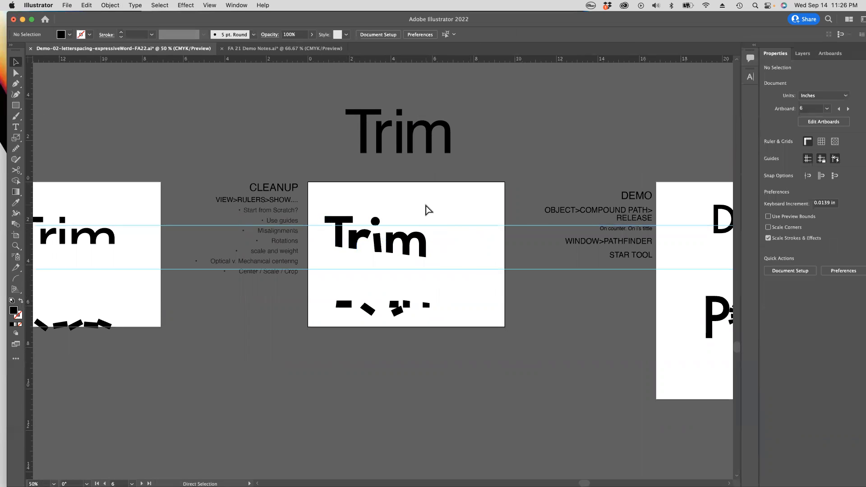
scroll(283, 196, up, 5)
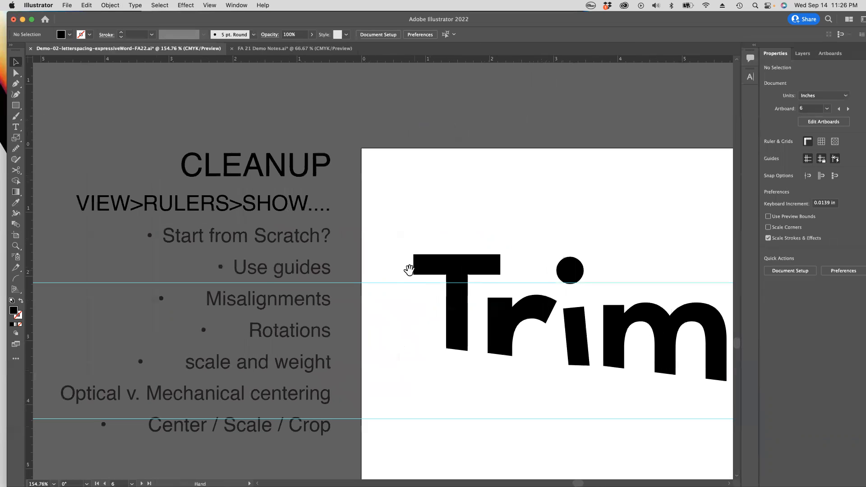
scroll(409, 270, down, 3)
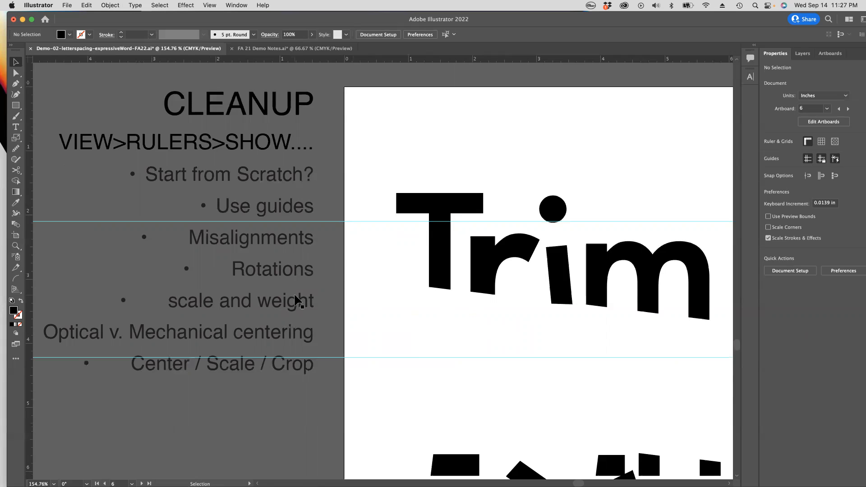
Step: Hide the guides and look up the commands for showing and clearing guides
alt+super+click(448, 296)
alt+super+click(447, 296)
key(super)
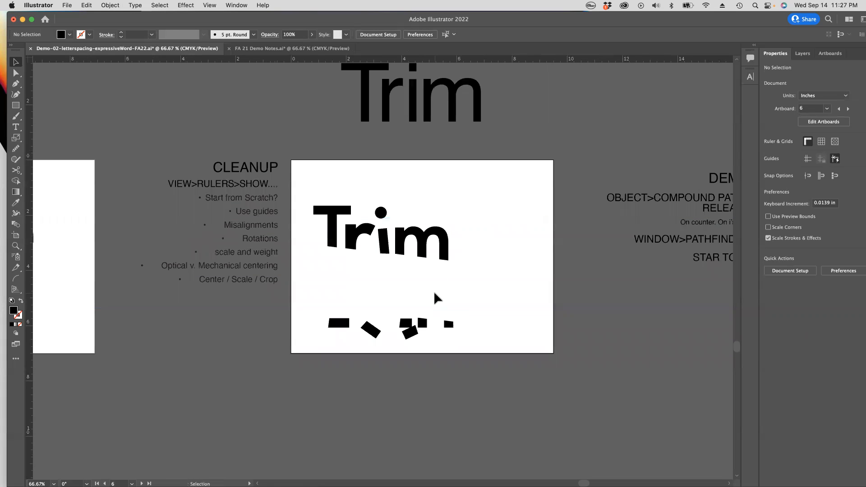
drag(445, 251, 415, 223)
click(237, 5)
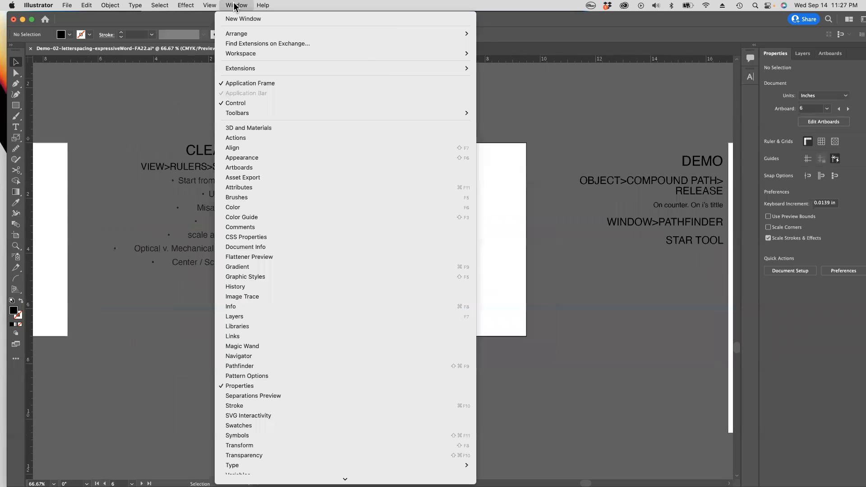
mouse_move(210, 5)
mouse_move(252, 400)
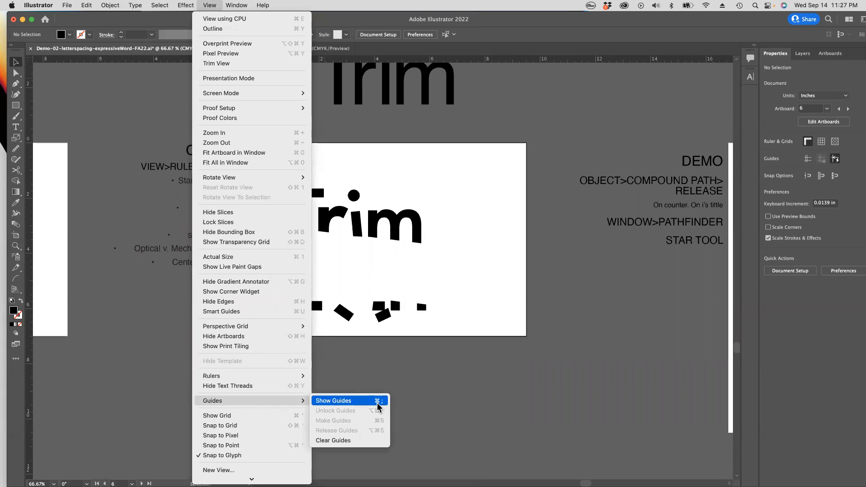
click(468, 287)
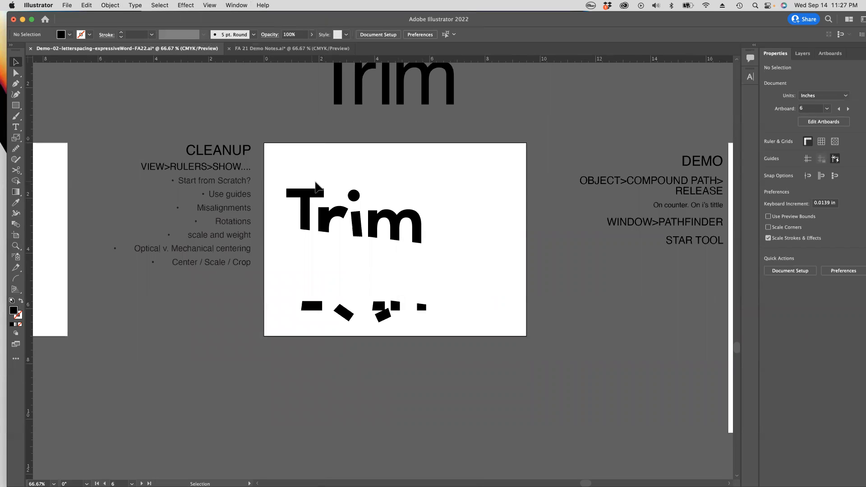
Step: Move the slanted-cut Trim and its fallen pieces to the middle of the artboard, and shift the word alone slightly downward
key(z)
drag(368, 257, 432, 306)
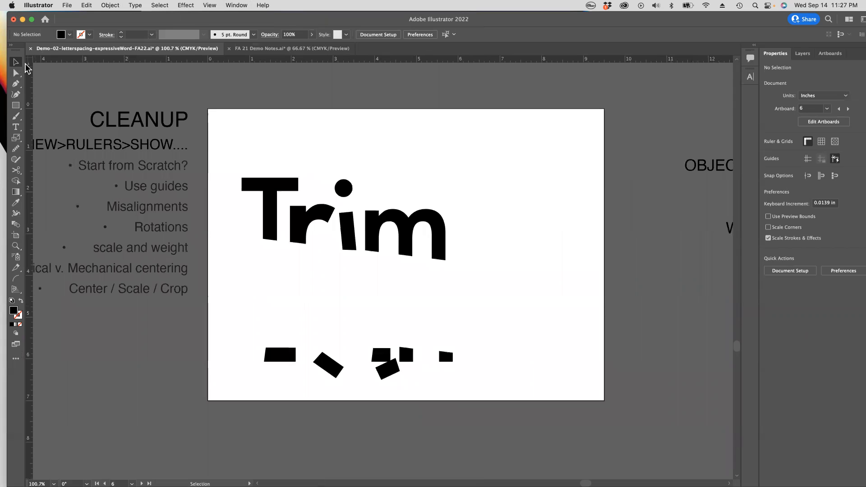
drag(233, 159, 526, 397)
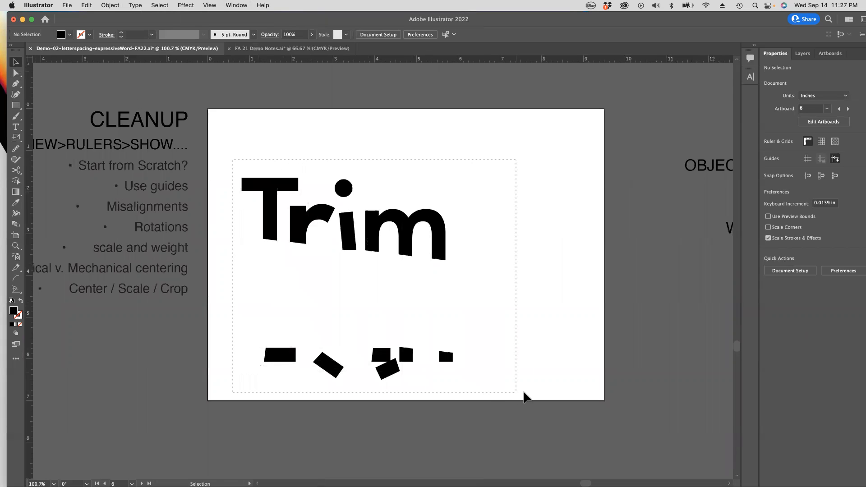
drag(402, 223, 389, 221)
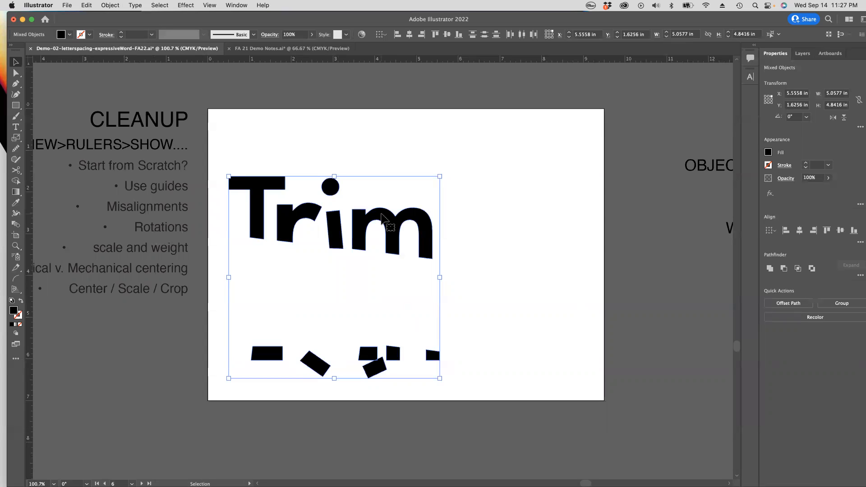
drag(382, 215, 445, 191)
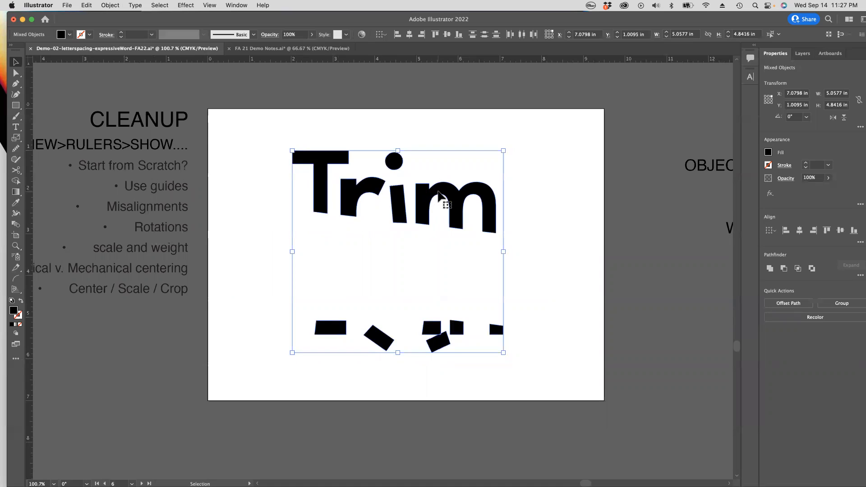
drag(441, 192, 445, 195)
click(506, 217)
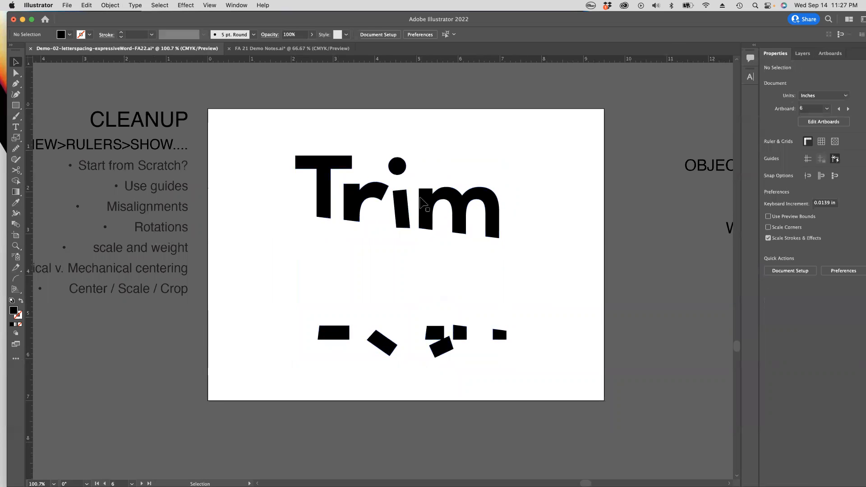
click(428, 202)
drag(261, 139, 497, 234)
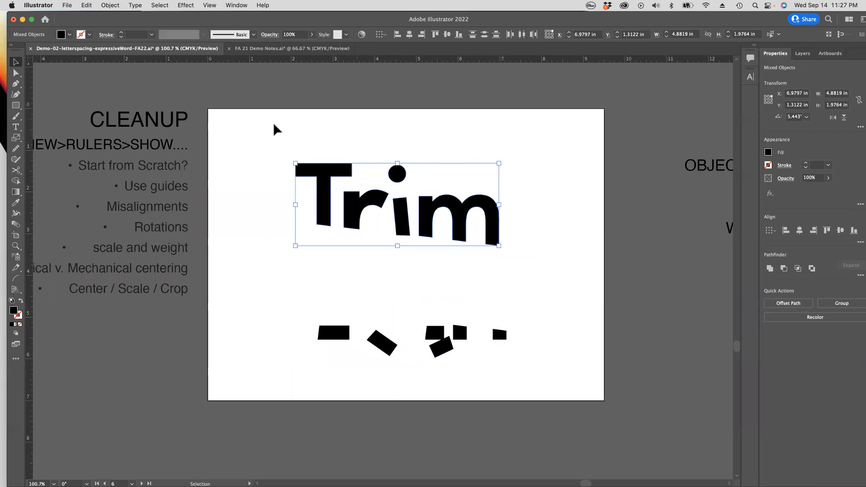
Step: Draw a black rectangle about 9.5 in wide and 0.62 in high across the top edge of the artboard
click(15, 105)
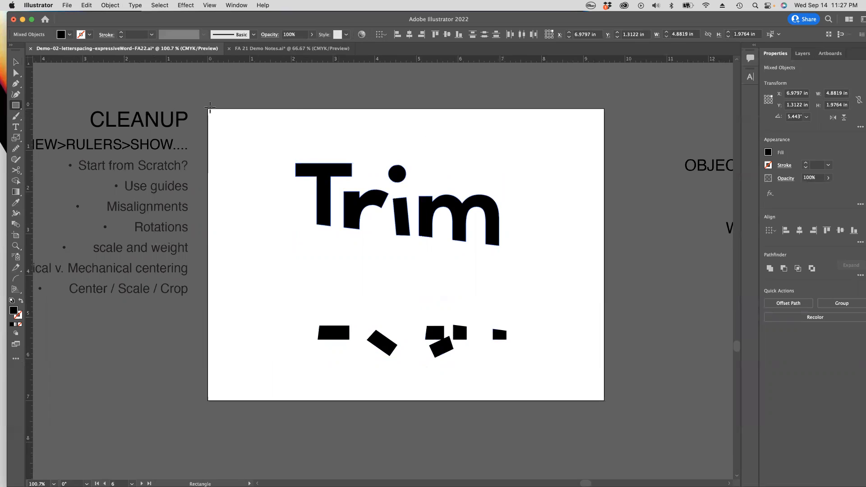
drag(208, 107, 605, 133)
key(super+shift+a)
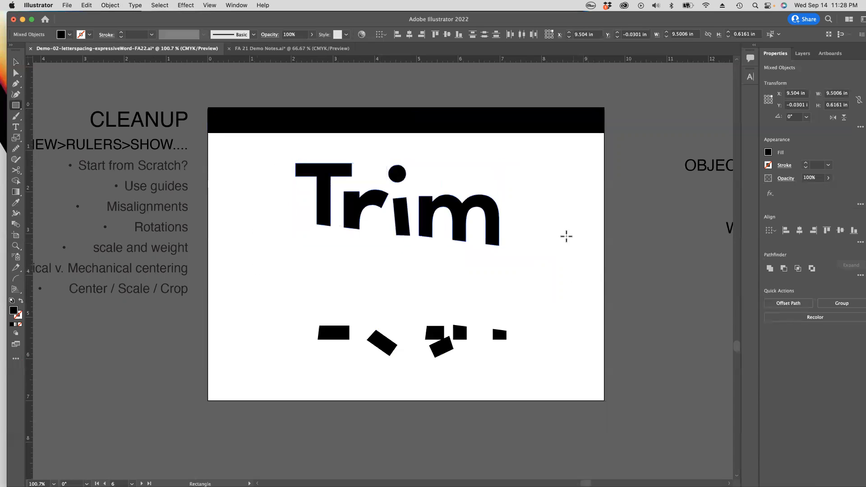
Step: Move the slanted-cut Trim word and its fallen pieces off the artboard to the area just below it
click(15, 61)
click(336, 204)
click(294, 216)
click(328, 199)
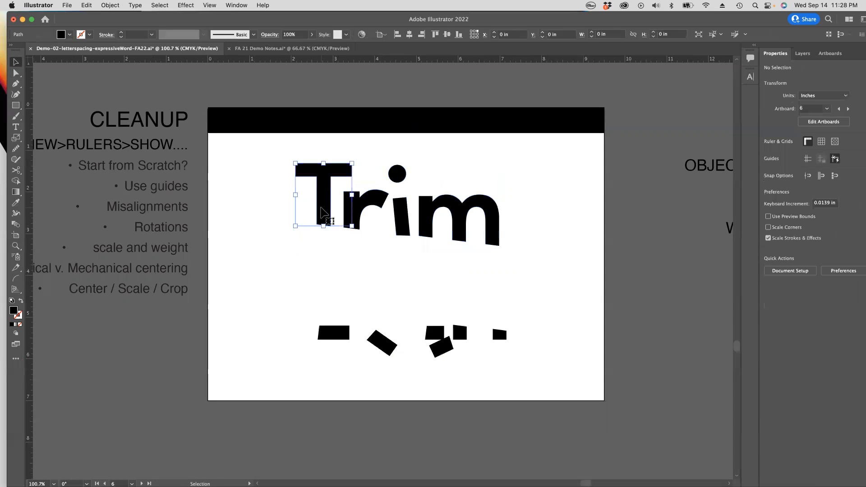
drag(271, 167, 569, 267)
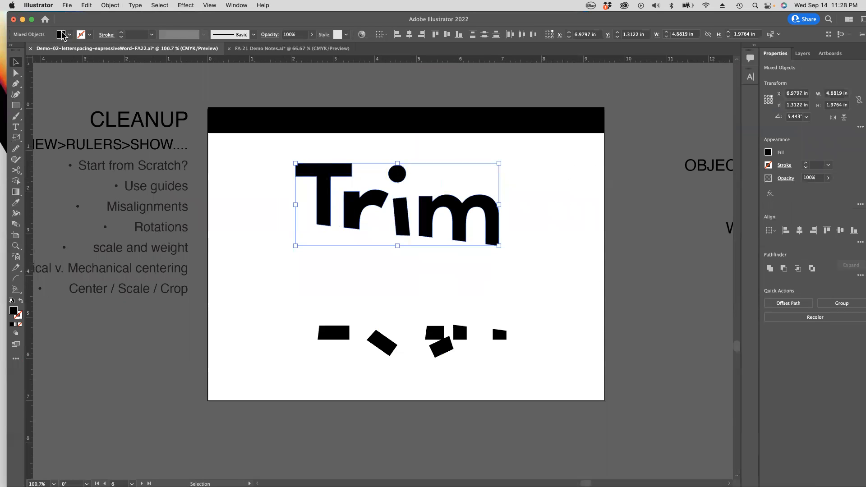
drag(329, 193, 170, 467)
click(445, 337)
drag(444, 337, 423, 449)
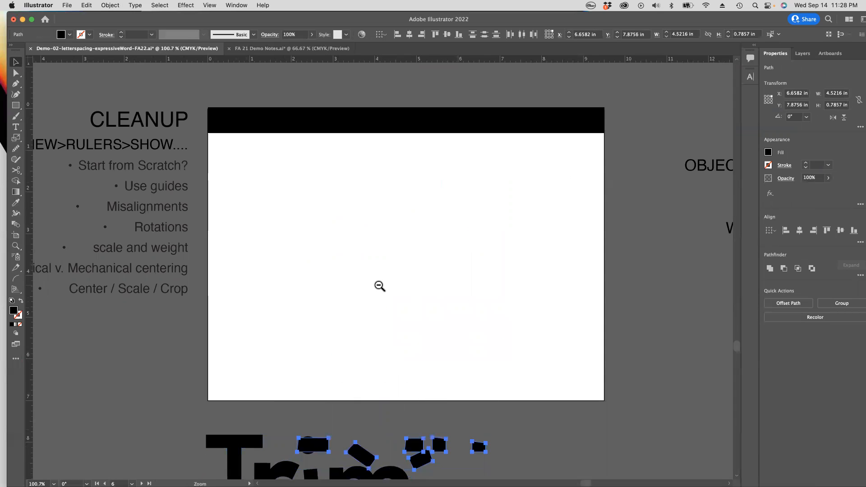
Step: Place the straight-cut Trim and its fallen pieces from the neighbouring artboard on the emptied artboard, below the black bar
alt+super+click(380, 286)
drag(341, 232, 571, 225)
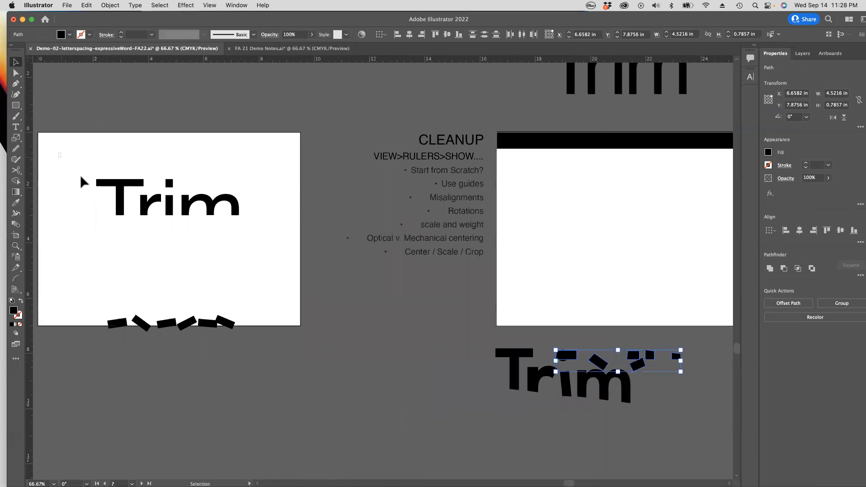
drag(81, 180, 241, 216)
drag(75, 165, 269, 361)
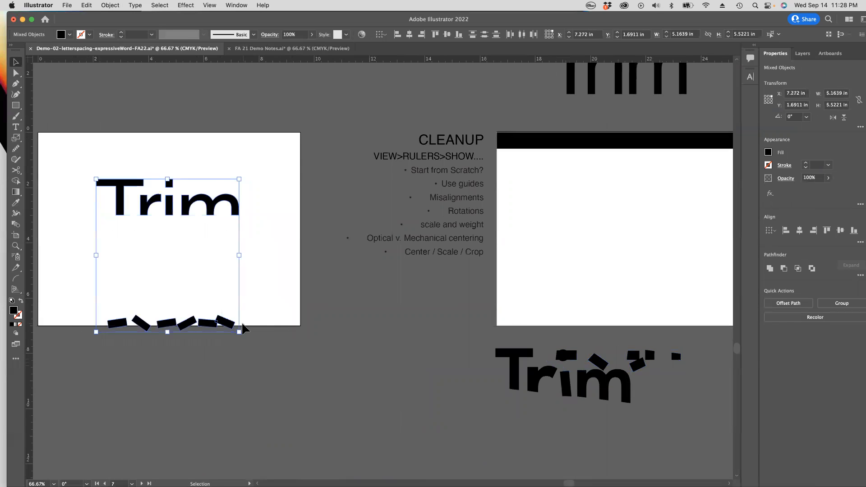
drag(226, 320, 692, 307)
drag(600, 305, 351, 333)
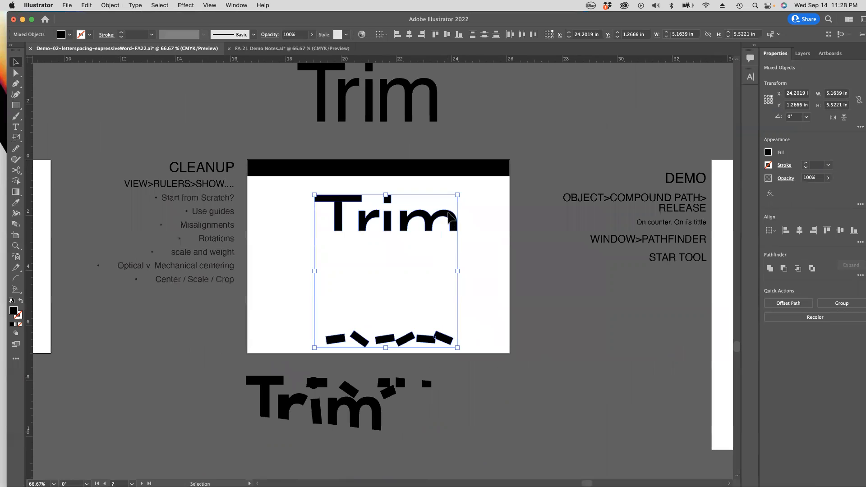
drag(456, 215, 447, 214)
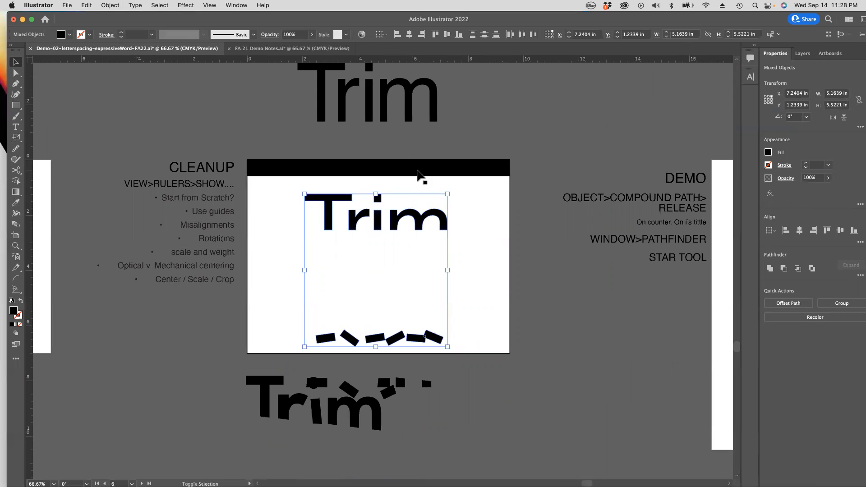
Step: Try Horizontal Align Center on the black bar together with the ungrouped Trim letters and pieces, and undo the alignment
shift+click(418, 171)
drag(409, 191, 458, 216)
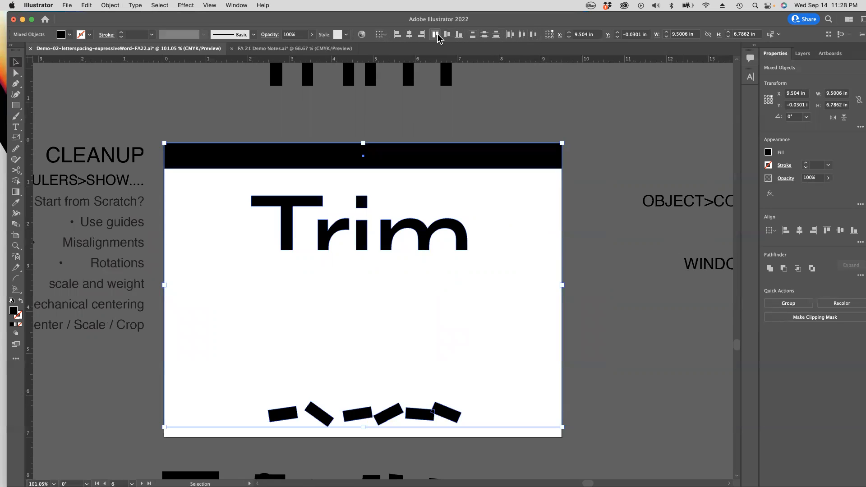
click(238, 5)
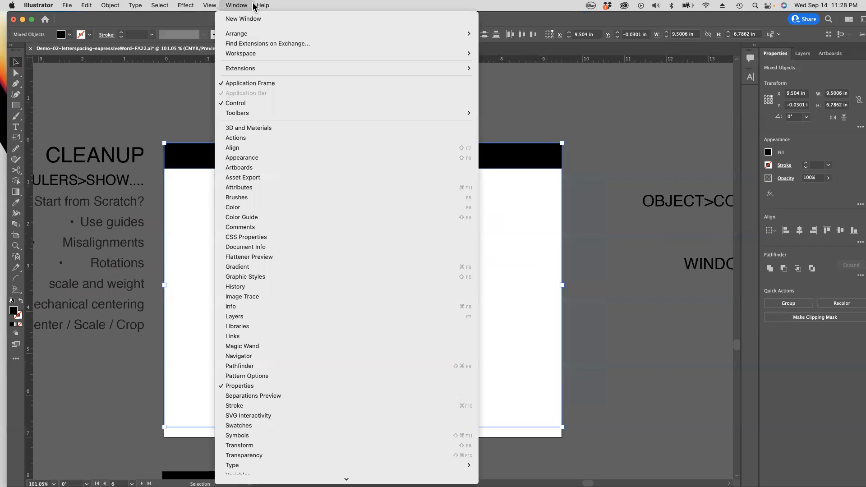
click(252, 5)
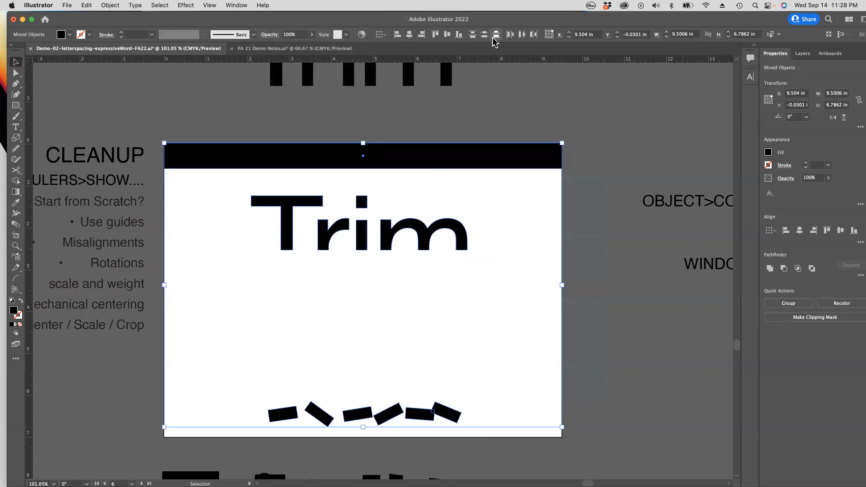
click(410, 36)
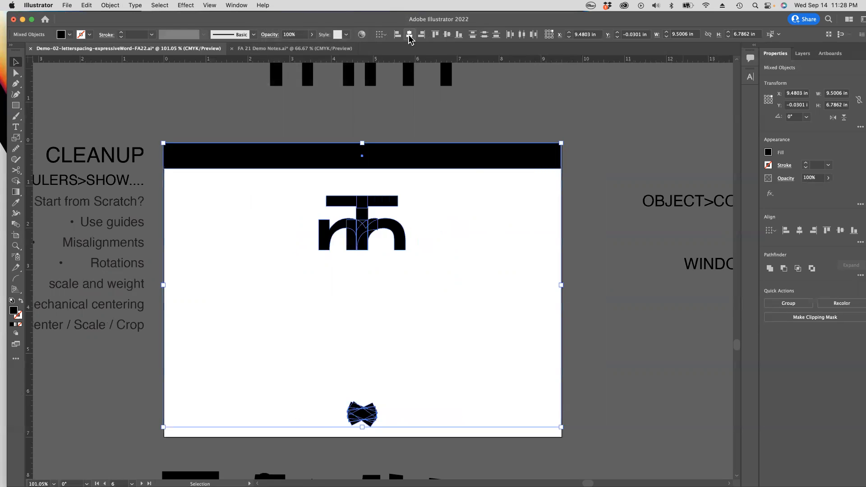
key(ctrl+z)
click(227, 229)
Step: Group the letters of the straight-cut Trim word on the artboard, and group its six fallen pieces separately
drag(217, 184, 515, 273)
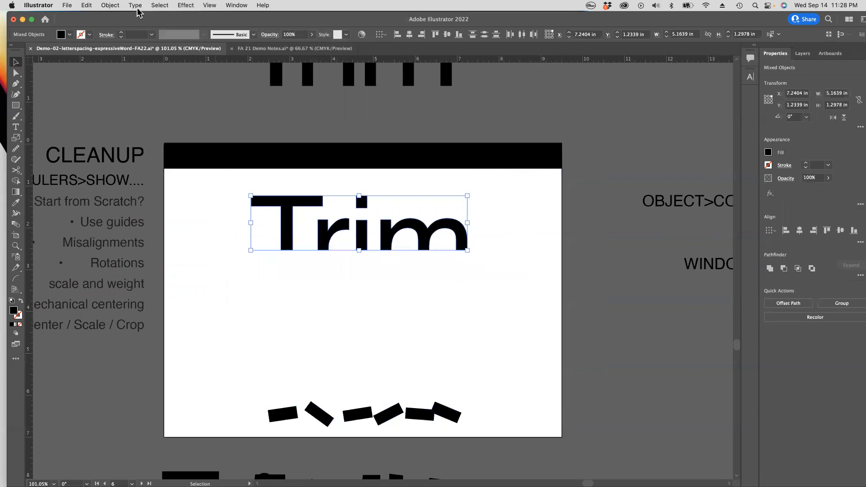
click(105, 5)
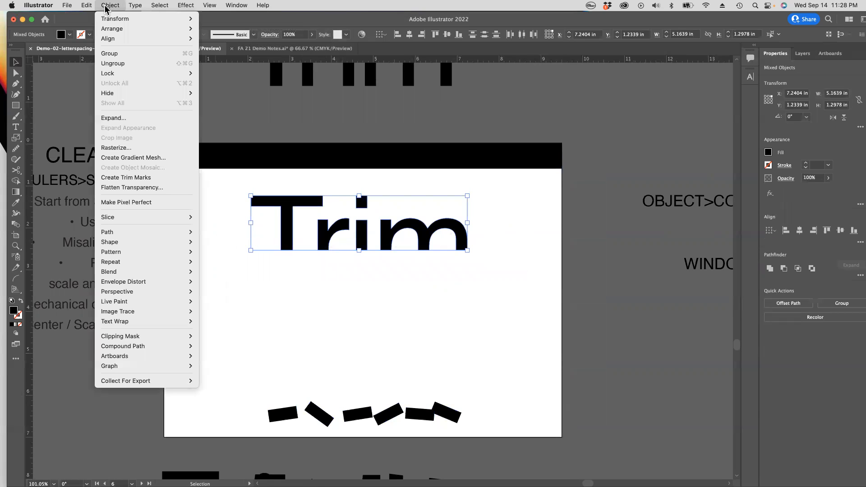
click(108, 54)
drag(255, 361, 488, 438)
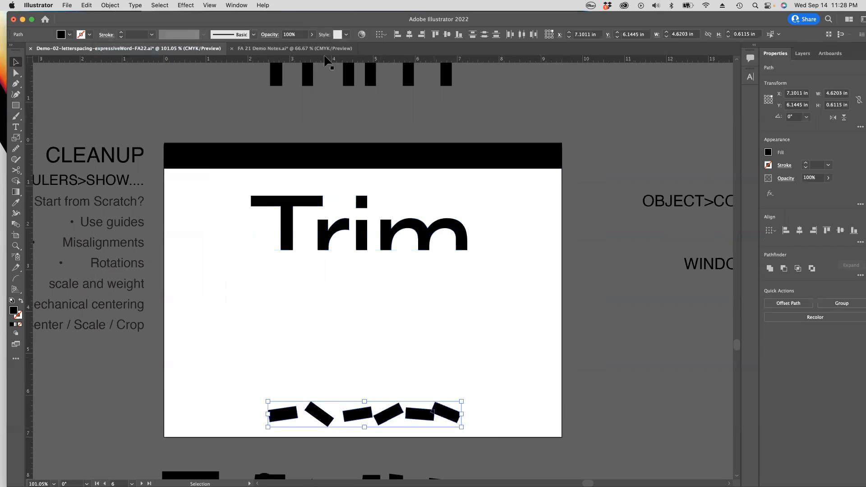
click(112, 6)
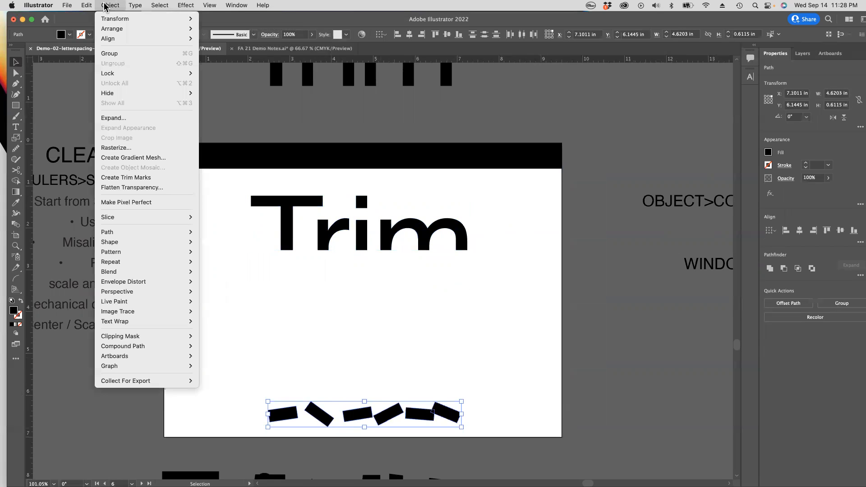
click(109, 54)
Step: Center the grouped Trim word horizontally with the full-width black bar and check the bar's alignment at the artboard's corner
click(404, 242)
click(420, 234)
shift+click(416, 166)
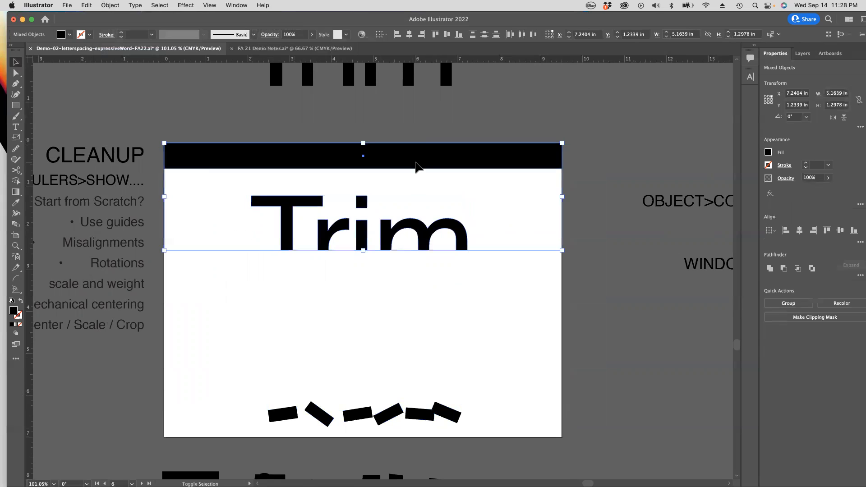
click(410, 36)
key(z)
drag(558, 144, 690, 261)
drag(564, 191, 568, 190)
key(alt+super+space)
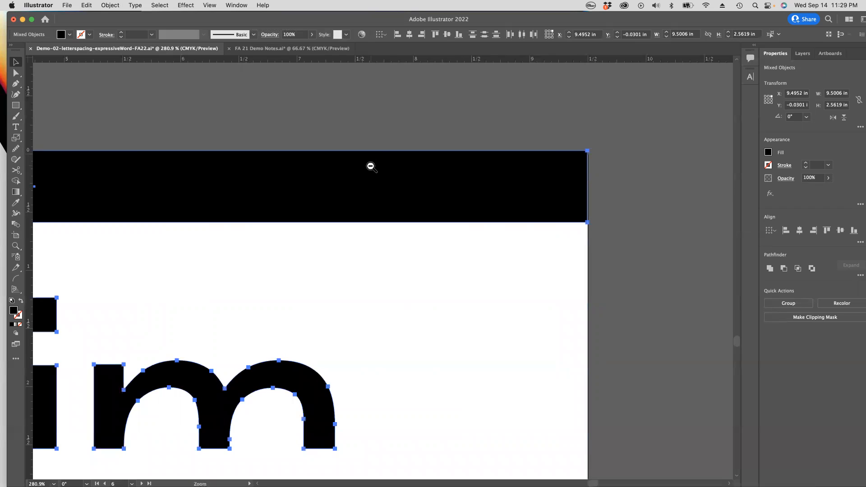
click(331, 207)
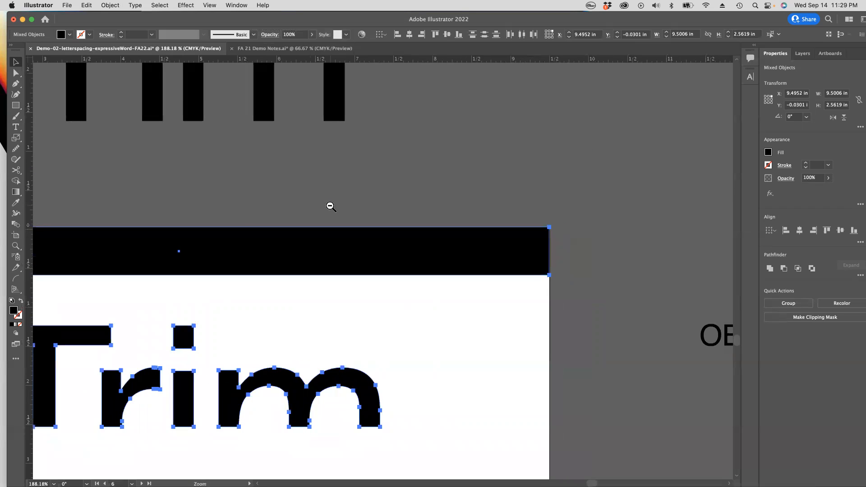
click(328, 289)
drag(329, 299, 379, 158)
Step: Delete the black bar across the top edge of the artboard
click(493, 185)
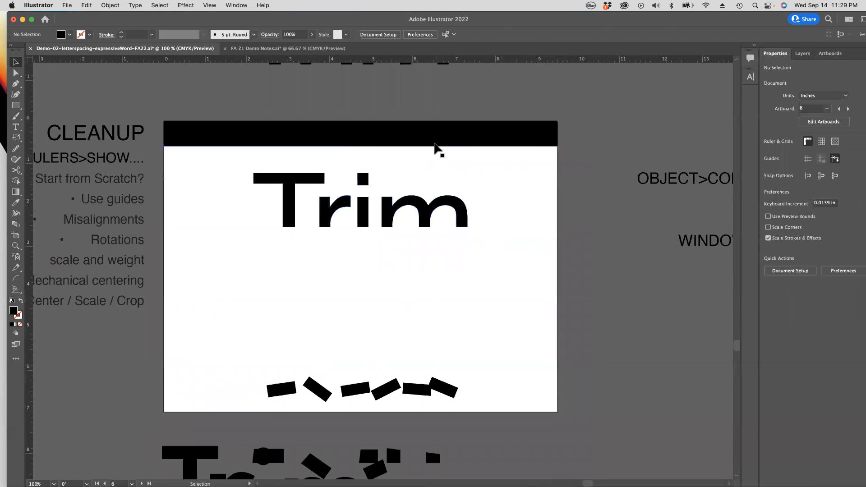
click(434, 143)
key(Delete)
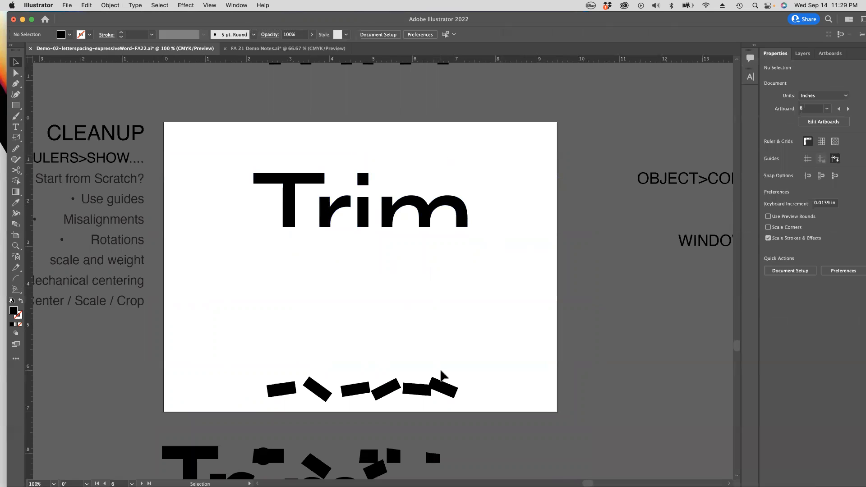
Step: Move the group of fallen pieces down about 0.49 in so it overlaps the bottom edge of the artboard
click(425, 390)
drag(346, 392, 346, 412)
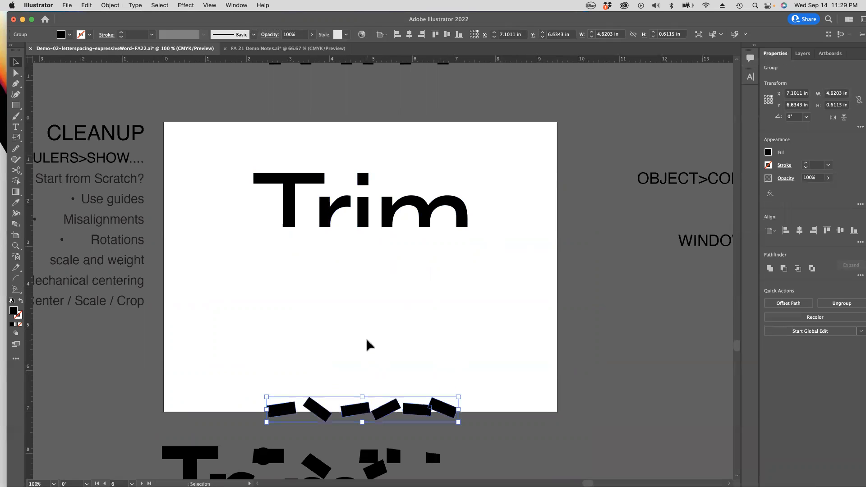
key(alt+super+space)
Step: Turn on Trim View and examine the Trim composition cropped at the artboard edges
click(209, 5)
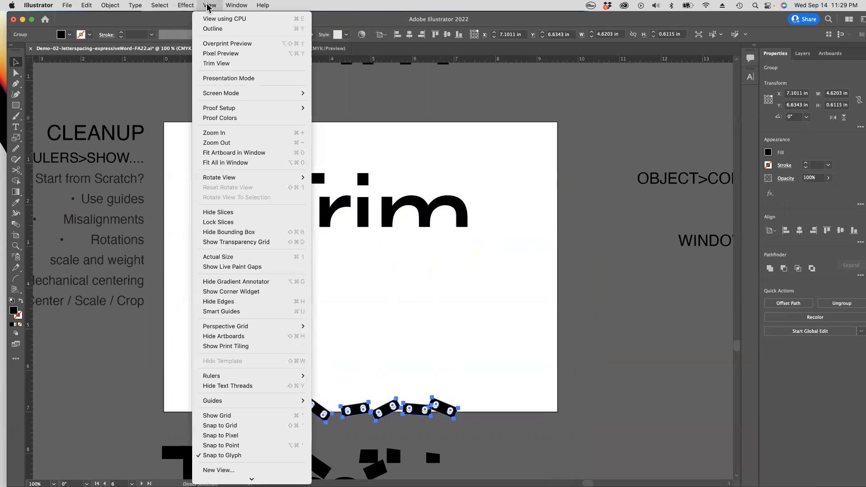
click(230, 62)
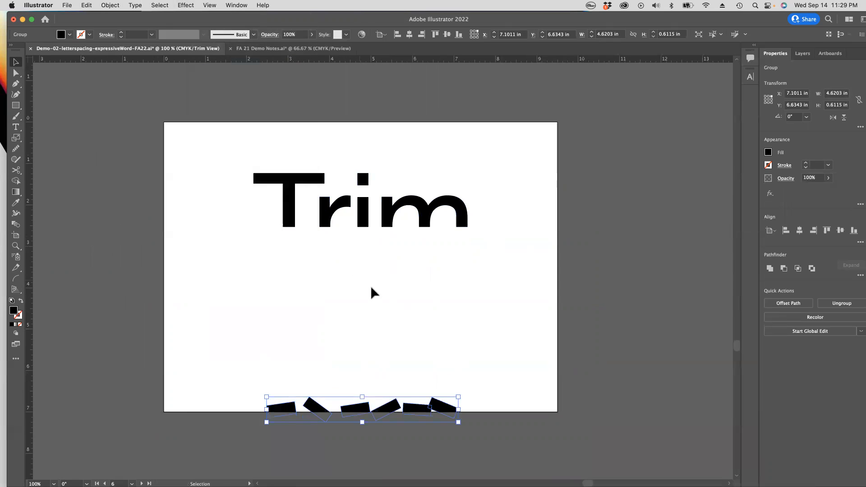
click(537, 307)
key(alt+super+space)
click(435, 287)
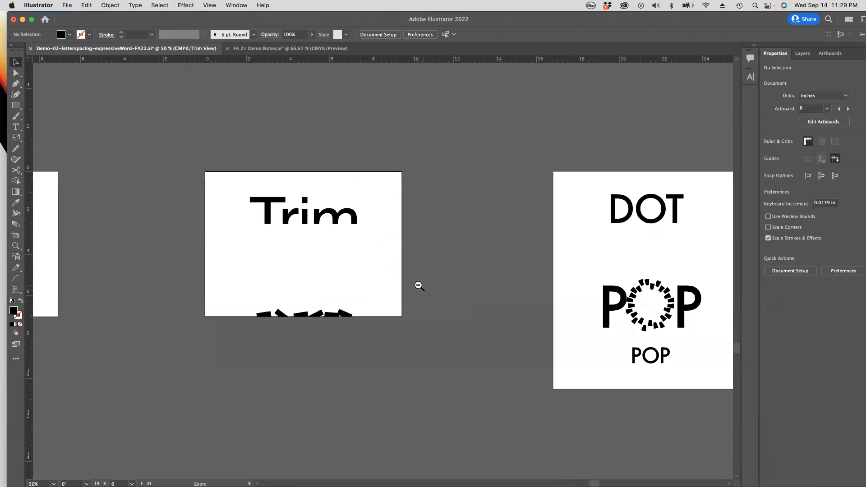
drag(332, 269, 439, 295)
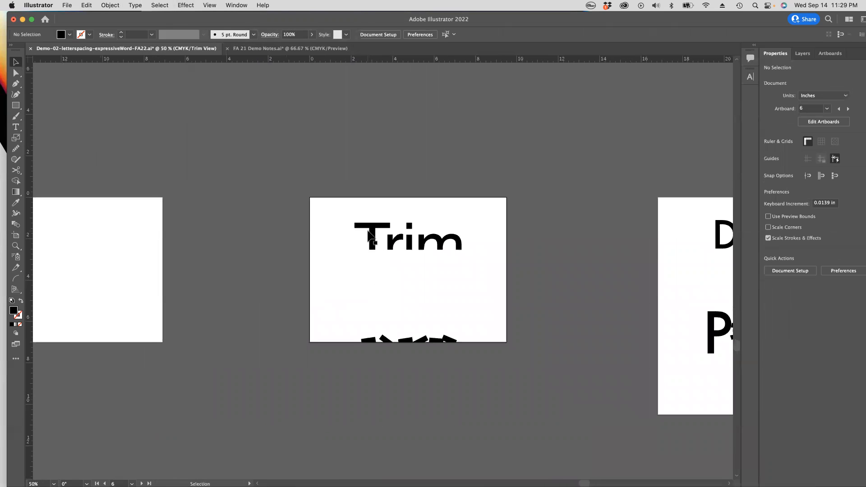
scroll(375, 235, up, 5)
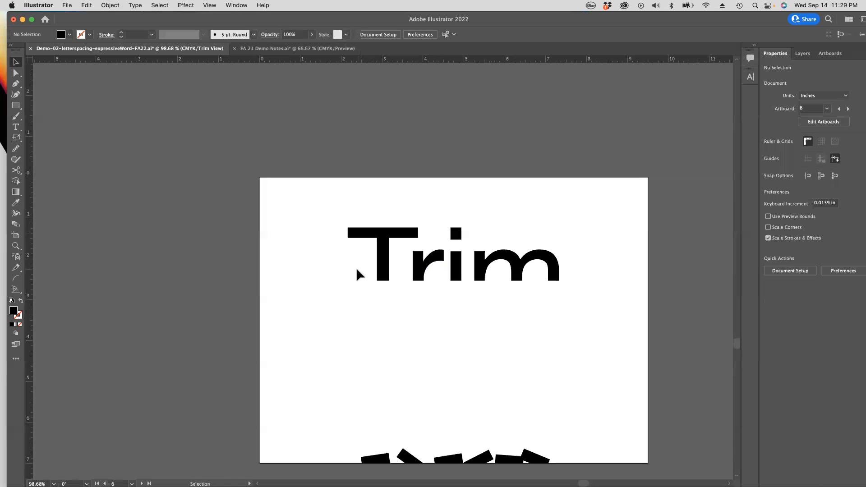
Step: Move only the letter T of the Trim word about 0.17 in right, closer to the r
click(16, 73)
drag(342, 217, 393, 301)
shift+click(419, 233)
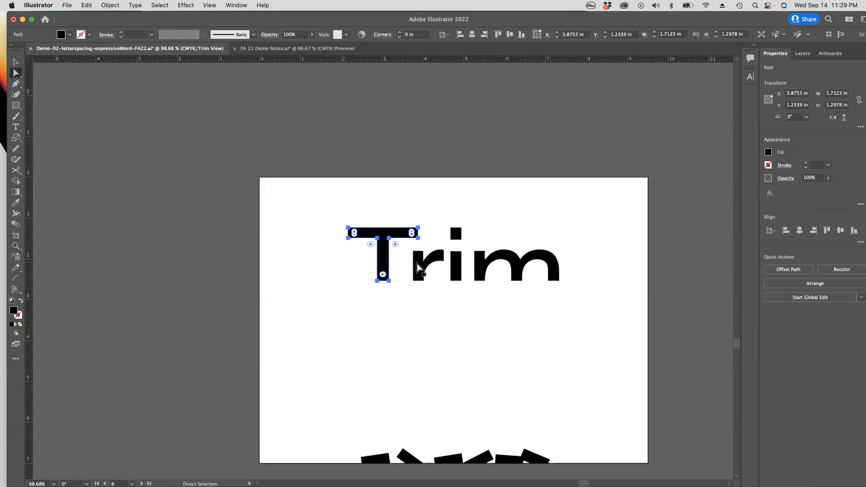
drag(383, 263, 390, 262)
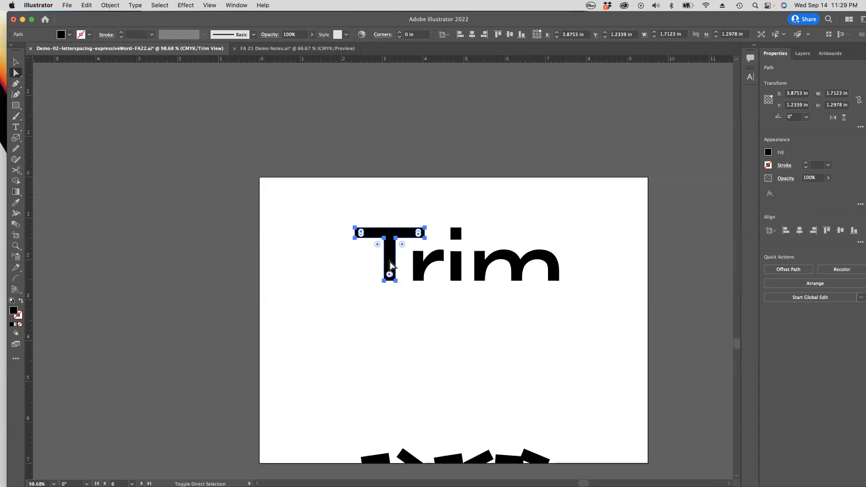
click(320, 263)
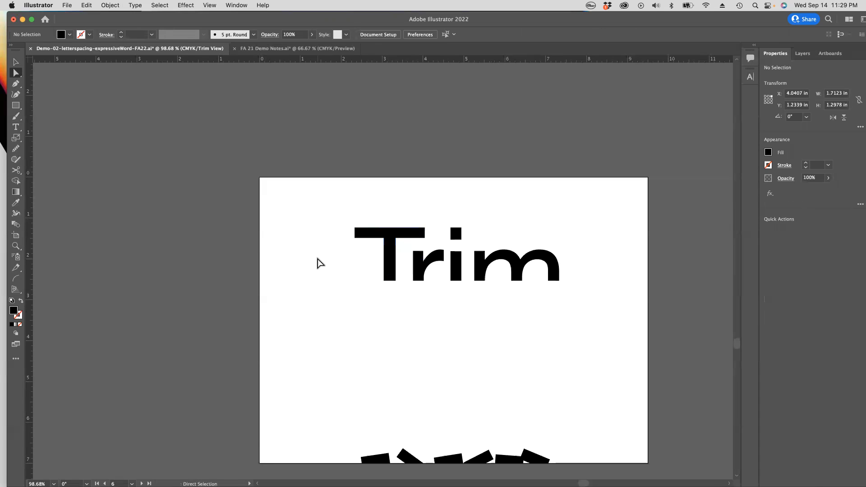
click(390, 259)
key(super+space)
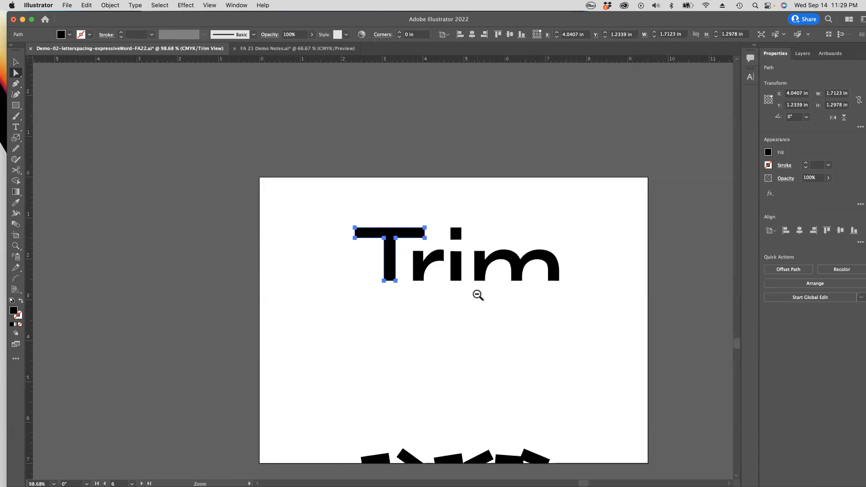
alt+super+click(477, 295)
drag(397, 309, 423, 313)
click(459, 301)
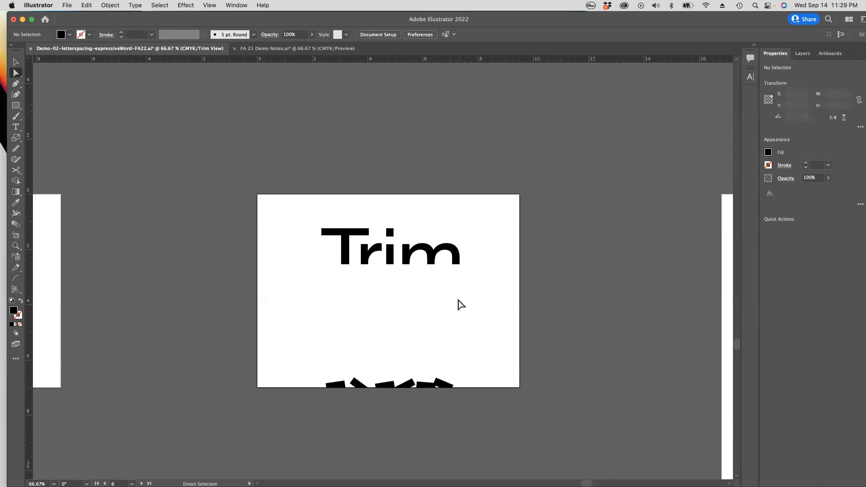
Step: Hide the selection edges so the letters can be judged without highlighted outlines
drag(302, 221, 488, 304)
click(486, 283)
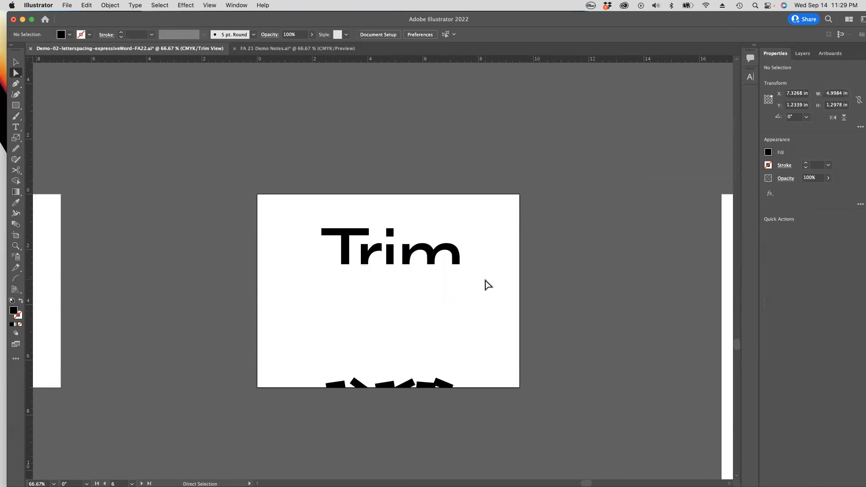
click(207, 5)
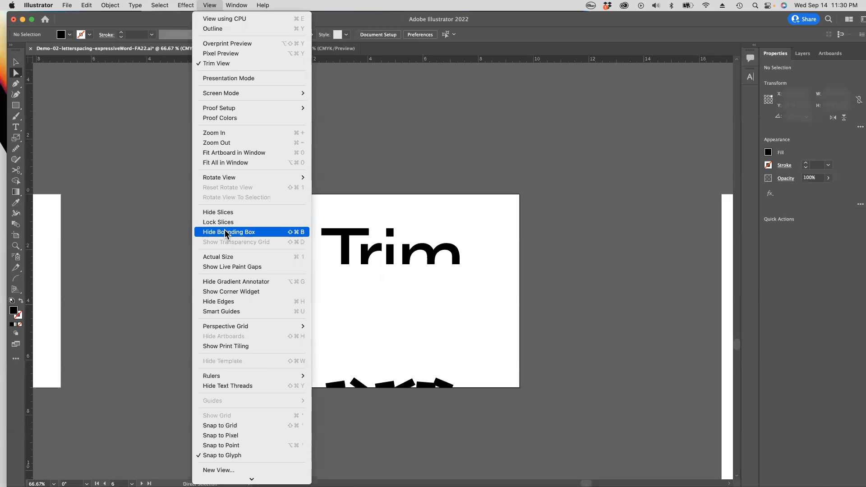
click(231, 302)
click(341, 236)
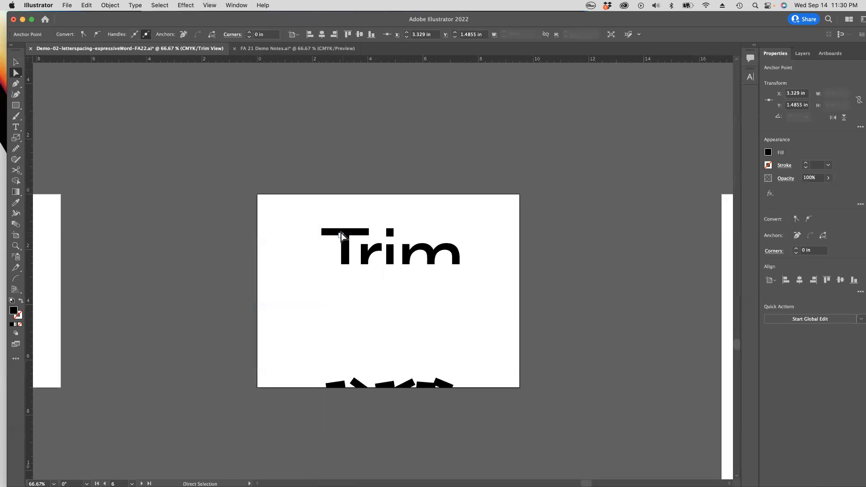
click(359, 232)
Step: Shift the whole Trim word about 0.15 in left to center it optically on the artboard
drag(292, 190, 510, 303)
drag(407, 256, 387, 259)
key(super+z)
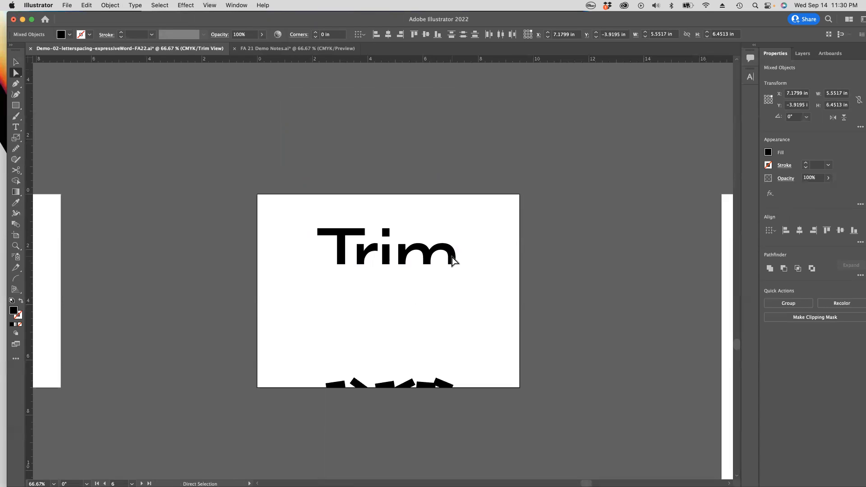
click(428, 293)
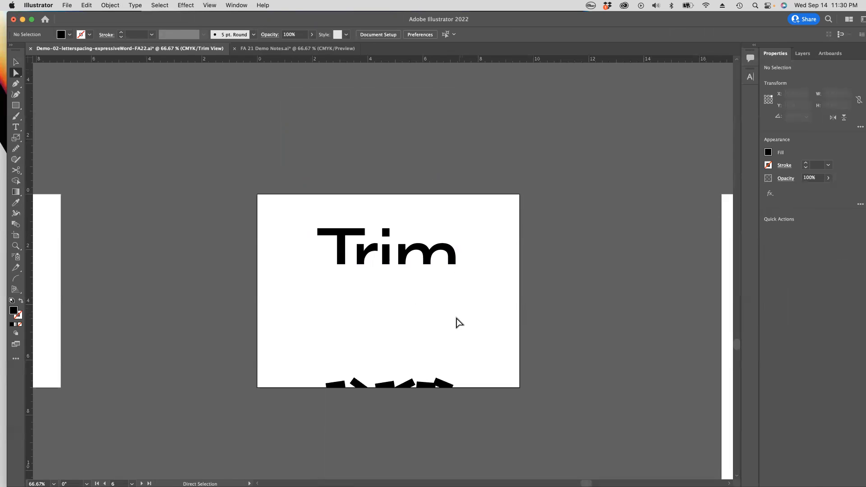
Step: Turn off Trim View to bring back the notes and artwork outside the artboard
alt+super+click(428, 317)
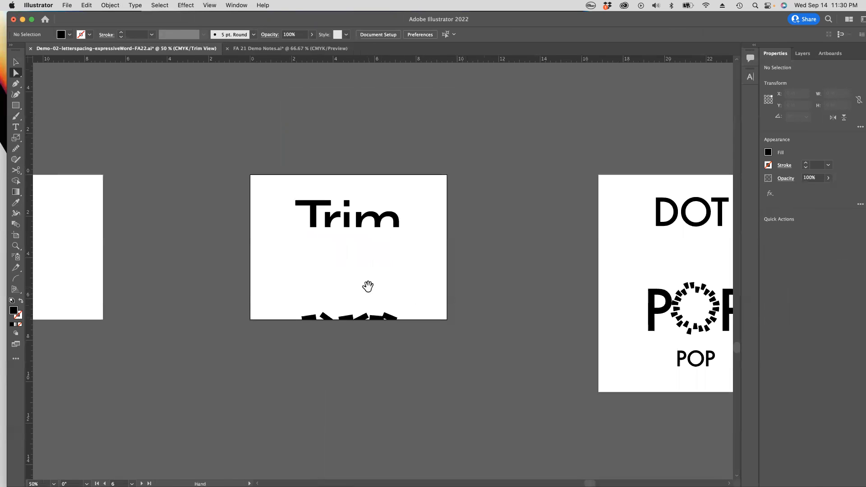
drag(367, 286, 411, 292)
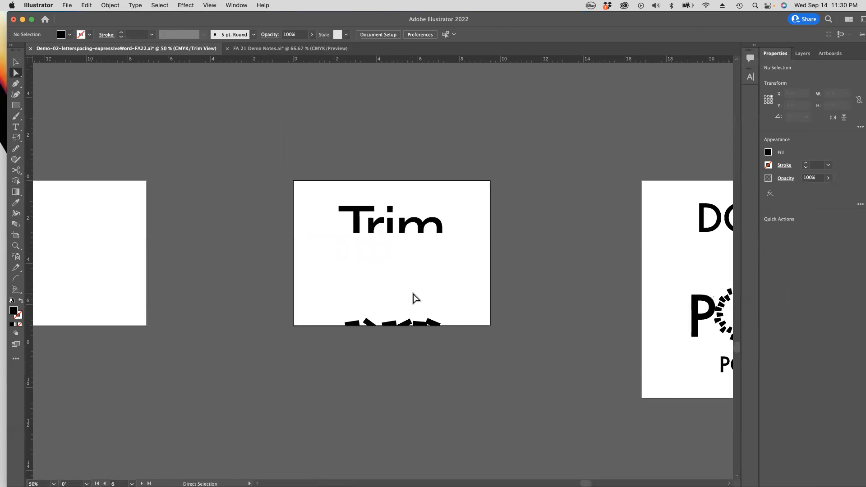
click(201, 6)
click(212, 59)
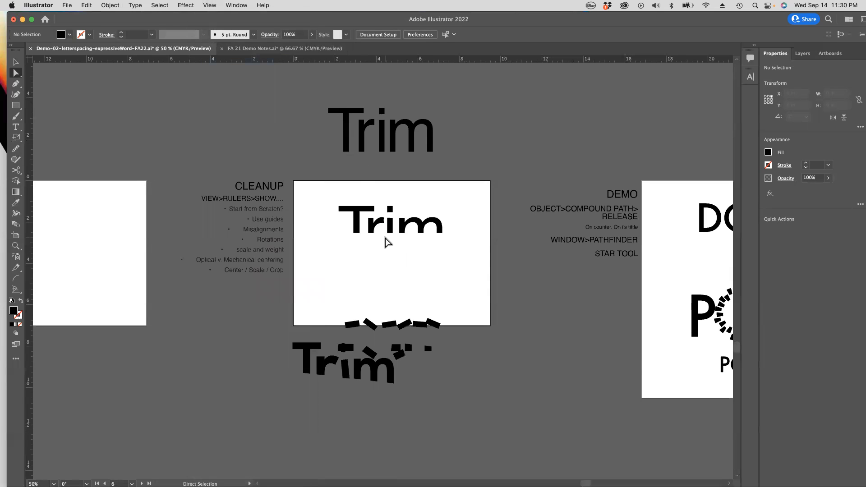
drag(404, 278, 427, 270)
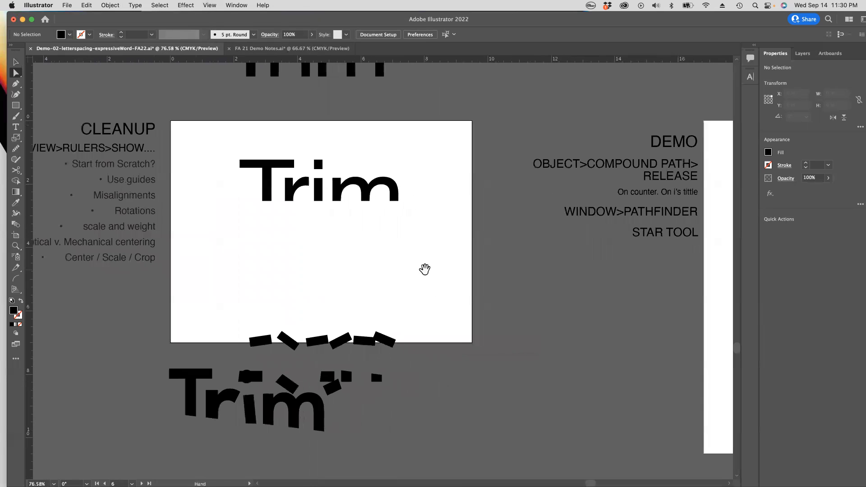
drag(318, 262, 390, 277)
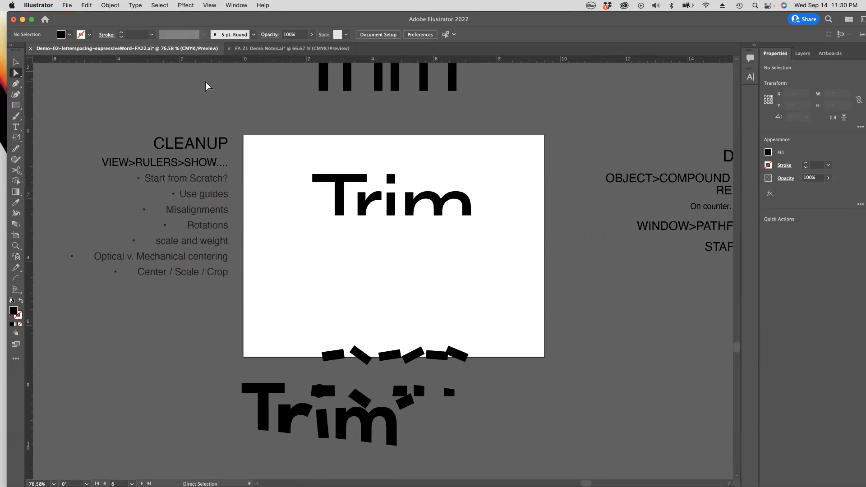
click(337, 180)
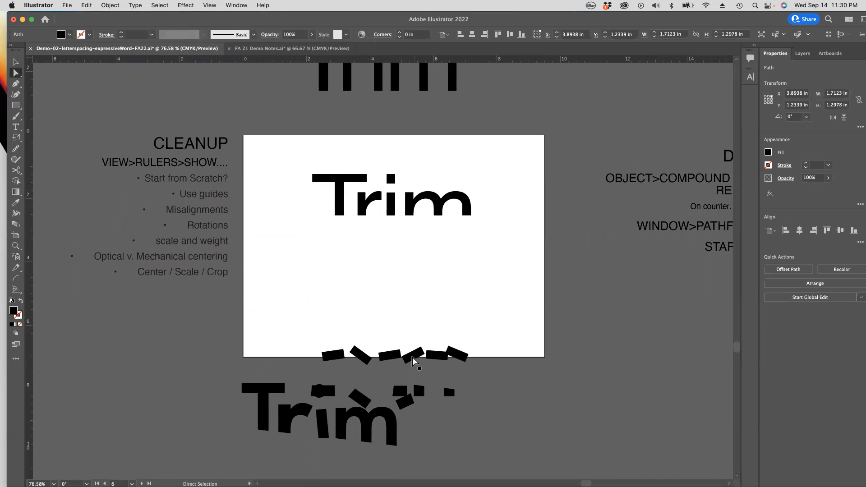
mouse_move(366, 350)
mouse_down()
mouse_move(521, 367)
mouse_move(371, 352)
mouse_up()
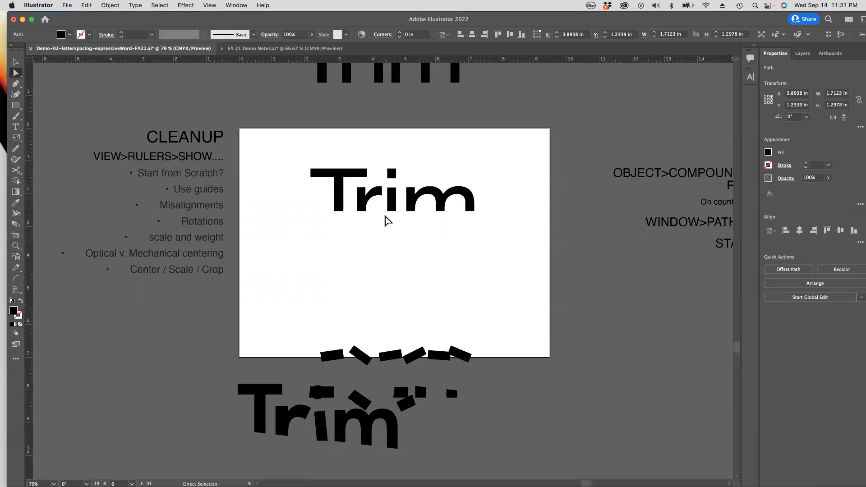
scroll(515, 217, left, 1)
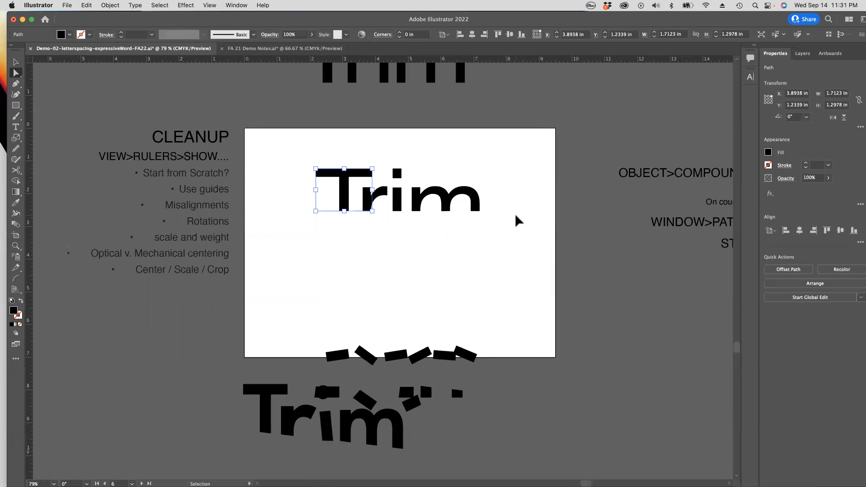
click(517, 220)
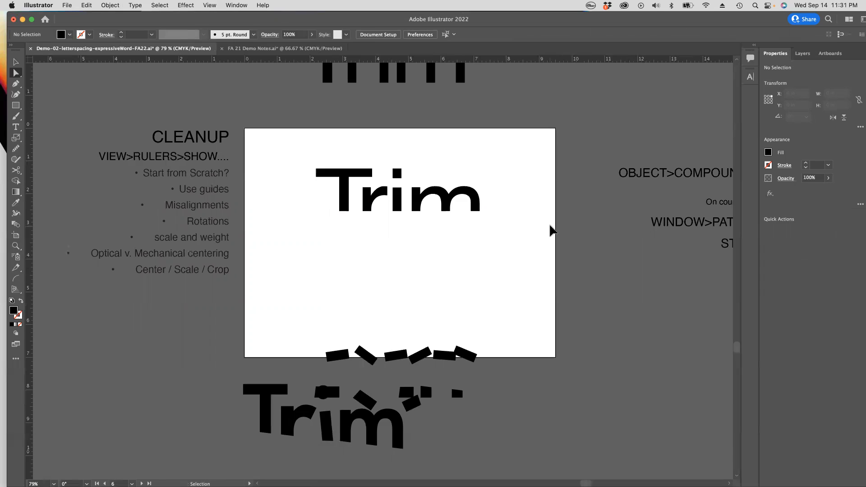
Step: Go to the DOT and POP artboard and place a Times Bold 72 pt placeholder text object below DOT
key(space)
alt+super+click(464, 245)
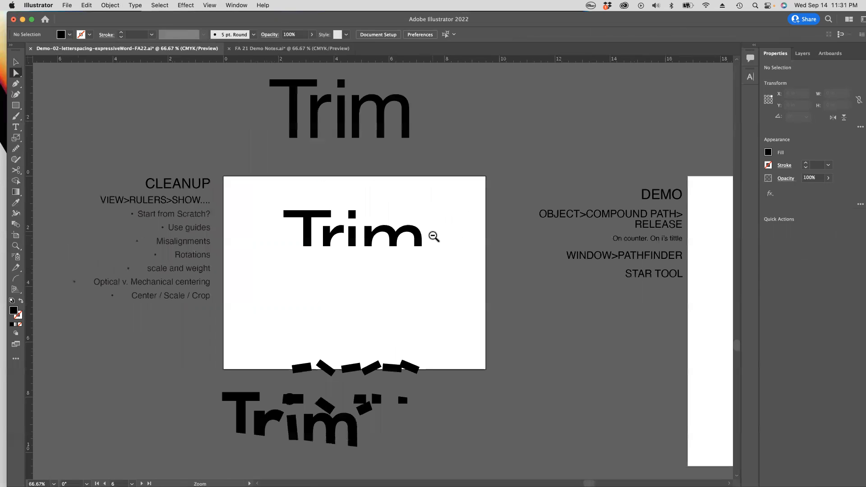
alt+super+click(483, 261)
drag(556, 280, 337, 235)
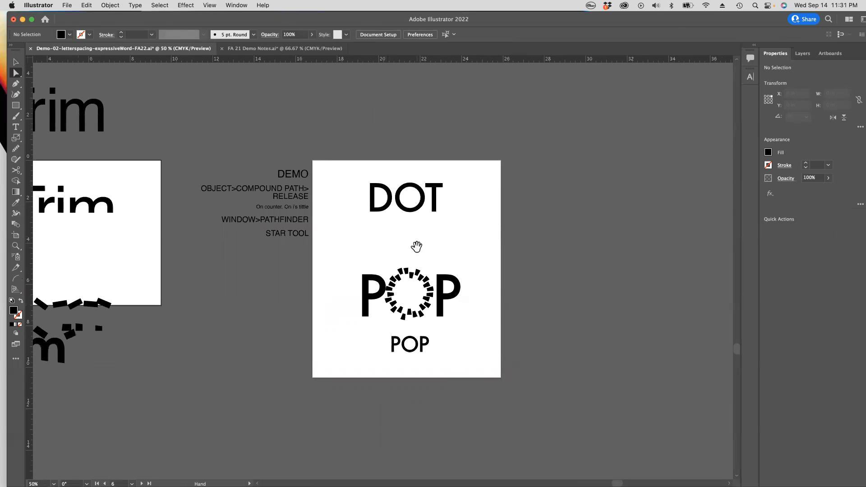
drag(400, 242, 491, 228)
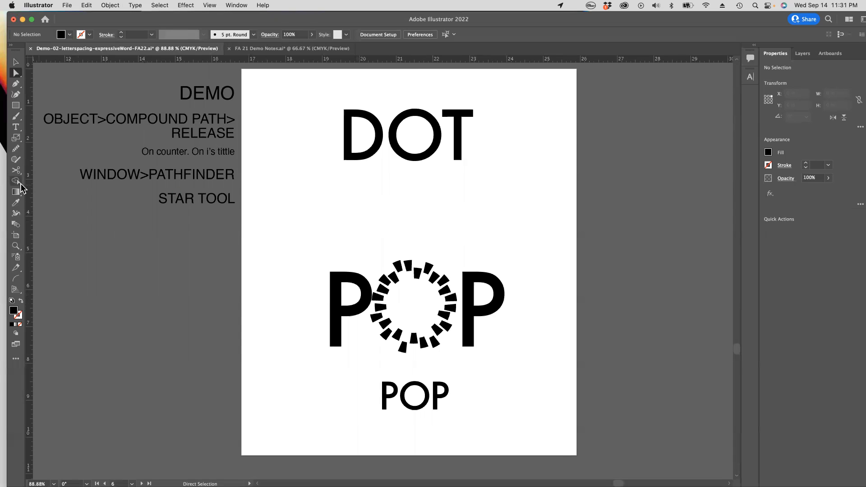
click(20, 131)
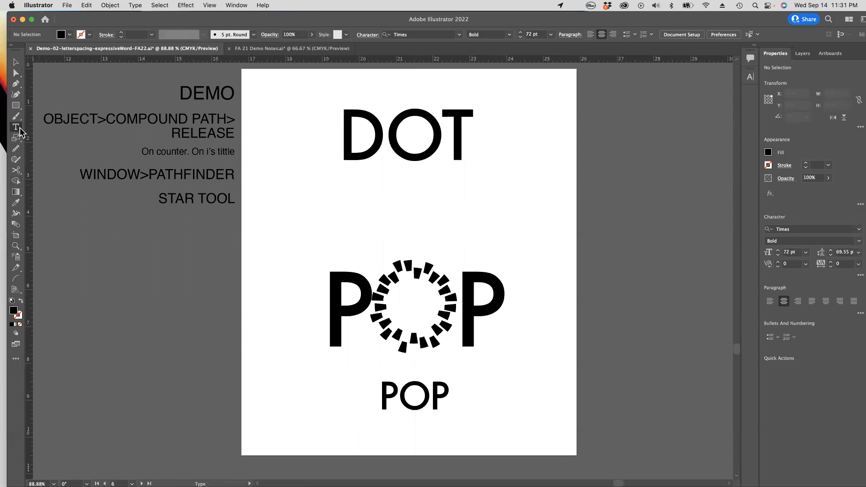
super+click(402, 150)
click(507, 203)
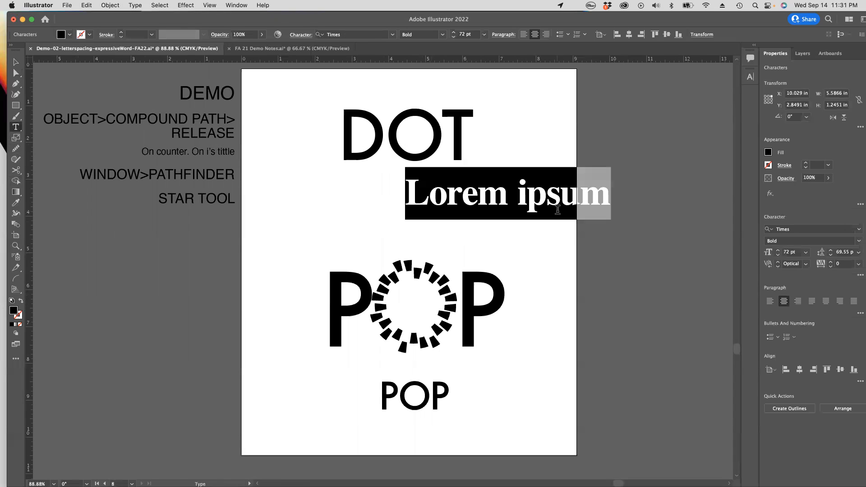
Step: Cut the placeholder text down to the single letter i and finish text editing
drag(528, 194, 613, 195)
key(BackSpace)
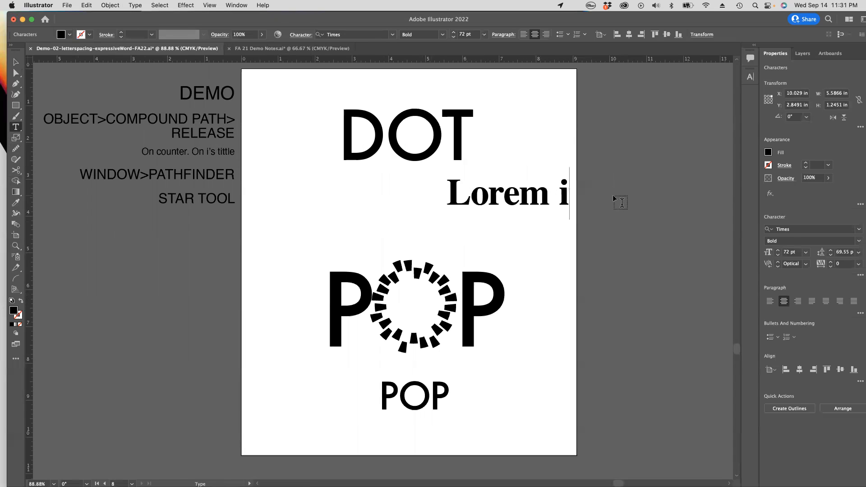
drag(558, 194, 423, 198)
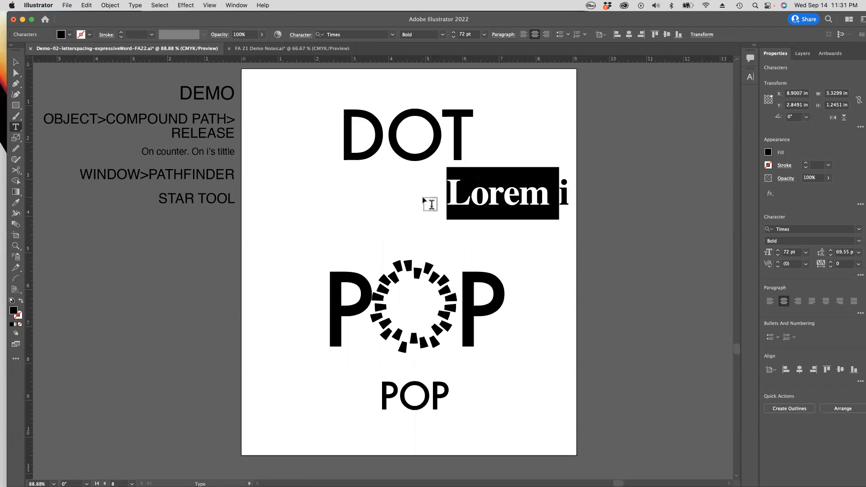
key(BackSpace)
key(Escape)
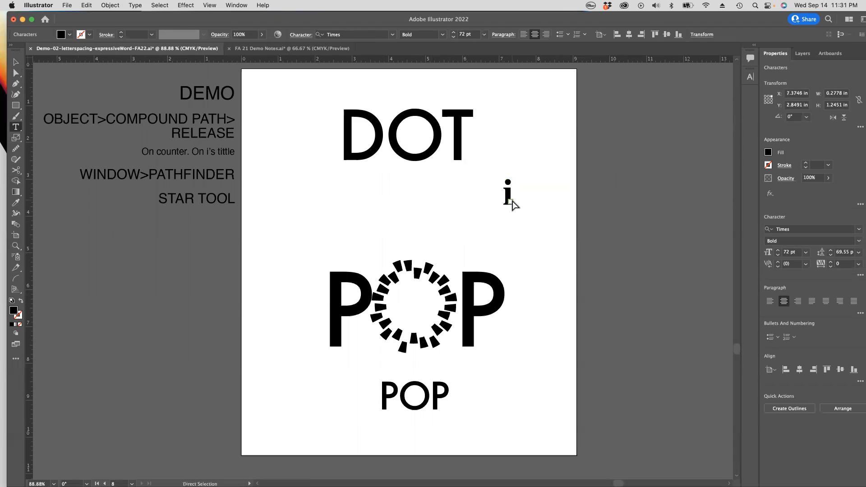
Step: Convert the letter i to outlines and deselect it
click(16, 62)
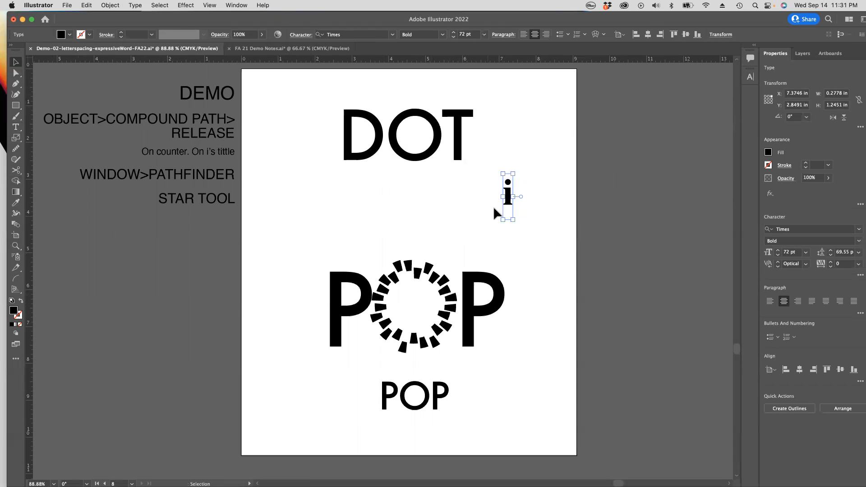
click(110, 6)
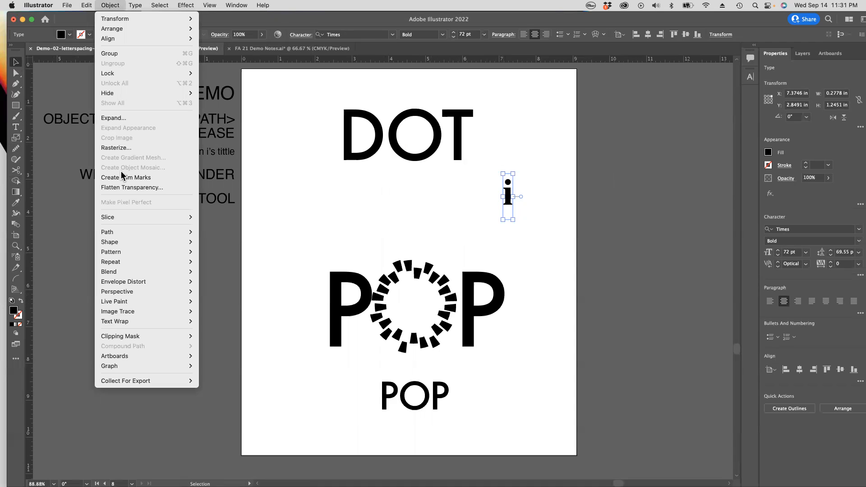
mouse_move(135, 5)
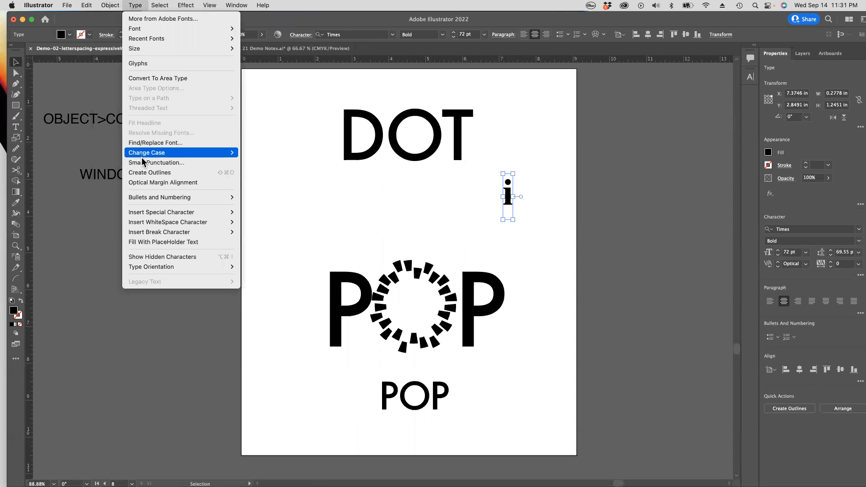
click(144, 173)
click(523, 205)
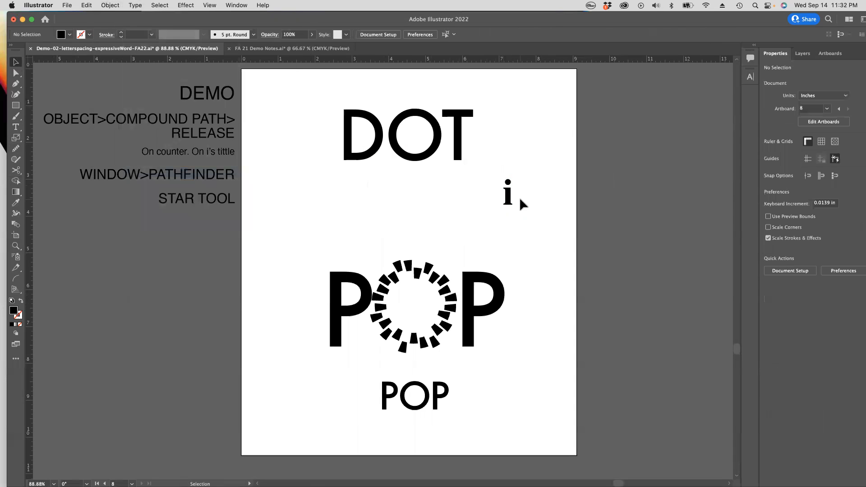
Step: Move the outlined i to the left, beneath the word DOT, and ungroup it
drag(509, 198, 517, 217)
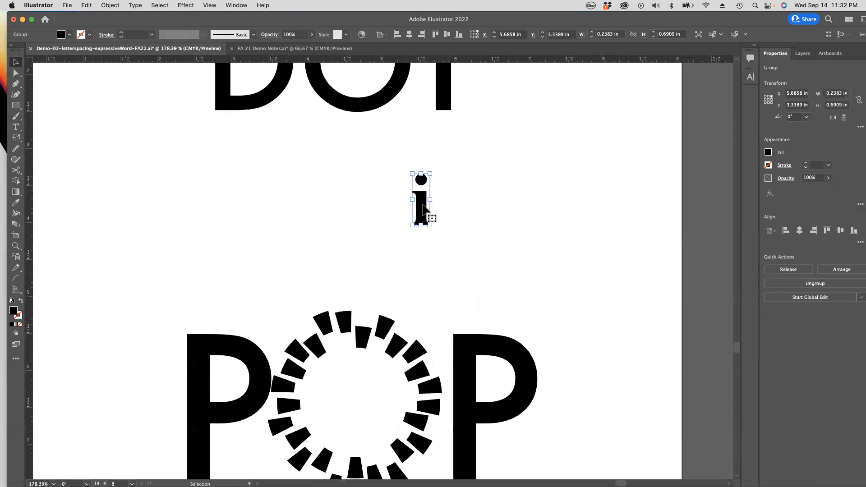
key(a)
key(v)
click(110, 5)
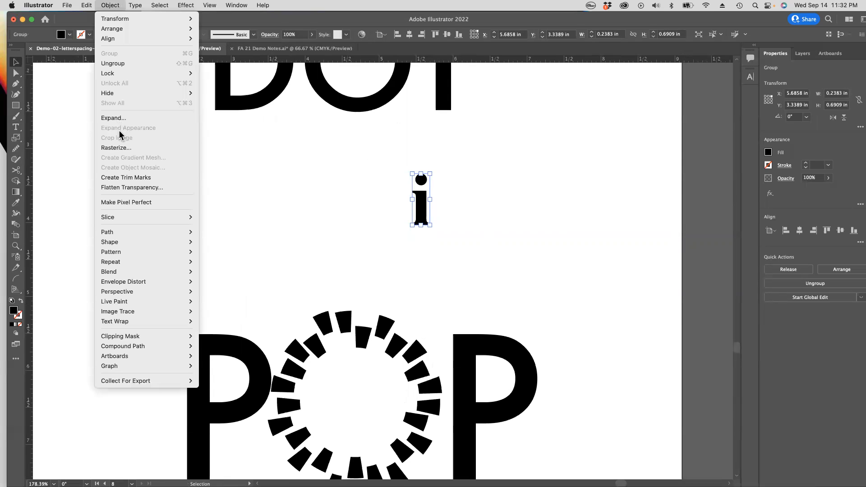
click(114, 63)
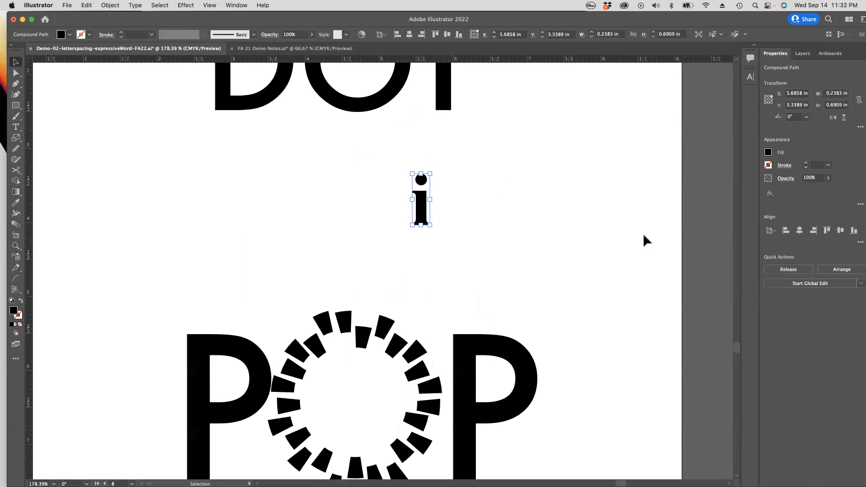
Step: Move the ungrouped i about 0.16 in to the right and deselect it
click(644, 236)
drag(422, 179, 458, 202)
click(426, 187)
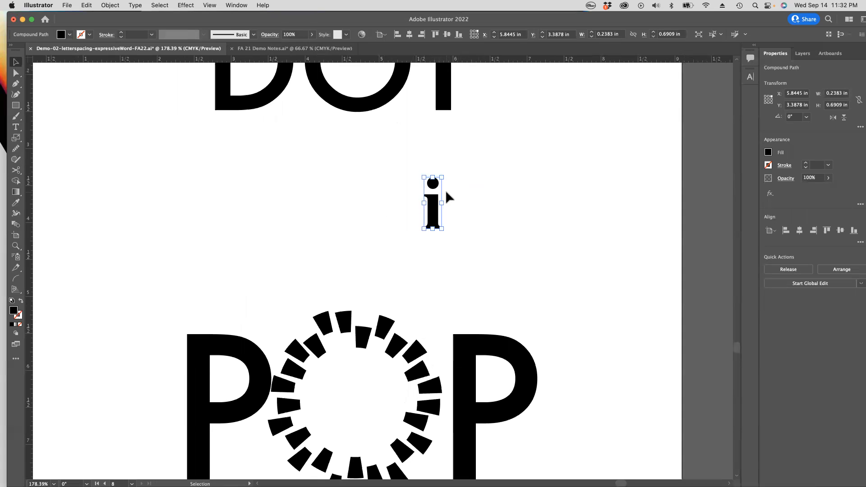
click(472, 192)
Step: Release the compound path of the letter i to separate its dot from the stem
click(429, 187)
click(113, 6)
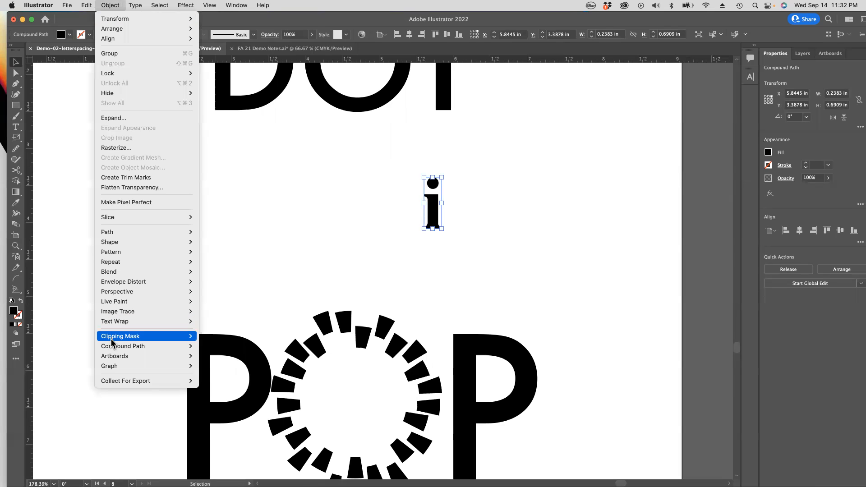
mouse_move(111, 348)
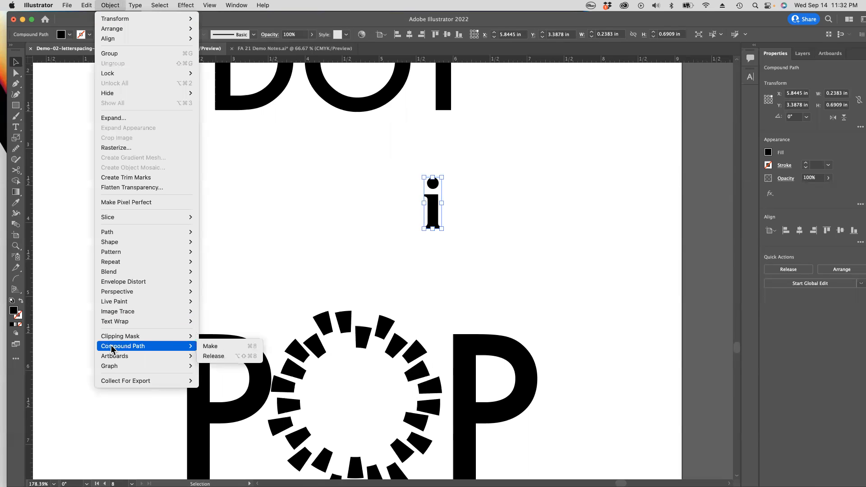
click(208, 357)
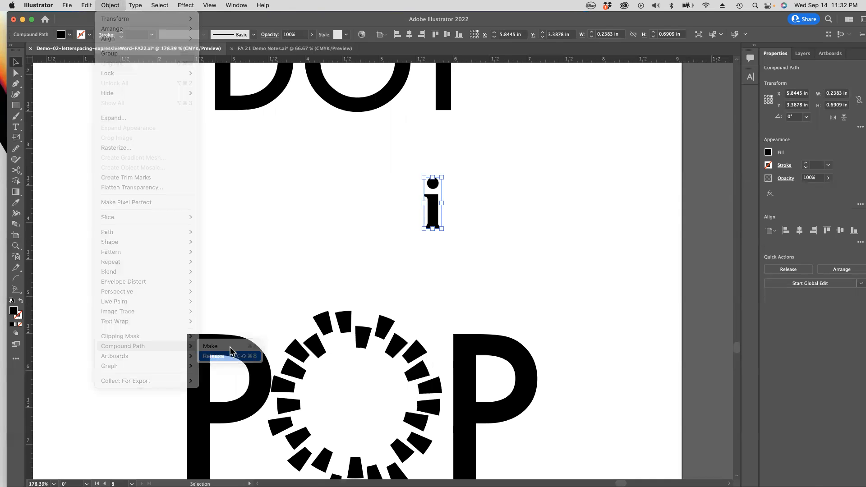
click(532, 217)
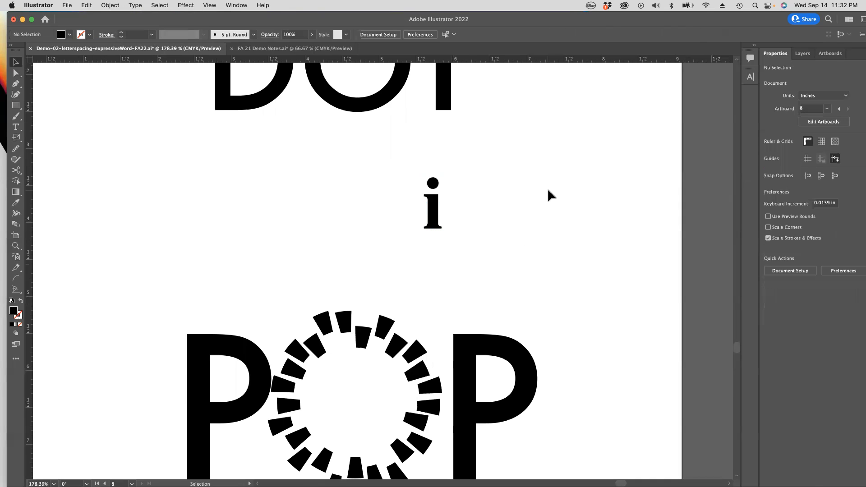
Step: Try moving the dot and the stem of the i independently, undoing each move
click(439, 182)
drag(439, 182, 496, 173)
key(super+z)
drag(435, 212, 473, 211)
key(super+z)
Step: Group the dot and stem of the i and move the group about 2.7 in right, near the artboard edge
shift+click(435, 183)
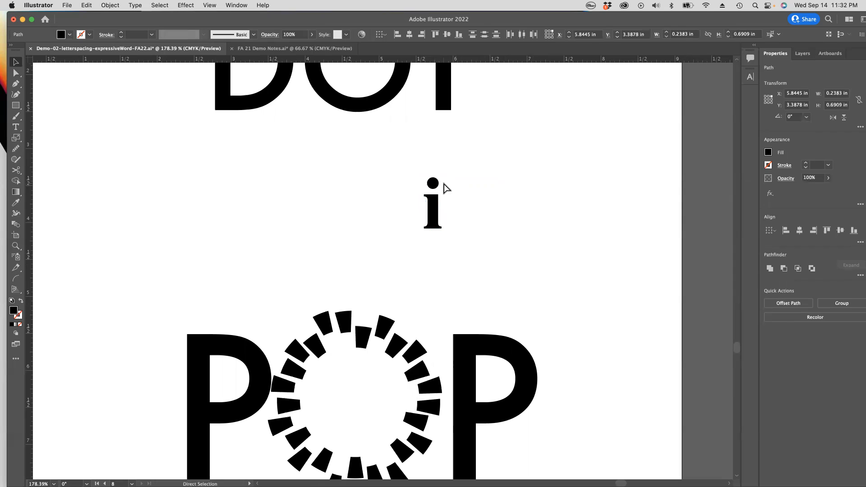
key(super+g)
drag(434, 208, 635, 208)
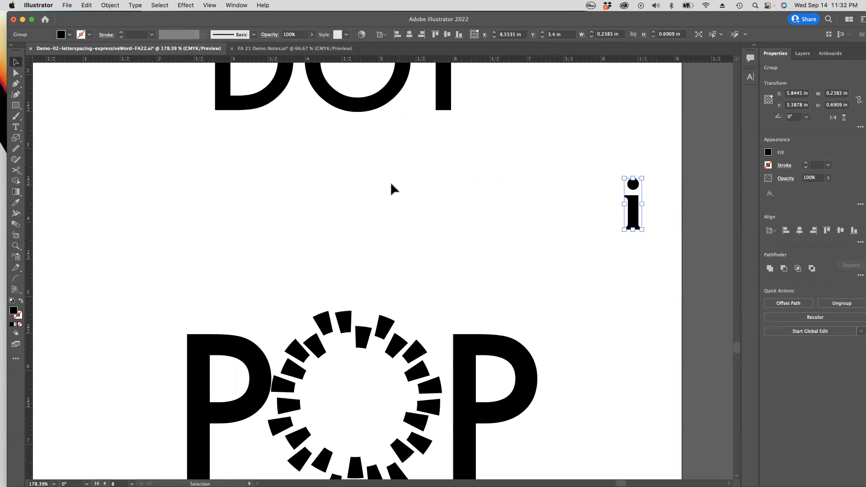
Step: Ungroup the word DOT and select the D, O and T one by one to check they are separate
scroll(400, 294, up, 5)
scroll(400, 293, left, 1)
click(409, 189)
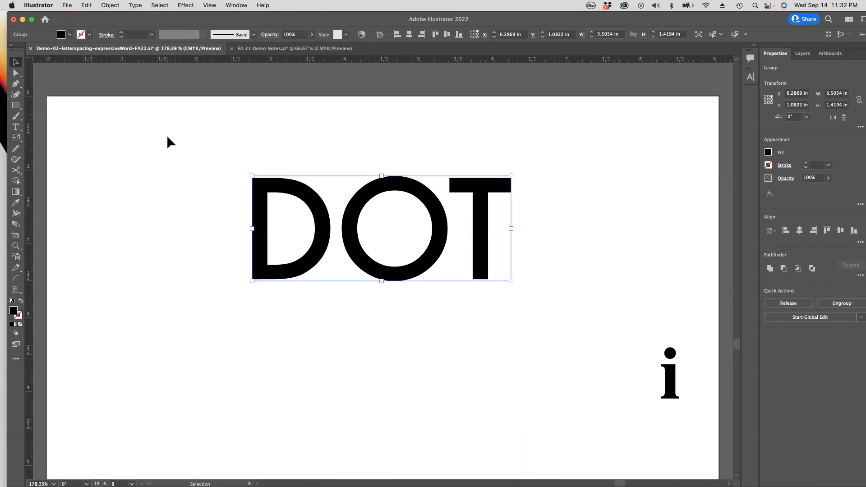
key(super+8)
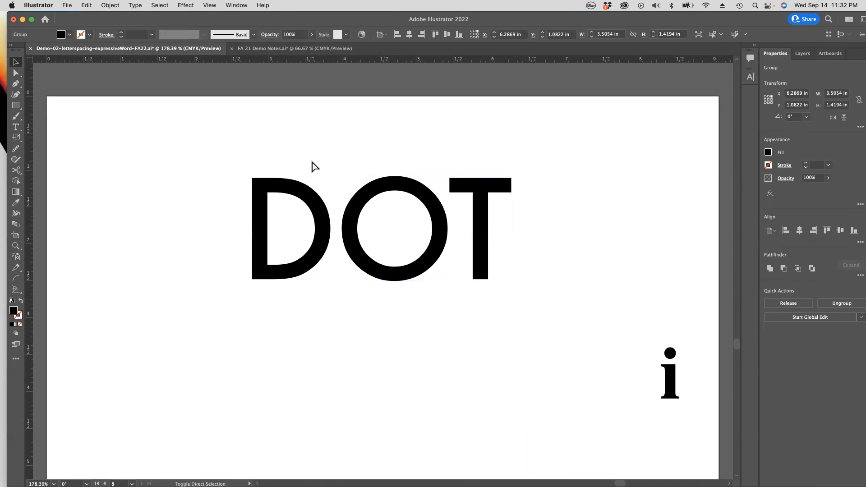
click(315, 167)
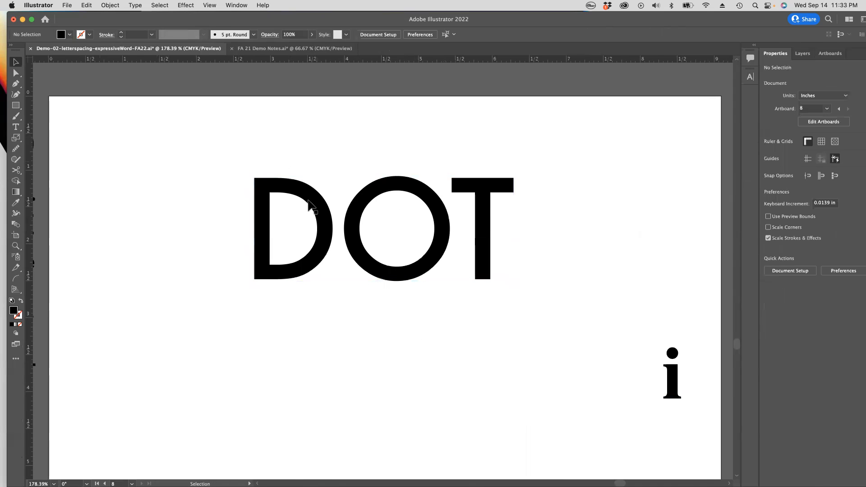
click(309, 196)
click(382, 186)
click(487, 185)
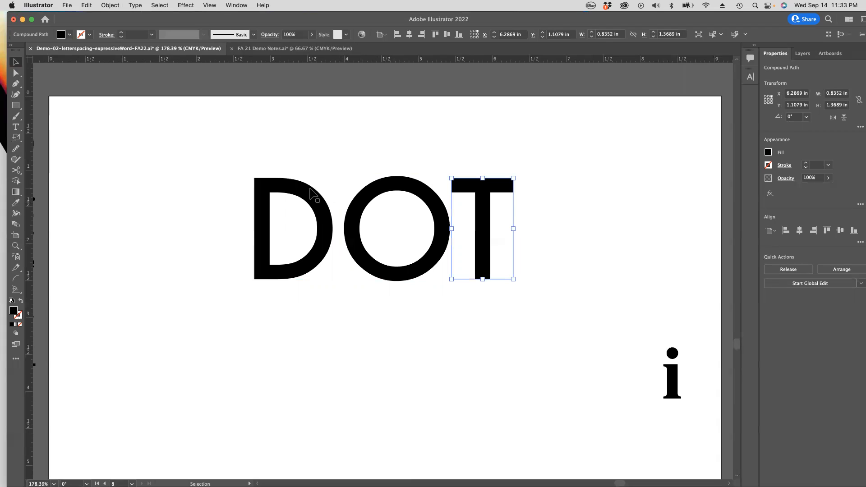
Step: Select the O of DOT with the Direct Selection tool and show the selection edges again
click(411, 193)
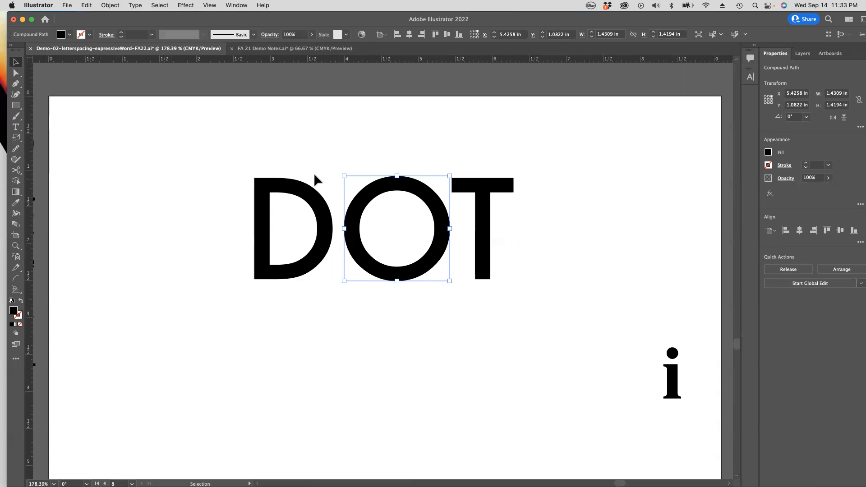
click(17, 73)
click(136, 180)
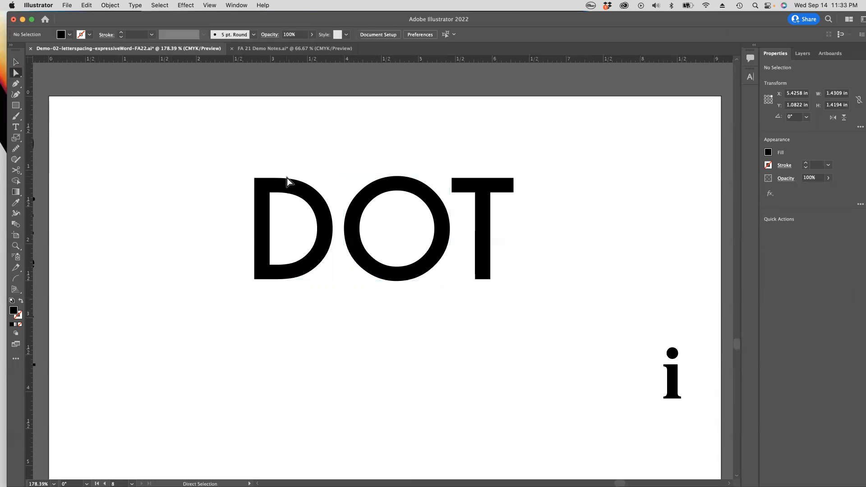
click(413, 197)
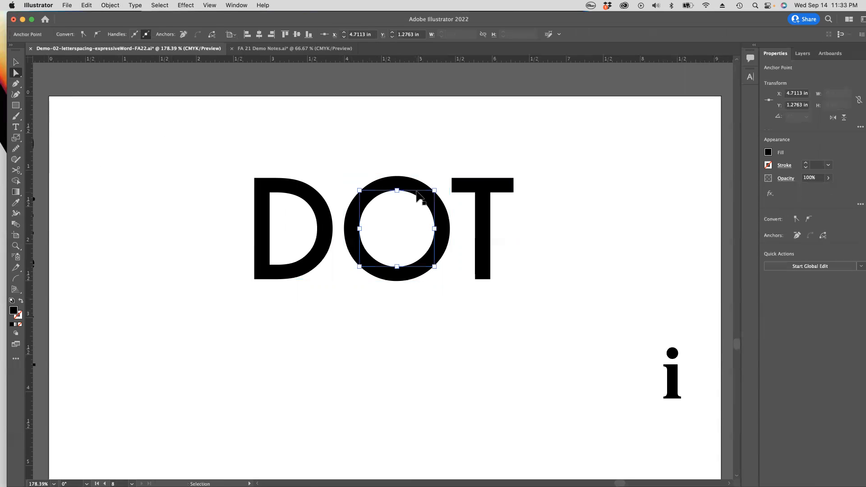
click(210, 5)
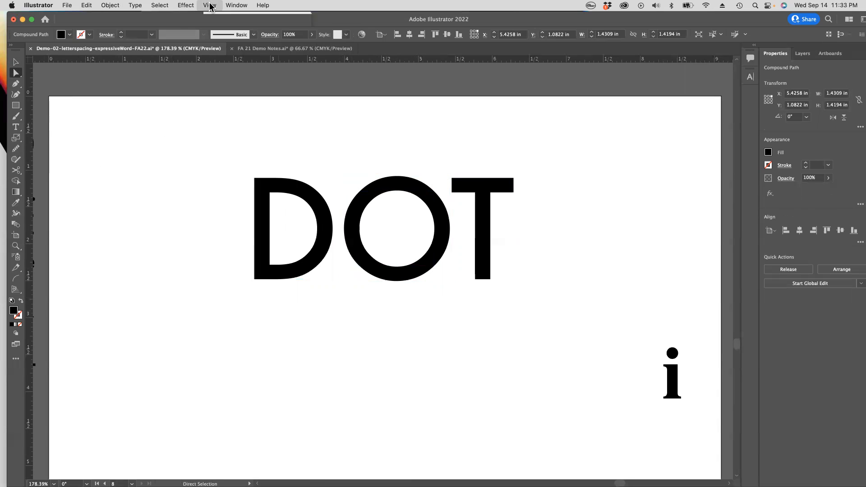
mouse_move(215, 403)
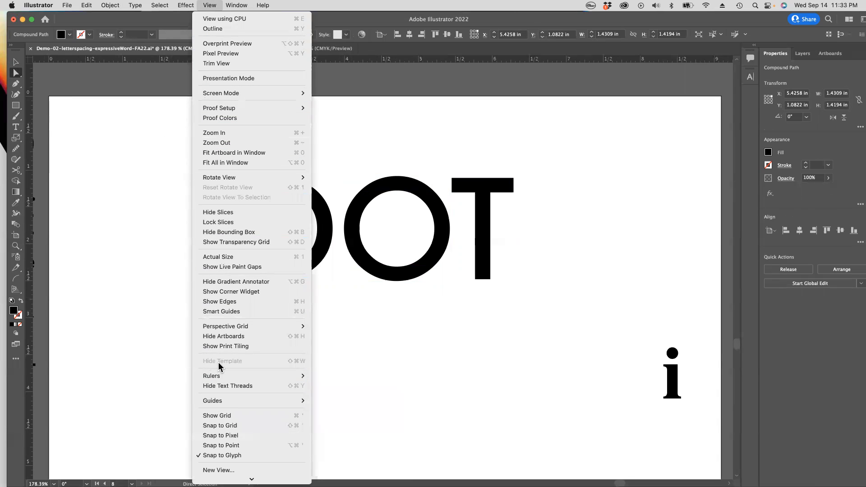
click(224, 302)
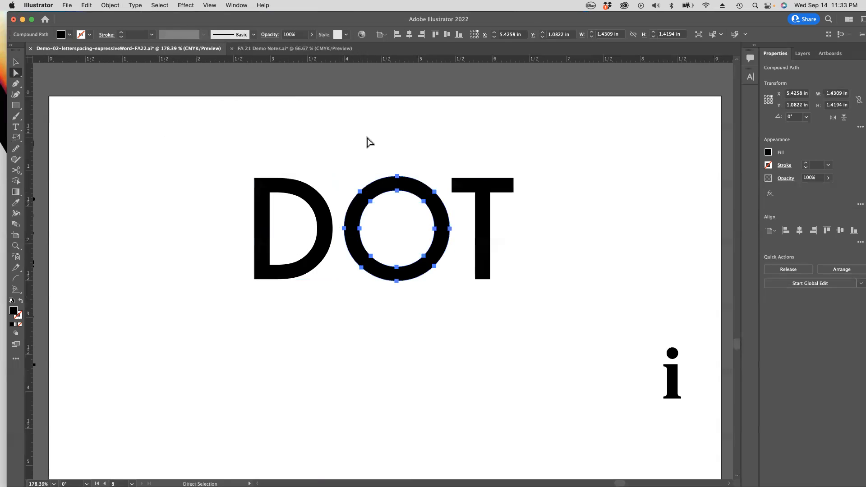
Step: Delete the entire inner counter path of the O in DOT, leaving a solid black circle
click(367, 141)
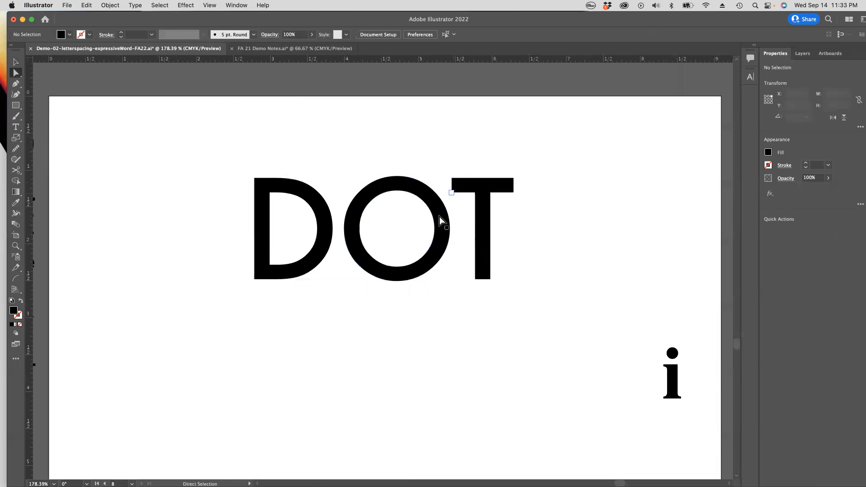
click(410, 192)
key(Delete)
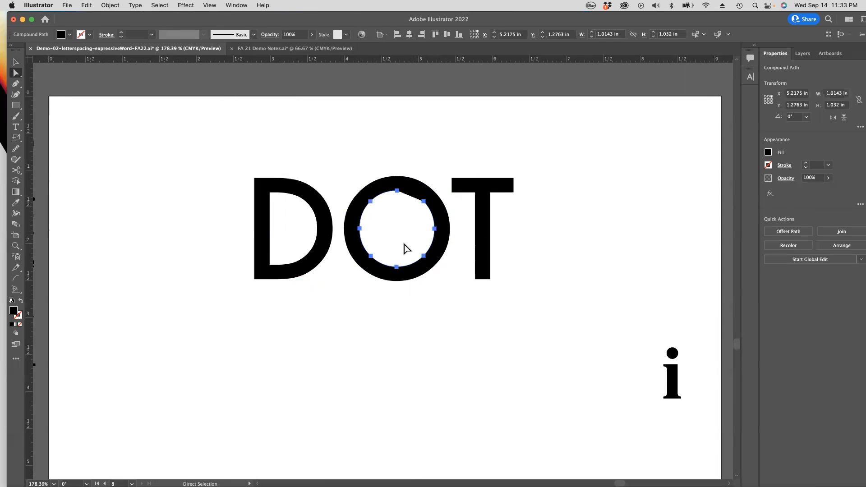
key(Delete)
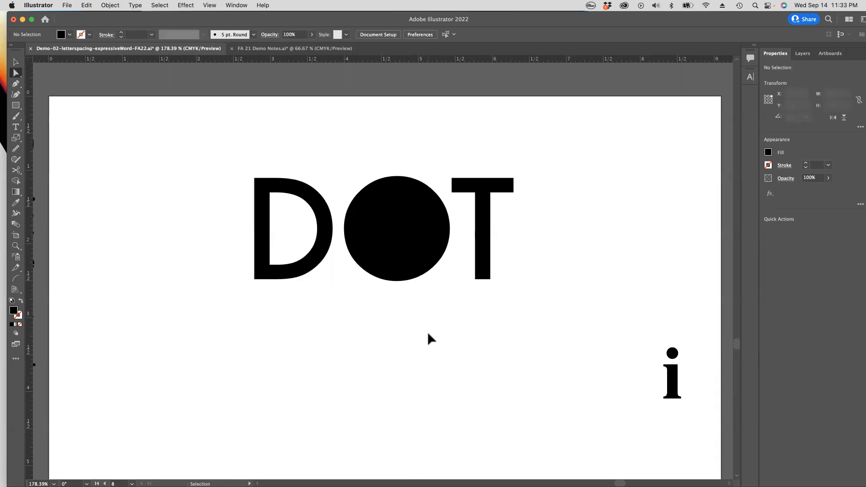
Step: Undo the deletion of the O's inner counter path in DOT and clear the selection
key(super+z)
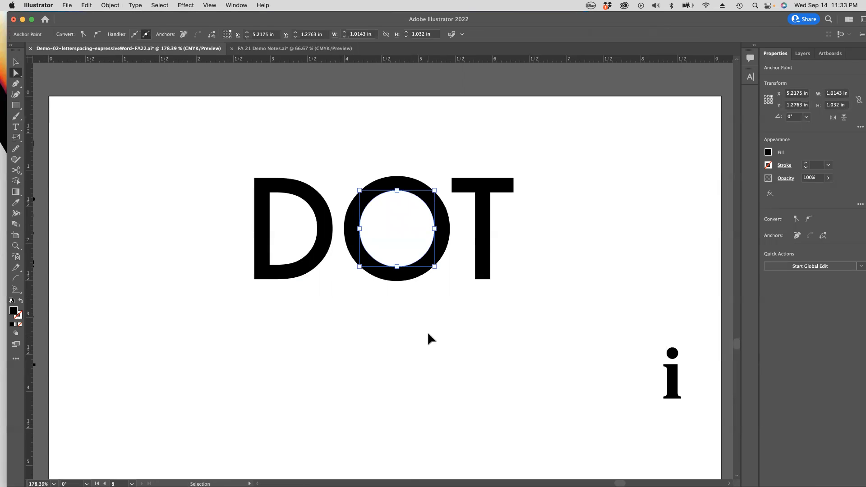
key(a)
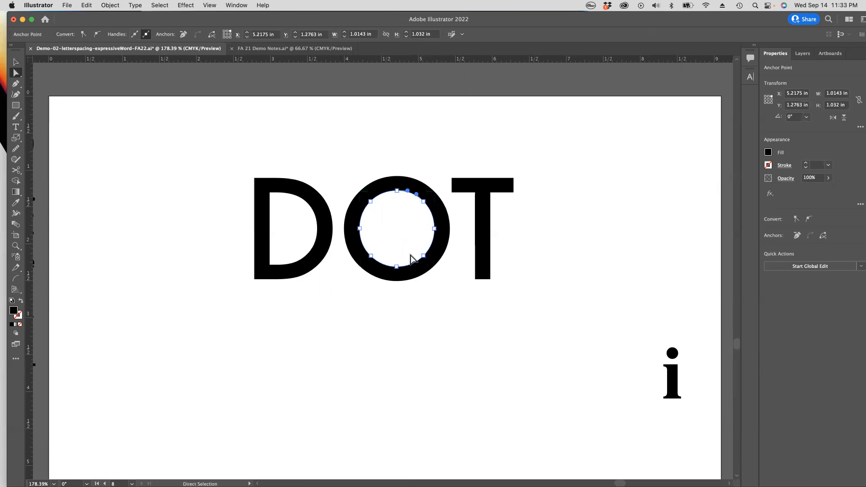
click(430, 312)
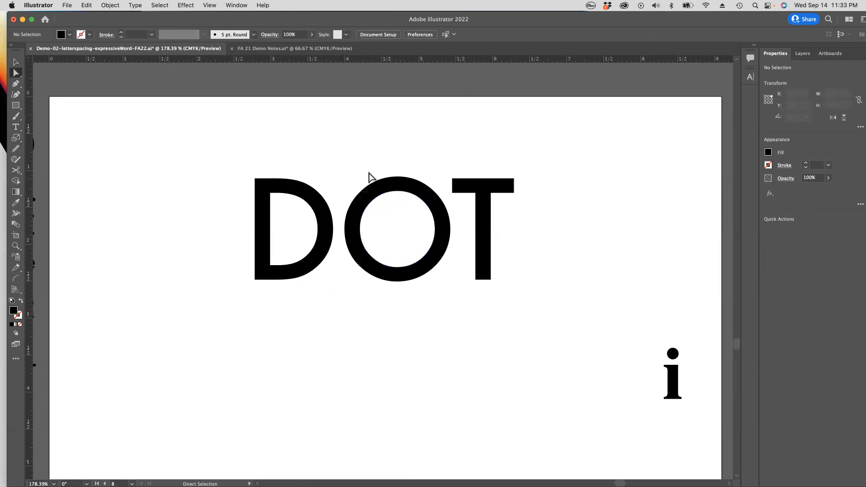
Step: Release the compound path of the O in DOT
click(15, 63)
click(397, 185)
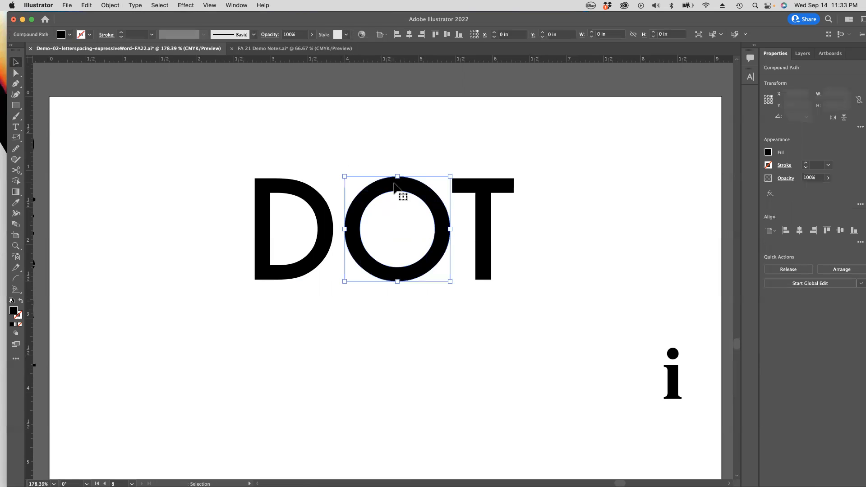
click(110, 5)
mouse_move(120, 346)
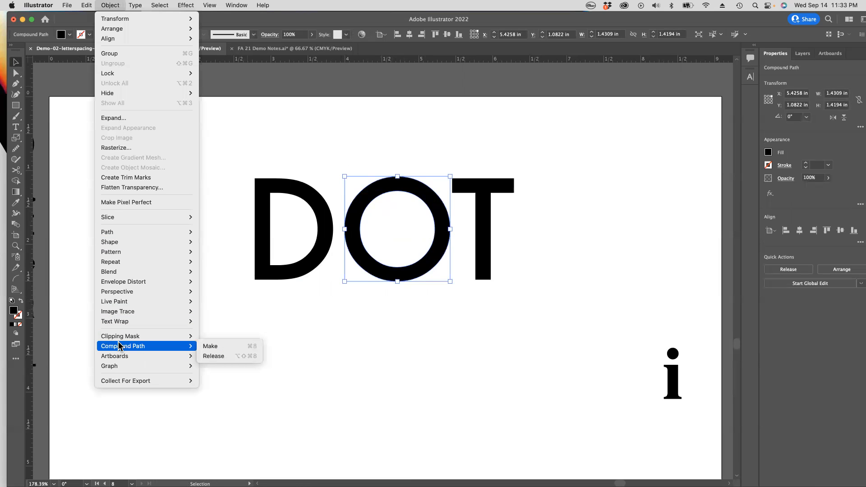
click(235, 359)
Step: Move the O's inner circle straight down about 1.5 in, below the word DOT, and check that both circles are separate shapes
click(437, 337)
drag(410, 243, 396, 351)
key(a)
click(410, 260)
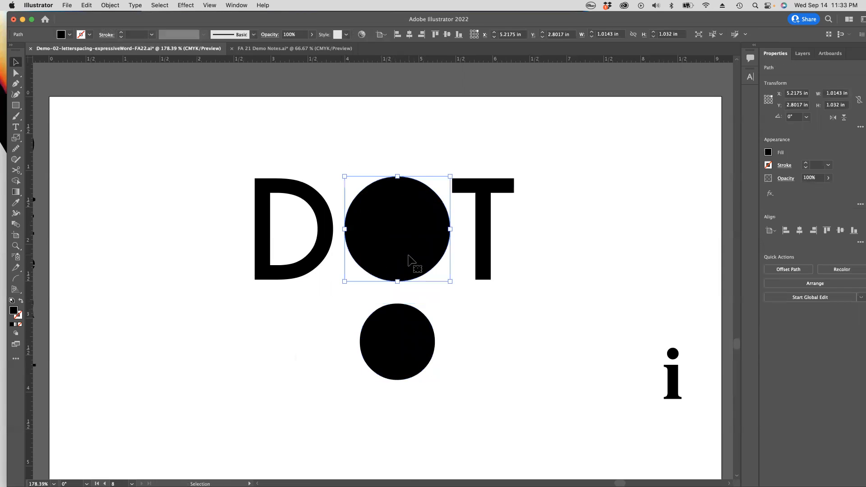
key(super+y)
key(super+y)
key(v)
click(462, 332)
click(422, 342)
click(445, 286)
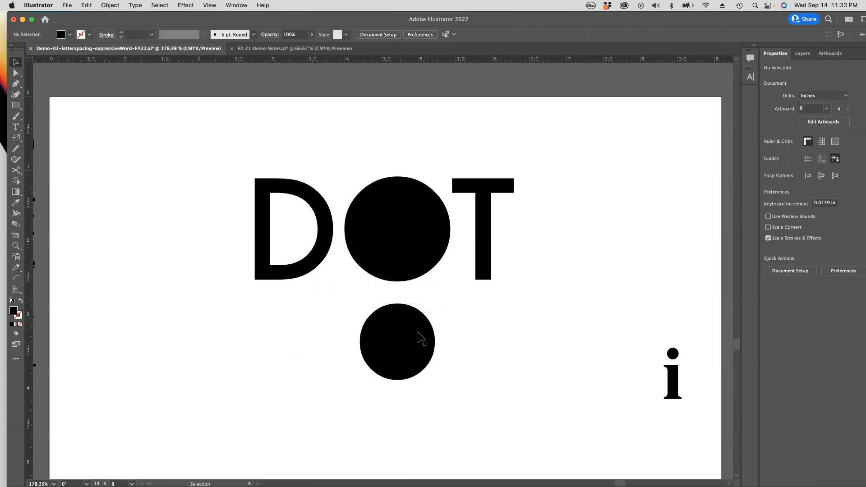
Step: Shift the small circle under DOT slightly upward and delete it
drag(399, 337, 402, 333)
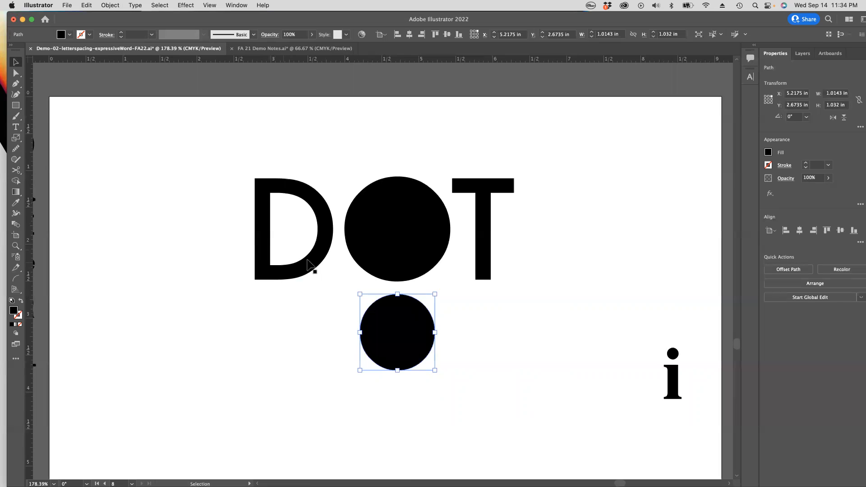
key(a)
key(v)
key(Delete)
Step: Move the large POP with the exploded O straight up about 1.15 in to make room above the small POP
key(space)
alt+super+click(409, 283)
alt+super+click(408, 284)
alt+super+click(408, 283)
drag(357, 285, 377, 148)
drag(388, 271, 472, 306)
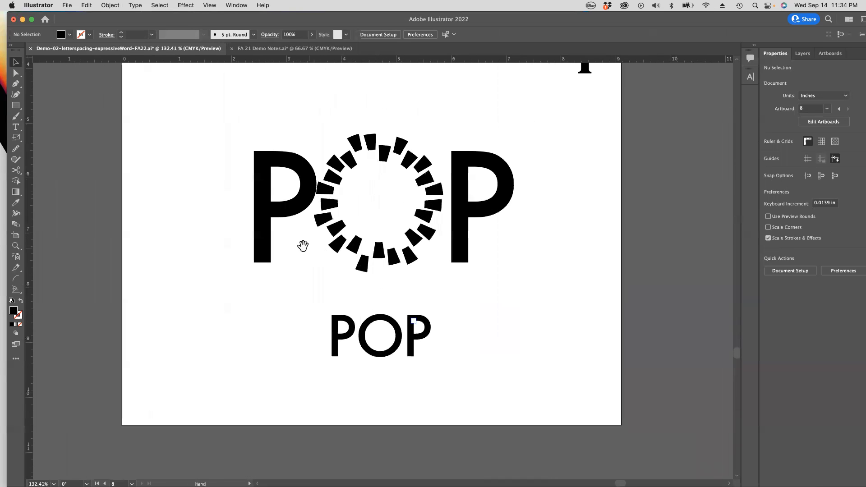
drag(218, 112, 546, 300)
drag(379, 253, 379, 189)
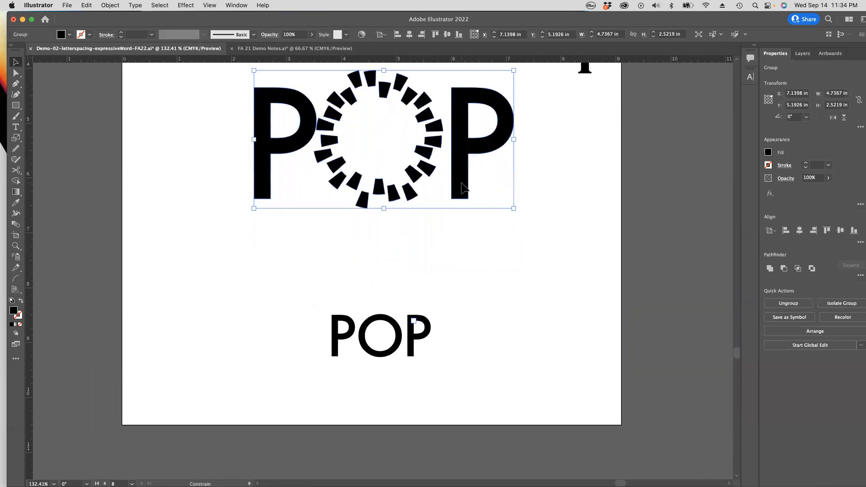
Step: Move the small POP straight up about 0.65 in and ungroup it into separate letters
click(390, 327)
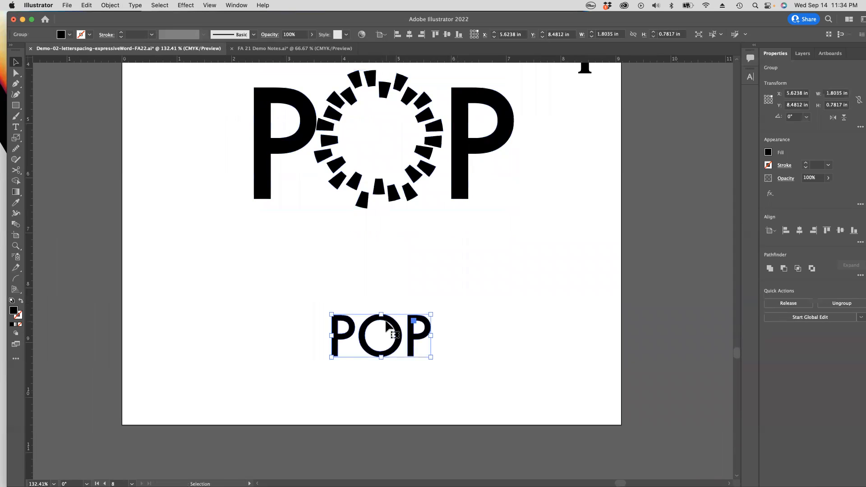
drag(391, 322, 392, 286)
key(super)
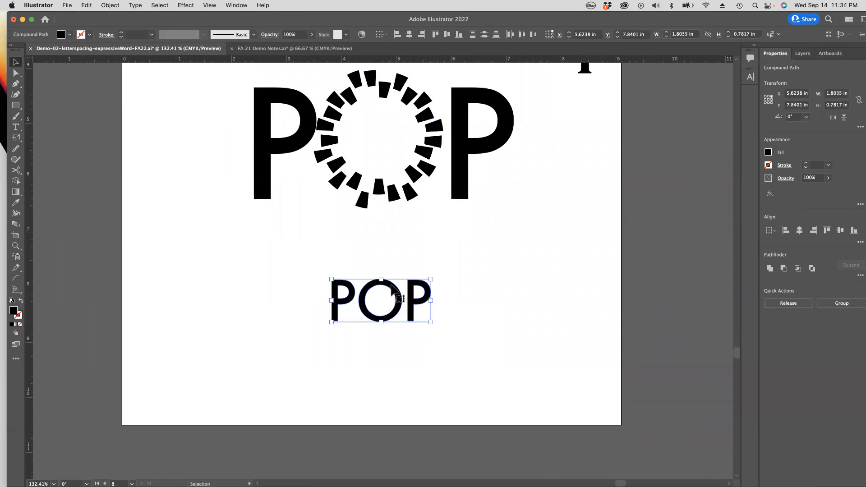
click(518, 291)
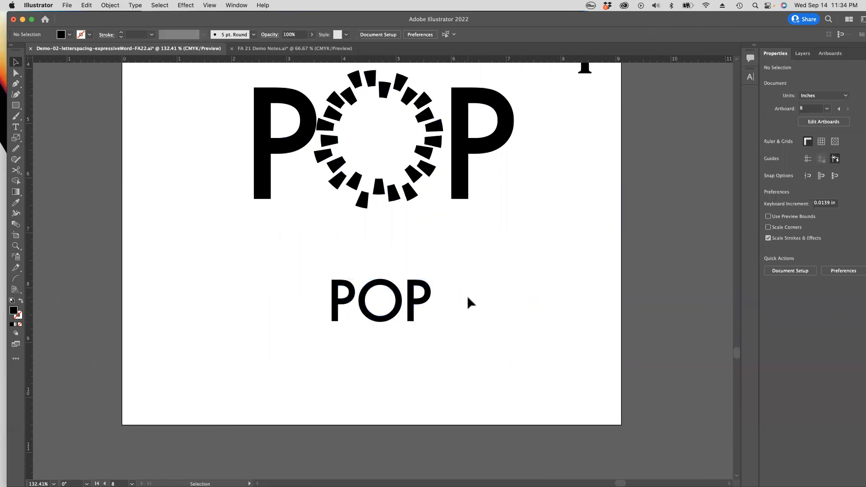
Step: Select the letters of the small POP one by one to check they are separate, ending on the O
click(412, 304)
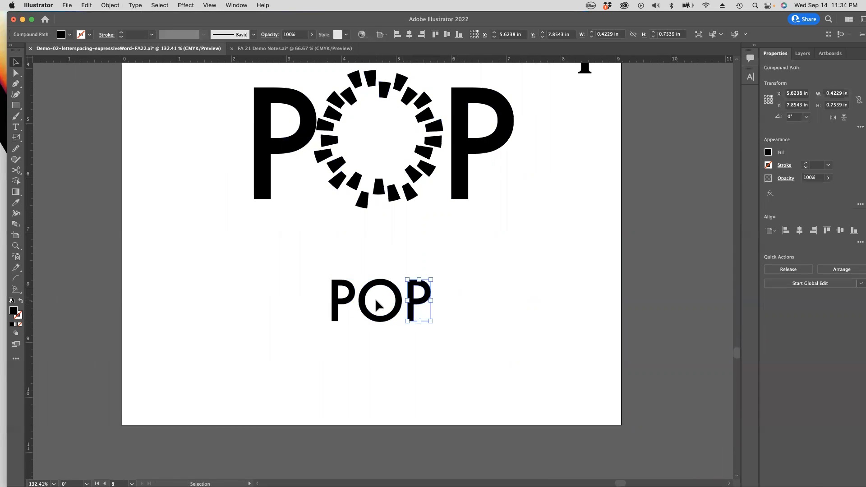
click(345, 291)
click(366, 288)
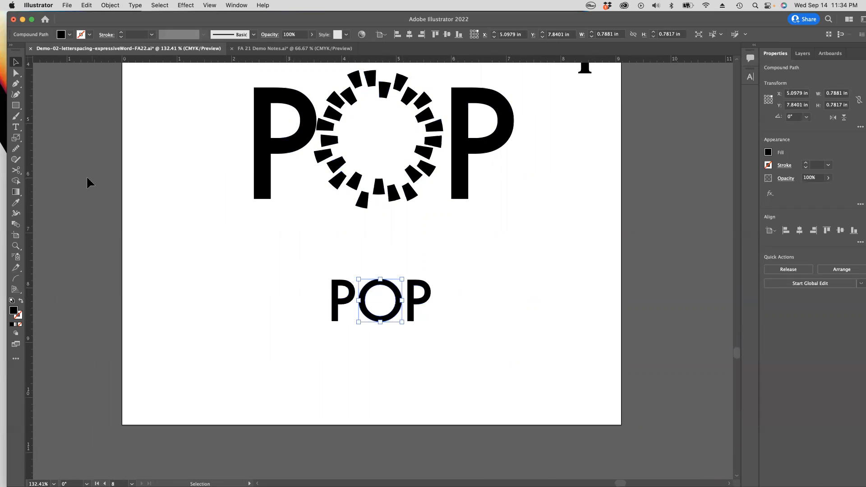
Step: Create a 25-point star below the small POP with Radius 1 of 1 in and Radius 2 of 0.1 in
click(16, 107)
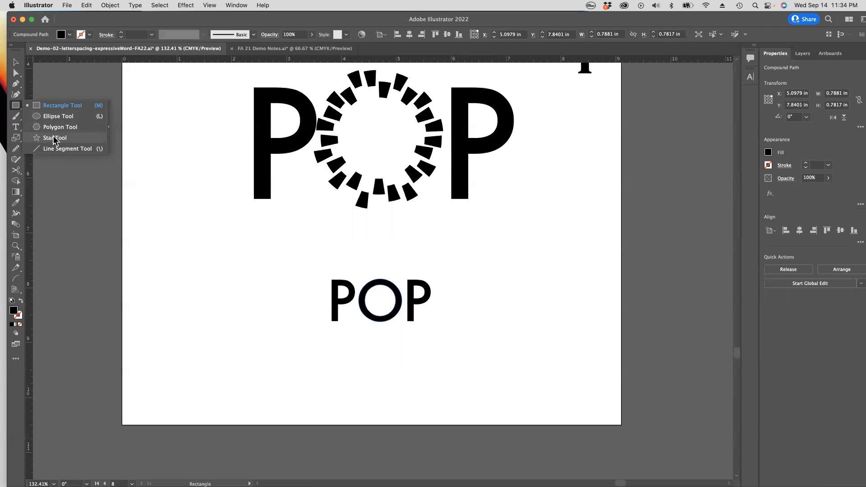
click(55, 138)
key(super+shift+a)
click(15, 107)
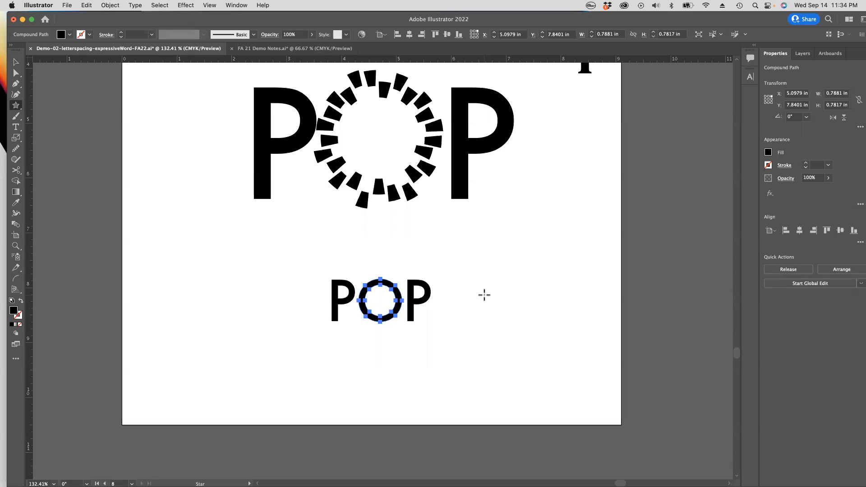
click(372, 341)
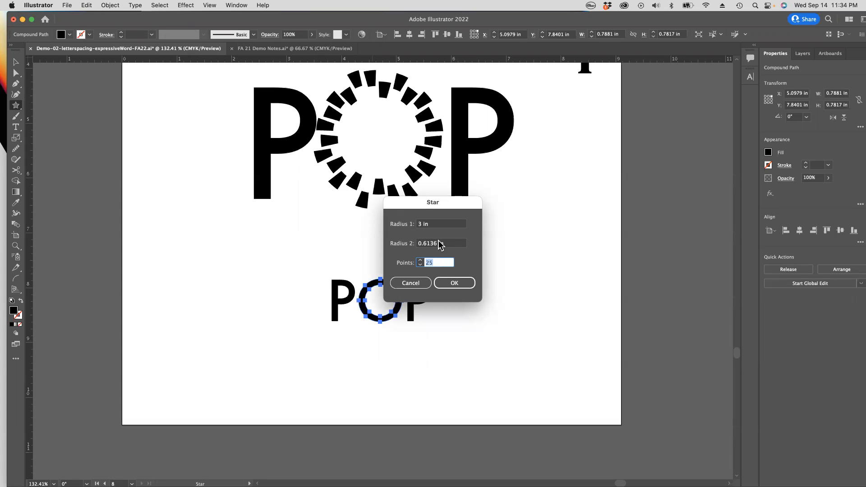
double_click(419, 225)
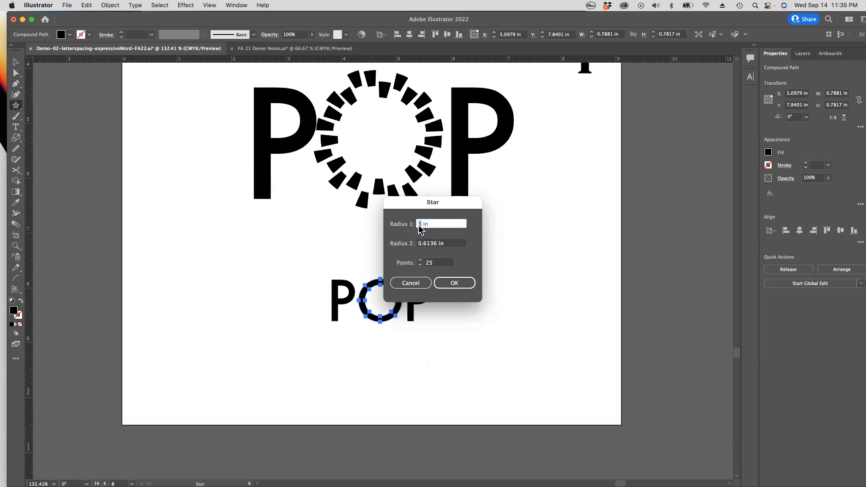
text(1)
drag(419, 244, 436, 247)
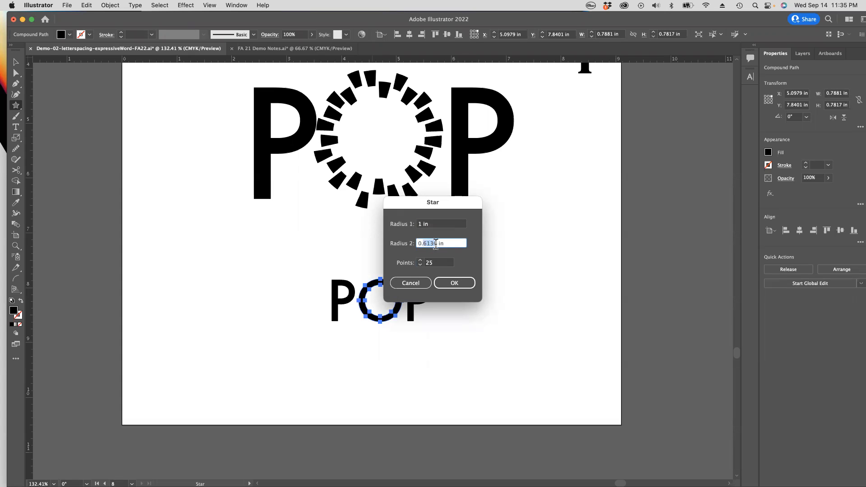
text(0.1)
click(455, 283)
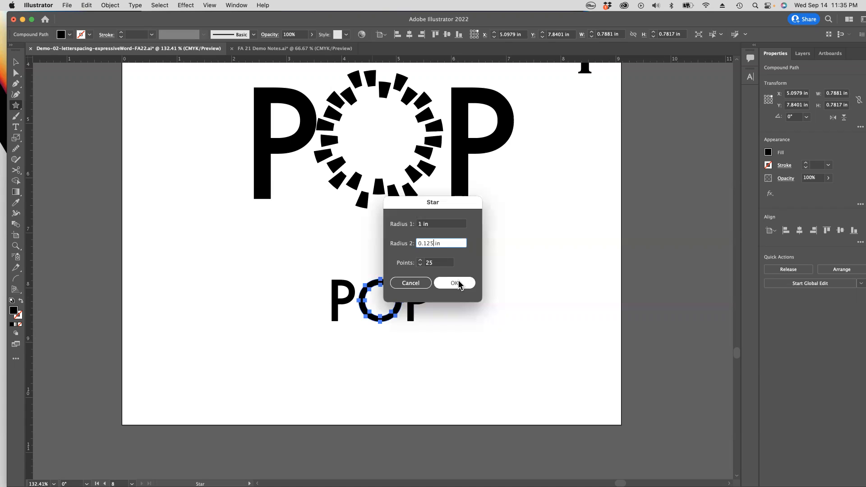
super+click(471, 321)
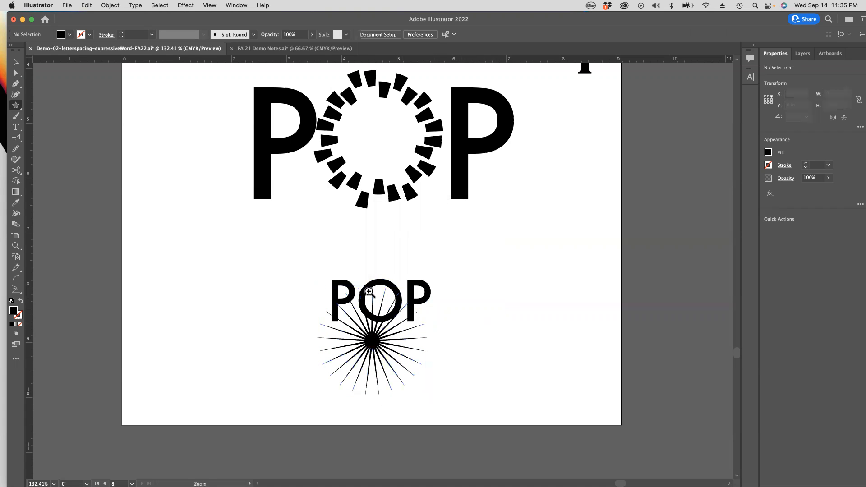
Step: Move the star so that it is centred over the O of the small POP
scroll(352, 283, up, 5)
drag(405, 418, 421, 326)
key(v)
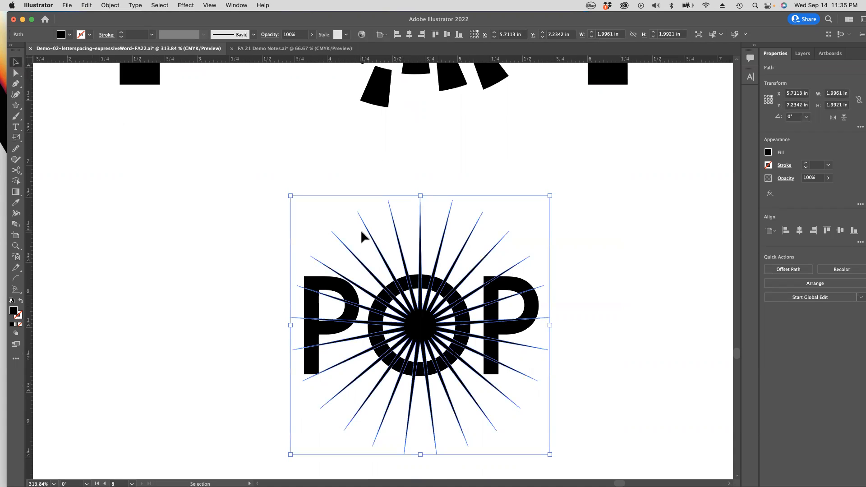
Step: Select the star together with the O and subtract the star from it using Pathfinder's Minus Front
shift+click(438, 283)
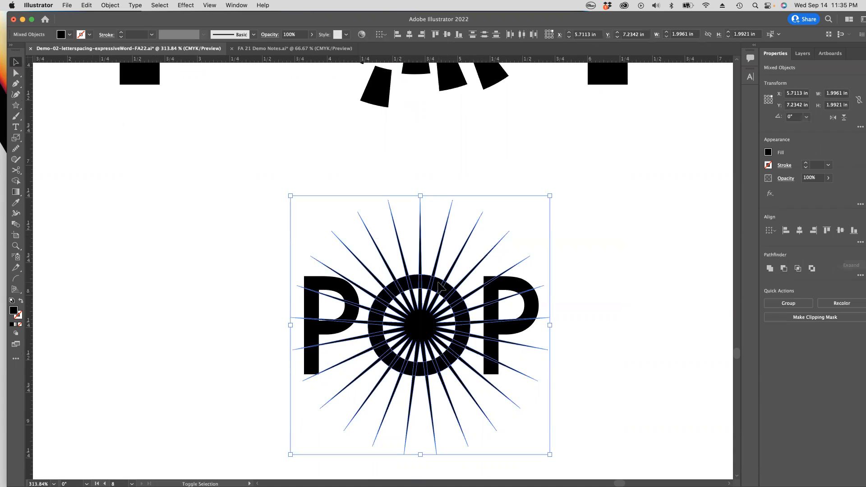
click(408, 162)
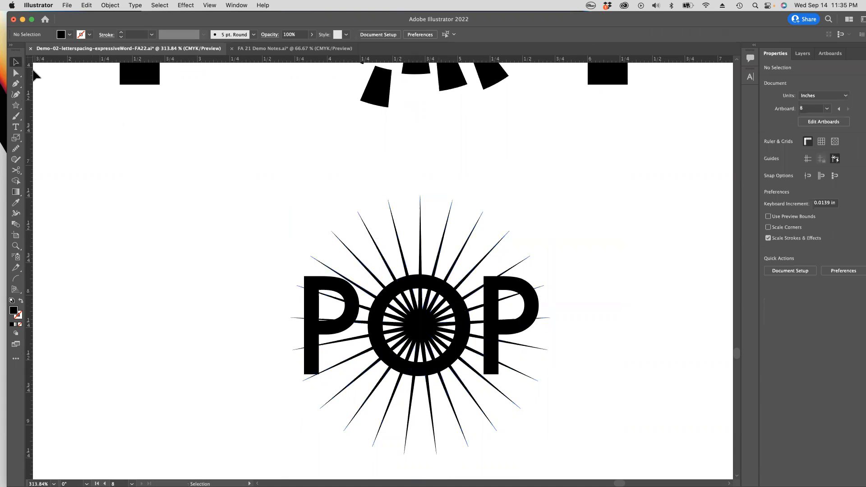
drag(392, 182, 255, 220)
key(super+z)
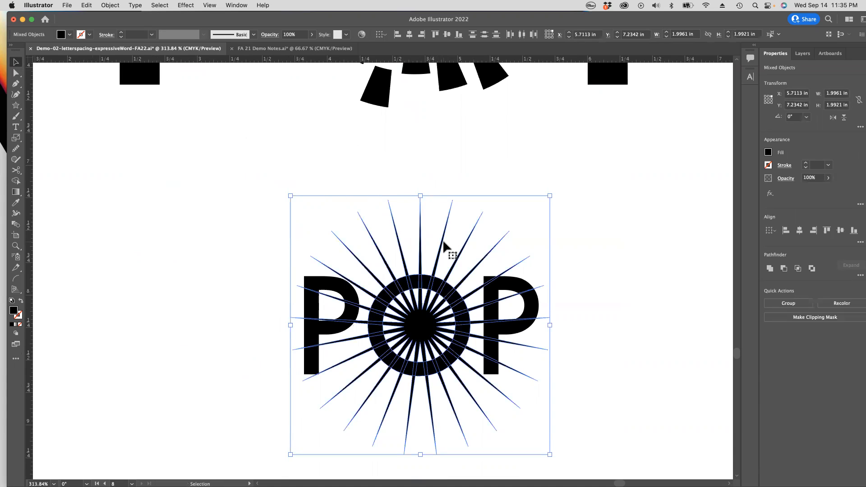
scroll(444, 246, left, 1)
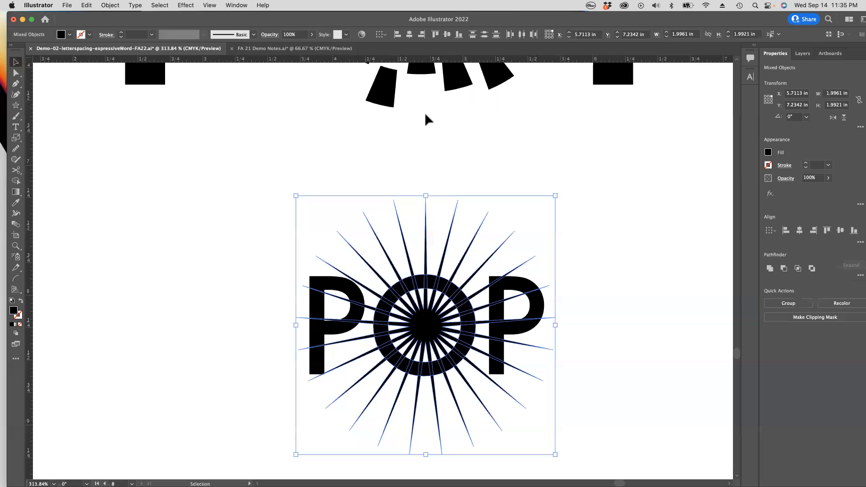
click(235, 5)
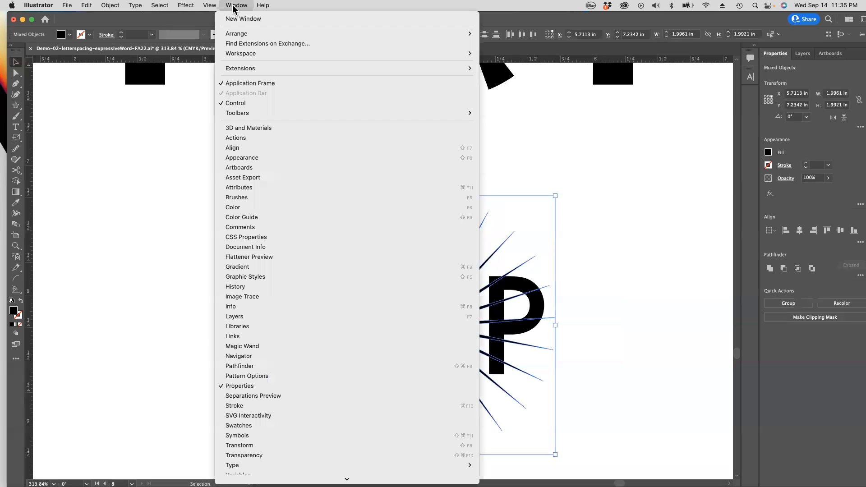
click(253, 367)
drag(72, 306, 160, 136)
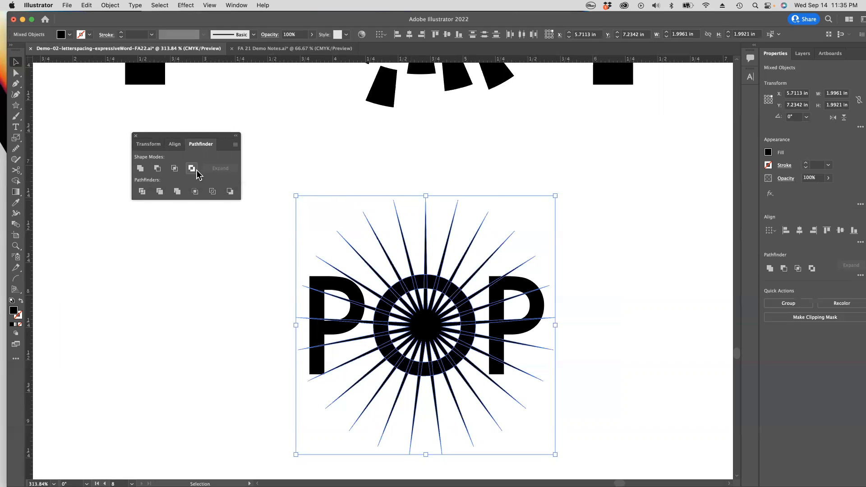
click(158, 169)
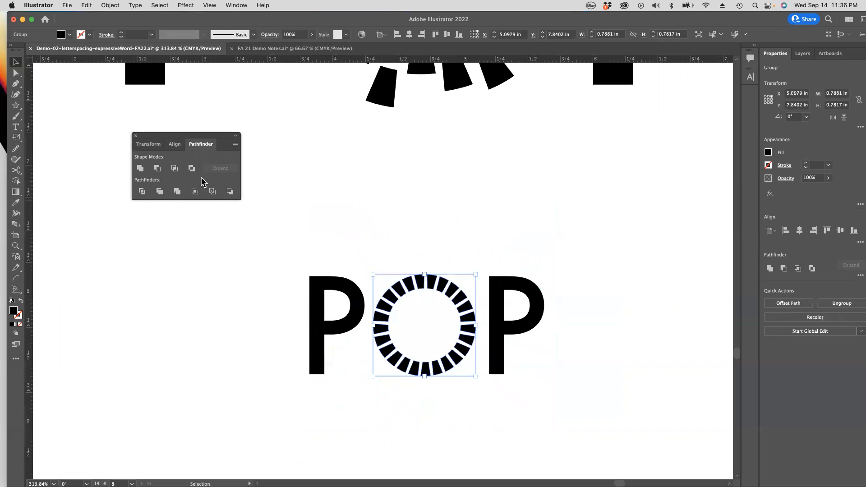
click(425, 229)
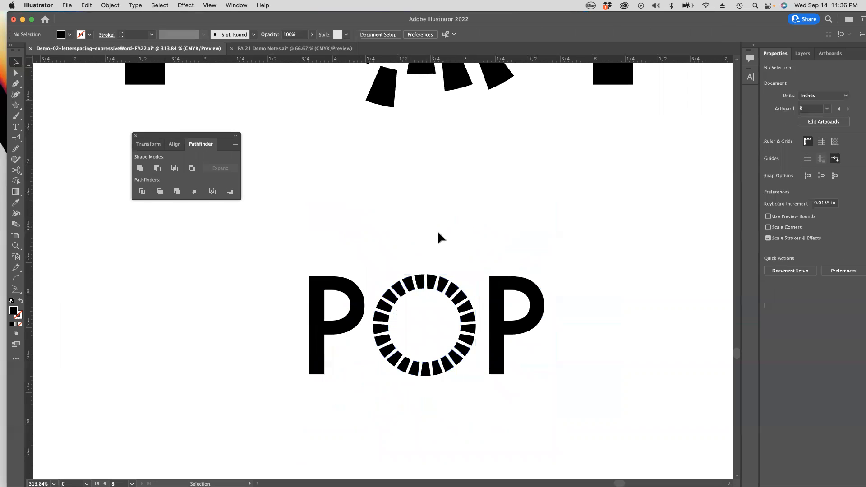
Step: Ungroup the segmented O of the small POP into individual pieces and clear the selection
click(436, 288)
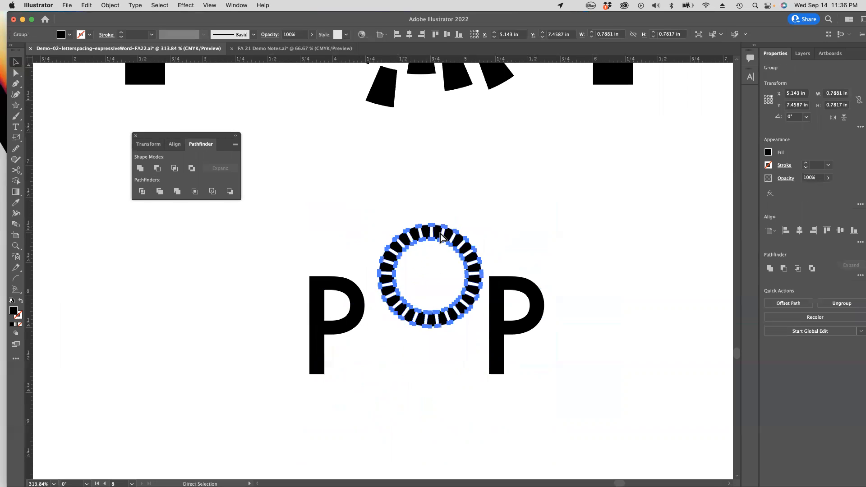
scroll(449, 261, down, 1)
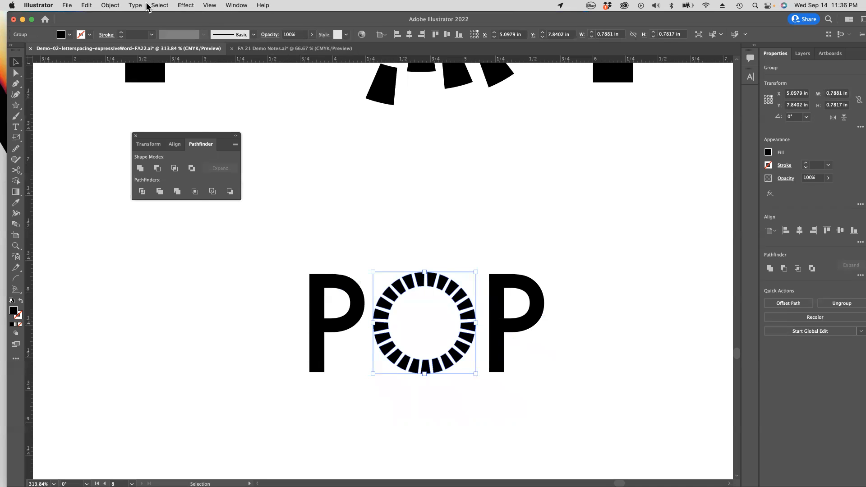
click(111, 5)
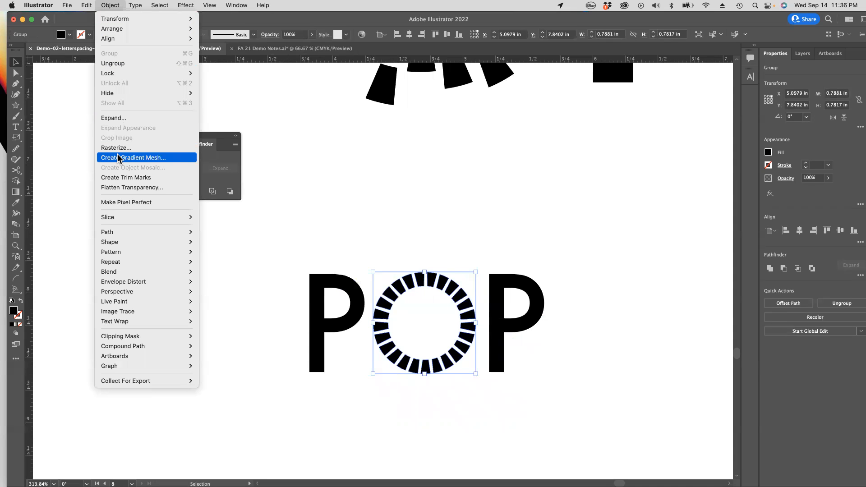
click(118, 65)
click(544, 223)
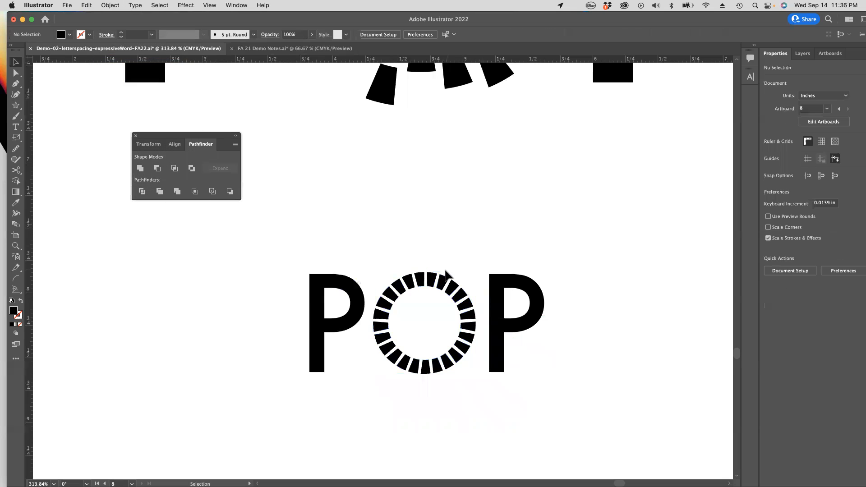
Step: Shift several individual segments along the upper, left and lower parts of the small POP's O slightly off the ring
drag(433, 281, 486, 239)
key(super+z)
key(super+space)
drag(466, 323, 501, 262)
key(space)
click(493, 163)
drag(438, 215, 404, 209)
drag(380, 250, 375, 243)
drag(382, 308, 414, 340)
click(433, 340)
Step: Bring both POP words into view and move the floating Pathfinder controls closer to the small POP
key(z)
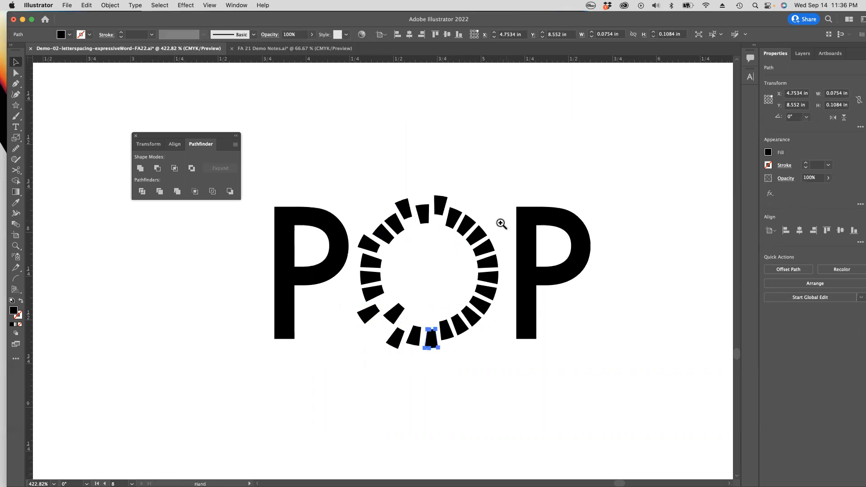
alt+click(486, 226)
alt+click(473, 230)
alt+click(400, 268)
alt+click(393, 270)
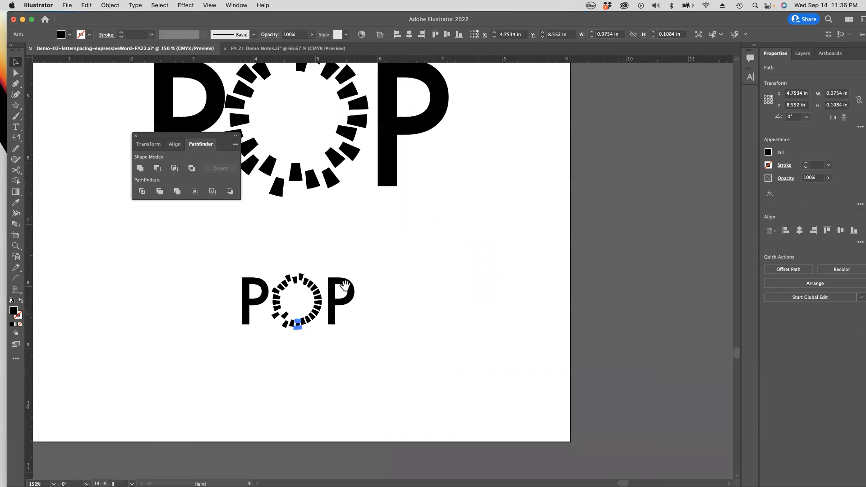
drag(345, 285, 498, 266)
key(v)
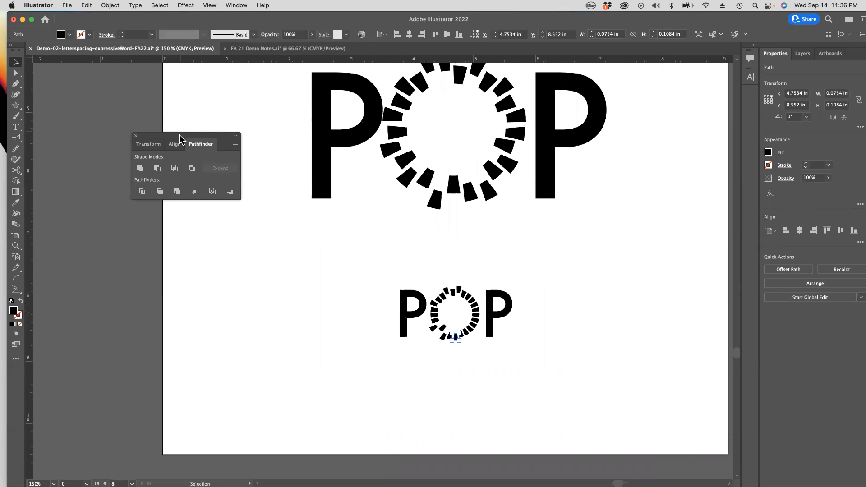
drag(179, 135, 202, 171)
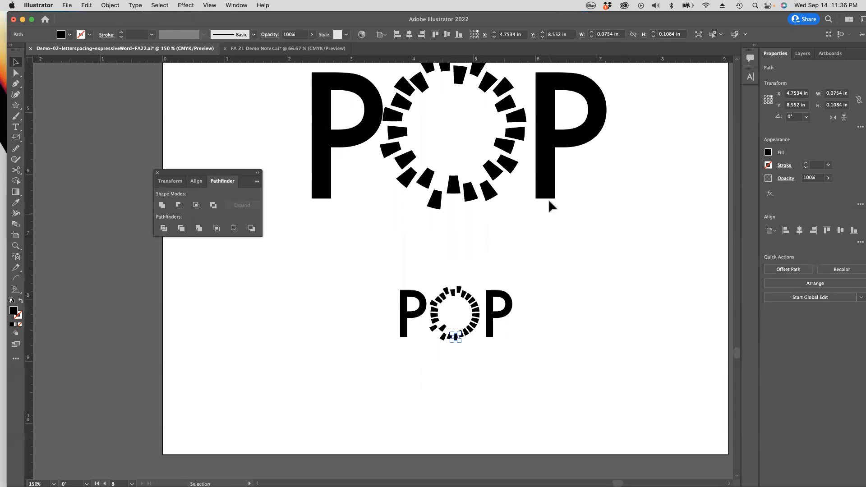
Step: Try to overlap the small POP's last P on its first P and subtract it with Pathfinder's Minus Front
click(16, 62)
click(545, 128)
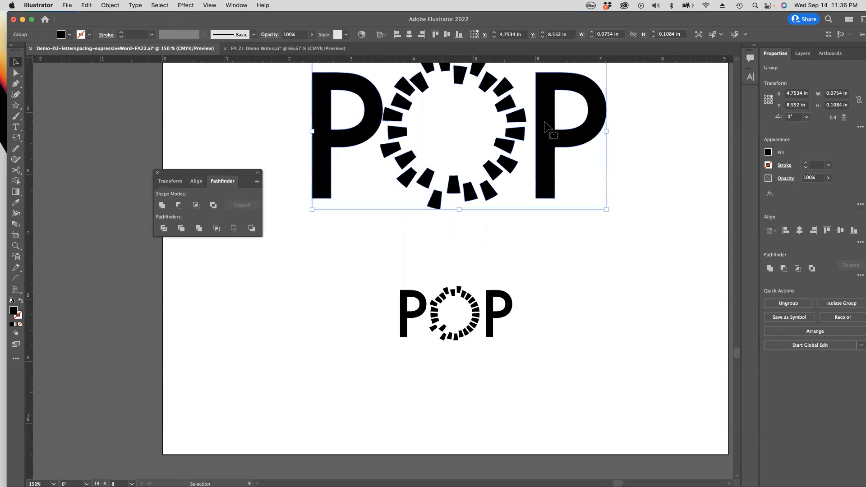
click(508, 316)
drag(508, 319, 415, 329)
shift+click(419, 297)
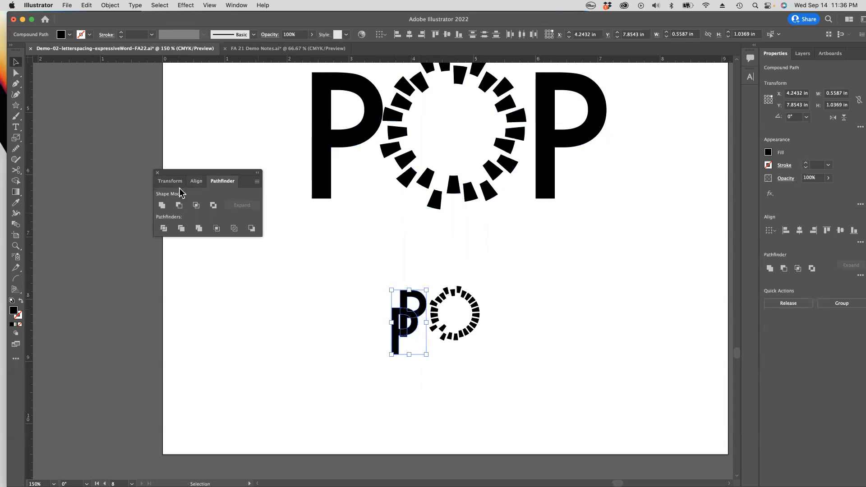
click(179, 205)
key(a)
click(620, 266)
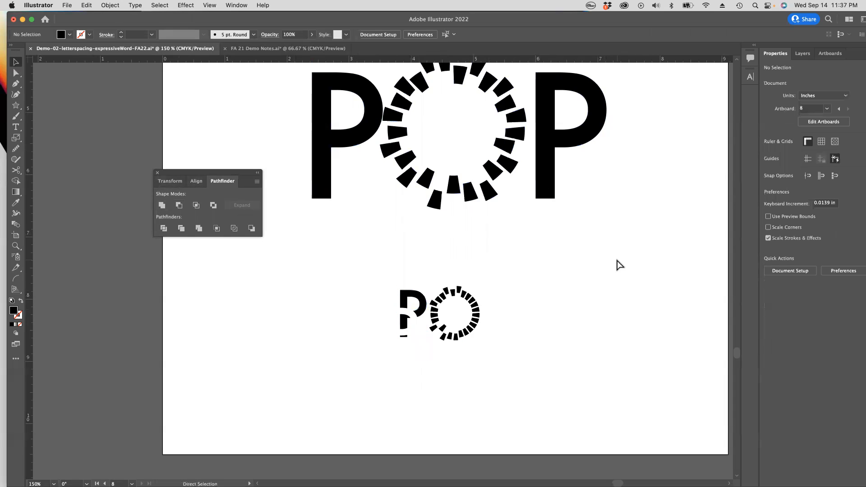
Step: Undo the Minus Front subtraction and the move of the small POP's last P, and clear the selection
key(super+z)
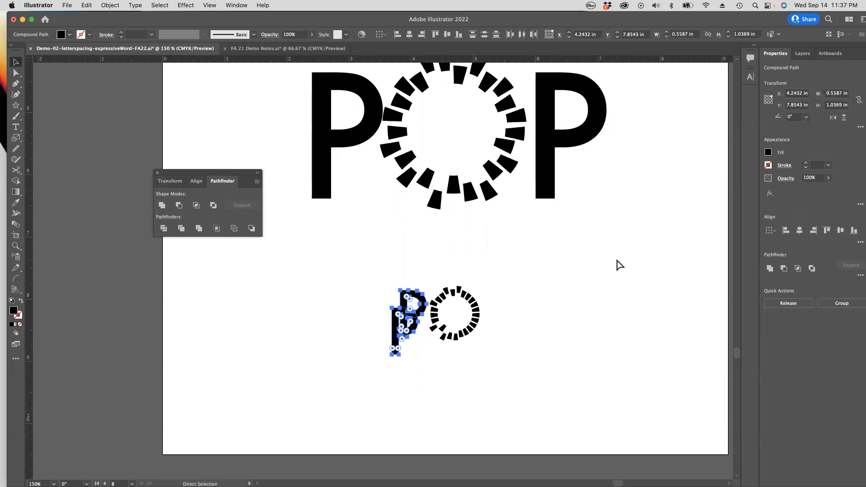
key(super+z)
key(v)
click(578, 282)
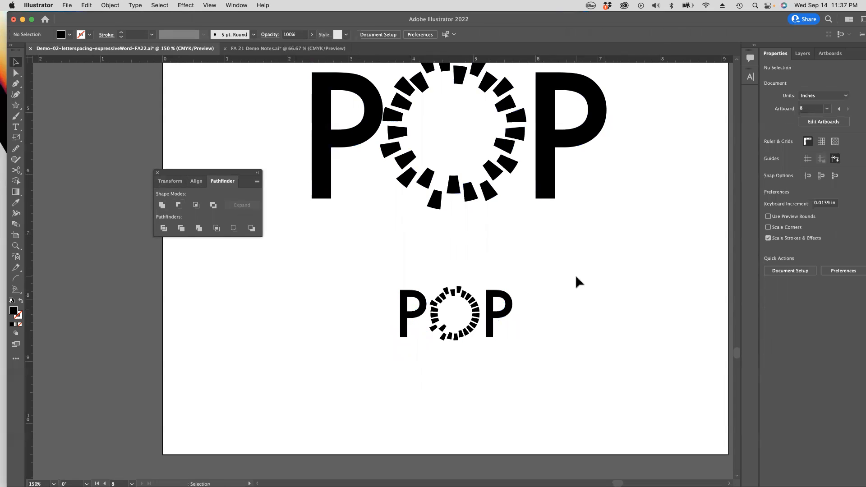
key(z)
alt+click(411, 251)
alt+click(412, 251)
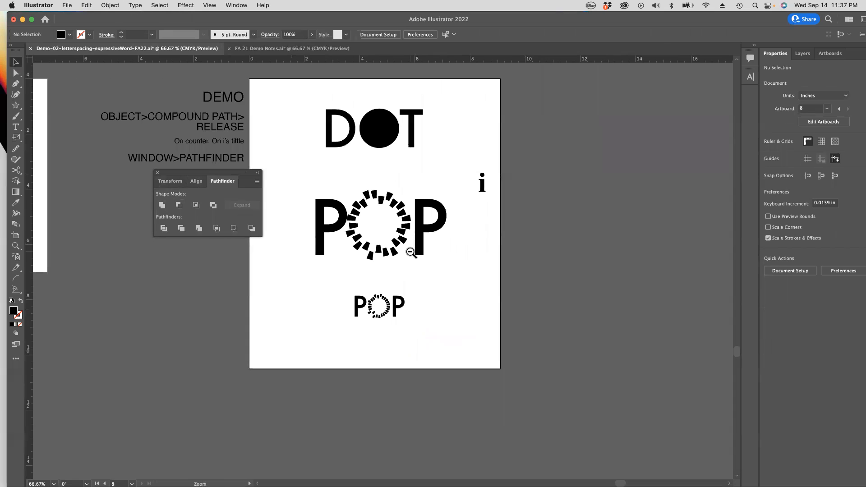
key(space)
drag(300, 234, 392, 211)
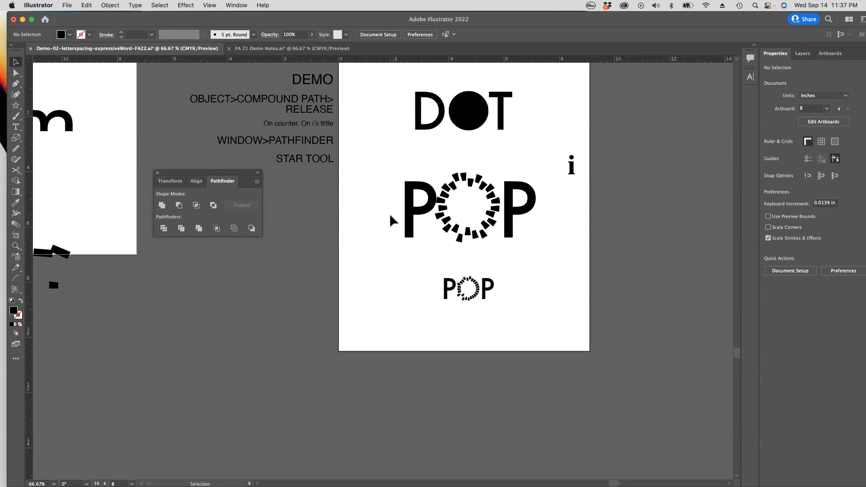
scroll(391, 221, up, 3)
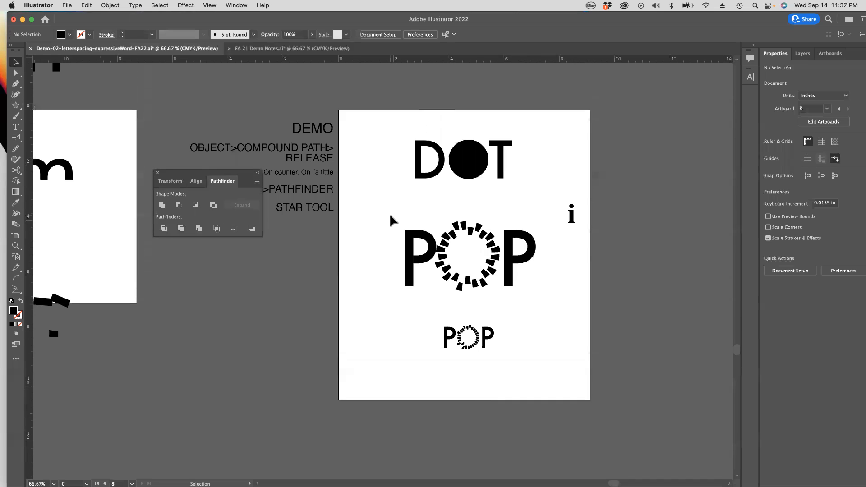